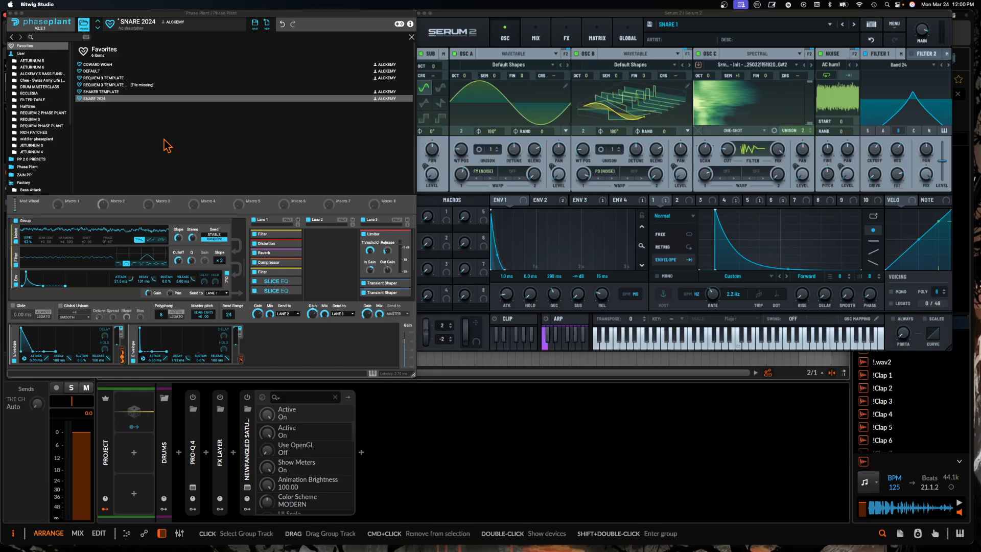
Close the Phase Plant preset browser and bring up the effects chain of Serum 2's SNARE 1 preset
{"action": "left_click", "coordinate": [412, 37]}
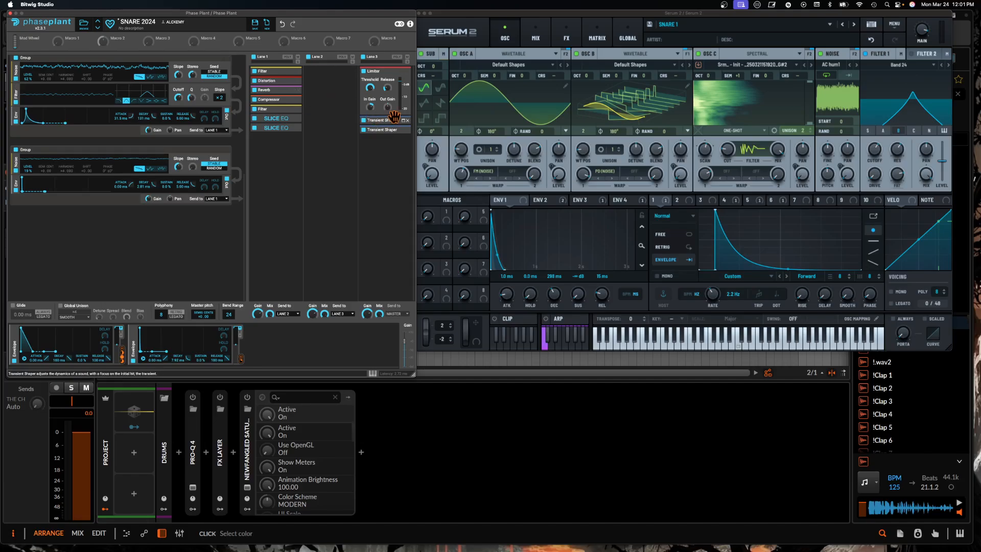
{"action": "left_click", "coordinate": [565, 38]}
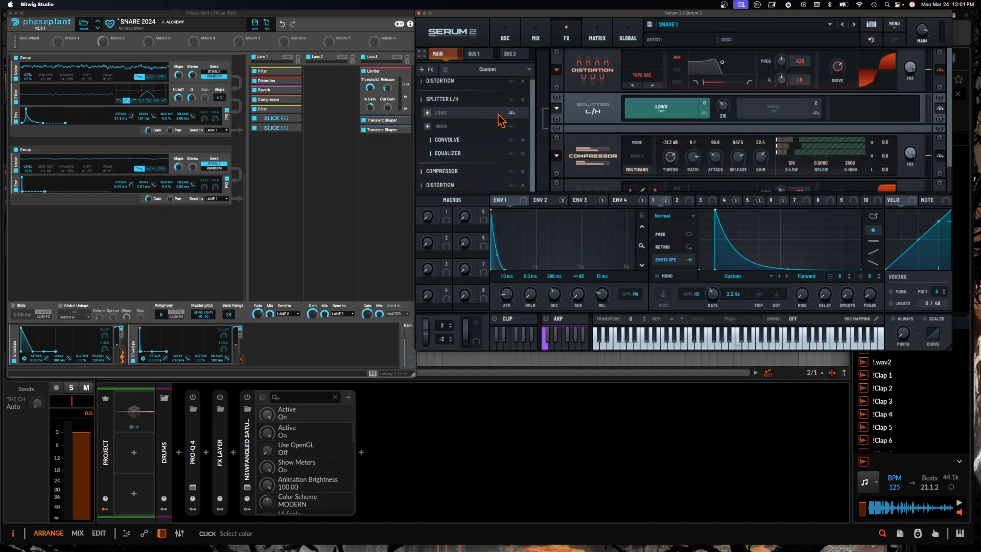
{"action": "scroll", "coordinate": [500, 88], "scroll_direction": "up", "scroll_amount": 1}
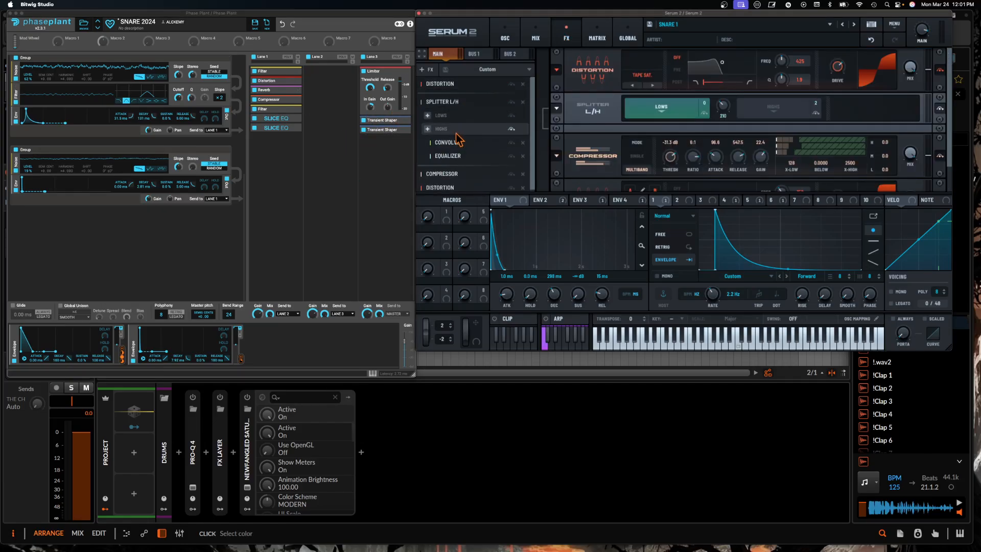
Add a Snap Heap effect to the end of Lane 1, view its editor window, and collapse the effect in the lane
{"action": "left_click", "coordinate": [276, 148]}
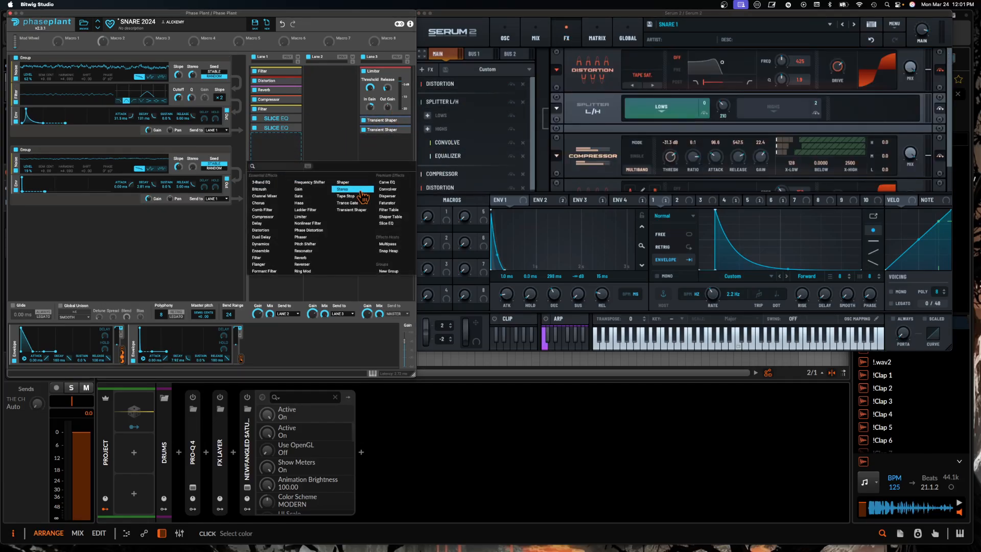
{"action": "left_click", "coordinate": [390, 251]}
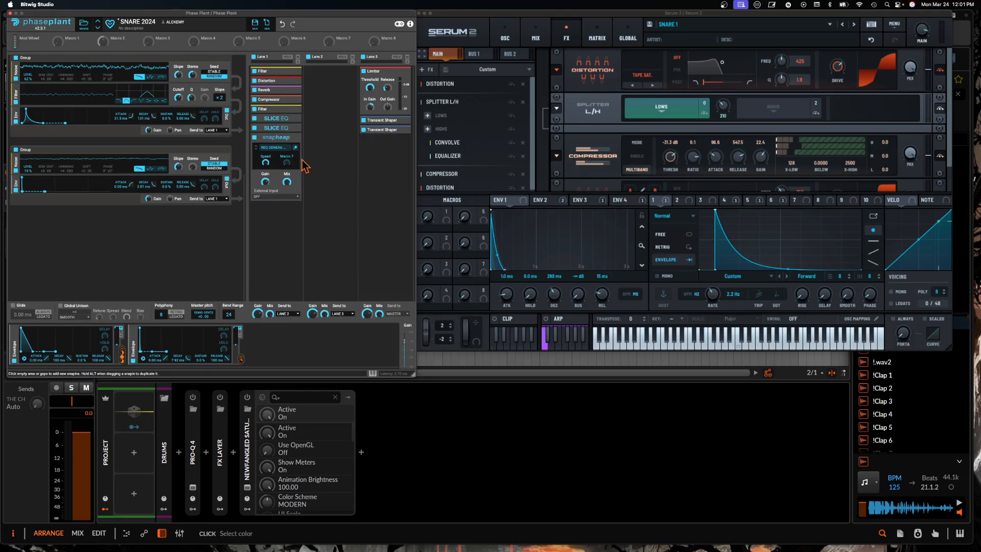
{"action": "left_click", "coordinate": [295, 147]}
{"action": "left_click_drag", "start_coordinate": [358, 187], "coordinate": [37, 59]}
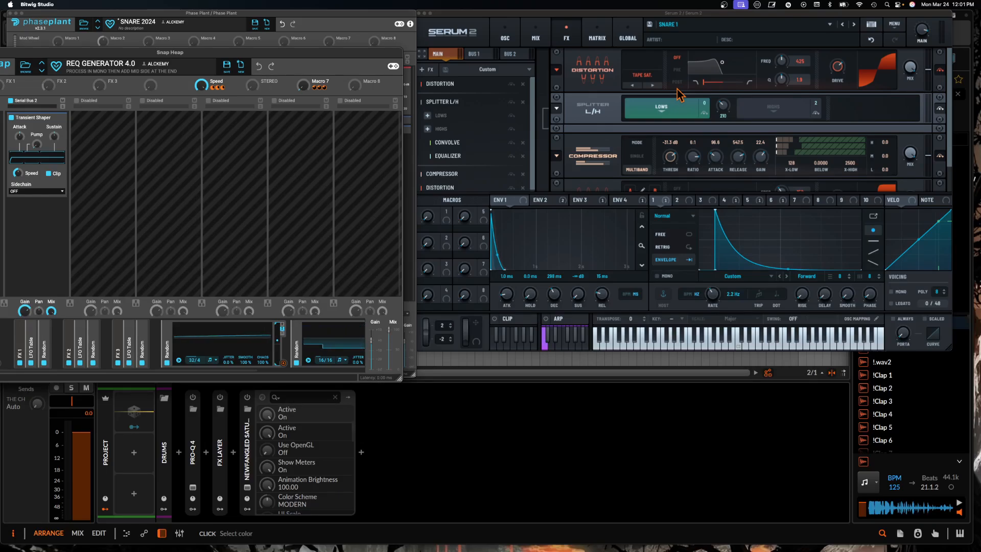
{"action": "left_click_drag", "start_coordinate": [43, 53], "coordinate": [152, 54]}
{"action": "left_click", "coordinate": [53, 52]}
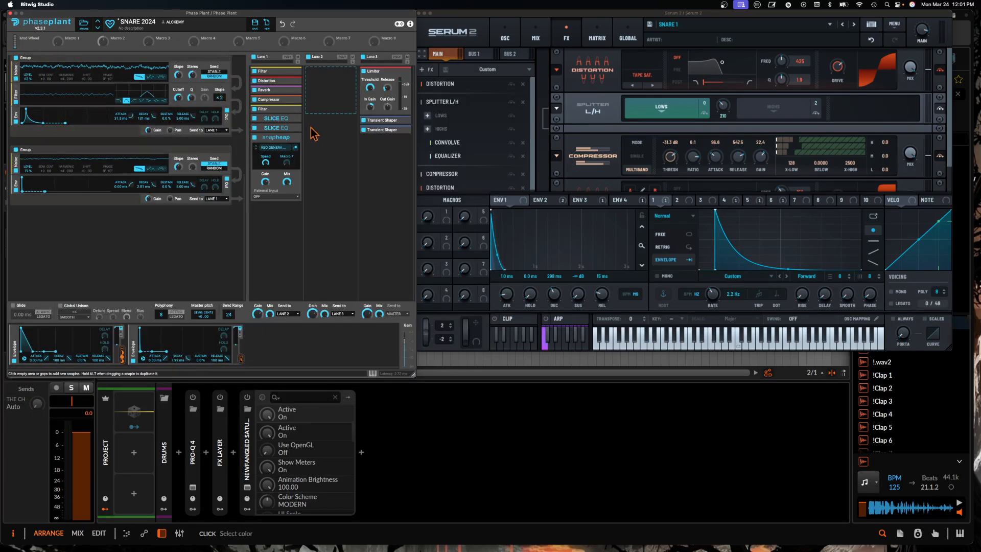
{"action": "left_click", "coordinate": [296, 134]}
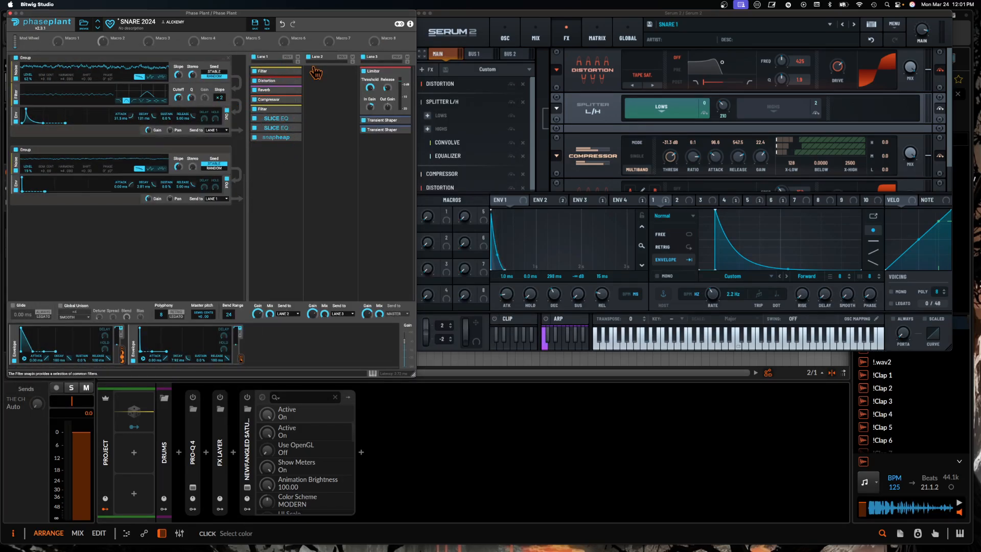
Examine the Lows and Highs branches of the Splitter L/H in Serum 2's effects chain
{"action": "scroll", "coordinate": [596, 127], "scroll_direction": "down", "scroll_amount": 1}
{"action": "scroll", "coordinate": [580, 121], "scroll_direction": "up", "scroll_amount": 1}
{"action": "left_click", "coordinate": [771, 112]}
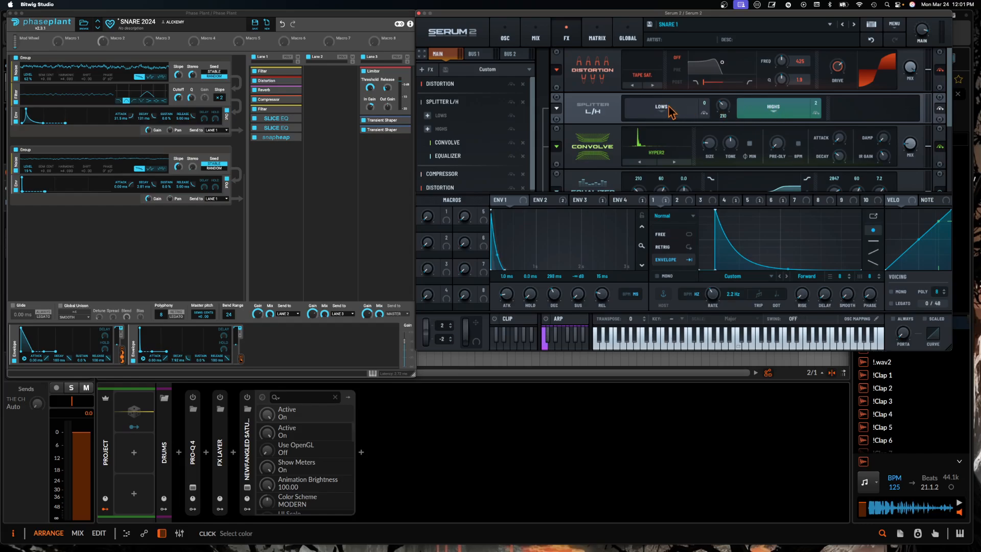
{"action": "left_click", "coordinate": [770, 111]}
{"action": "left_click", "coordinate": [769, 109]}
{"action": "left_click", "coordinate": [660, 116]}
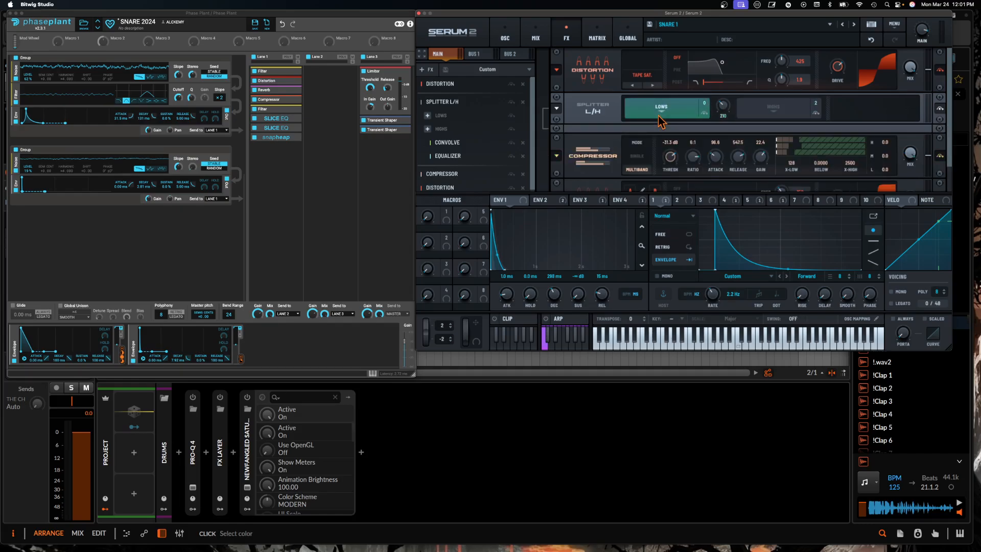
{"action": "left_click", "coordinate": [774, 113]}
{"action": "left_click", "coordinate": [681, 113]}
Look through Serum 2's oscillator, mixer, effects, matrix and global pages, ending on the oscillator page
{"action": "left_click", "coordinate": [505, 36]}
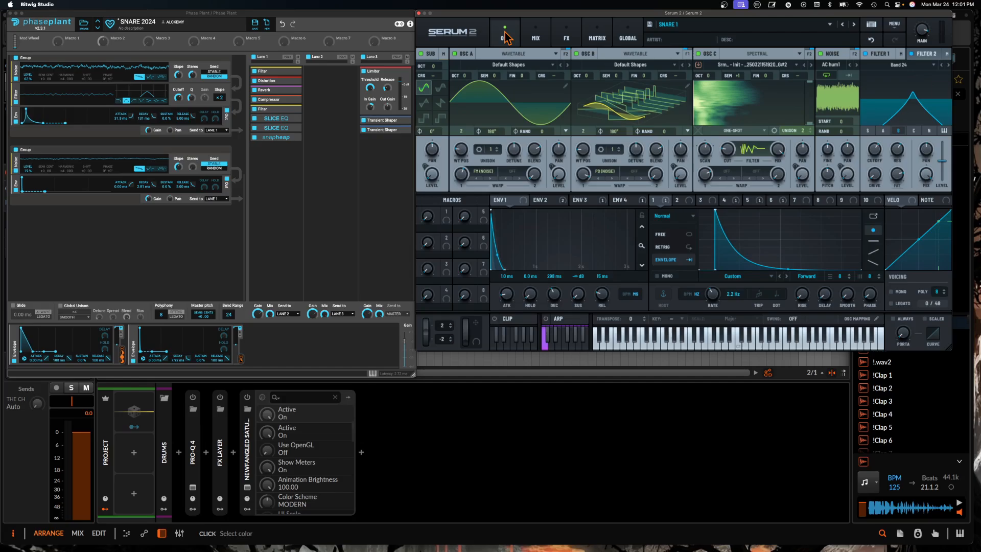
{"action": "left_click", "coordinate": [536, 38]}
{"action": "left_click", "coordinate": [566, 38]}
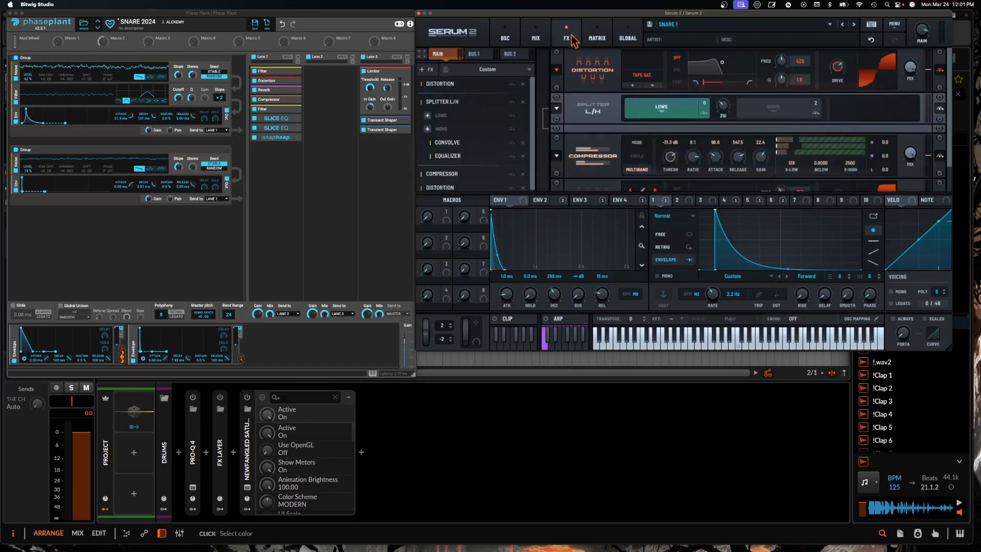
{"action": "left_click", "coordinate": [517, 39]}
{"action": "left_click", "coordinate": [535, 38]}
{"action": "left_click", "coordinate": [566, 37]}
{"action": "left_click", "coordinate": [597, 38]}
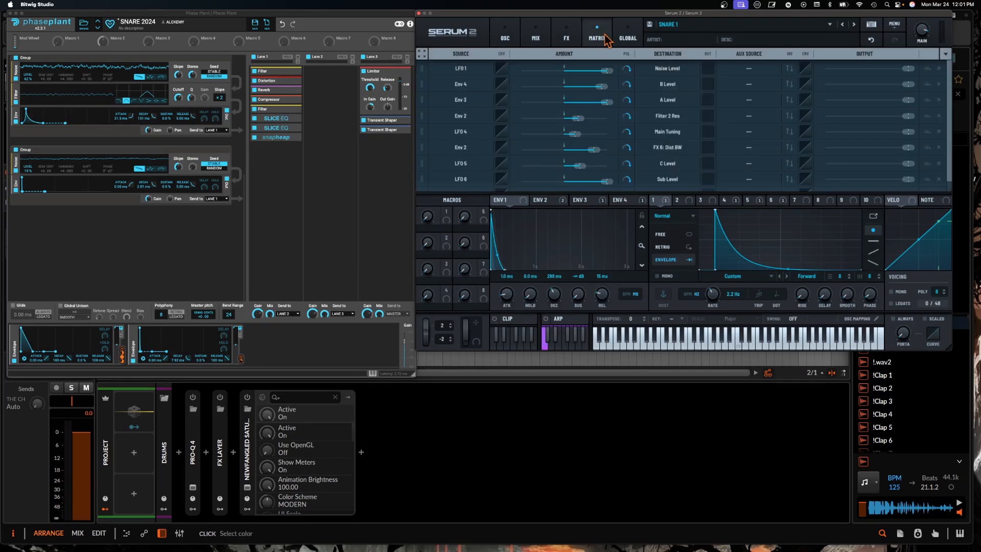
{"action": "left_click", "coordinate": [627, 38]}
{"action": "left_click", "coordinate": [505, 36]}
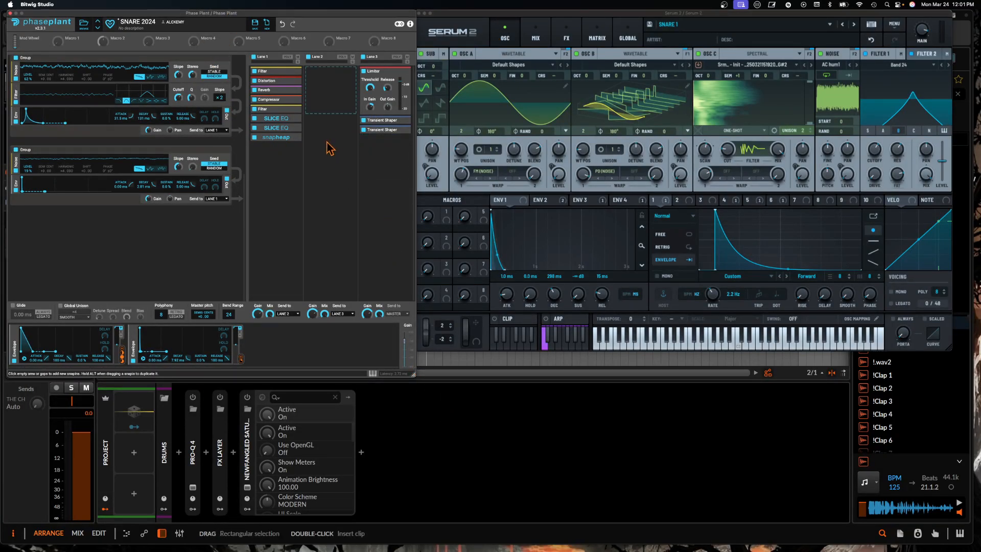
Inspect the Snap Heap effect's editor window and Phase Plant's list of available modulators
{"action": "left_click", "coordinate": [296, 138]}
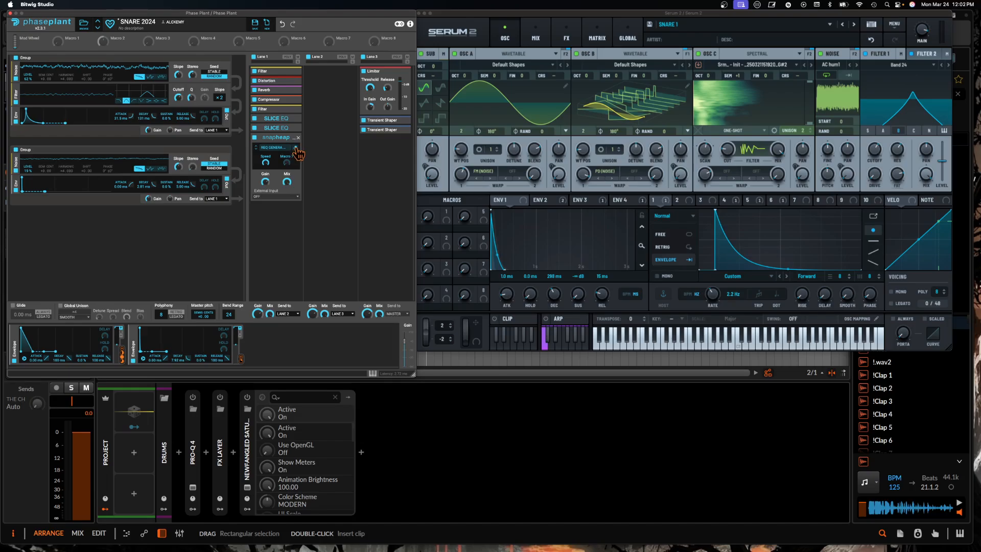
{"action": "left_click_drag", "start_coordinate": [327, 153], "coordinate": [463, 30]}
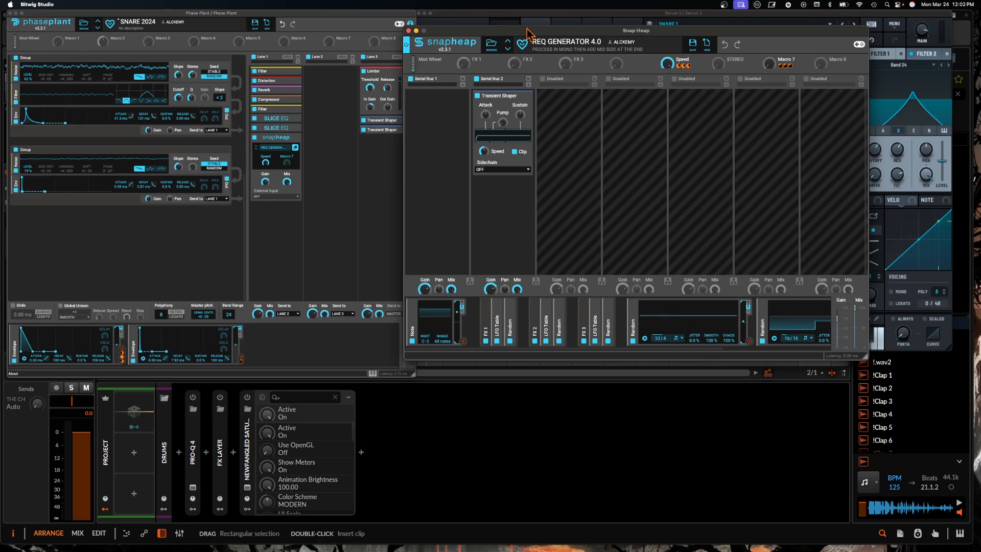
{"action": "left_click_drag", "start_coordinate": [530, 30], "coordinate": [243, 34]}
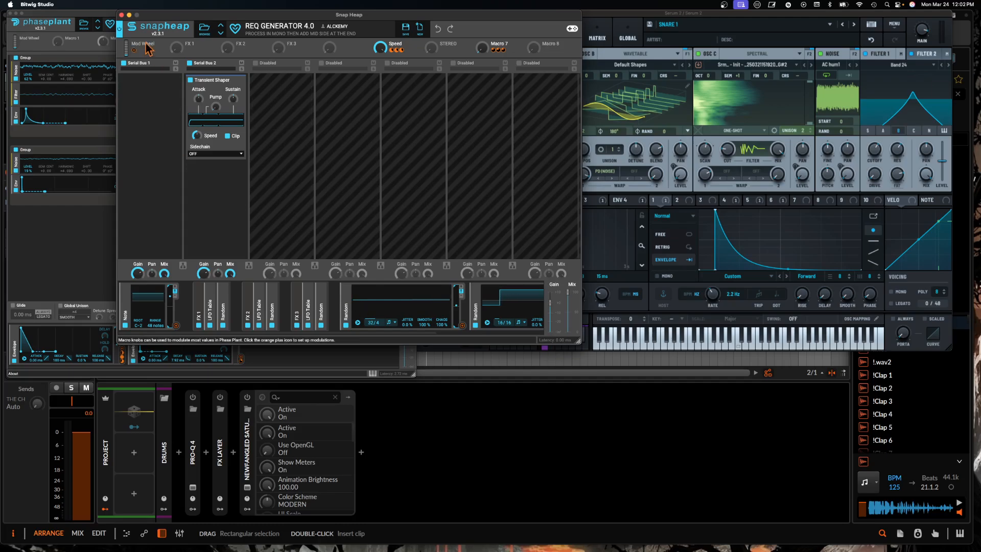
{"action": "left_click", "coordinate": [121, 15]}
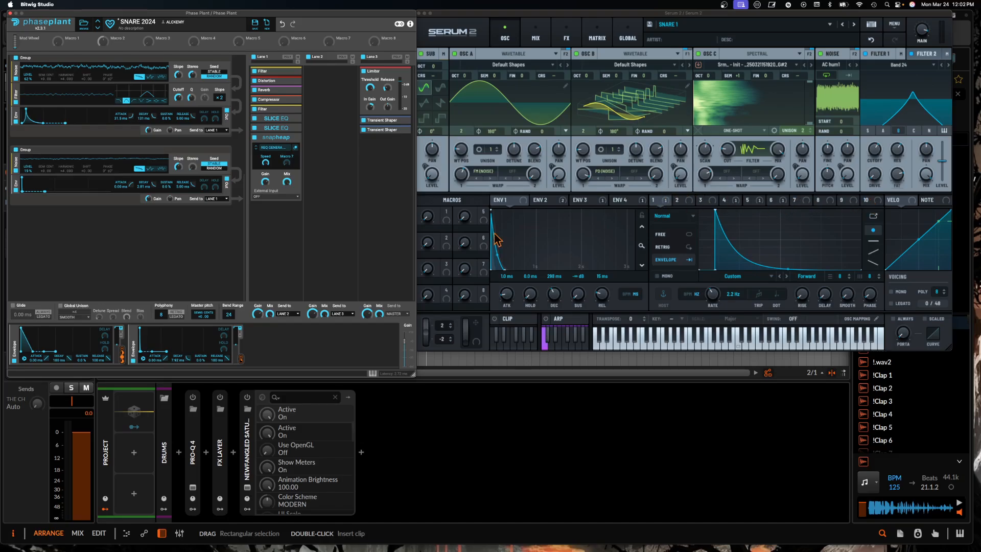
{"action": "left_click", "coordinate": [276, 345]}
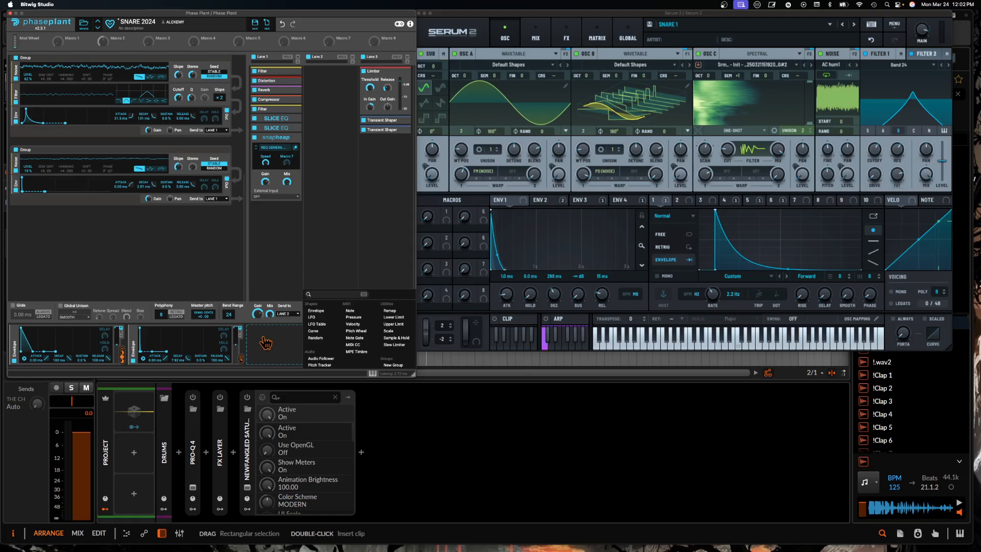
{"action": "left_click", "coordinate": [264, 340]}
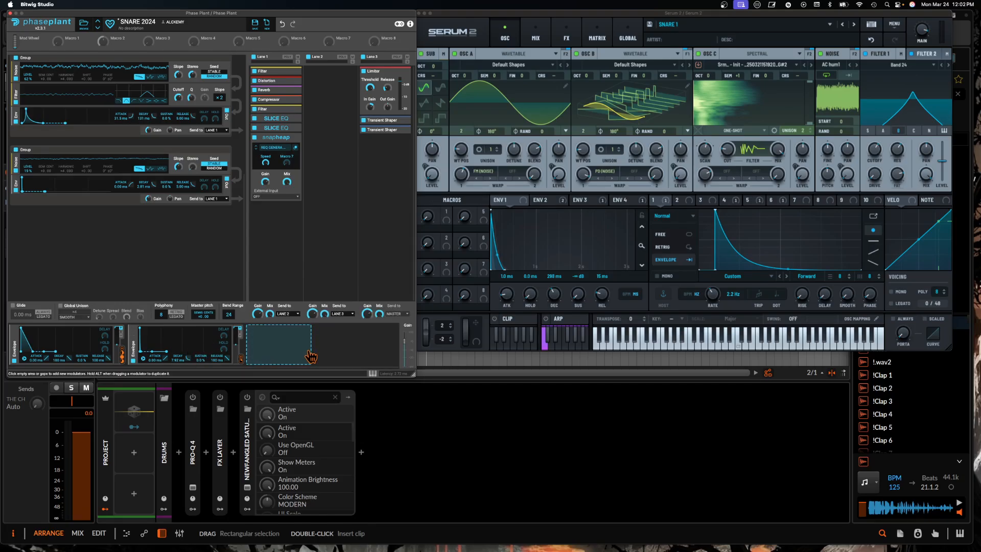
Load the BREAD CELLS preset from REQUIEM 2 KITS in Phase Plant and look over its generators and modulators
{"action": "left_click", "coordinate": [83, 24]}
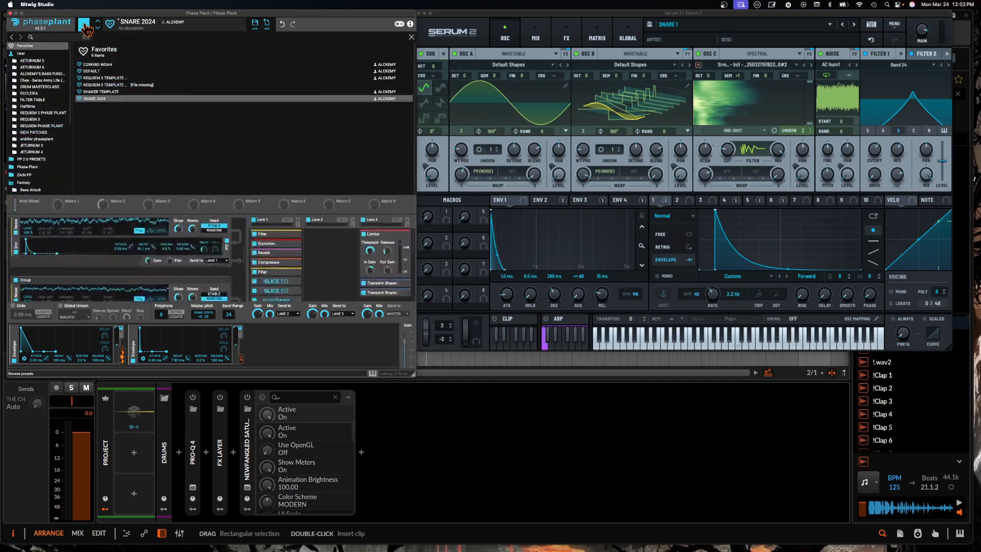
{"action": "left_click", "coordinate": [44, 113]}
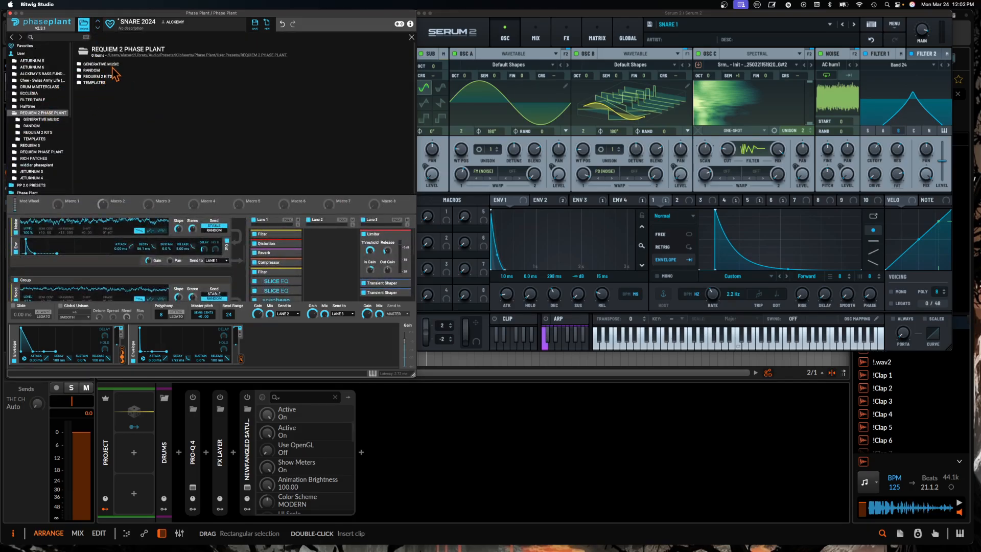
{"action": "double_click", "coordinate": [98, 76]}
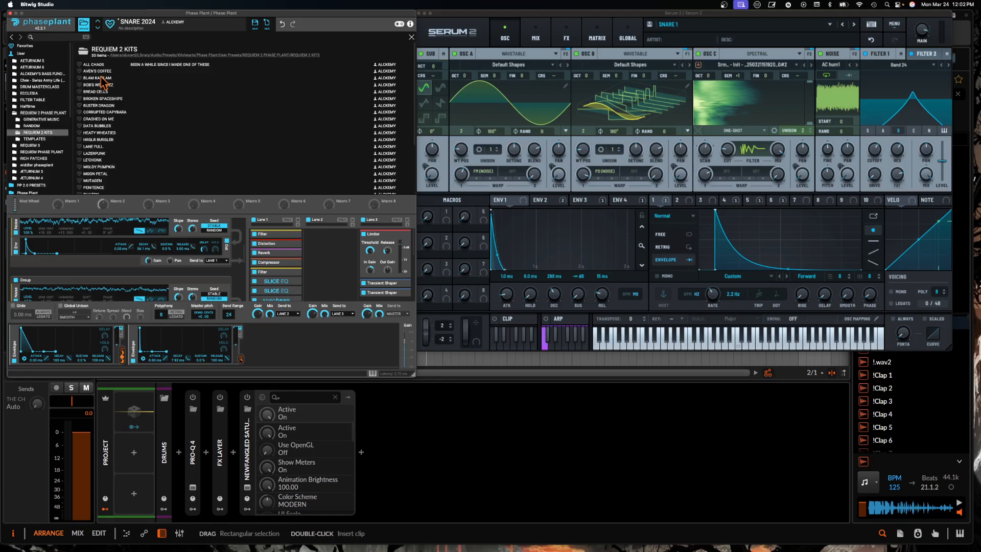
{"action": "left_click", "coordinate": [104, 95]}
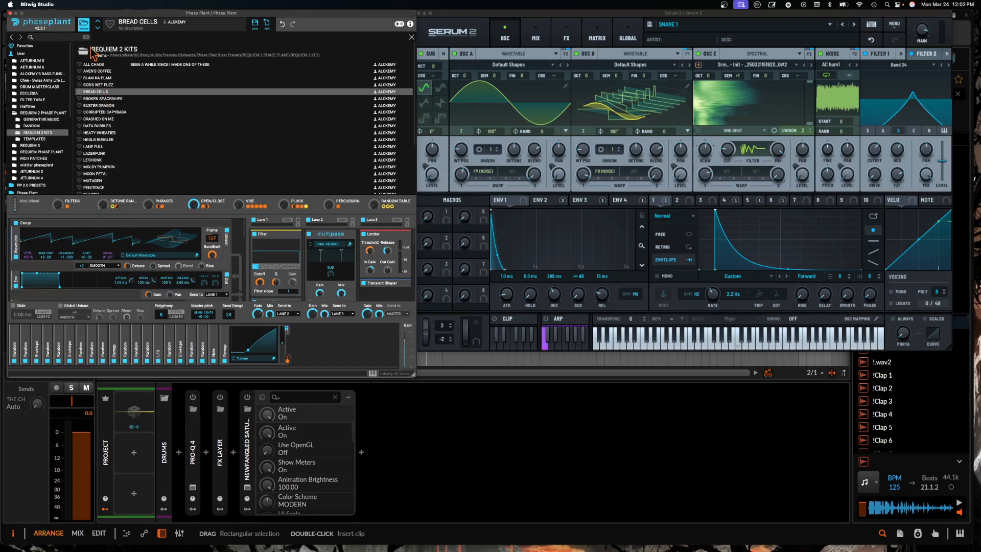
{"action": "left_click", "coordinate": [83, 24]}
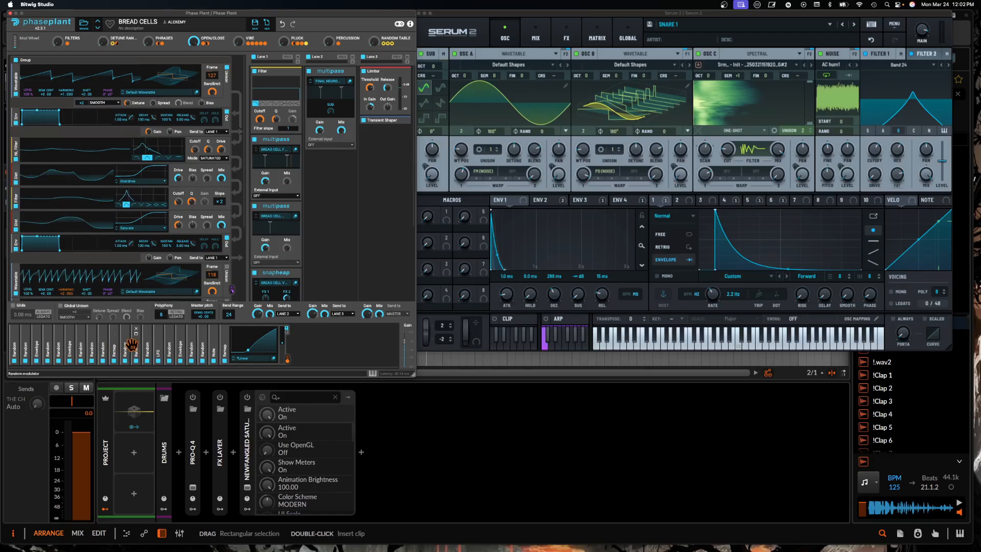
{"action": "scroll", "coordinate": [239, 172], "scroll_direction": "down", "scroll_amount": 3}
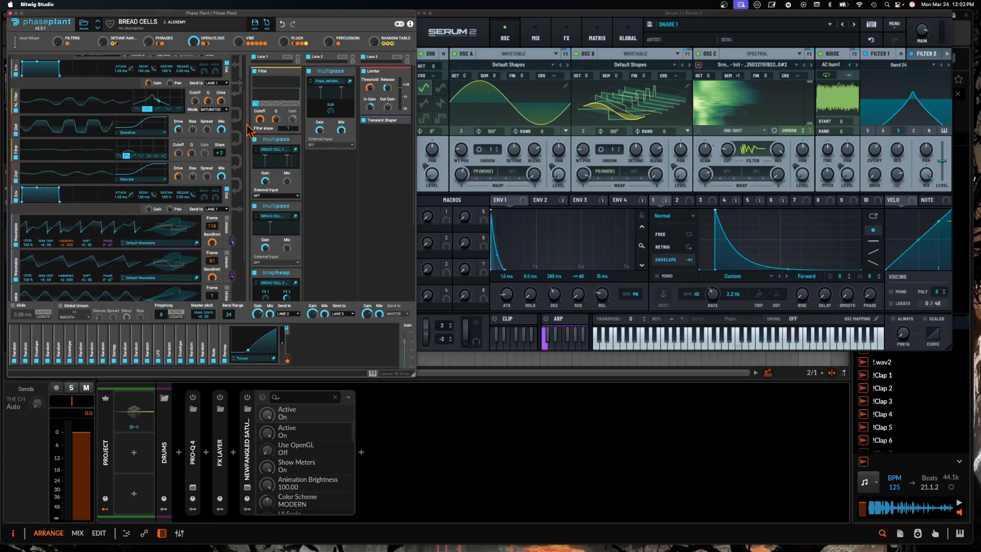
Reset both Phase Plant and Serum 2 to their blank initial presets
{"action": "left_click", "coordinate": [267, 24]}
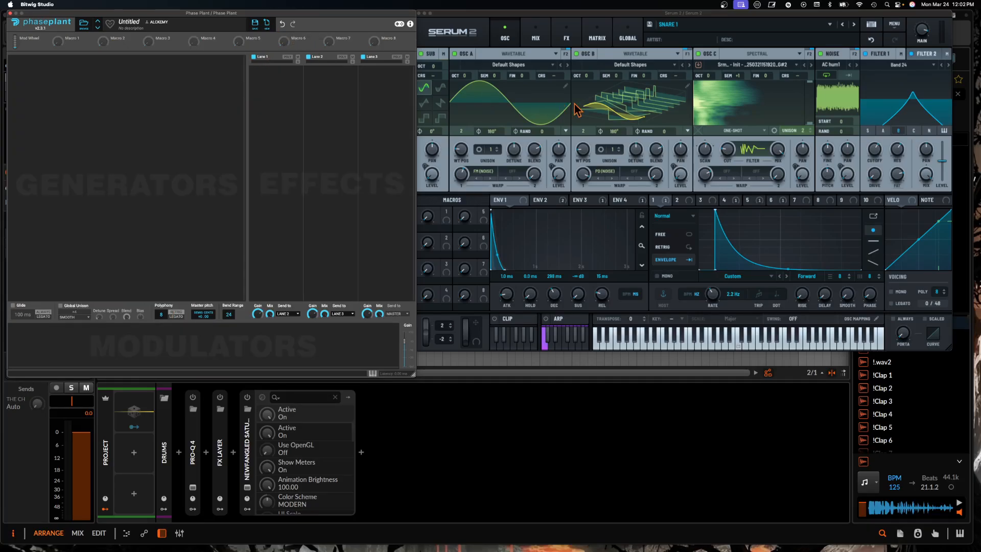
{"action": "left_click", "coordinate": [899, 29]}
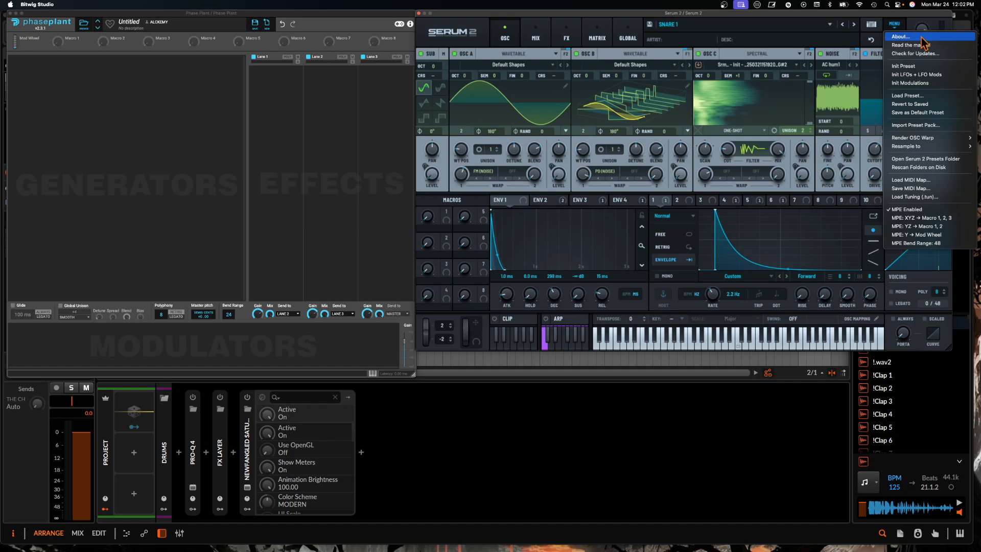
{"action": "left_click", "coordinate": [918, 70]}
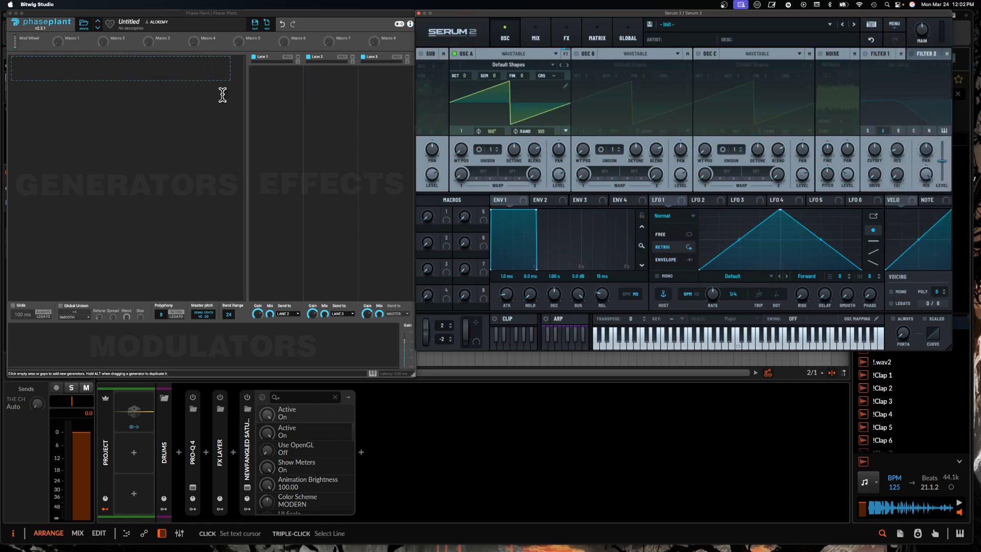
Add an Analog generator in Phase Plant and route a new LFO modulator to its Sync amount
{"action": "left_click", "coordinate": [192, 80]}
{"action": "left_click", "coordinate": [203, 98]}
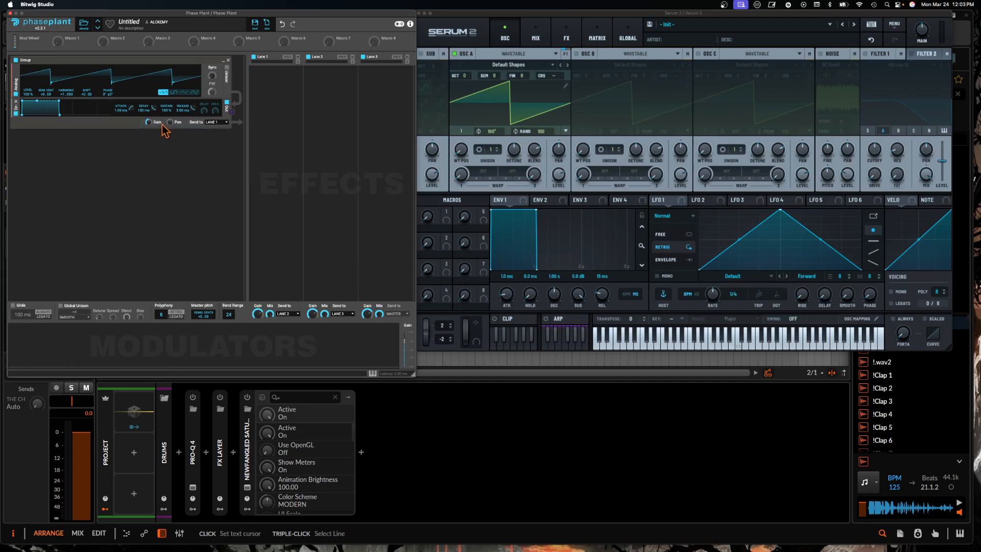
{"action": "left_click", "coordinate": [35, 338]}
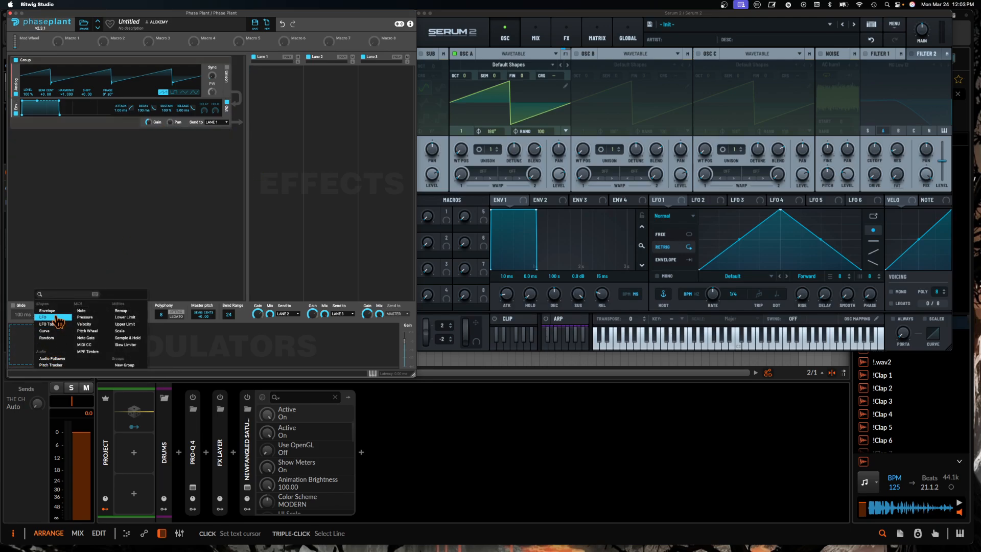
{"action": "left_click", "coordinate": [59, 319]}
{"action": "left_click_drag", "start_coordinate": [143, 362], "coordinate": [213, 78]}
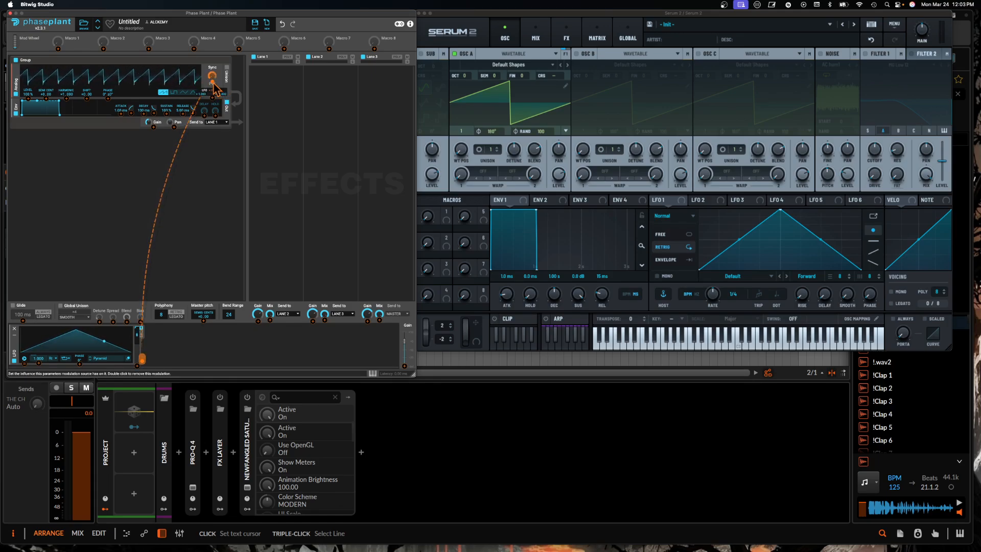
{"action": "left_click_drag", "start_coordinate": [214, 86], "coordinate": [213, 84]}
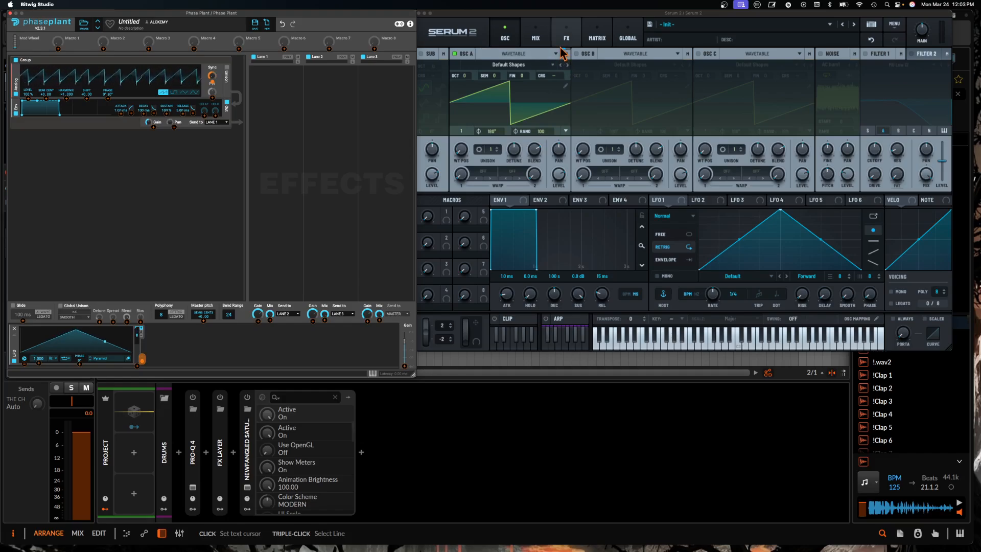
Assign LFO 1 to OSC A's first Warp amount in Serum 2 and try to route LFO 2 to OSC A
{"action": "left_click", "coordinate": [527, 207]}
{"action": "left_click_drag", "start_coordinate": [659, 204], "coordinate": [460, 173]}
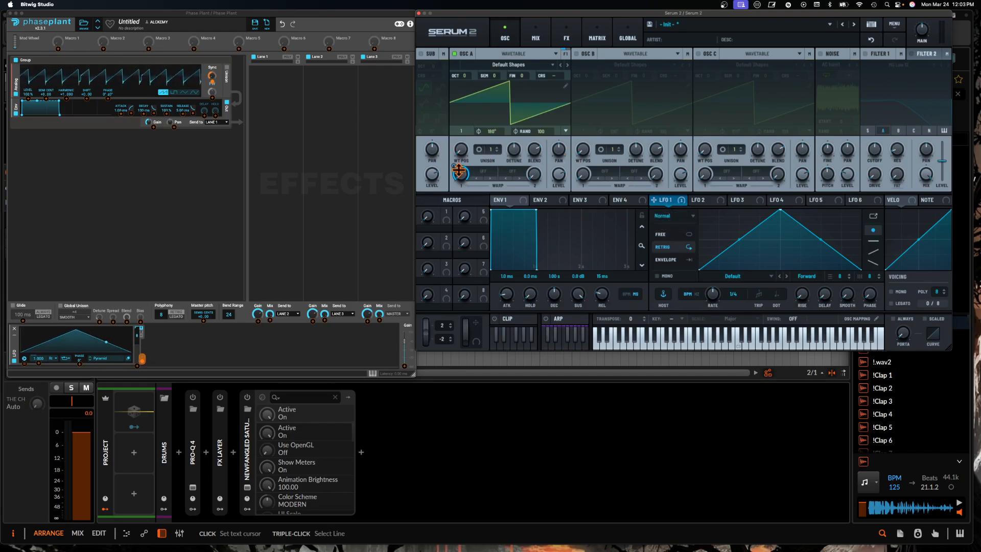
{"action": "left_click_drag", "start_coordinate": [700, 205], "coordinate": [546, 194]}
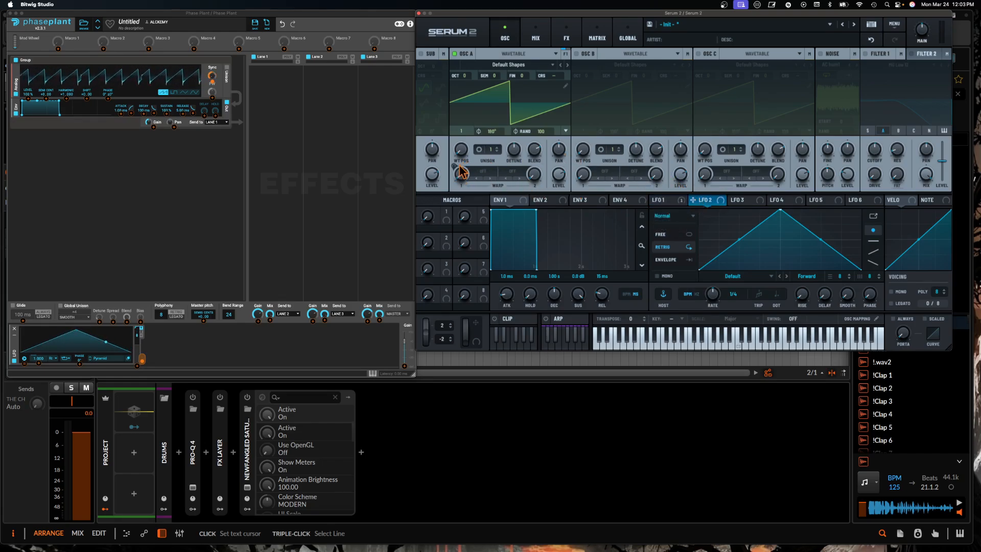
Route LFO 2 in Serum 2 to its own Rate and switch between LFO 1 and LFO 2
{"action": "left_click", "coordinate": [669, 199]}
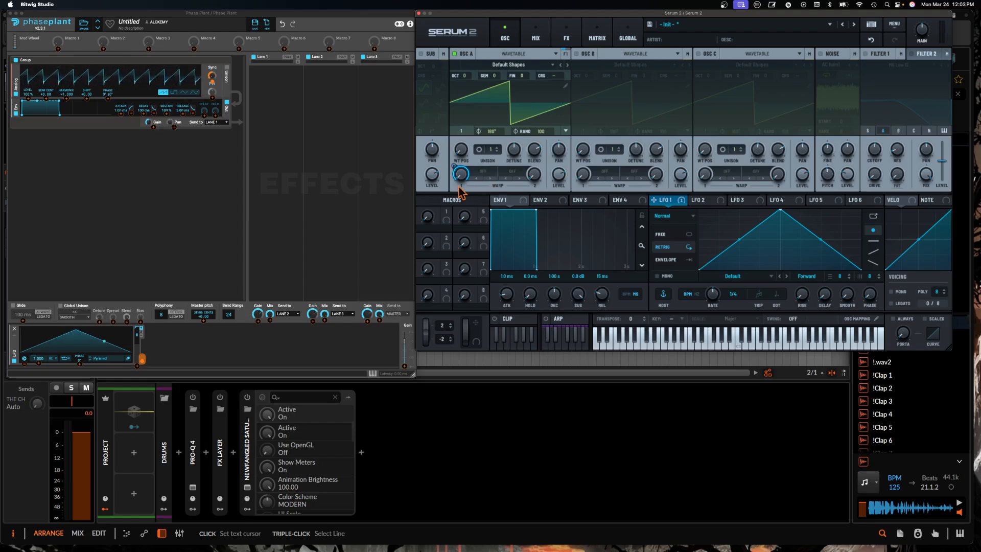
{"action": "left_click", "coordinate": [710, 204]}
{"action": "left_click_drag", "start_coordinate": [694, 205], "coordinate": [731, 301]}
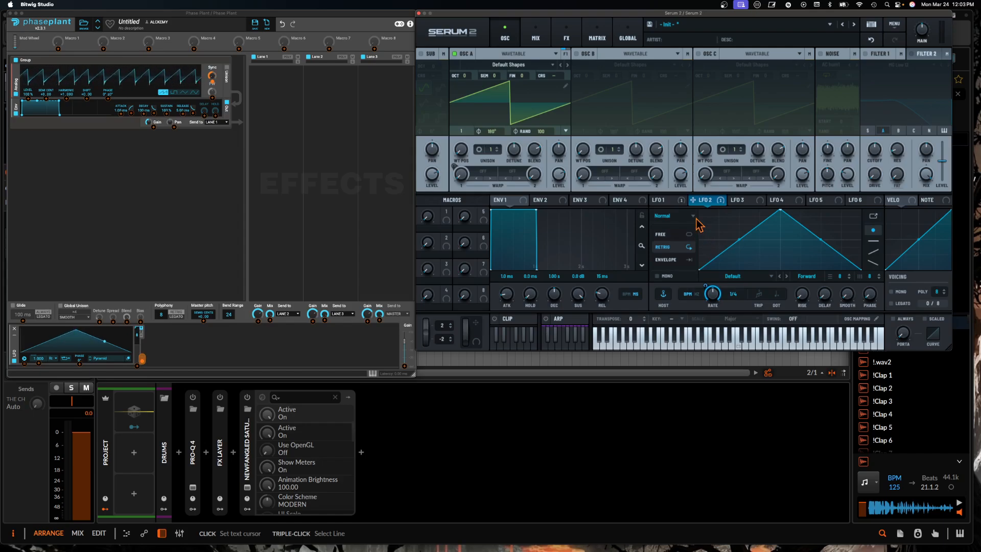
{"action": "left_click", "coordinate": [671, 204]}
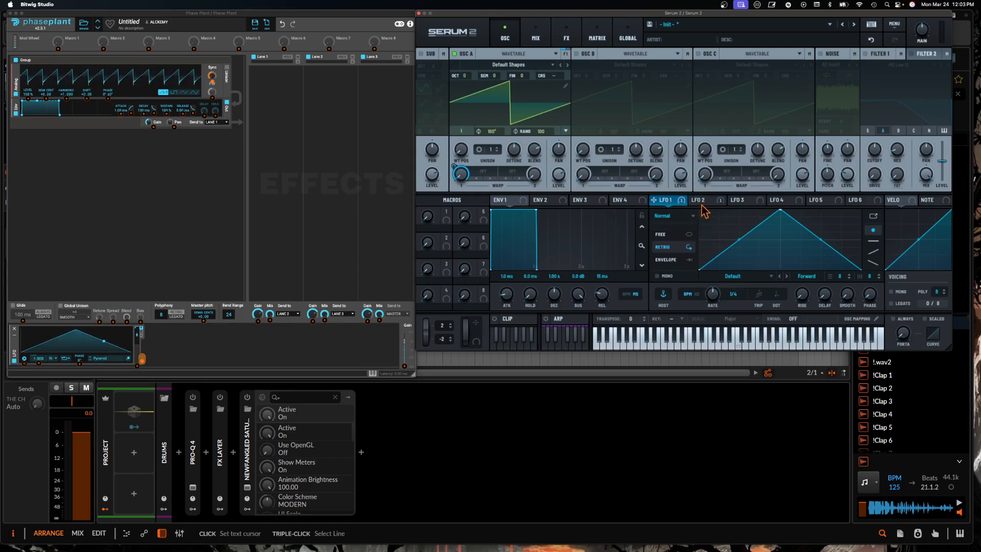
{"action": "left_click", "coordinate": [701, 201]}
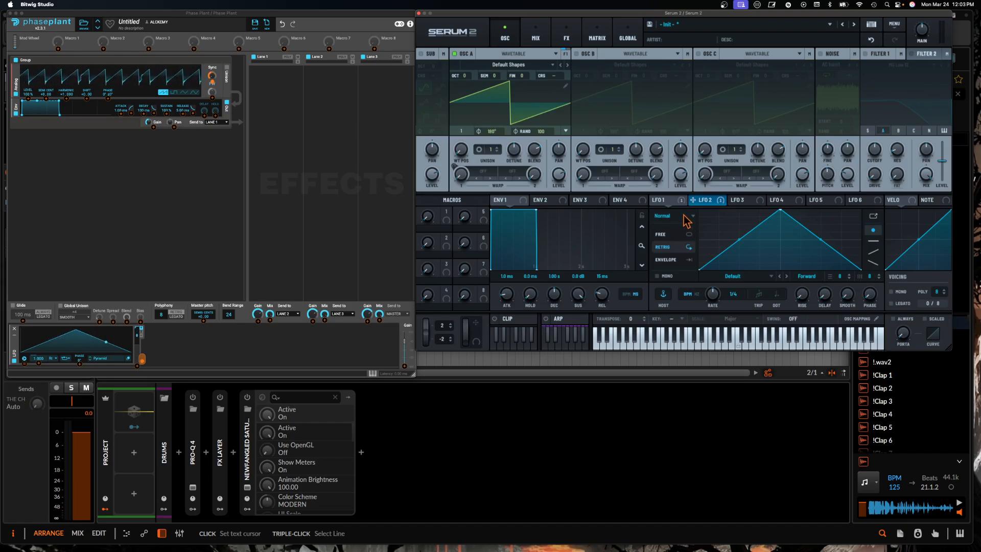
Route LFO 2 in Serum 2 to the Rate of LFO 1 as well
{"action": "left_click_drag", "start_coordinate": [695, 202], "coordinate": [699, 240]}
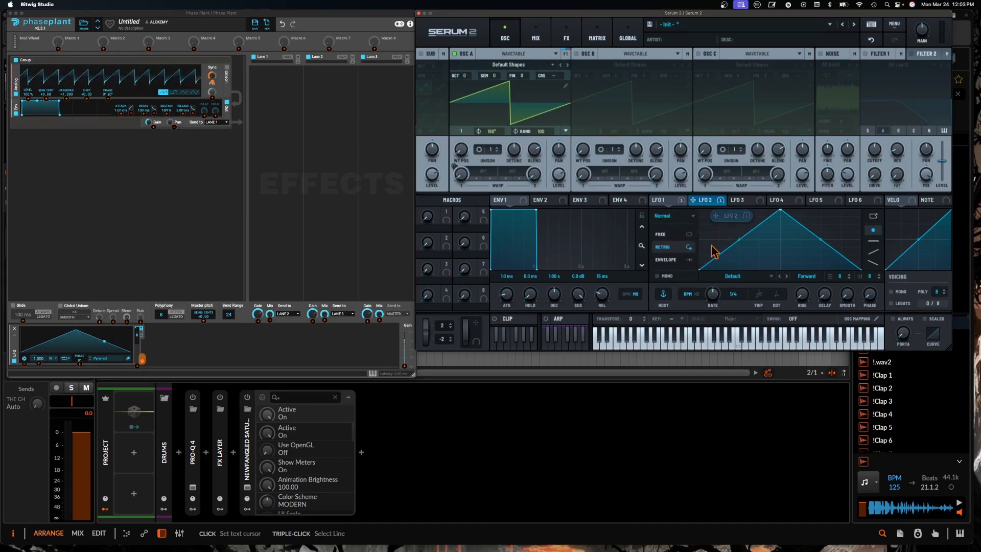
{"action": "left_click", "coordinate": [673, 202]}
{"action": "left_click", "coordinate": [704, 203]}
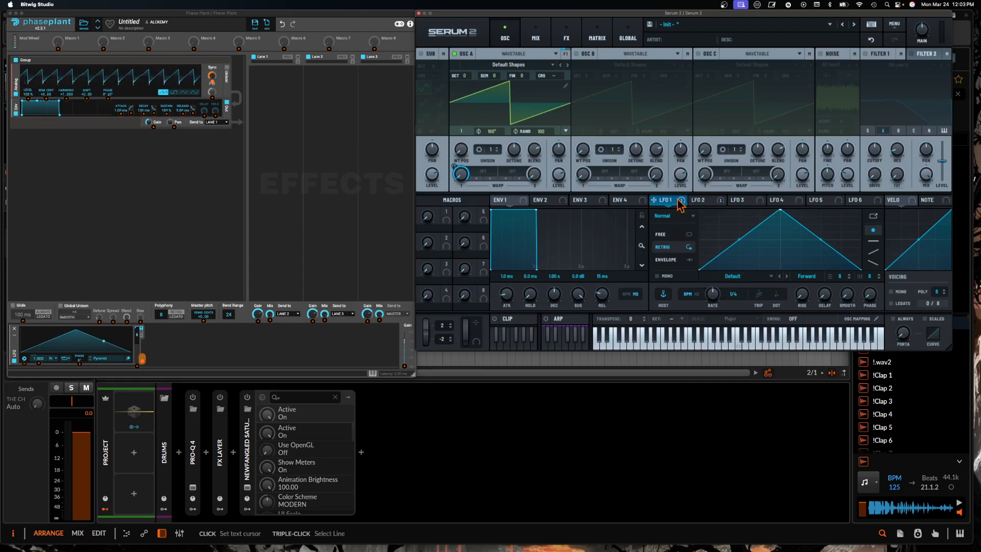
{"action": "left_click_drag", "start_coordinate": [695, 203], "coordinate": [709, 299]}
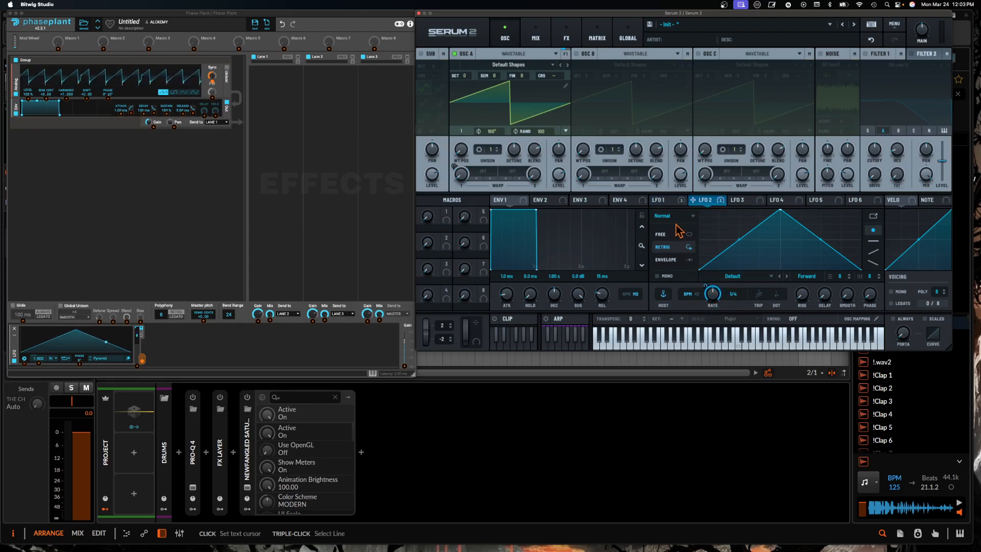
{"action": "left_click", "coordinate": [659, 203]}
{"action": "left_click", "coordinate": [707, 202]}
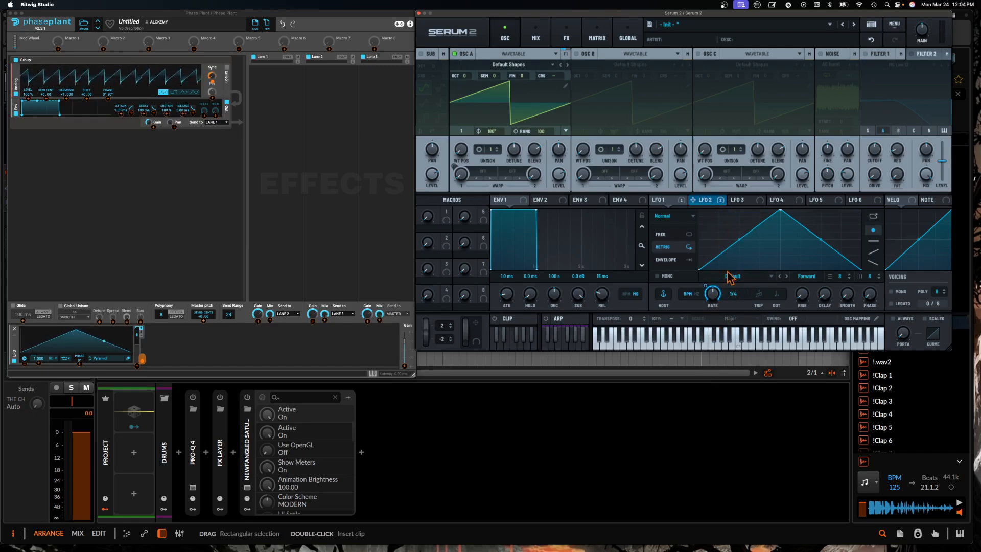
In Serum 2's modulation matrix, change the third routing's destination to Global Main Tuning and slightly reduce its amount
{"action": "left_click", "coordinate": [596, 35]}
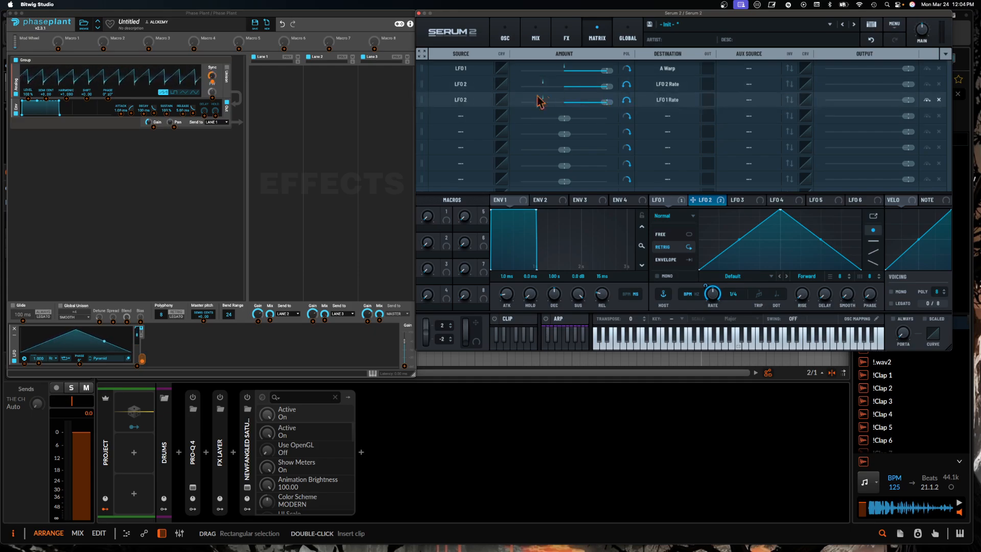
{"action": "left_click", "coordinate": [667, 101]}
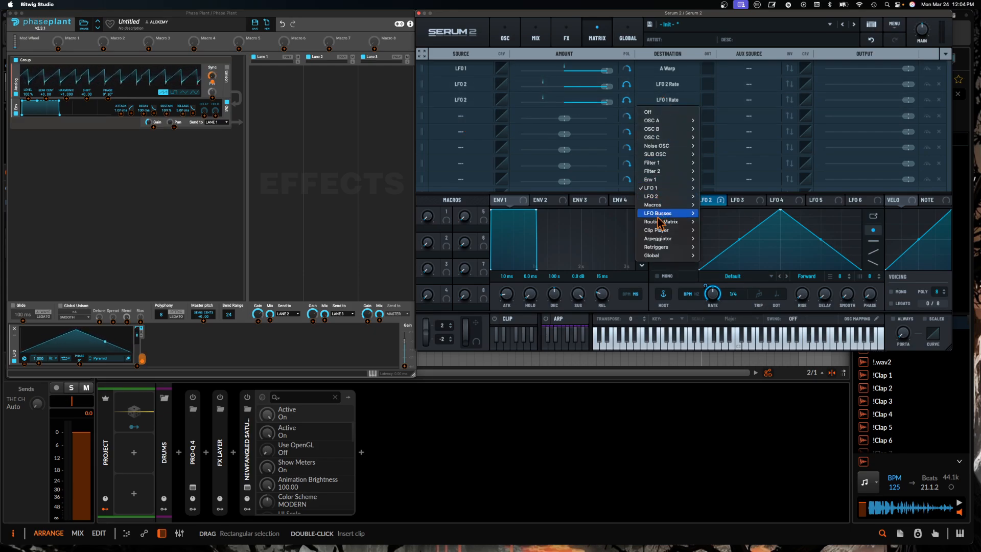
{"action": "mouse_move", "coordinate": [667, 258]}
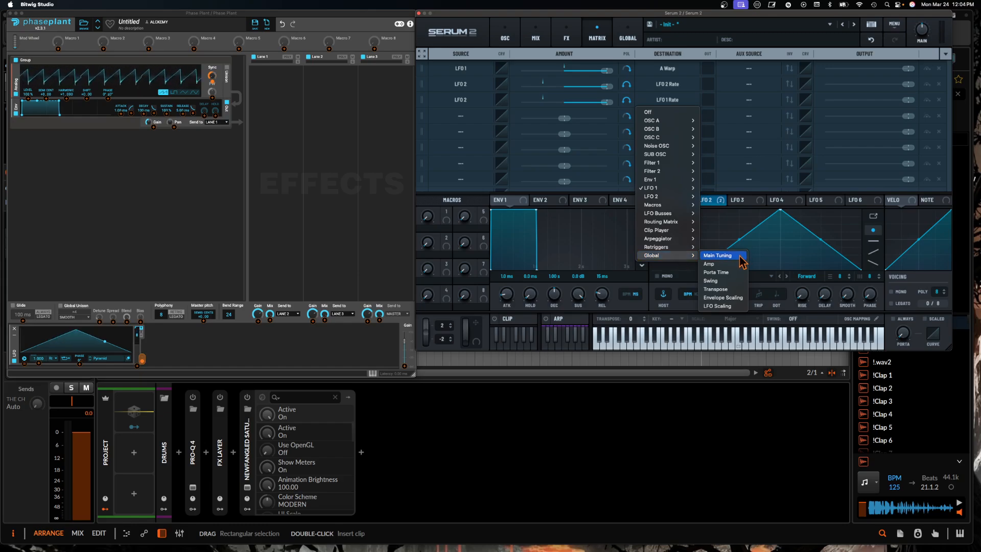
{"action": "left_click", "coordinate": [717, 255]}
{"action": "mouse_move", "coordinate": [609, 110]}
{"action": "left_click_drag", "start_coordinate": [609, 105], "coordinate": [580, 104]}
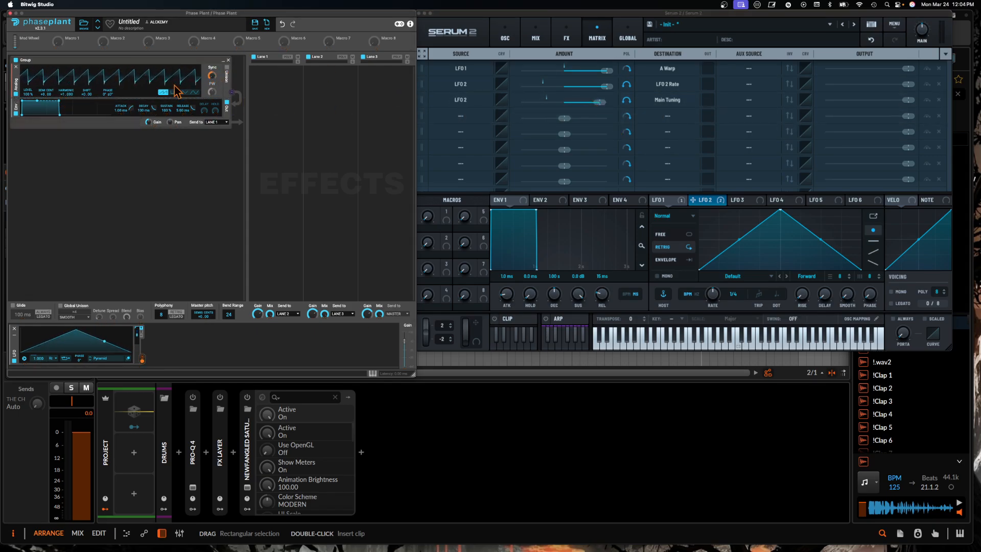
Route Phase Plant's LFO to the Analog generator's pitch with an amount of +0.18
{"action": "left_click", "coordinate": [143, 357]}
{"action": "left_click_drag", "start_coordinate": [143, 361], "coordinate": [48, 105]}
{"action": "left_click_drag", "start_coordinate": [117, 128], "coordinate": [117, 122]}
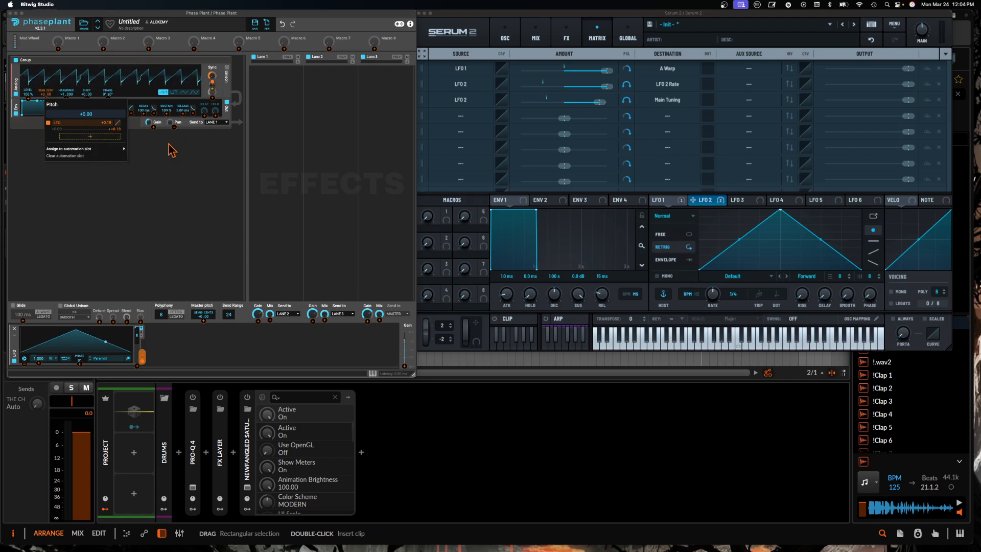
{"action": "left_click", "coordinate": [132, 200]}
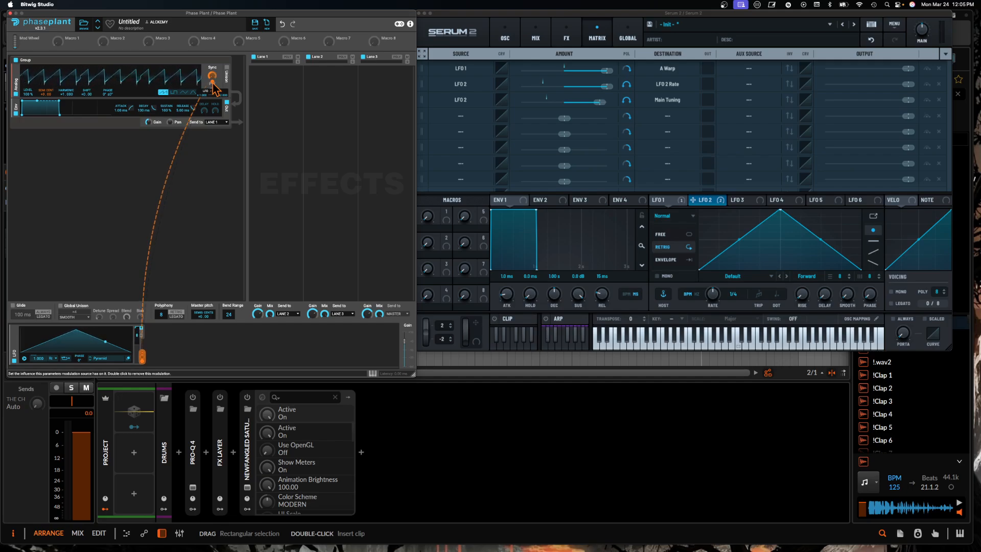
Return Serum 2 to its oscillator page and add a Filter Table effect to Lane 1 in Phase Plant
{"action": "left_click", "coordinate": [496, 30]}
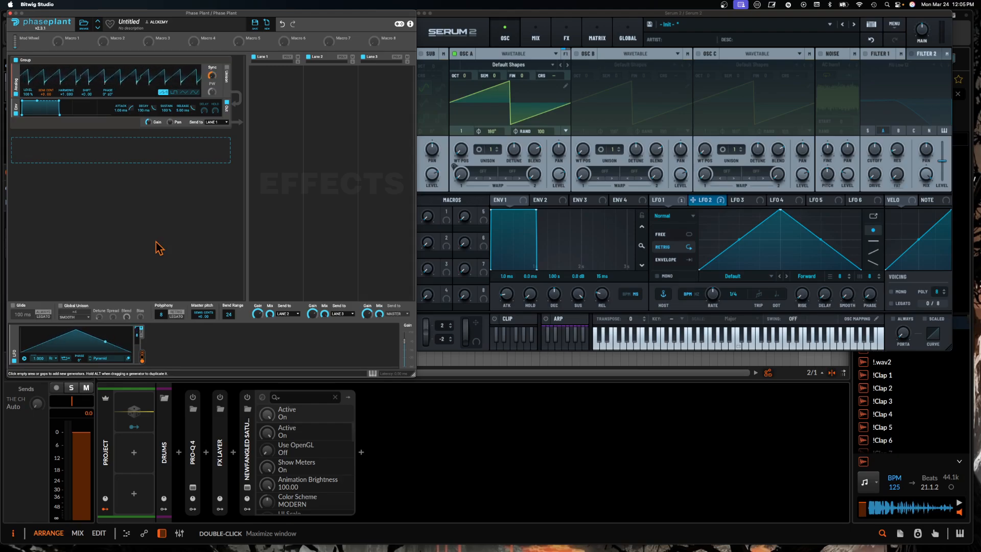
{"action": "left_click", "coordinate": [276, 92]}
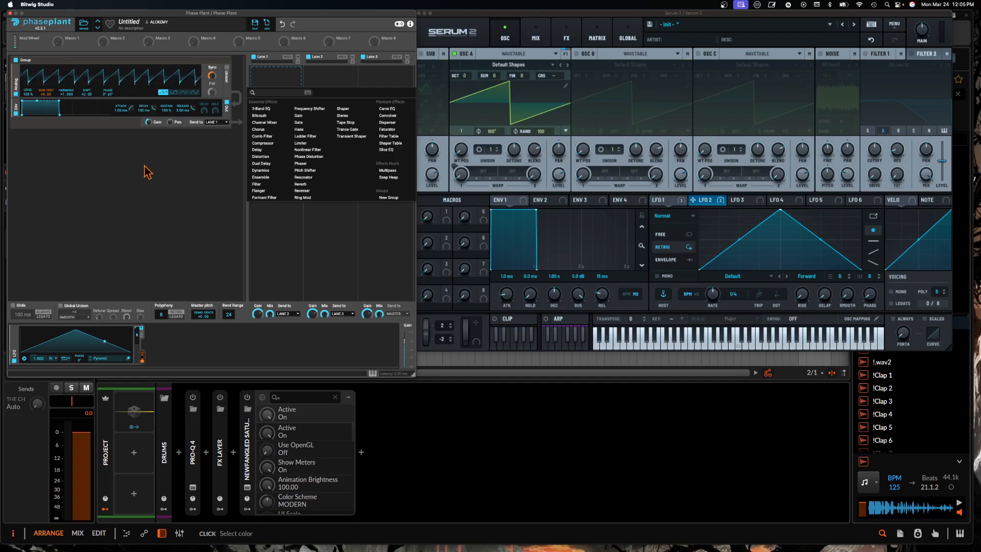
{"action": "left_click", "coordinate": [401, 137]}
Redraw the Filter Table's harmonics across all frames with the Harmonic Edit Tool, apply the edit and close the editor
{"action": "left_click", "coordinate": [298, 119]}
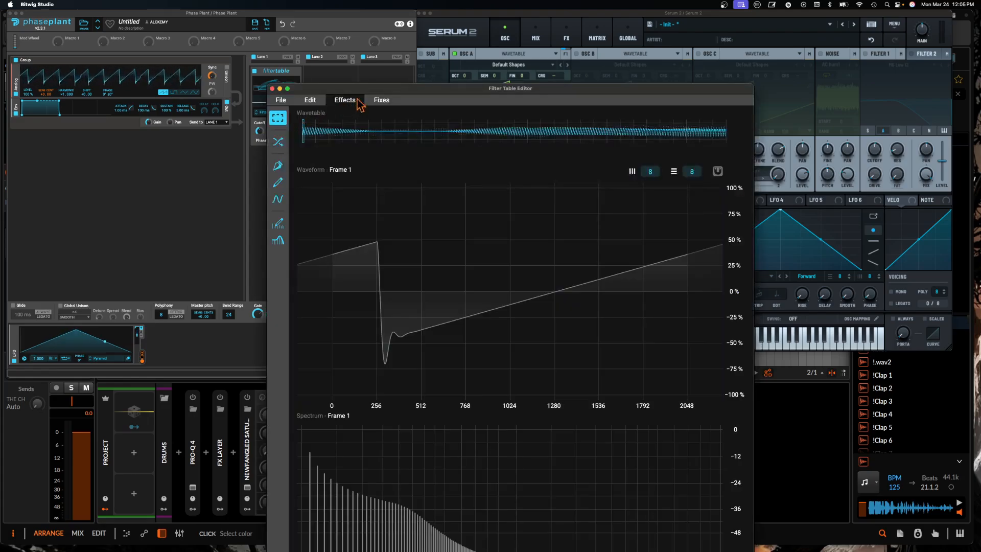
{"action": "left_click_drag", "start_coordinate": [357, 68], "coordinate": [138, 24]}
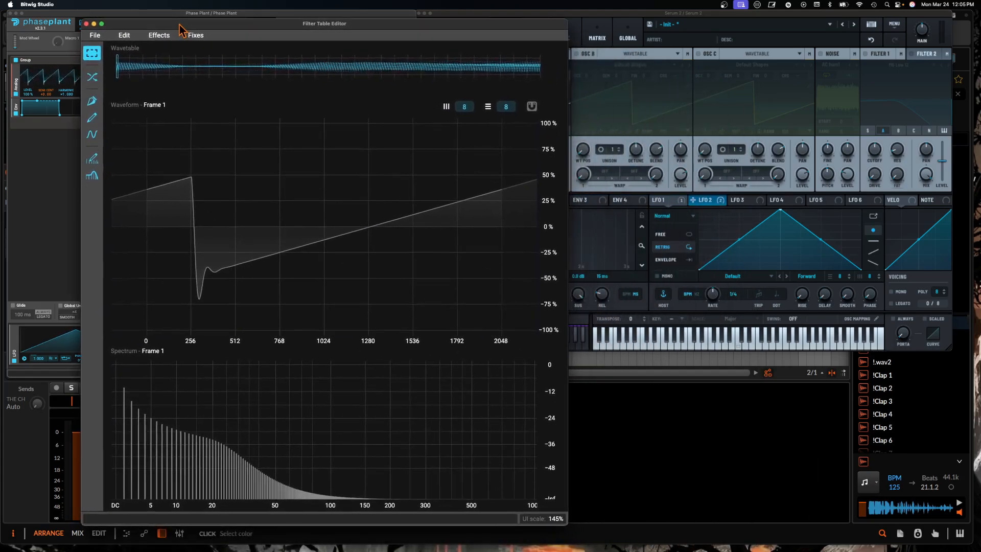
{"action": "left_click", "coordinate": [92, 158]}
{"action": "left_click_drag", "start_coordinate": [132, 270], "coordinate": [124, 238]}
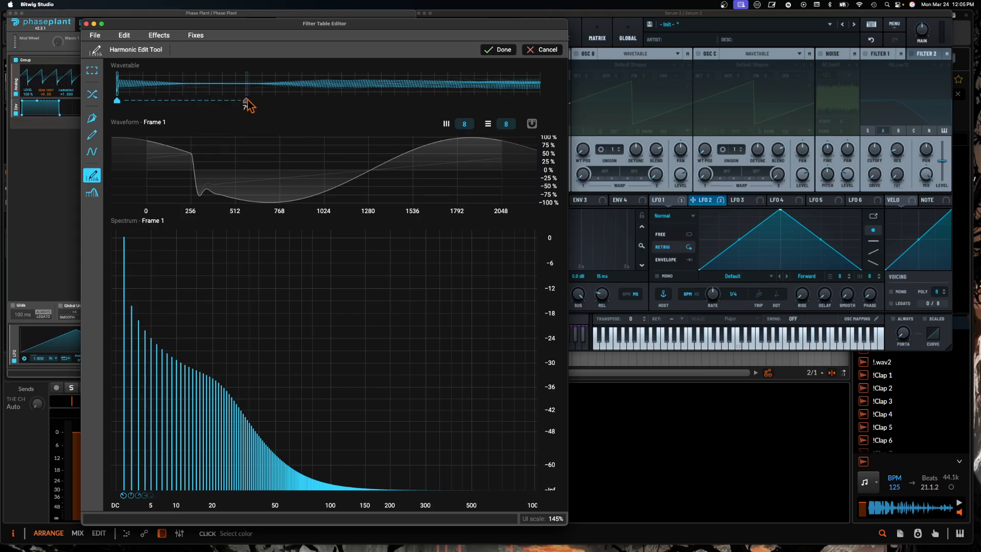
{"action": "mouse_move", "coordinate": [148, 336]}
{"action": "left_mouse_down"}
{"action": "mouse_move", "coordinate": [285, 405]}
{"action": "mouse_move", "coordinate": [556, 497]}
{"action": "left_mouse_up"}
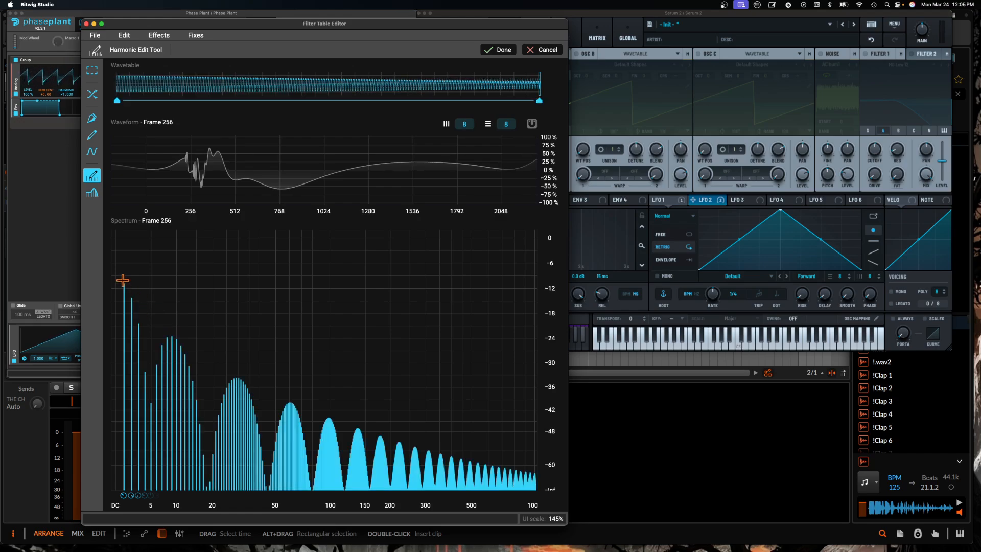
{"action": "mouse_move", "coordinate": [165, 335]}
{"action": "left_mouse_down"}
{"action": "mouse_move", "coordinate": [213, 404]}
{"action": "mouse_move", "coordinate": [371, 403]}
{"action": "mouse_move", "coordinate": [498, 478]}
{"action": "left_mouse_up"}
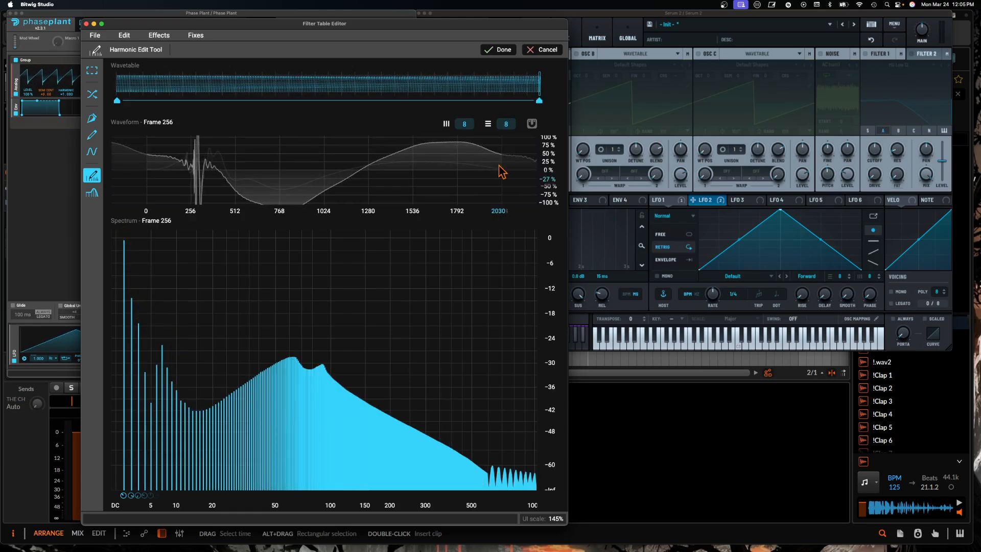
{"action": "left_click", "coordinate": [496, 51]}
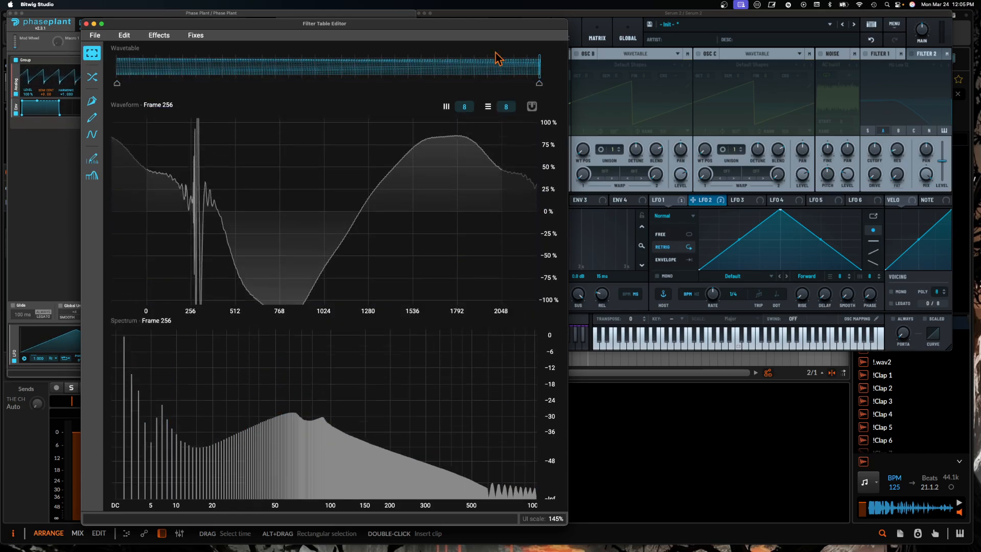
{"action": "left_click", "coordinate": [86, 24]}
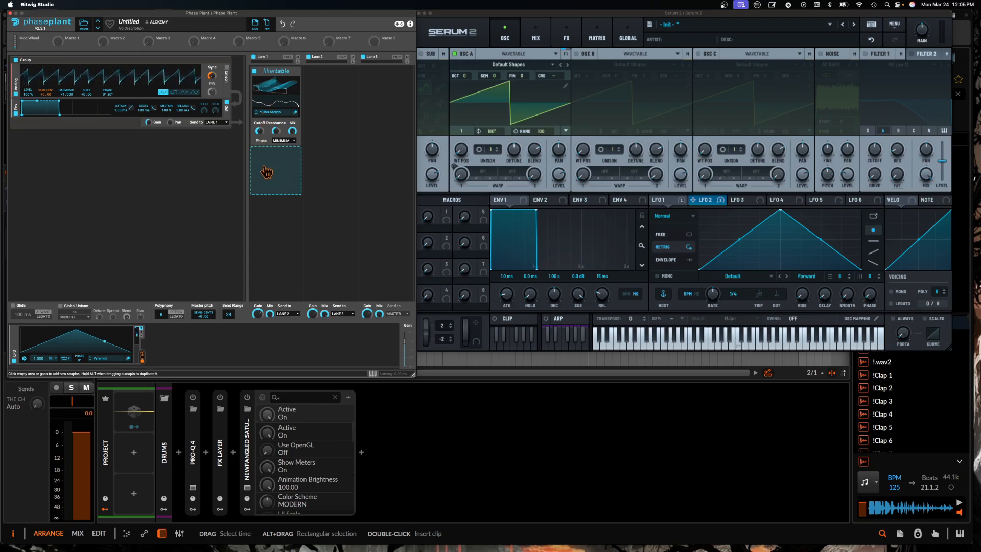
Add a Shaper Table and a Shaper effect below the Filter Table in Phase Plant's Lane 1
{"action": "left_click", "coordinate": [276, 169]}
{"action": "left_click", "coordinate": [396, 230]}
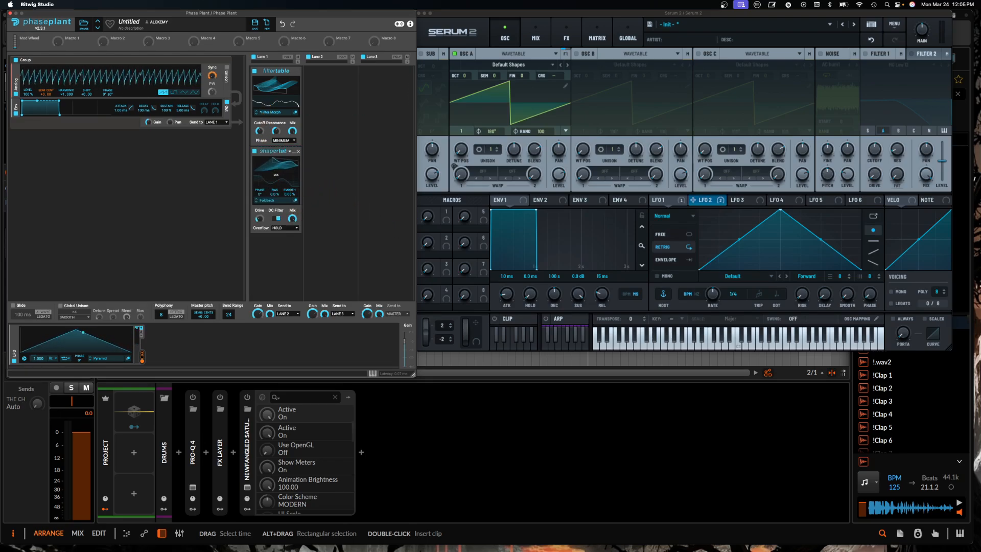
{"action": "left_click", "coordinate": [284, 266]}
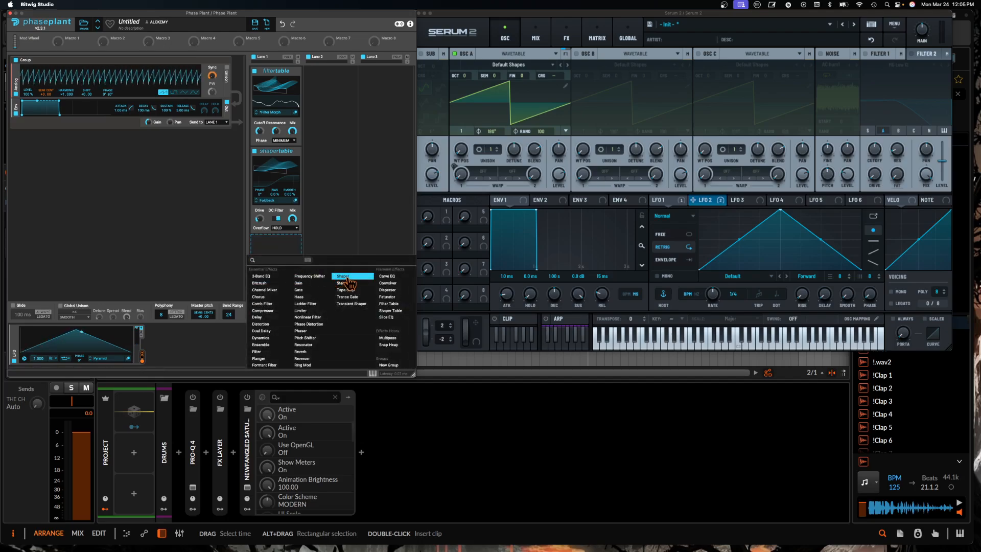
{"action": "left_click", "coordinate": [353, 283]}
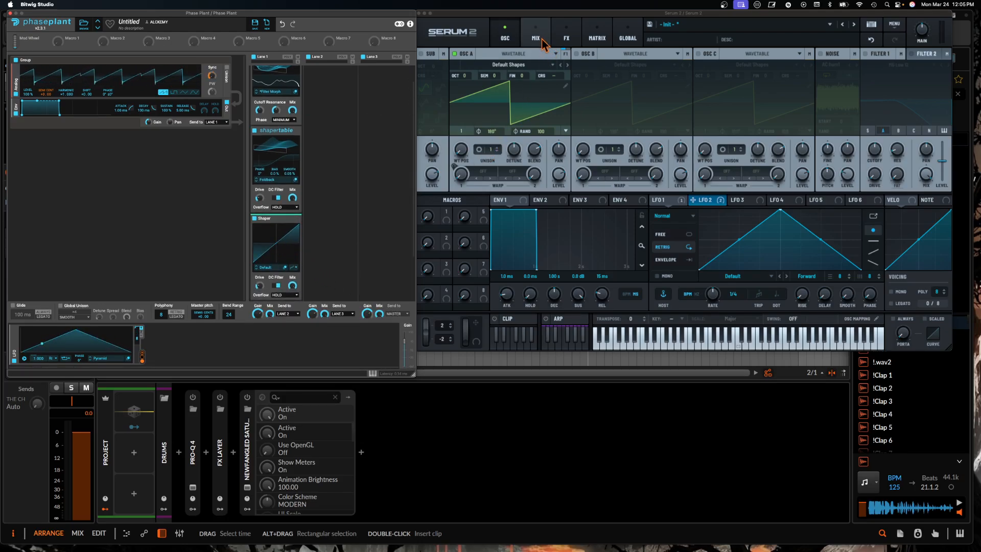
Add a Distortion effect to Serum 2's main effects chain and set its mode to X-Shaper
{"action": "left_click", "coordinate": [567, 38]}
{"action": "left_click", "coordinate": [425, 73]}
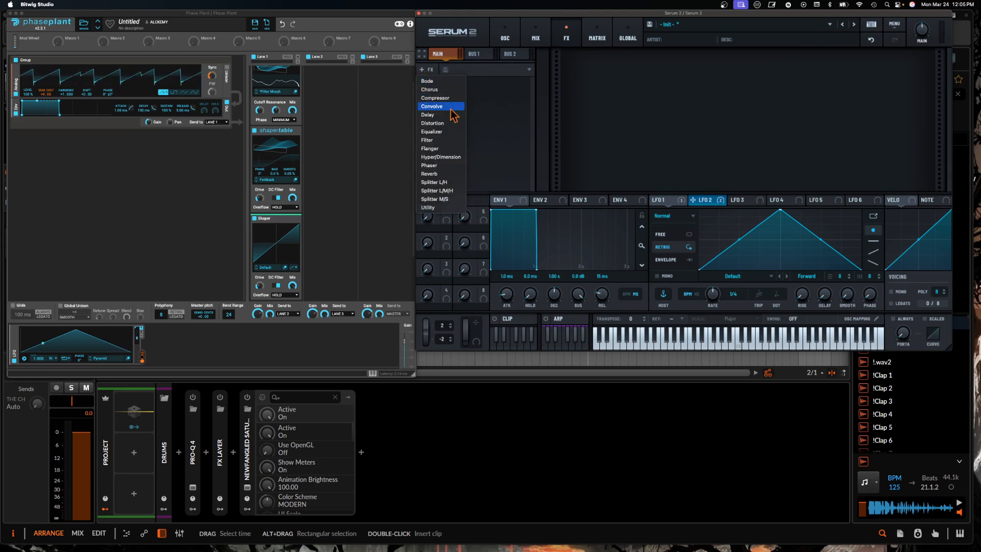
{"action": "left_click", "coordinate": [432, 123]}
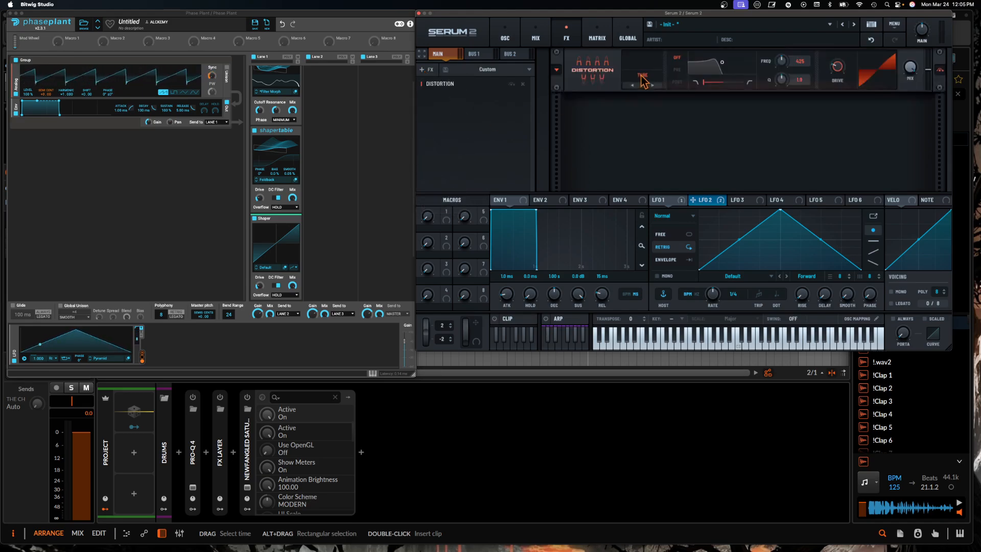
{"action": "left_click", "coordinate": [636, 78]}
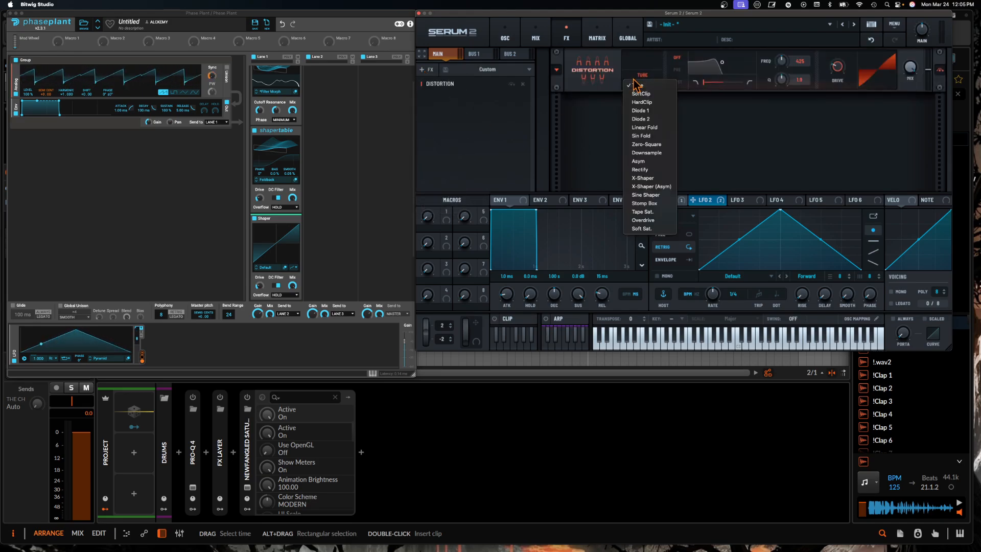
{"action": "left_click", "coordinate": [665, 179]}
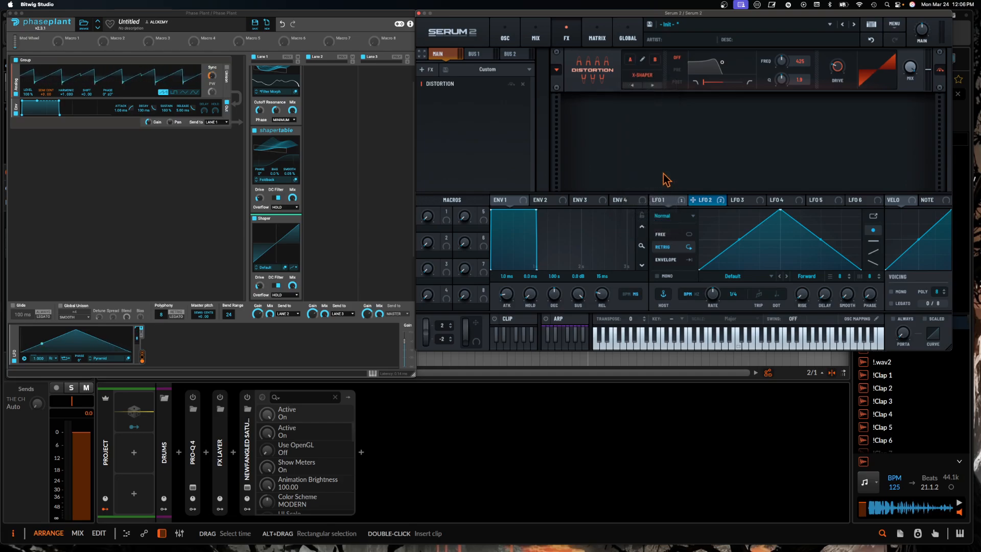
Bend the X-Shaper's A curve upward and its B curve steeply downward at the middle point
{"action": "left_click", "coordinate": [632, 60]}
{"action": "left_click_drag", "start_coordinate": [550, 178], "coordinate": [537, 145]}
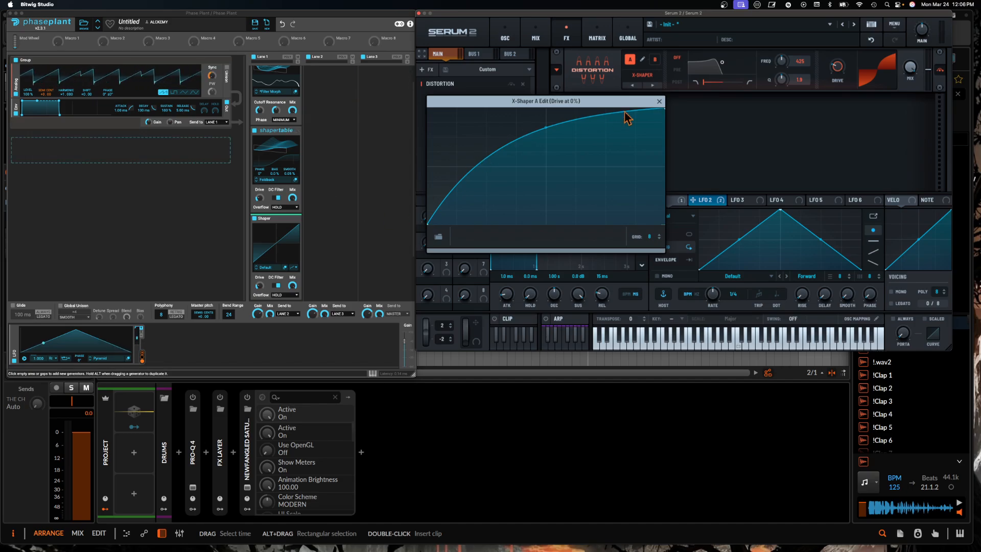
{"action": "left_click", "coordinate": [655, 60]}
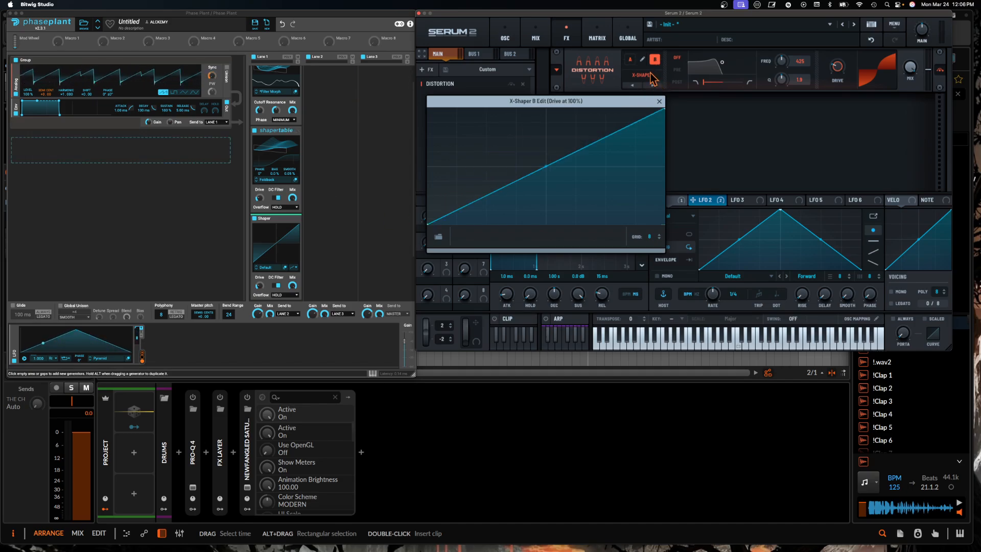
{"action": "left_click_drag", "start_coordinate": [548, 166], "coordinate": [557, 214]}
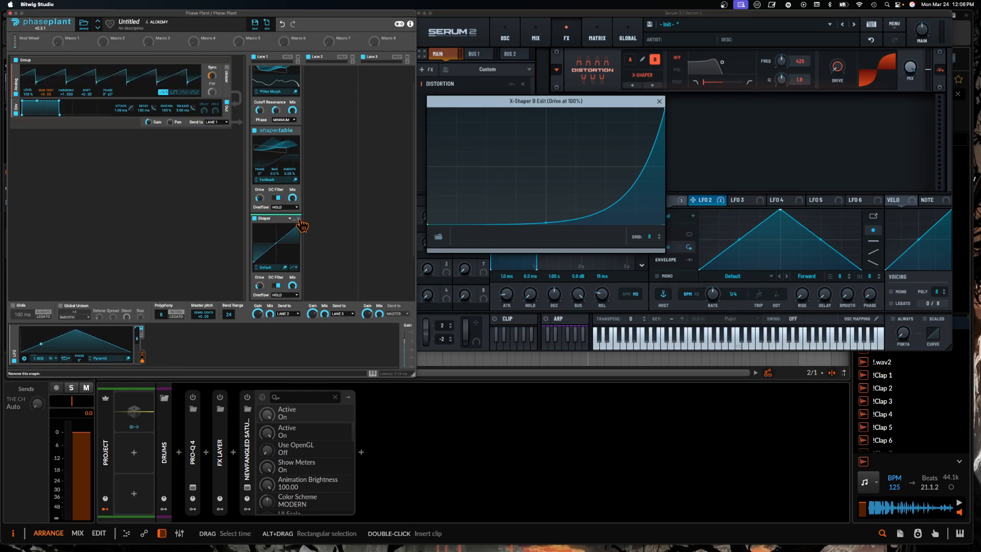
Remove the Shaper effect from Phase Plant's Lane 1 and close Serum 2's X-Shaper B curve editor
{"action": "left_click", "coordinate": [298, 219]}
{"action": "left_click", "coordinate": [659, 102]}
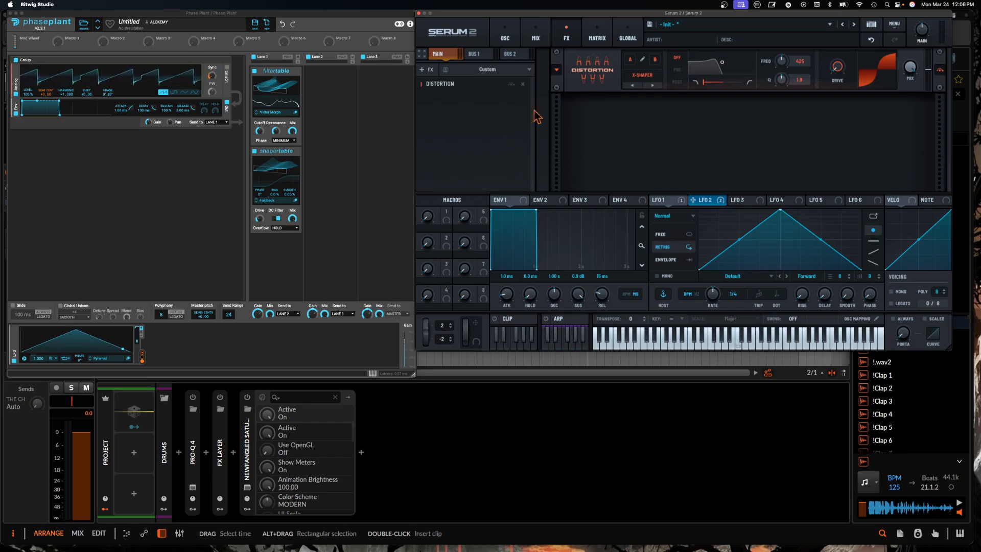
Set Serum 2's Distortion mode to Soft Sat. and look over the other available modes
{"action": "left_click", "coordinate": [640, 80]}
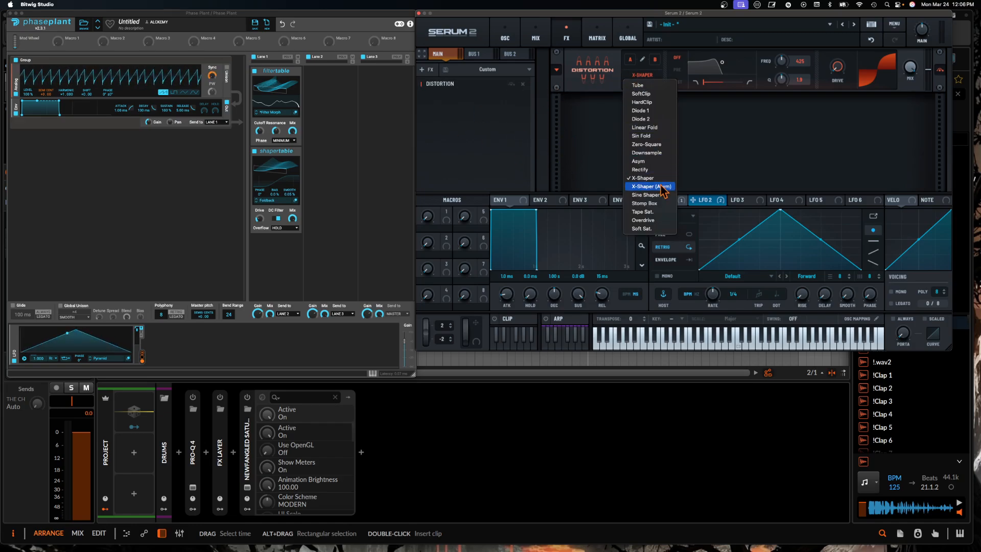
{"action": "left_click", "coordinate": [646, 228]}
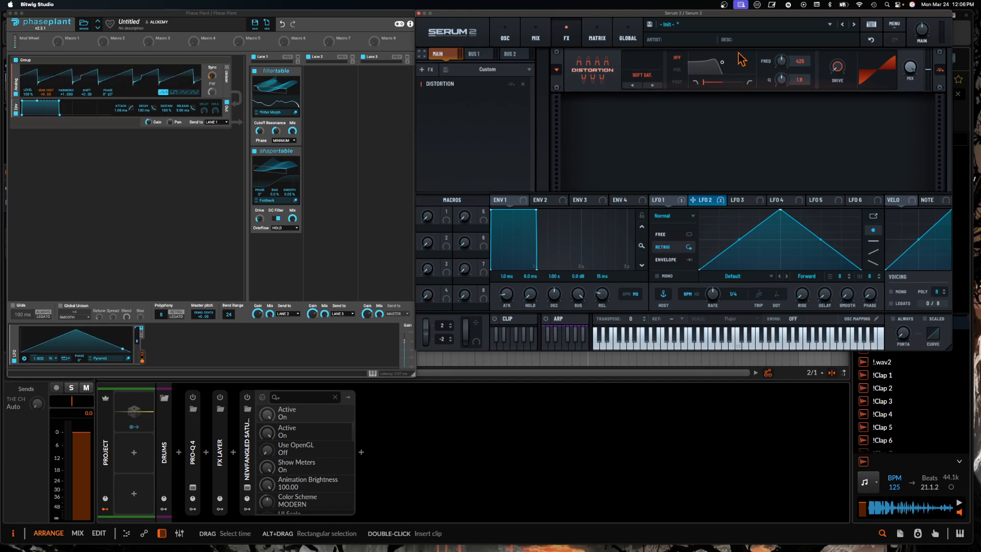
{"action": "left_click", "coordinate": [643, 80]}
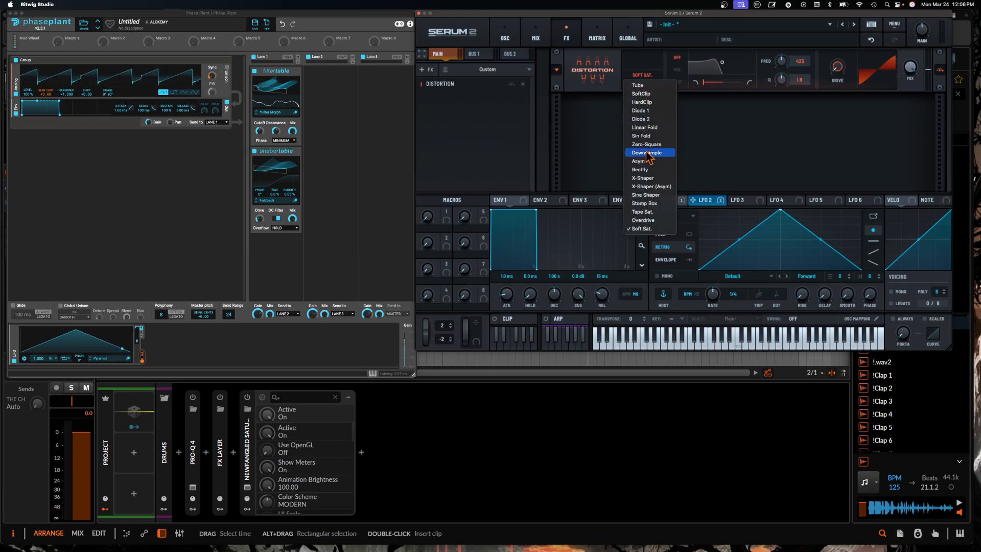
{"action": "left_click", "coordinate": [612, 116]}
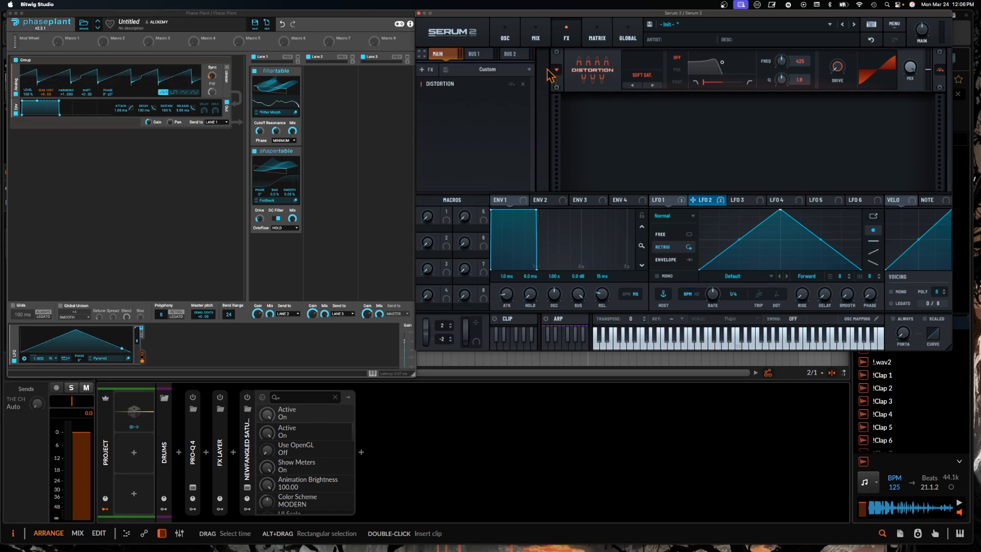
Examine Serum 2's Main, Bus 1 and Bus 2 effects chains
{"action": "left_click", "coordinate": [473, 55]}
{"action": "left_click", "coordinate": [511, 54]}
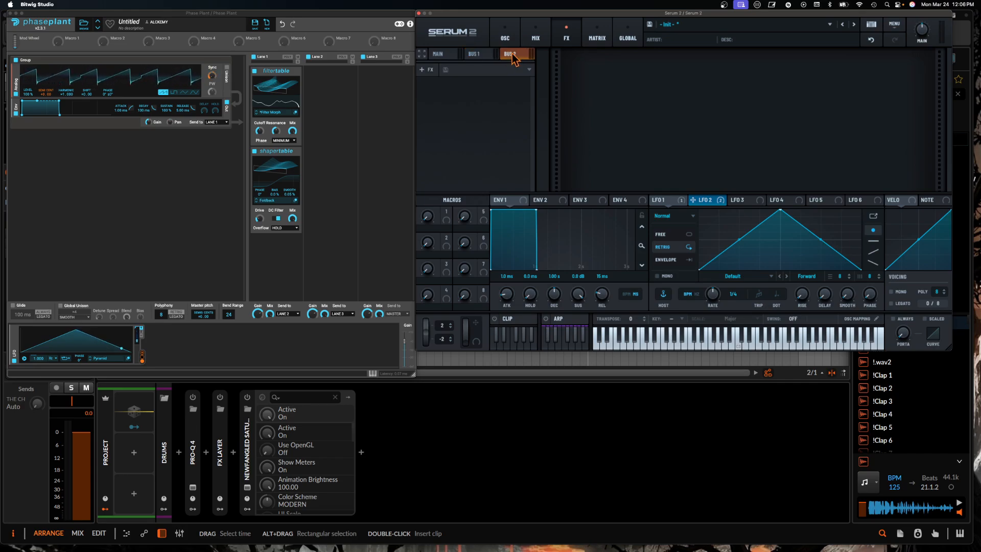
{"action": "left_click", "coordinate": [442, 55]}
{"action": "left_click", "coordinate": [486, 55]}
{"action": "left_click", "coordinate": [510, 55]}
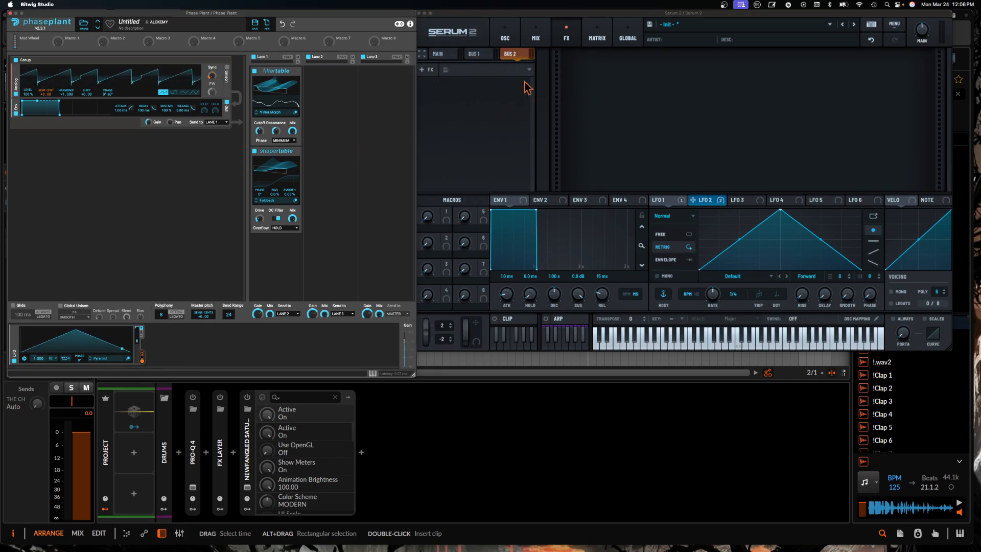
{"action": "left_click", "coordinate": [487, 58]}
{"action": "left_click", "coordinate": [443, 61]}
{"action": "left_click", "coordinate": [478, 60]}
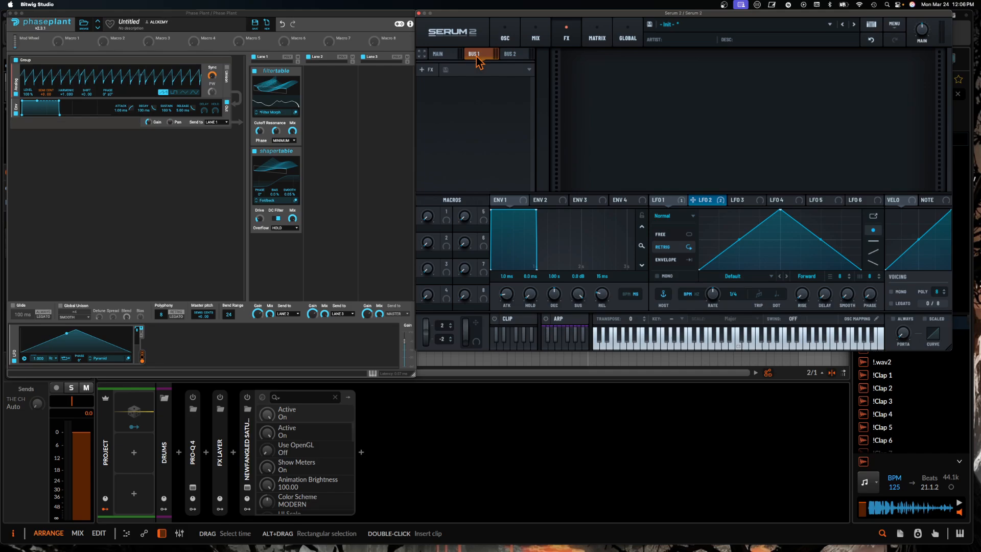
{"action": "left_click", "coordinate": [506, 58]}
Add a second Analog oscillator group in Phase Plant and send its output to Lane 2
{"action": "left_click", "coordinate": [333, 129]}
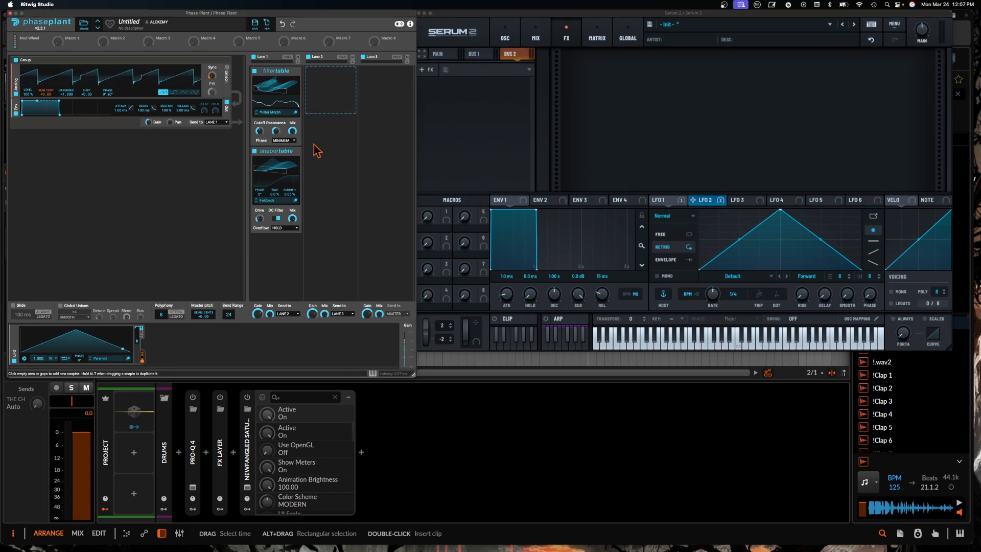
{"action": "left_click", "coordinate": [83, 153]}
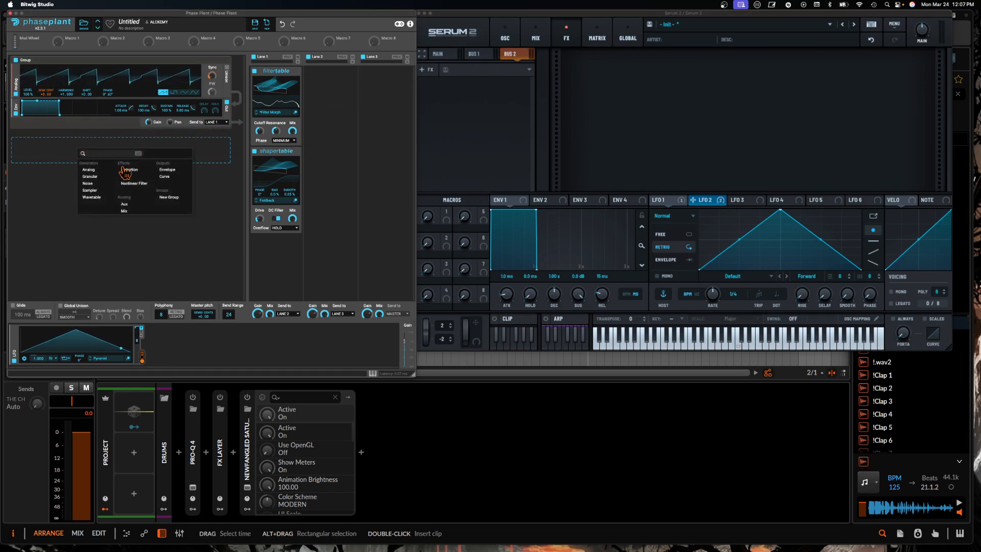
{"action": "left_click", "coordinate": [88, 169]}
{"action": "left_click", "coordinate": [217, 122]}
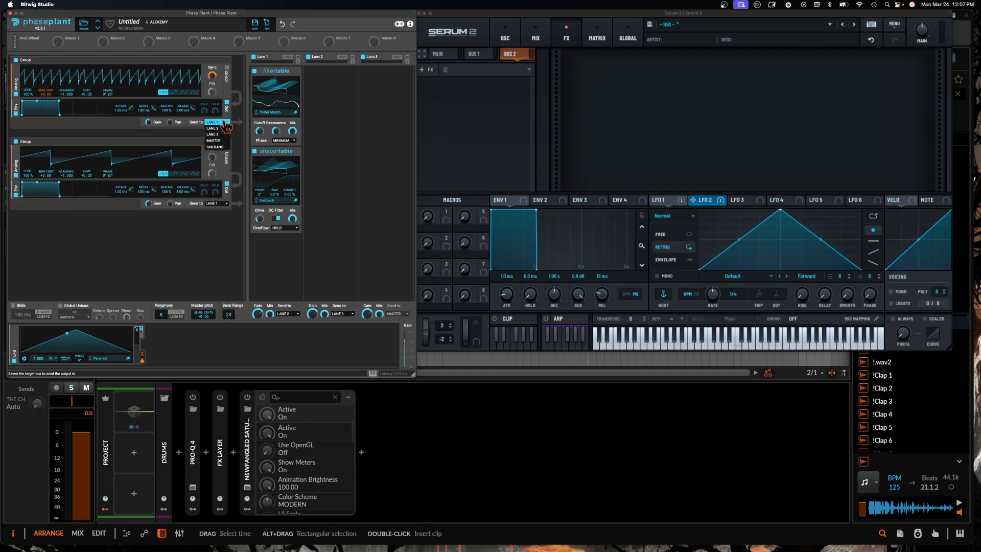
{"action": "left_click", "coordinate": [185, 130]}
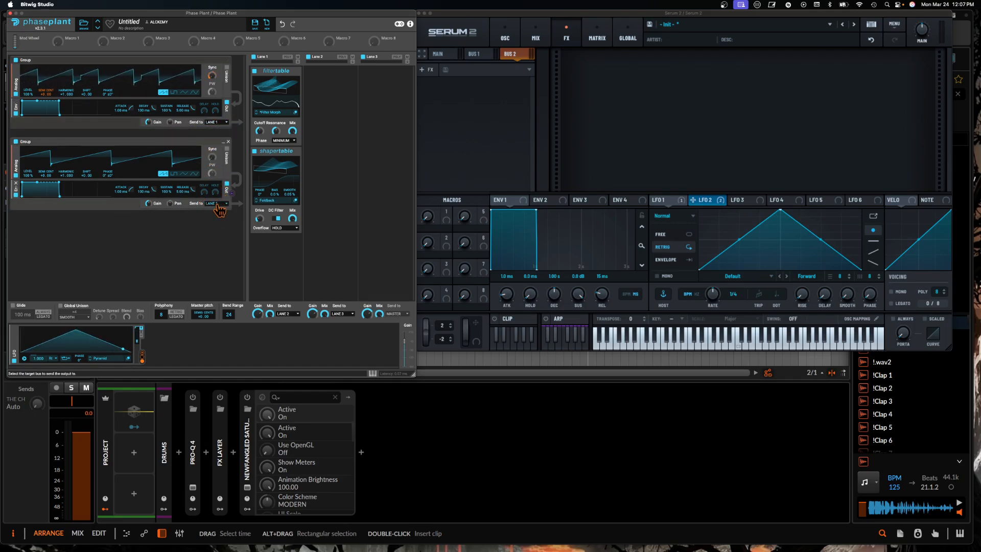
{"action": "left_click", "coordinate": [218, 204]}
{"action": "left_click", "coordinate": [222, 215]}
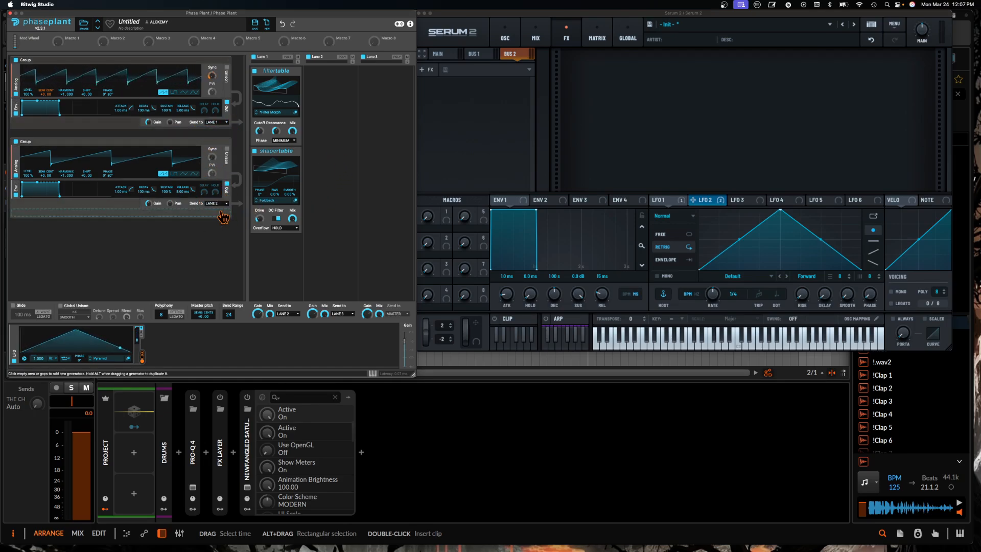
Add a Haas and a Trance Gate effect to Phase Plant's Lane 2 and send the lane to Master
{"action": "left_click", "coordinate": [328, 92]}
{"action": "left_click", "coordinate": [327, 139]}
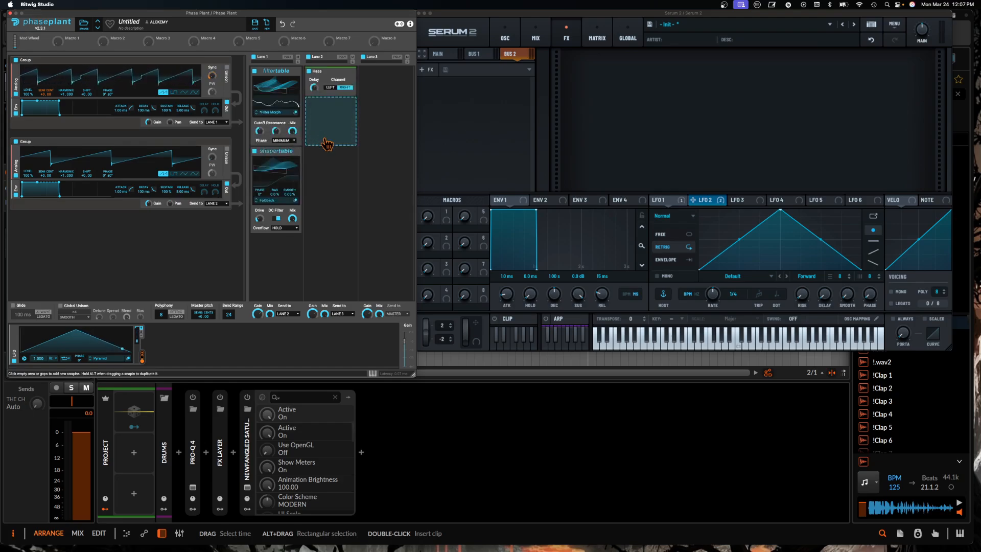
{"action": "left_click", "coordinate": [327, 143]}
{"action": "left_click", "coordinate": [348, 188]}
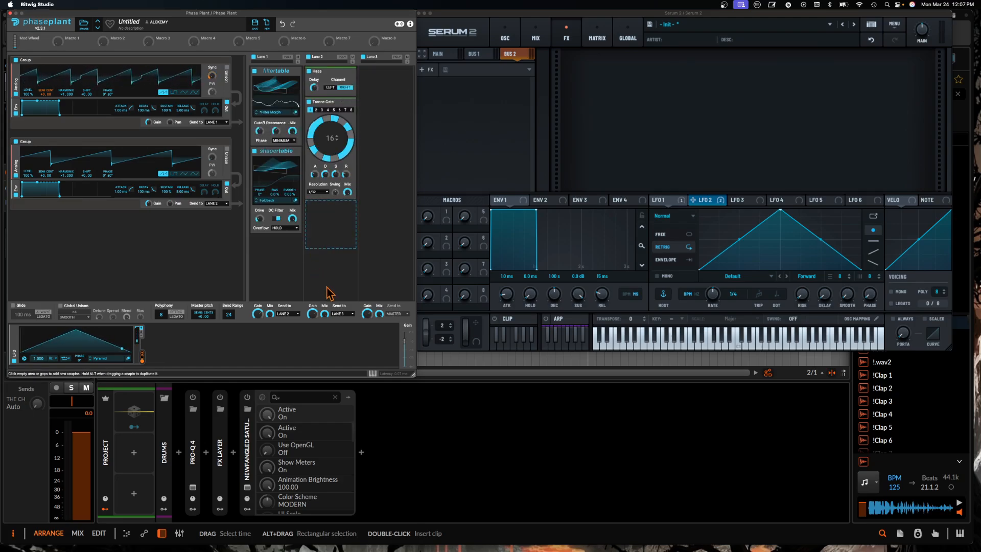
{"action": "left_click", "coordinate": [340, 314]}
{"action": "left_click", "coordinate": [344, 326]}
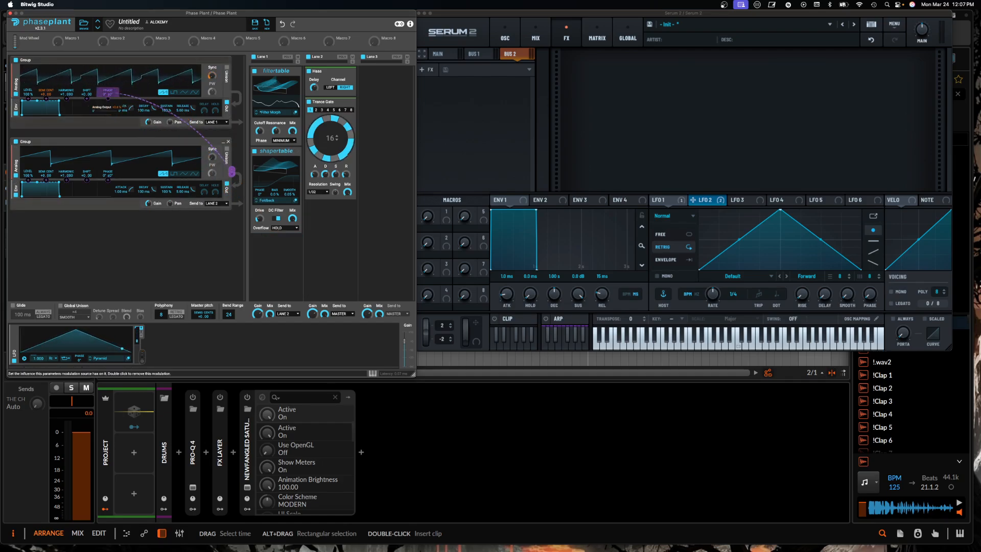
Show Serum 2's oscillator page and replace Phase Plant's second Analog group with a Wavetable oscillator
{"action": "left_click", "coordinate": [506, 37]}
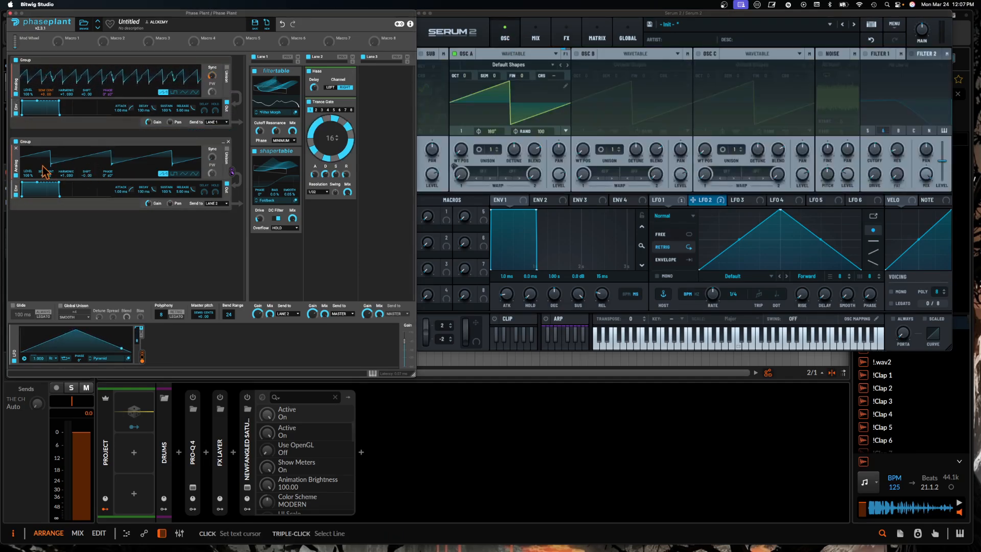
{"action": "left_click", "coordinate": [228, 141]}
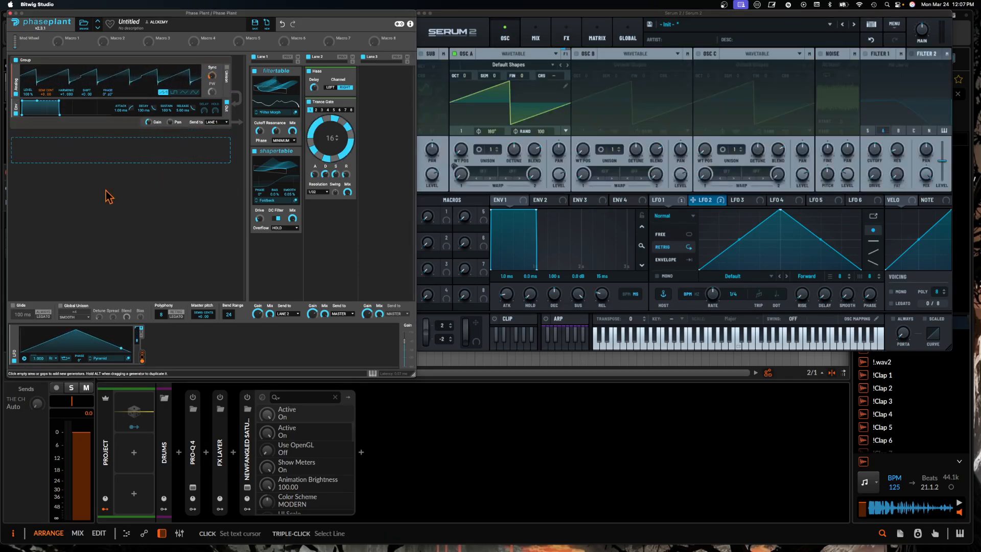
{"action": "left_click", "coordinate": [90, 159]}
{"action": "left_click", "coordinate": [106, 205]}
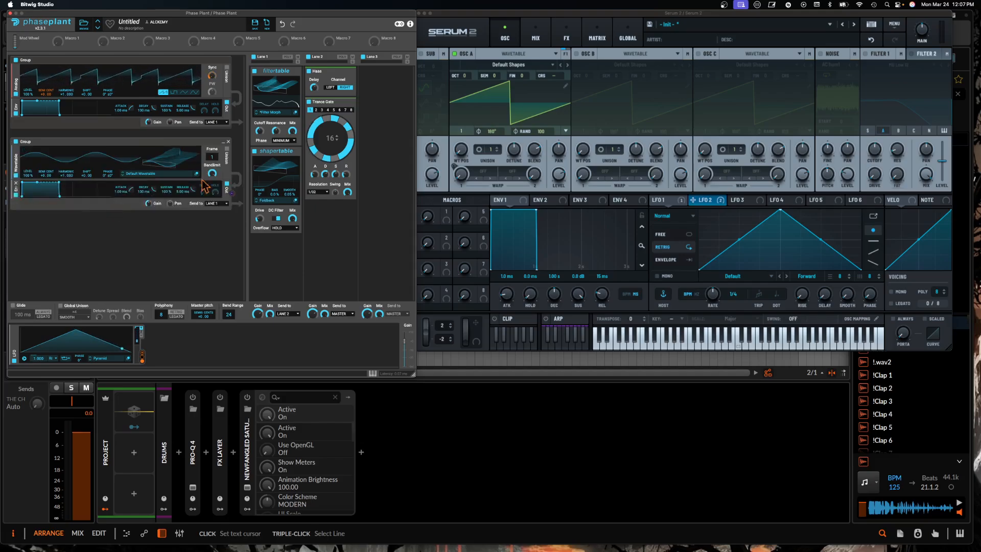
Examine the warp modes offered for Serum 2's oscillator A, including the Filter and Distortion categories
{"action": "left_click", "coordinate": [481, 173]}
{"action": "mouse_move", "coordinate": [508, 199]}
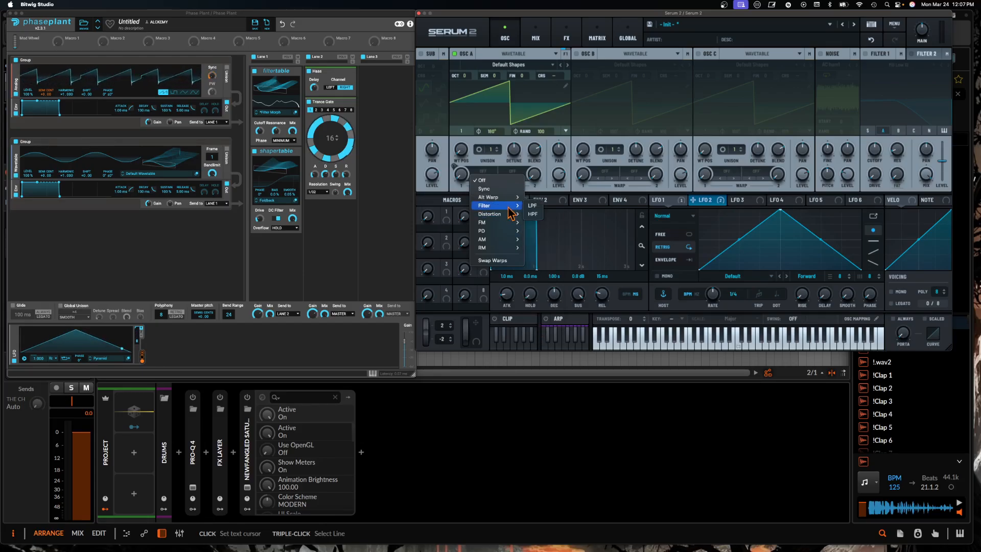
{"action": "mouse_move", "coordinate": [513, 219]}
{"action": "key", "text": "Escape"}
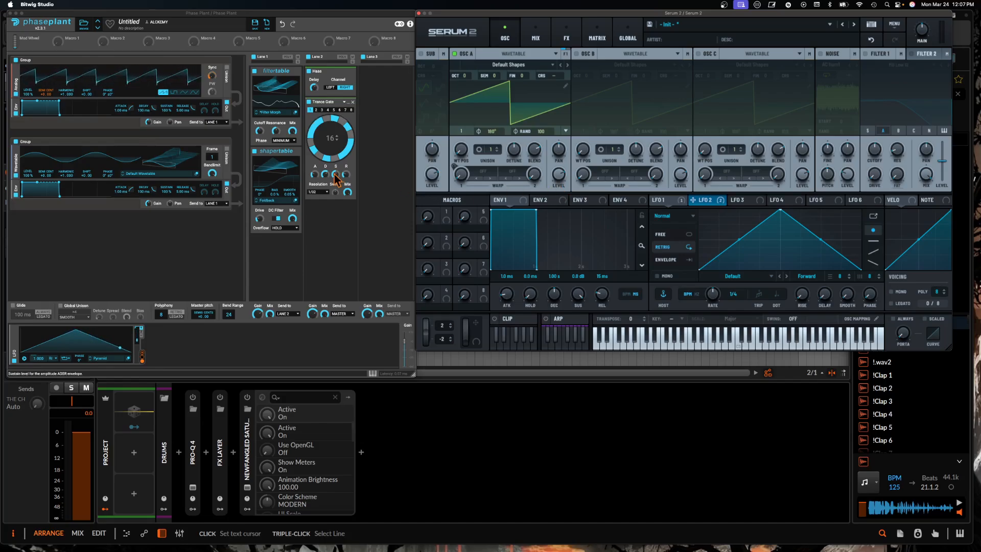
Set Phase Plant's Wavetable oscillator to frame 35 and browse the factory wavetable categories, including Waveshaping
{"action": "left_click_drag", "start_coordinate": [167, 164], "coordinate": [168, 143]}
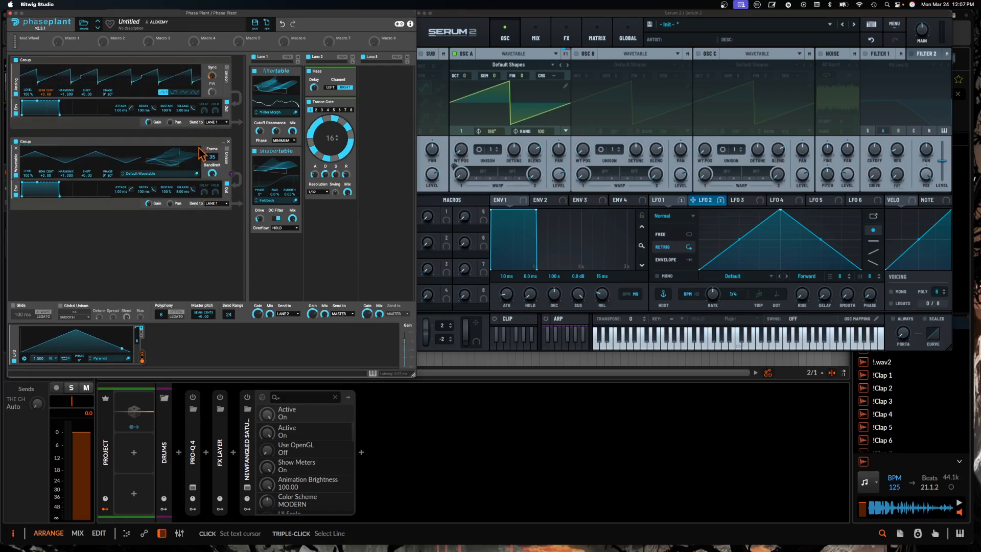
{"action": "left_click", "coordinate": [161, 174]}
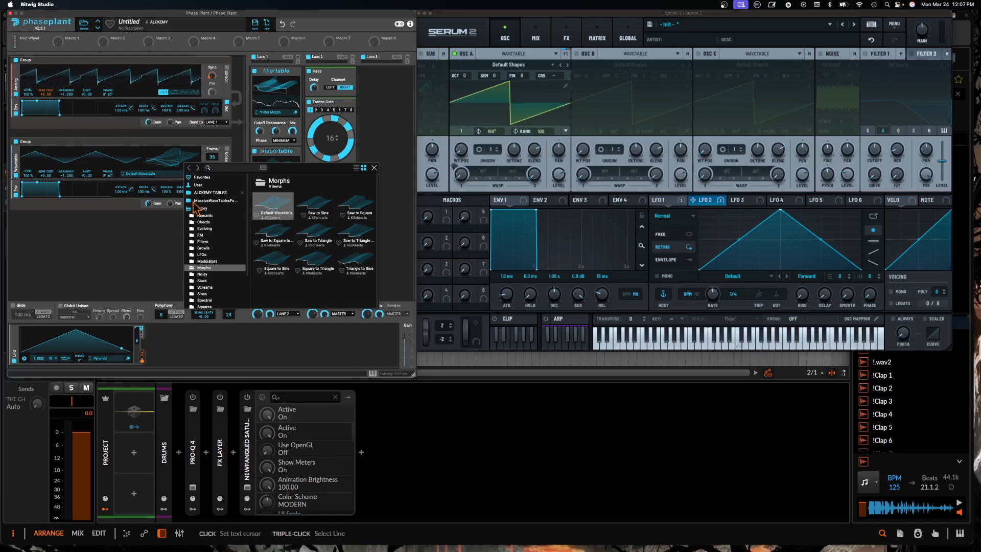
{"action": "scroll", "coordinate": [217, 228], "scroll_direction": "down", "scroll_amount": 3}
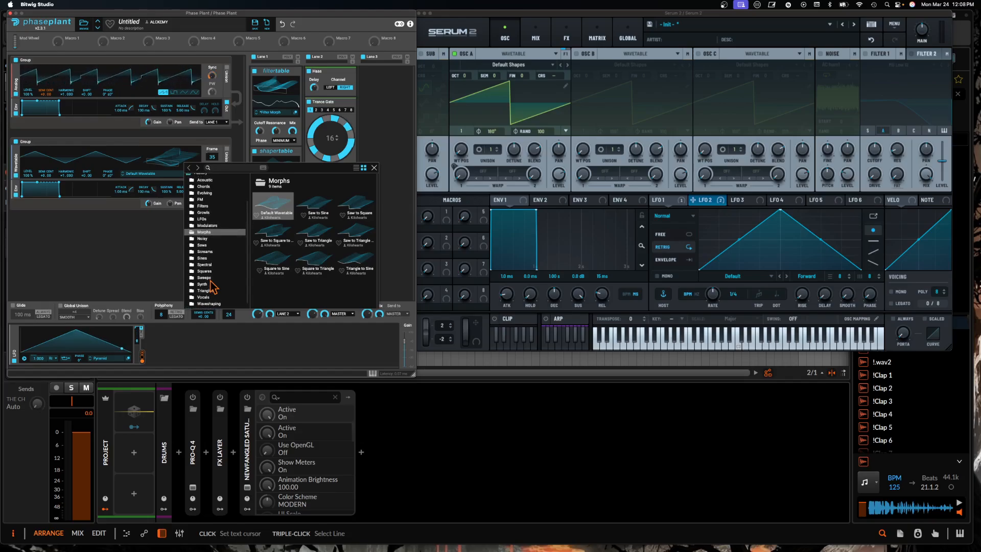
{"action": "left_click", "coordinate": [211, 304]}
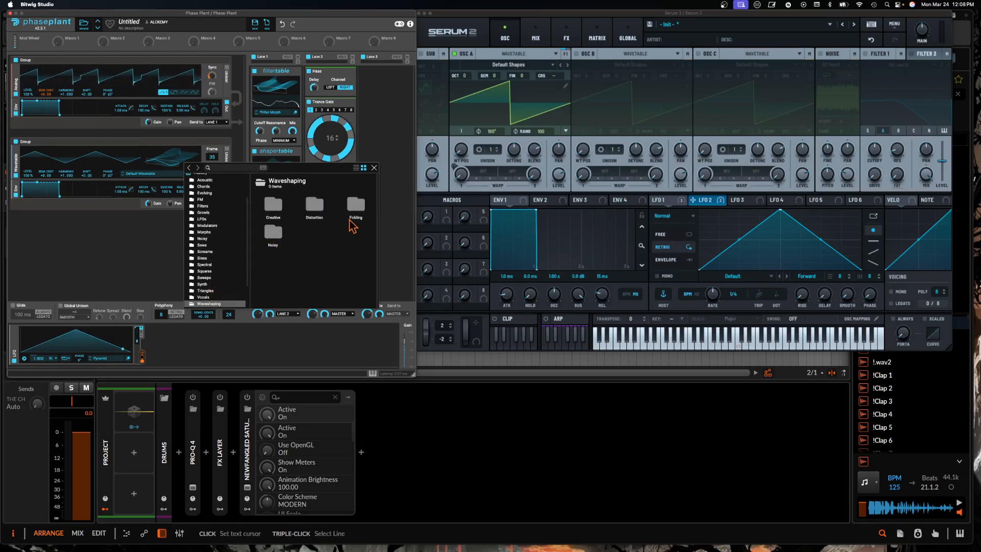
{"action": "scroll", "coordinate": [223, 258], "scroll_direction": "up", "scroll_amount": 3}
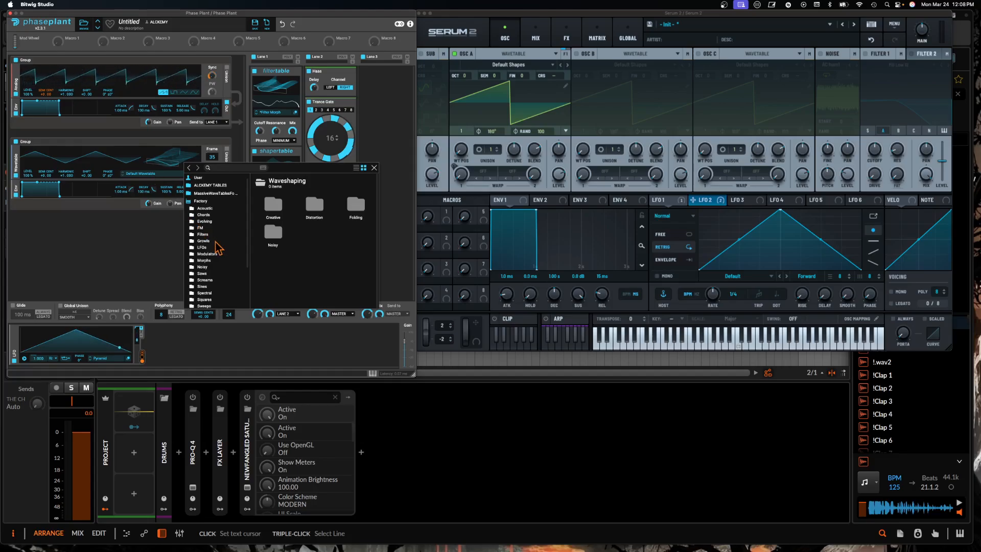
{"action": "scroll", "coordinate": [217, 248], "scroll_direction": "down", "scroll_amount": 1}
{"action": "left_click", "coordinate": [131, 166]}
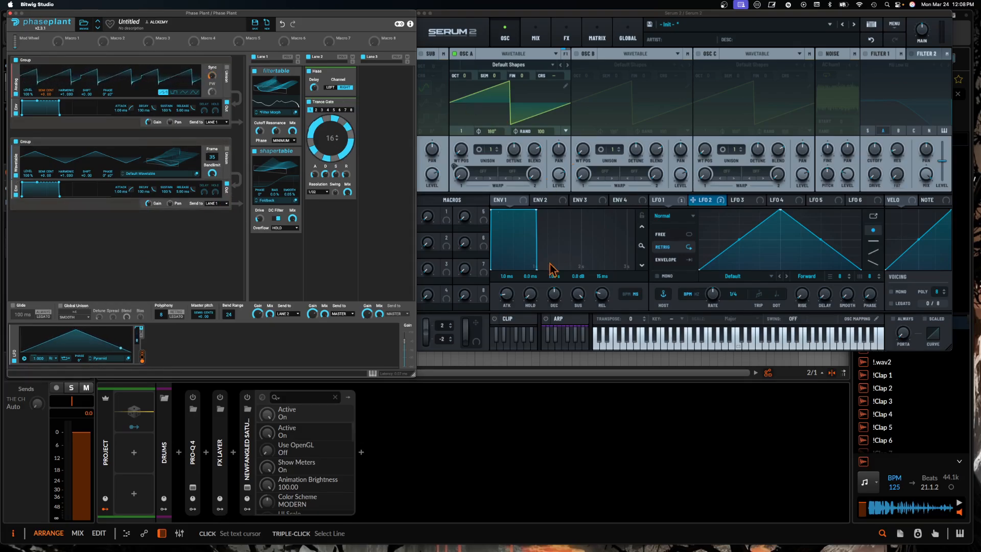
Add a Remap modulator beside Phase Plant's LFO and reshape its curve with two nodes below zero, at about -50 % and -10 % input
{"action": "left_click", "coordinate": [210, 337]}
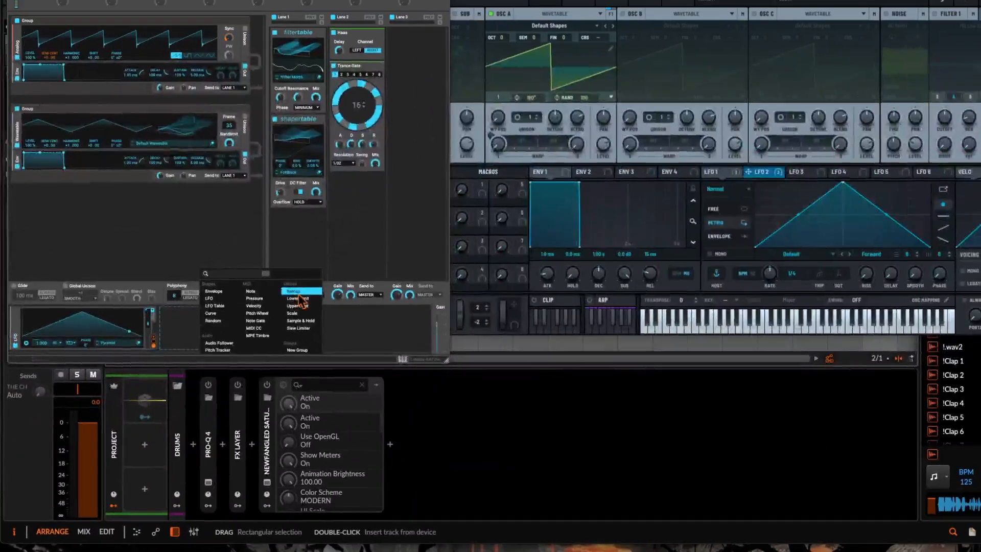
{"action": "left_click", "coordinate": [432, 217]}
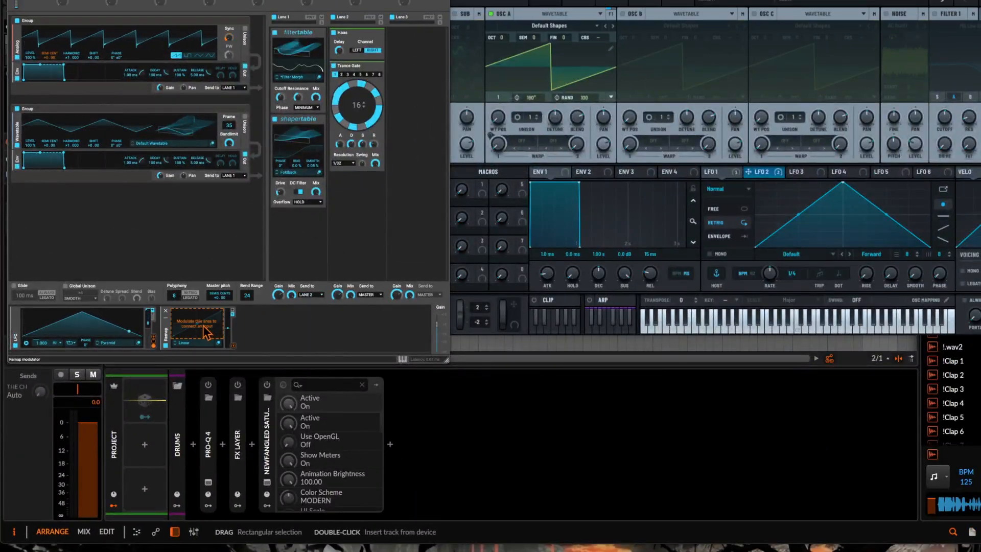
{"action": "left_click", "coordinate": [218, 342]}
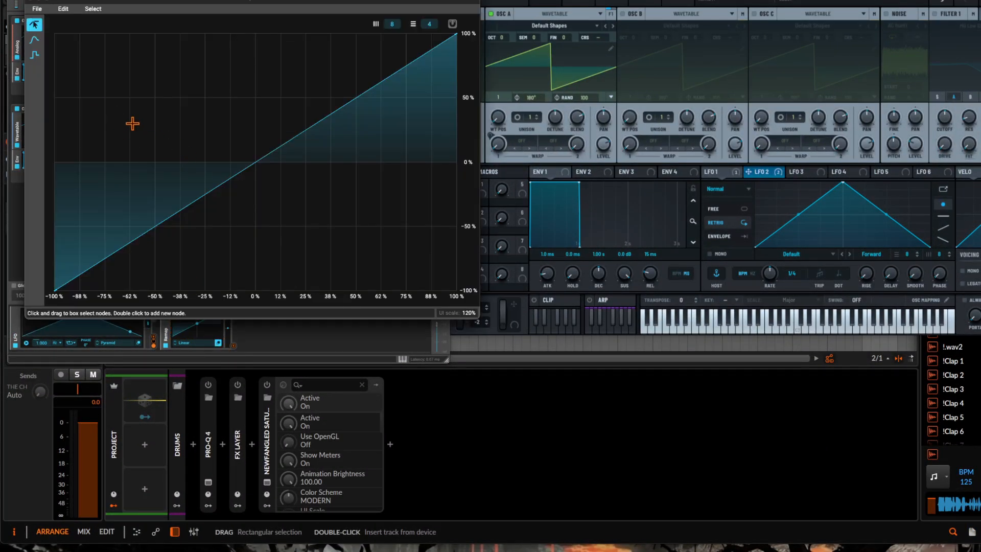
{"action": "left_click_drag", "start_coordinate": [213, 183], "coordinate": [172, 105]}
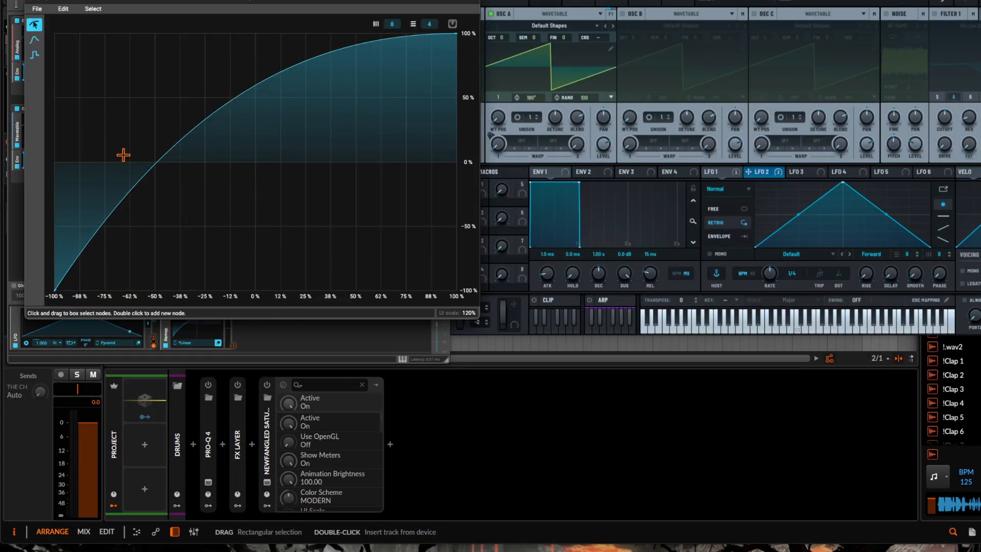
{"action": "double_click", "coordinate": [149, 217]}
{"action": "double_click", "coordinate": [237, 232]}
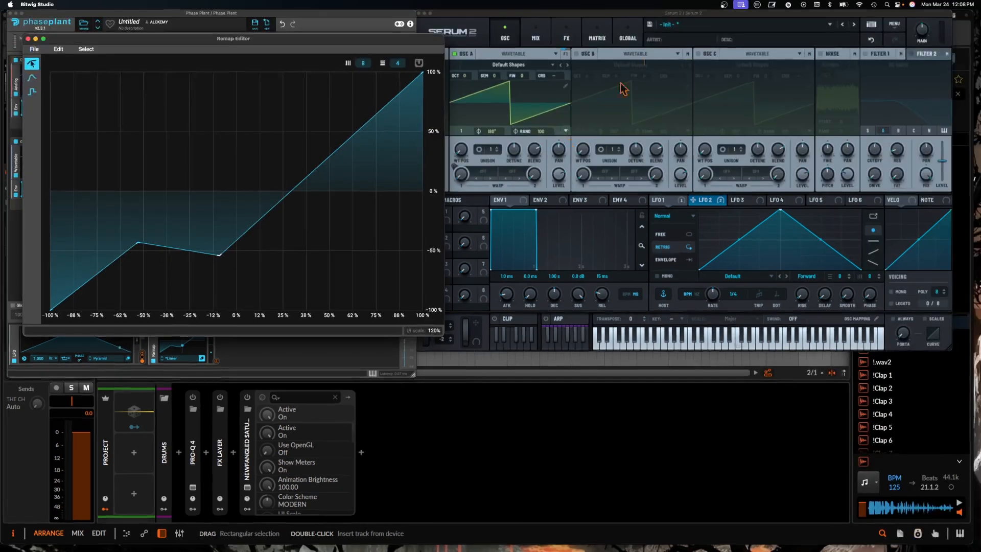
Examine the source curve of the LFO 1 to A Warp routing in Serum 2's modulation matrix
{"action": "left_click", "coordinate": [606, 36]}
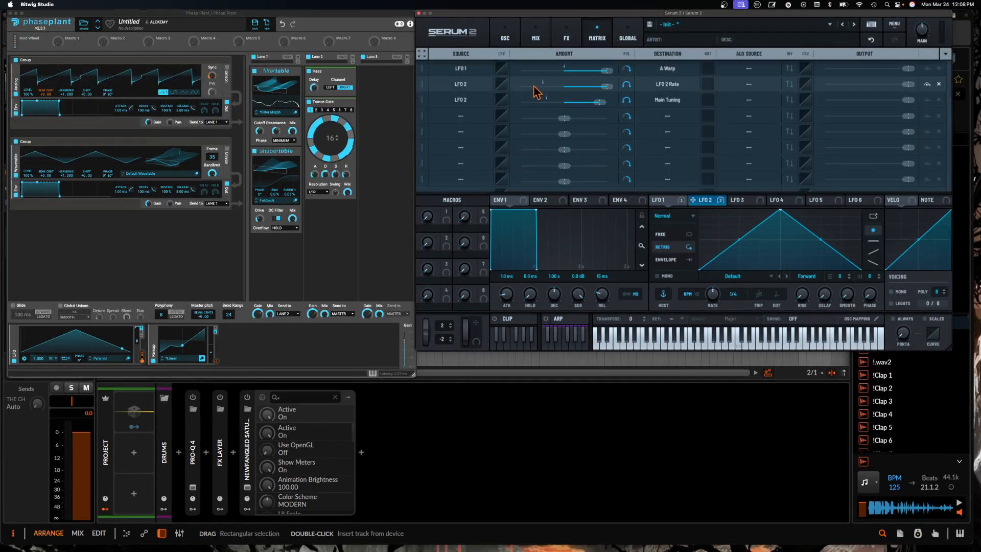
{"action": "left_click", "coordinate": [502, 70]}
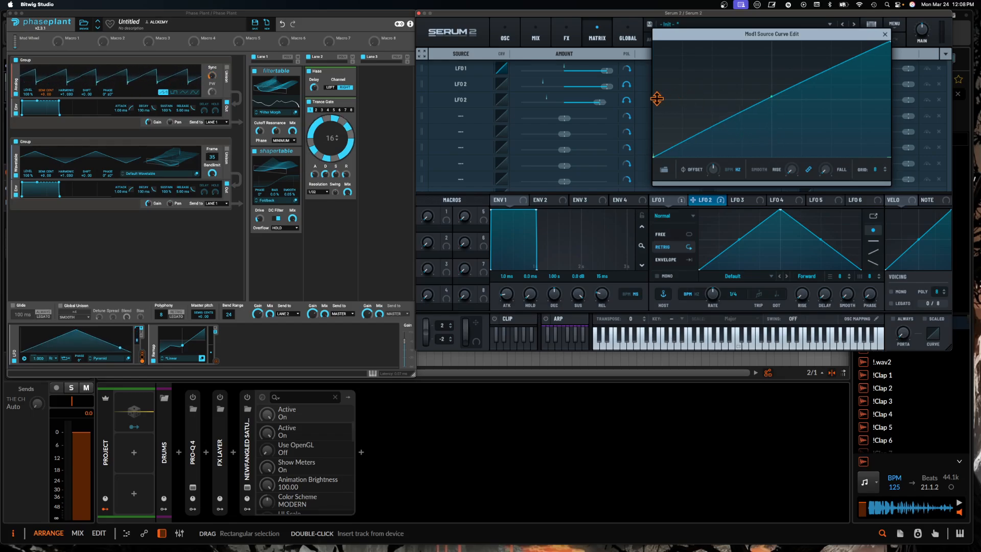
{"action": "left_click", "coordinate": [886, 34]}
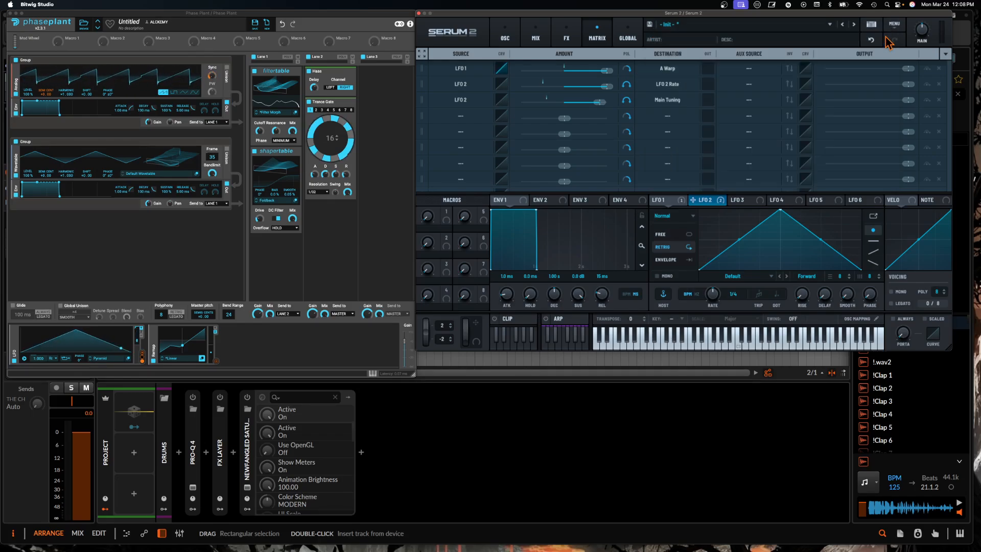
Return Serum 2 to its oscillator page and close Phase Plant's Remap editor
{"action": "left_click", "coordinate": [505, 38]}
{"action": "left_click", "coordinate": [275, 257]}
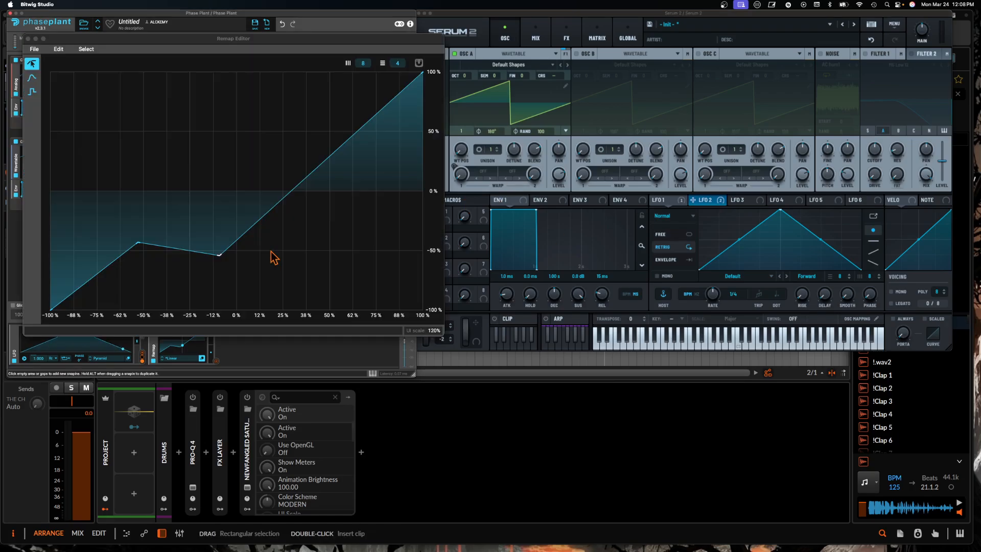
{"action": "left_click", "coordinate": [29, 39]}
Add an LFO Table modulator after the Remap modulator in Phase Plant
{"action": "left_click", "coordinate": [230, 334]}
{"action": "left_click", "coordinate": [249, 342]}
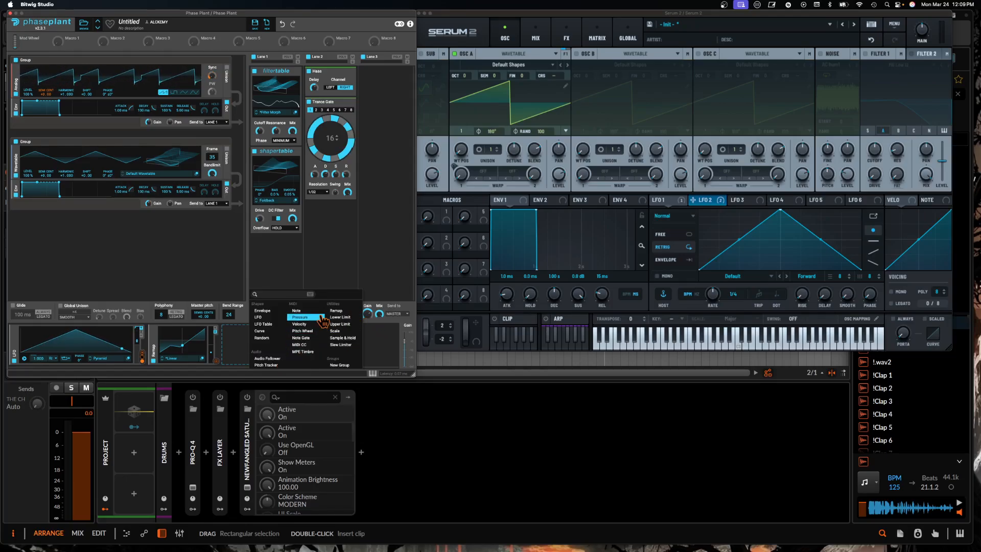
{"action": "left_click", "coordinate": [279, 330]}
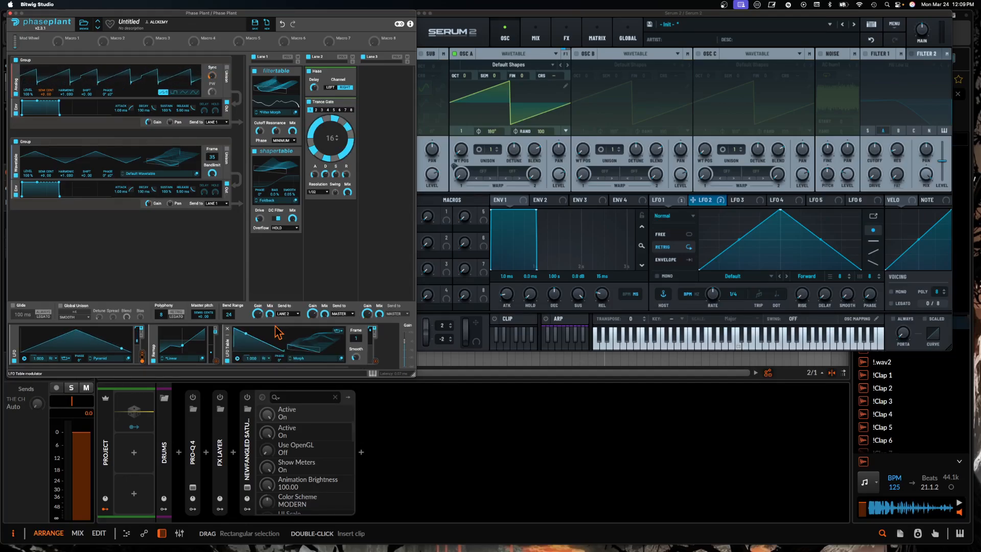
Load the Grid Gates table from the factory Simple LFOs into the LFO Table modulator and inspect it in the waveform editor
{"action": "left_click", "coordinate": [341, 358]}
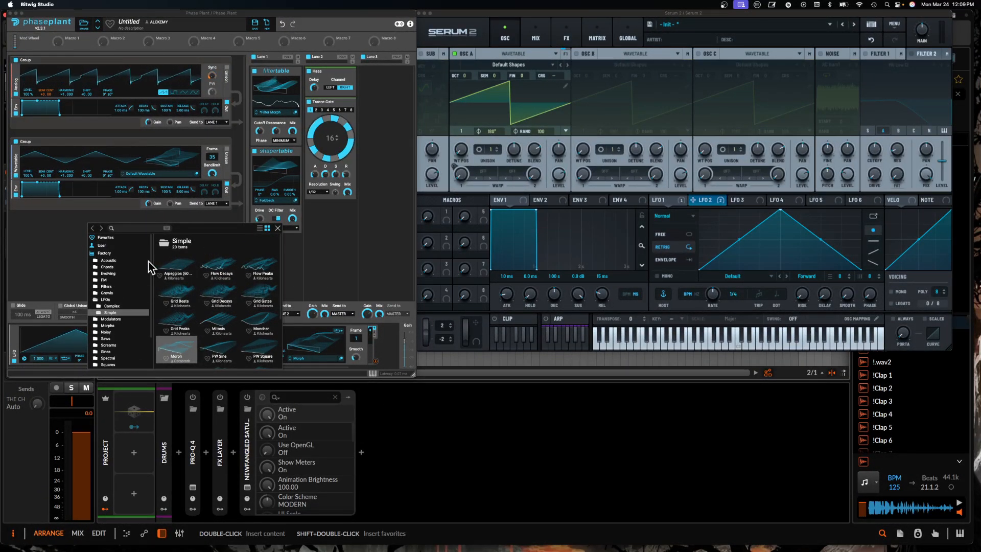
{"action": "scroll", "coordinate": [232, 280], "scroll_direction": "down", "scroll_amount": 2}
{"action": "scroll", "coordinate": [231, 281], "scroll_direction": "down", "scroll_amount": 3}
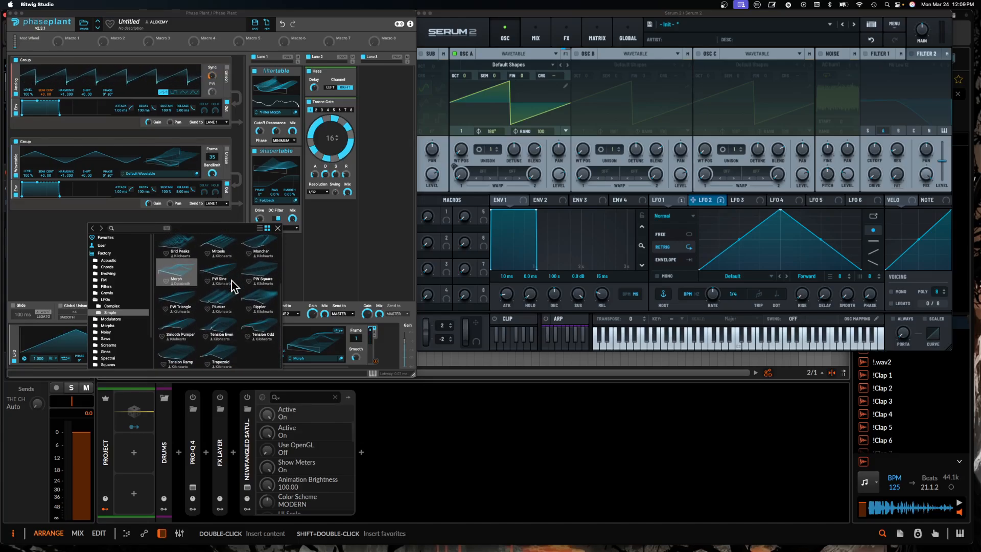
{"action": "scroll", "coordinate": [231, 280], "scroll_direction": "up", "scroll_amount": 3}
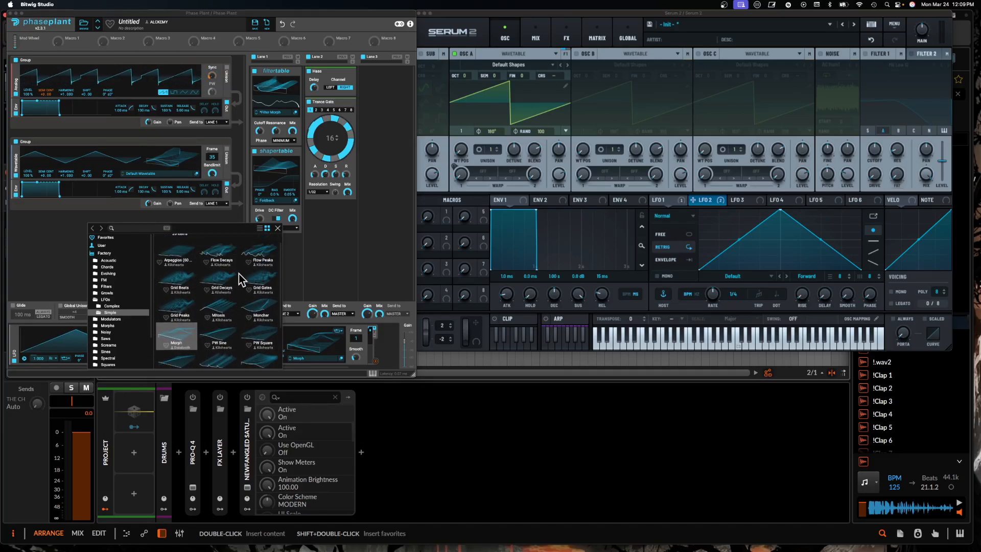
{"action": "left_click", "coordinate": [261, 289]}
{"action": "left_click", "coordinate": [330, 345]}
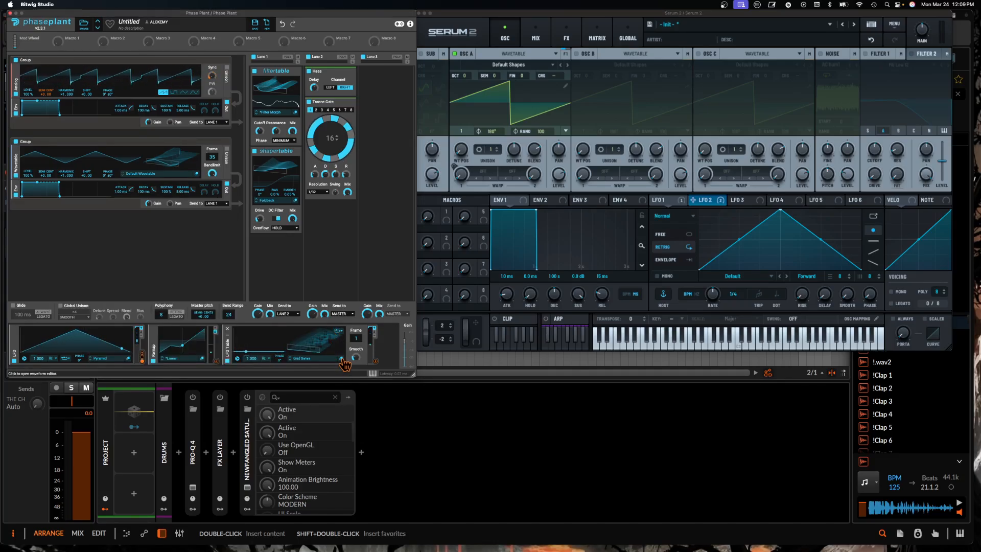
{"action": "left_click", "coordinate": [342, 359]}
{"action": "left_click", "coordinate": [28, 38]}
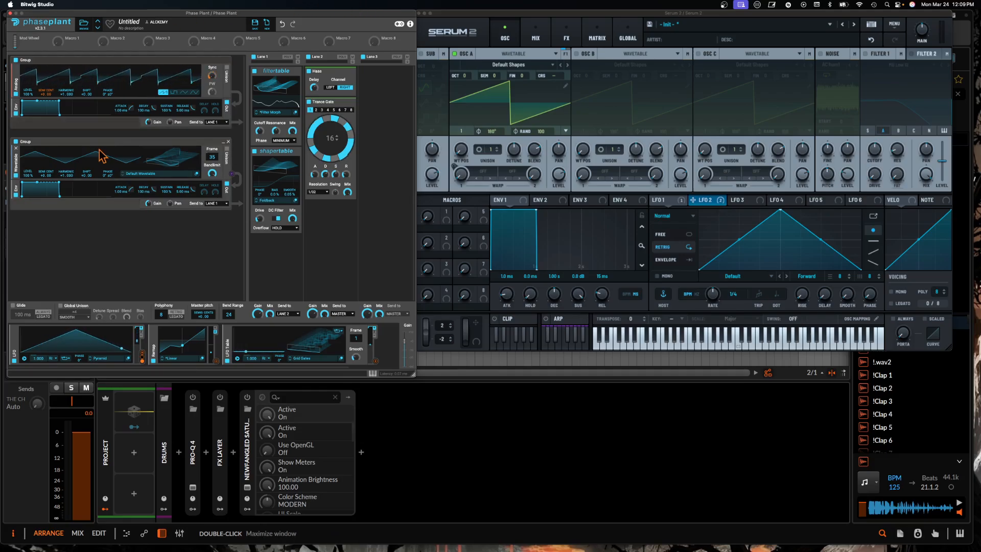
Set Serum 2's oscillator C to Spectral and oscillator B to Multisample, with both oscillators switched on
{"action": "left_click", "coordinate": [753, 55]}
{"action": "left_click", "coordinate": [756, 102]}
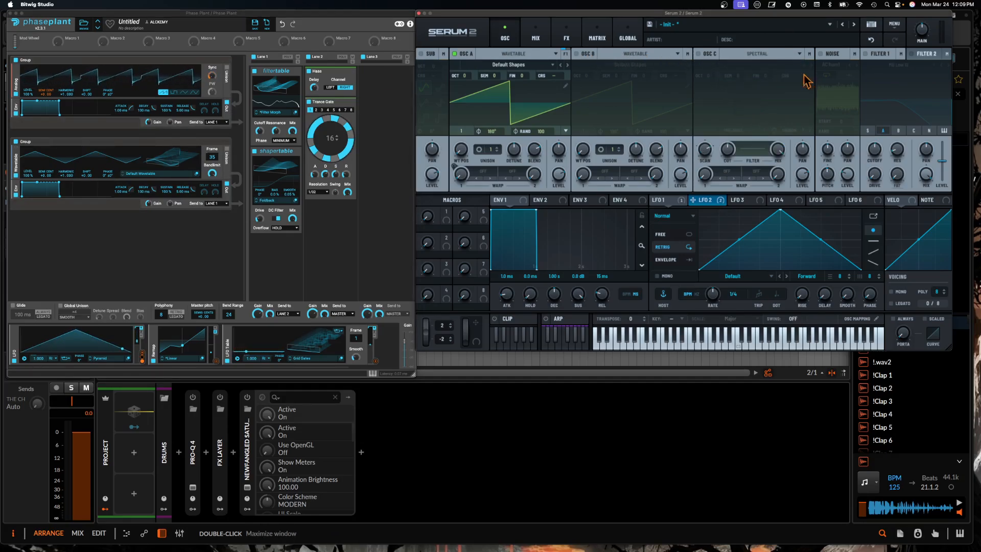
{"action": "left_click", "coordinate": [699, 54]}
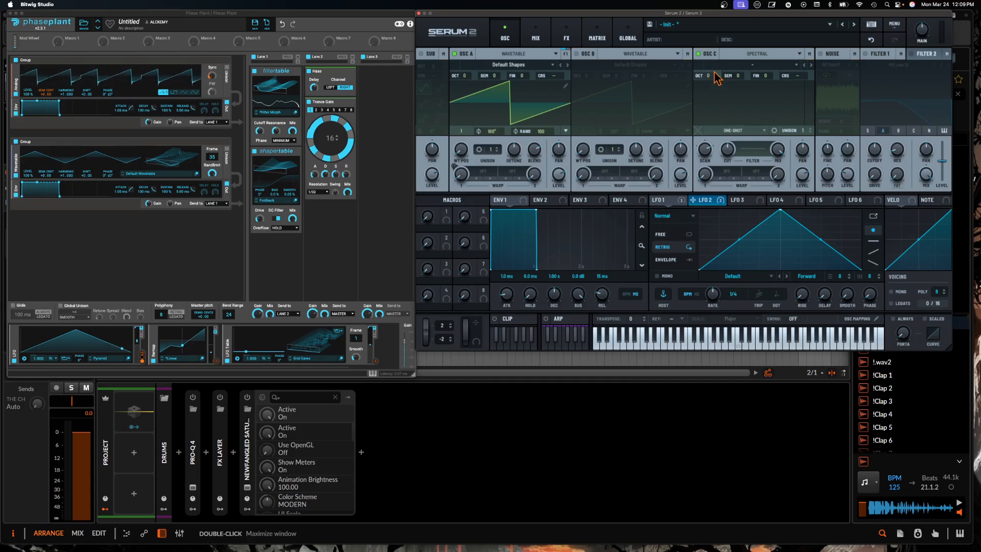
{"action": "left_click", "coordinate": [577, 54]}
{"action": "left_click", "coordinate": [630, 64]}
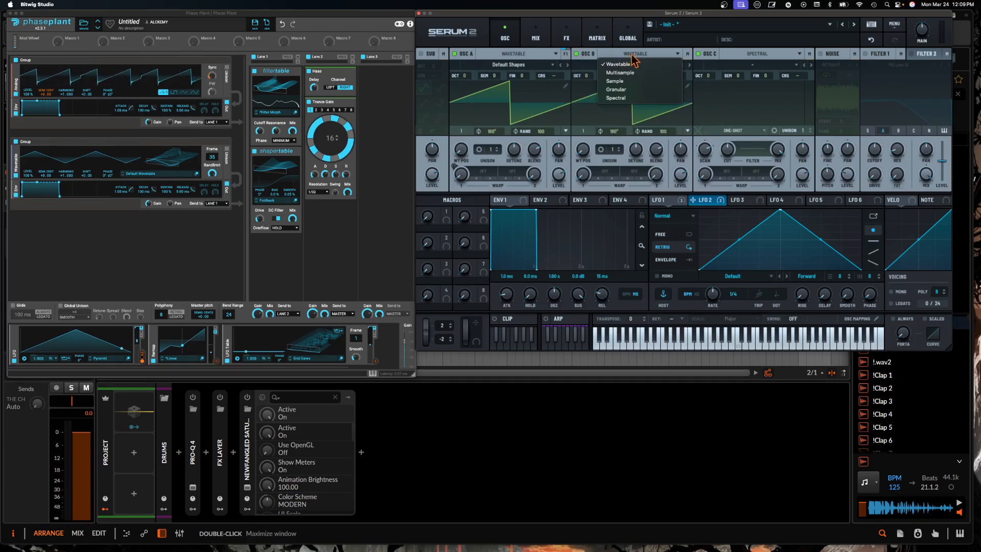
{"action": "left_click", "coordinate": [636, 77]}
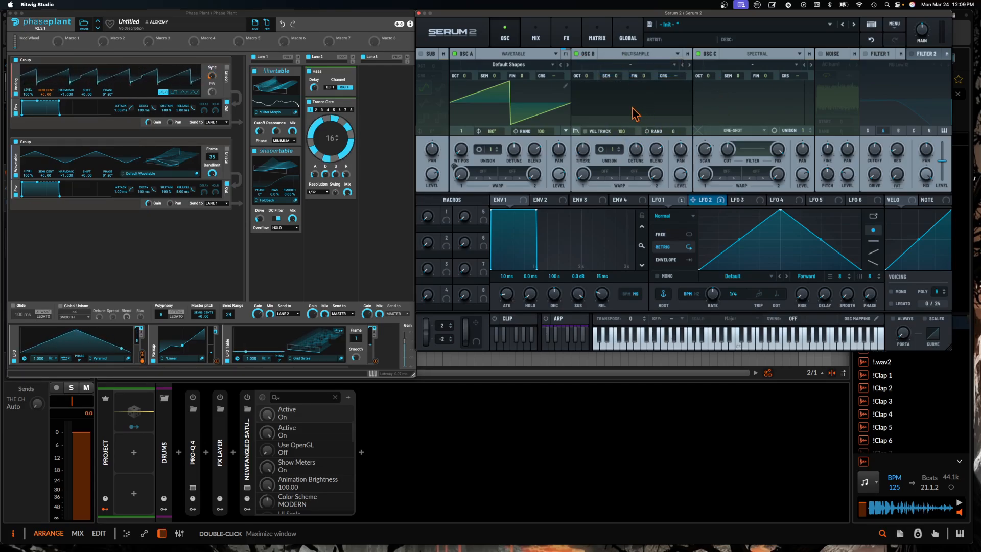
Switch to Safari, review the converters on sfzformat.com's SFZ Creation Tools page, and minimize the browser
{"action": "left_click", "coordinate": [971, 215]}
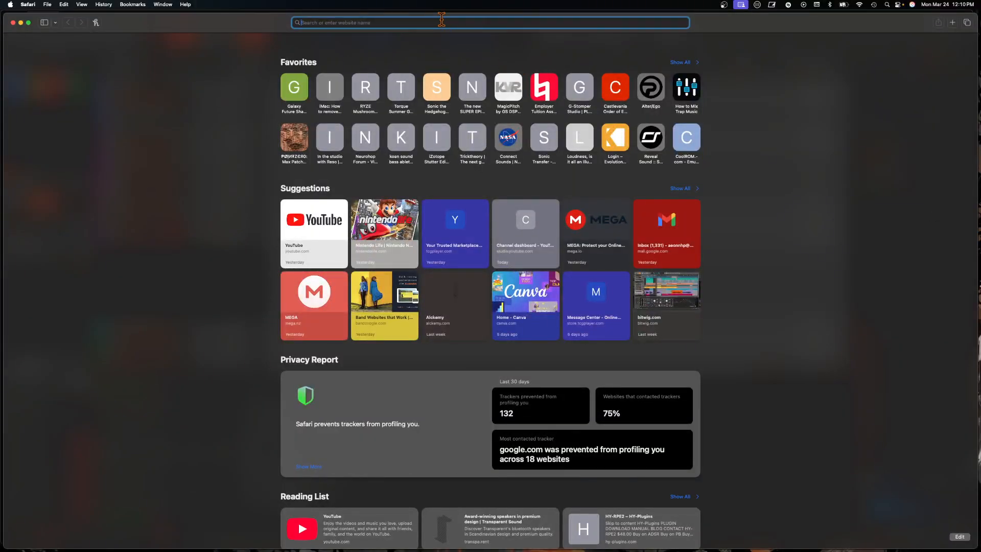
{"action": "type", "text": "f"}
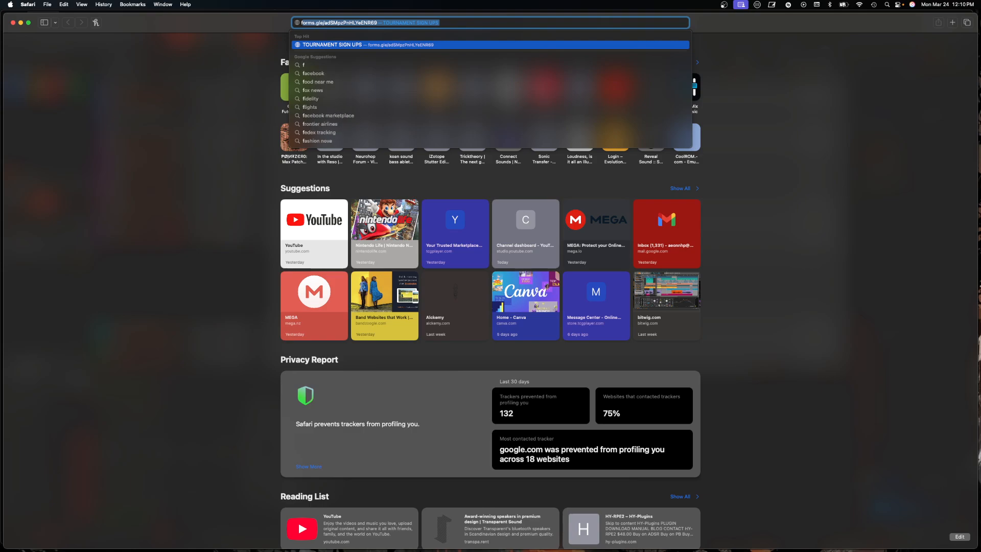
{"action": "type", "text": "sfz"}
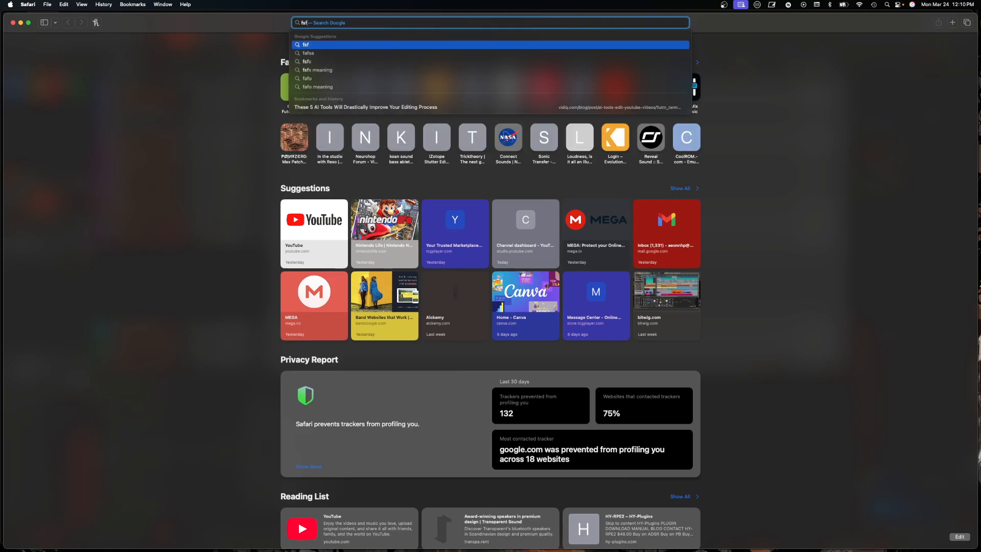
{"action": "key", "text": "BackSpace"}
{"action": "key", "text": "BackSpace"}
{"action": "key", "text": "BackSpace"}
{"action": "key", "text": "BackSpace"}
{"action": "type", "text": "sf"}
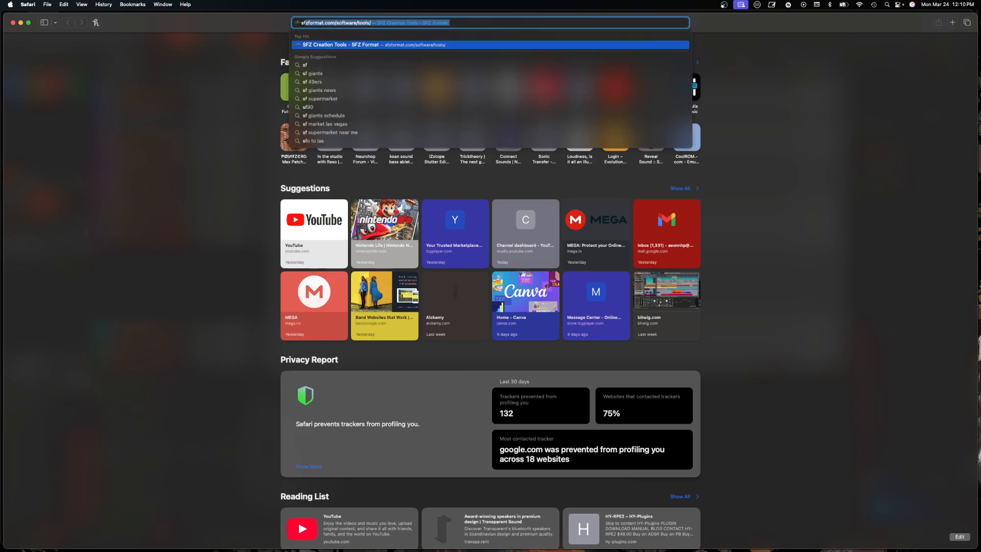
{"action": "key", "text": "Return"}
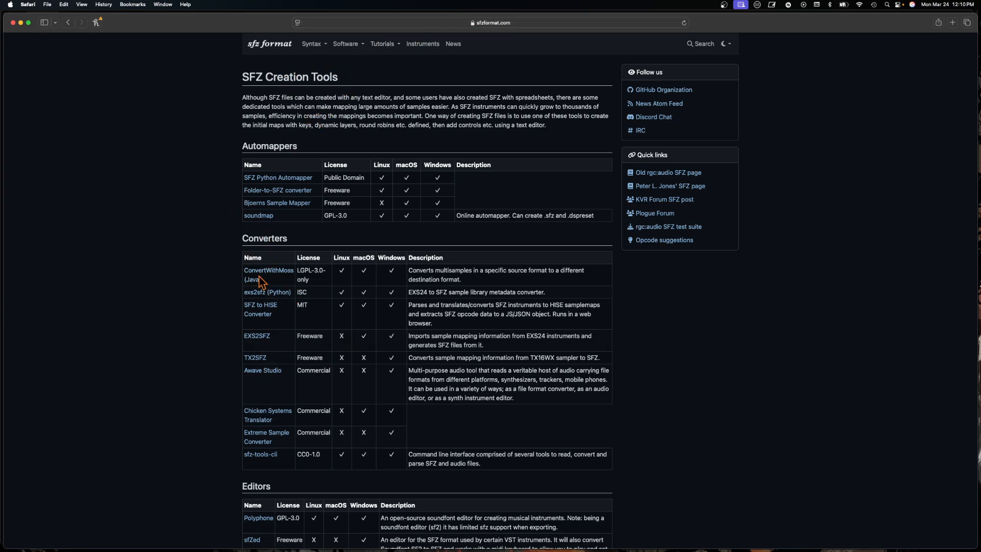
{"action": "left_click", "coordinate": [21, 23]}
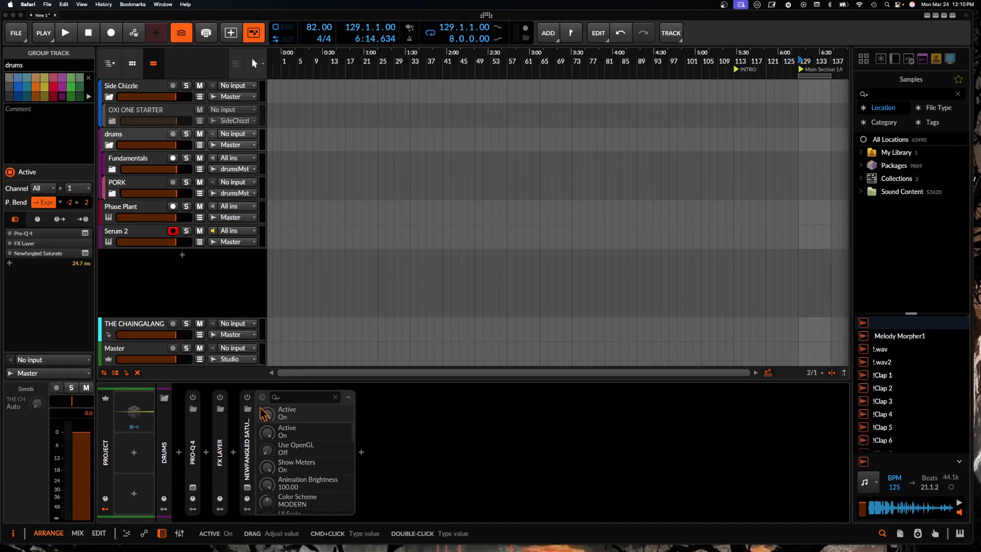
Return to the Serum 2 track, set oscillator B to Granular and load the factory Bass sample Alu Slap
{"action": "left_click", "coordinate": [127, 235]}
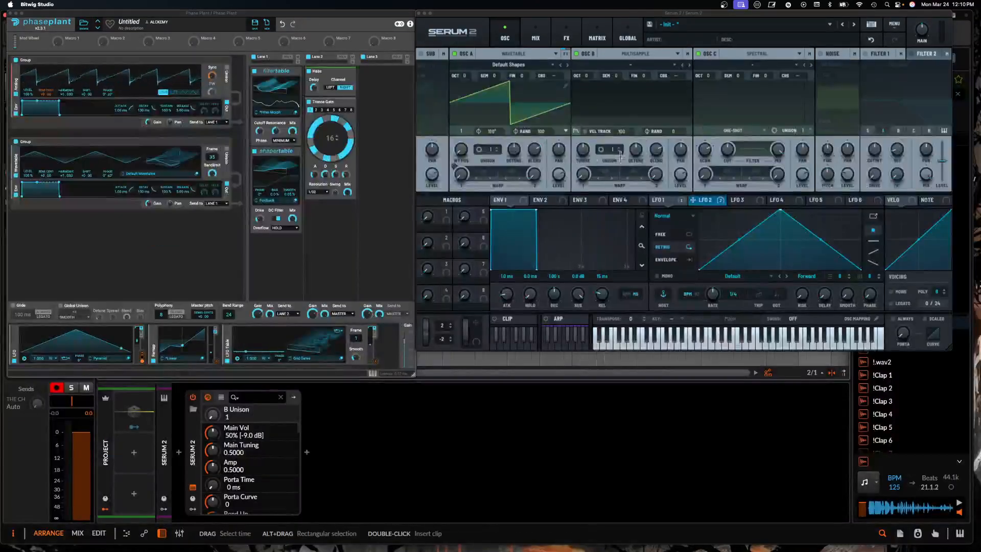
{"action": "left_click", "coordinate": [635, 53]}
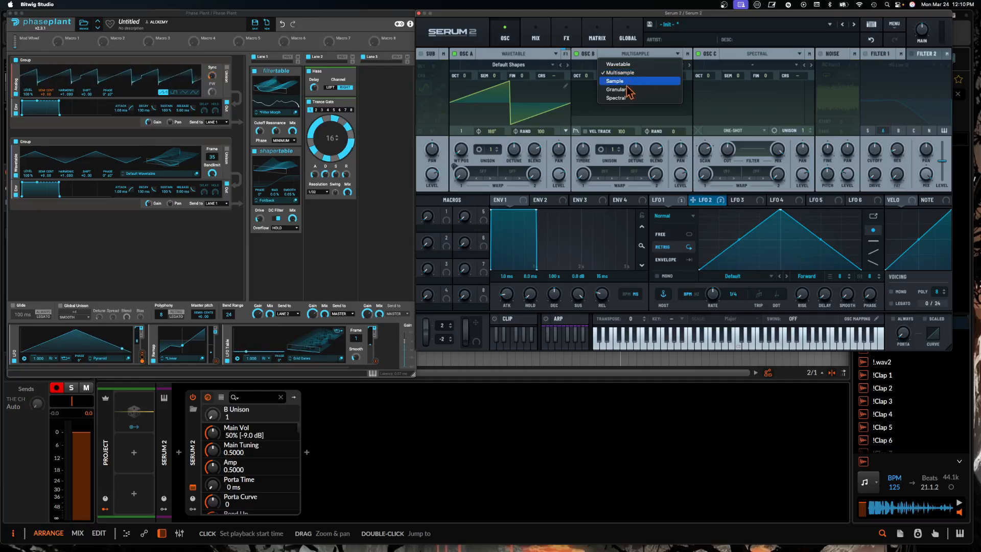
{"action": "left_click", "coordinate": [620, 89]}
{"action": "left_click", "coordinate": [634, 96]}
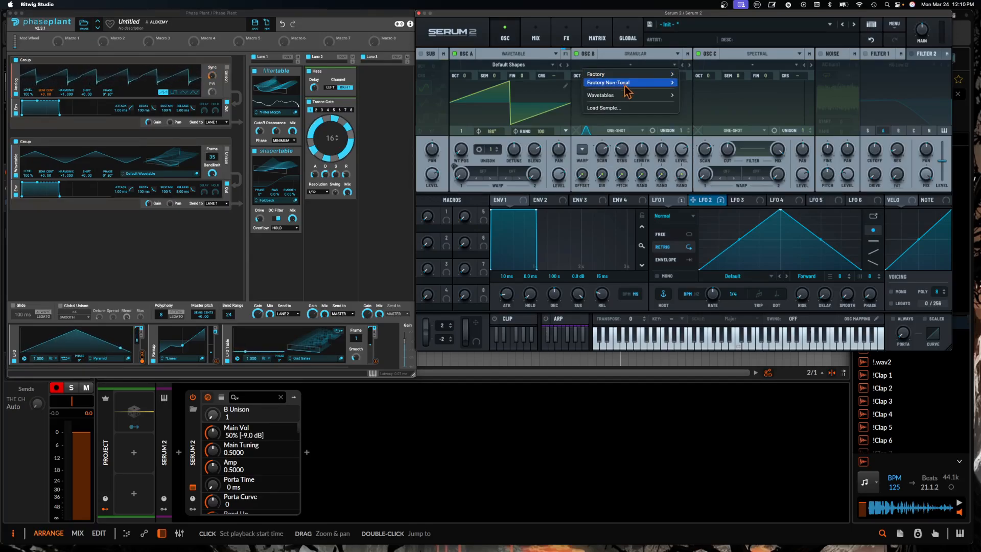
{"action": "mouse_move", "coordinate": [644, 75]}
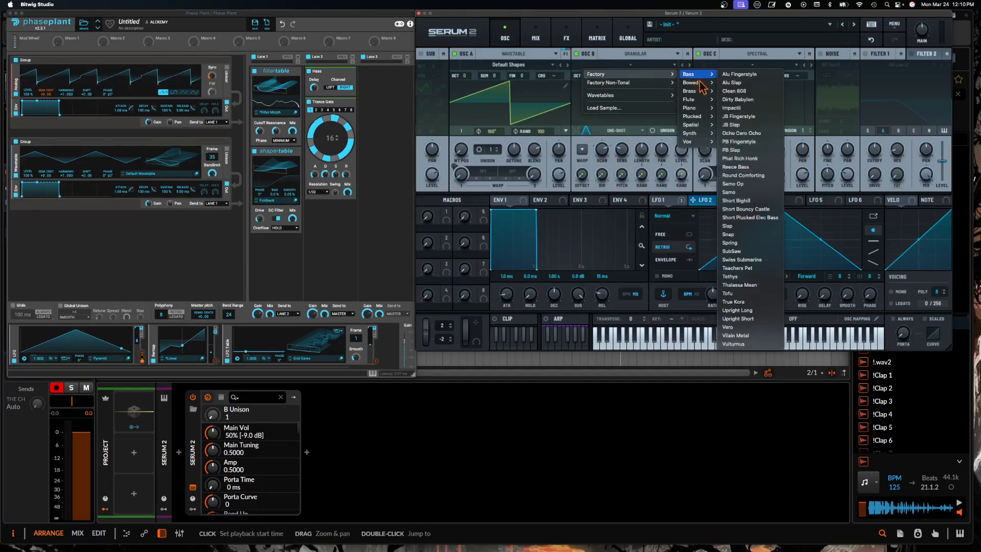
{"action": "left_click", "coordinate": [732, 82]}
{"action": "right_click", "coordinate": [624, 111]}
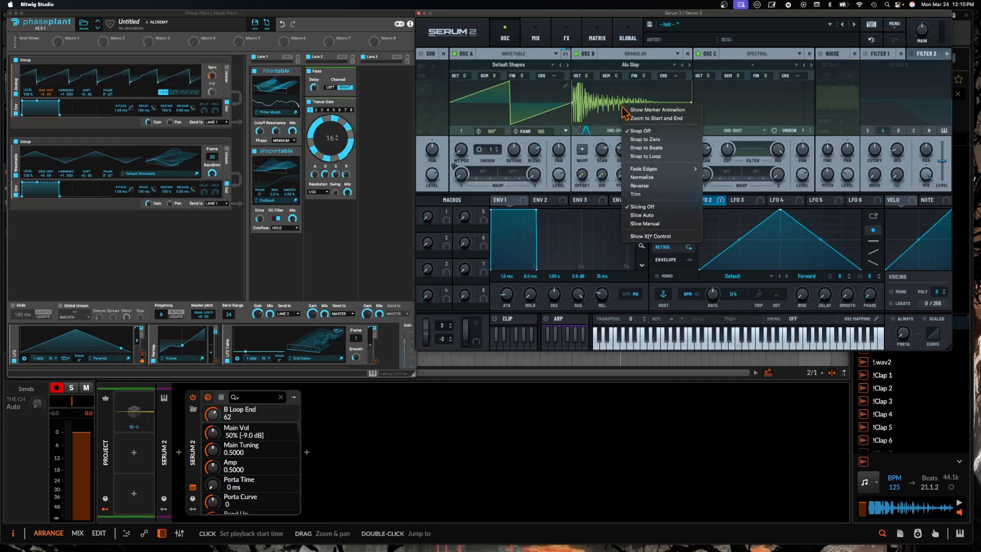
{"action": "left_click", "coordinate": [654, 220]}
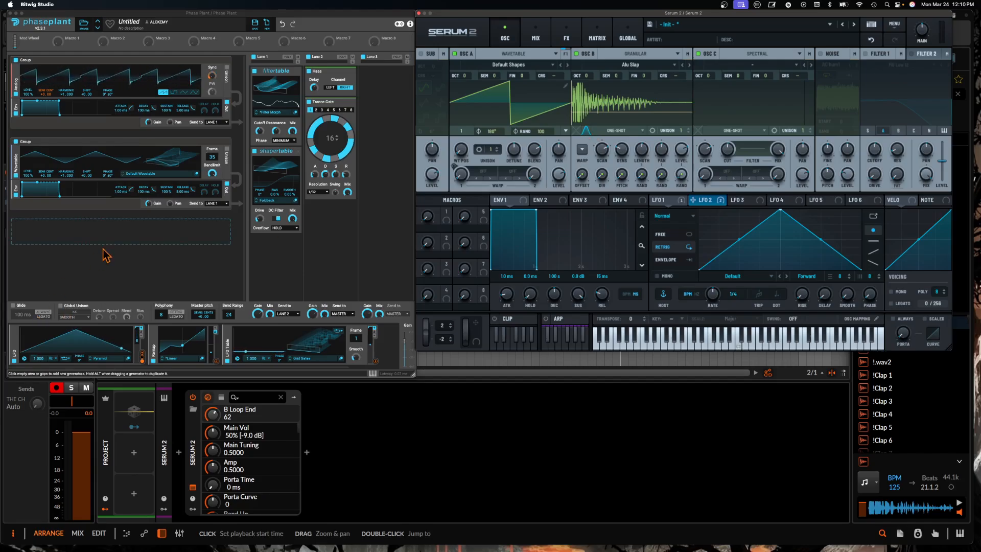
Add a Sampler generator below the Wavetable group in Phase Plant
{"action": "left_click", "coordinate": [126, 238]}
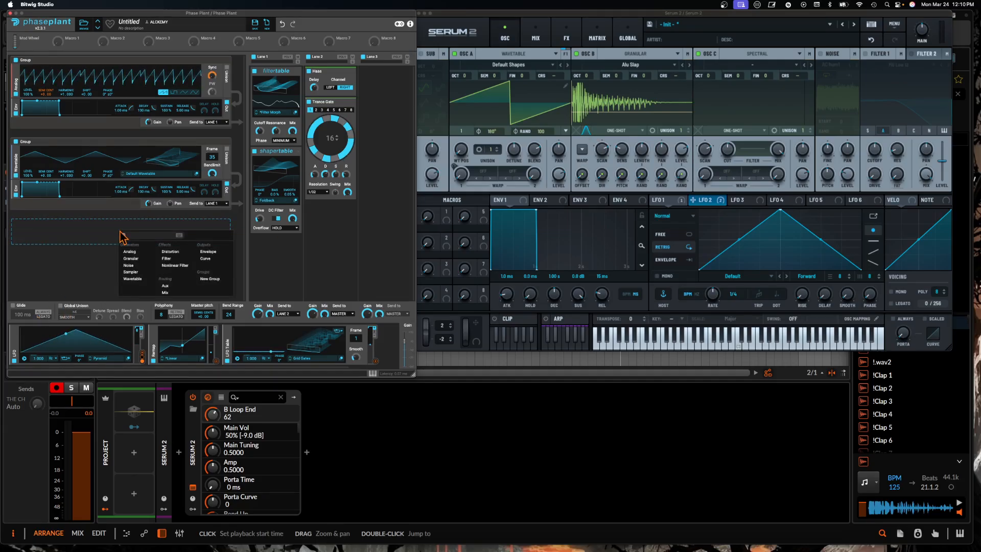
{"action": "left_click", "coordinate": [149, 272]}
{"action": "left_click", "coordinate": [81, 297]}
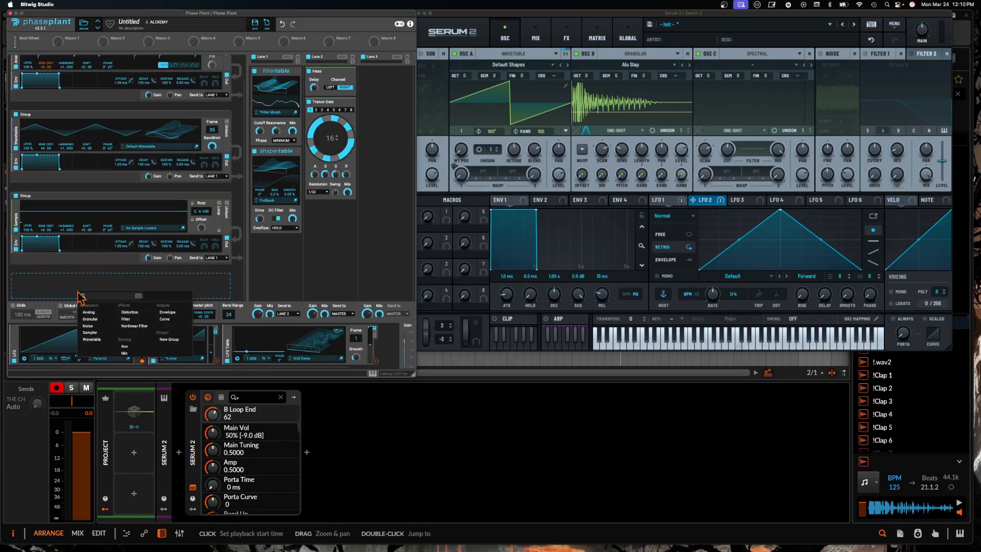
{"action": "left_click", "coordinate": [91, 340]}
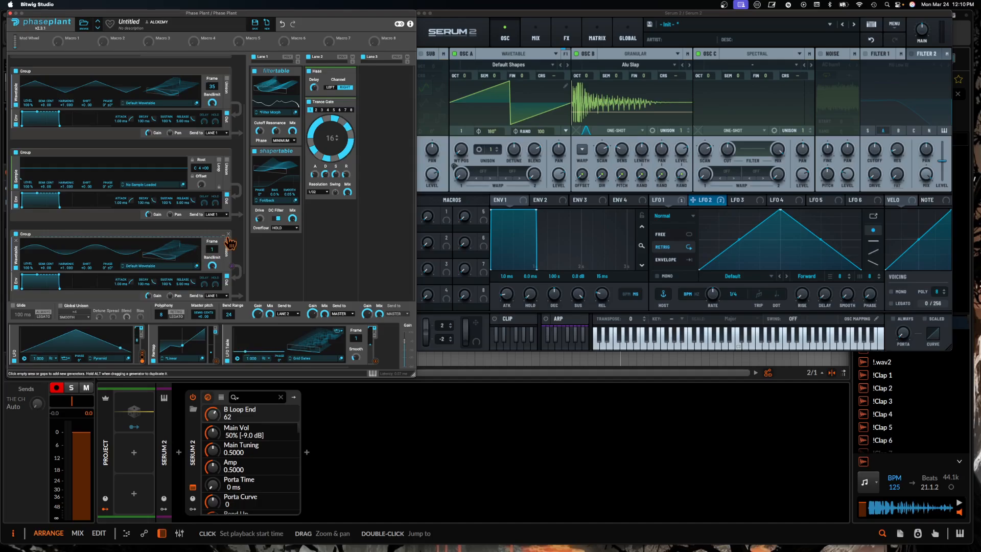
{"action": "left_click", "coordinate": [228, 235]}
Add a Granular generator below the Sampler group in Phase Plant
{"action": "left_click", "coordinate": [99, 290]}
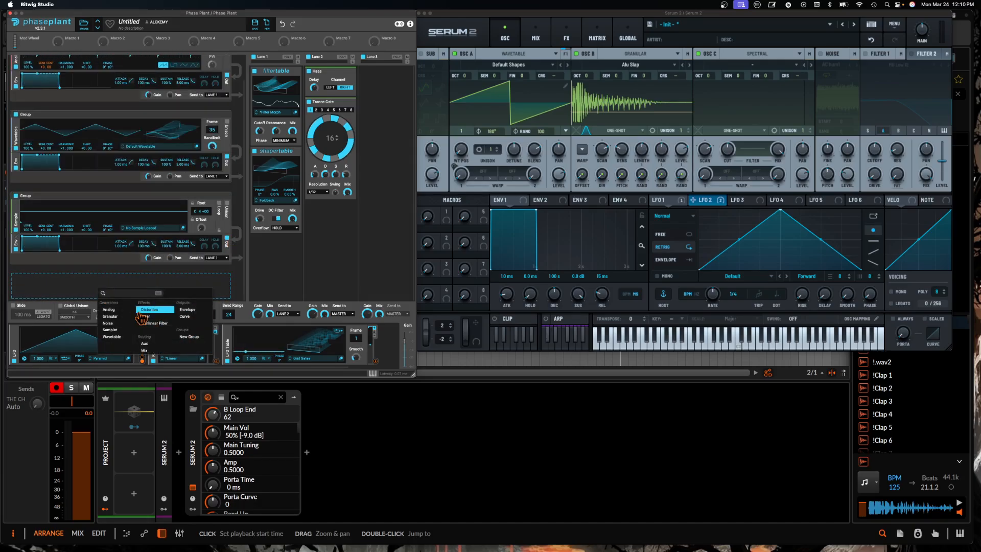
{"action": "left_click", "coordinate": [109, 317]}
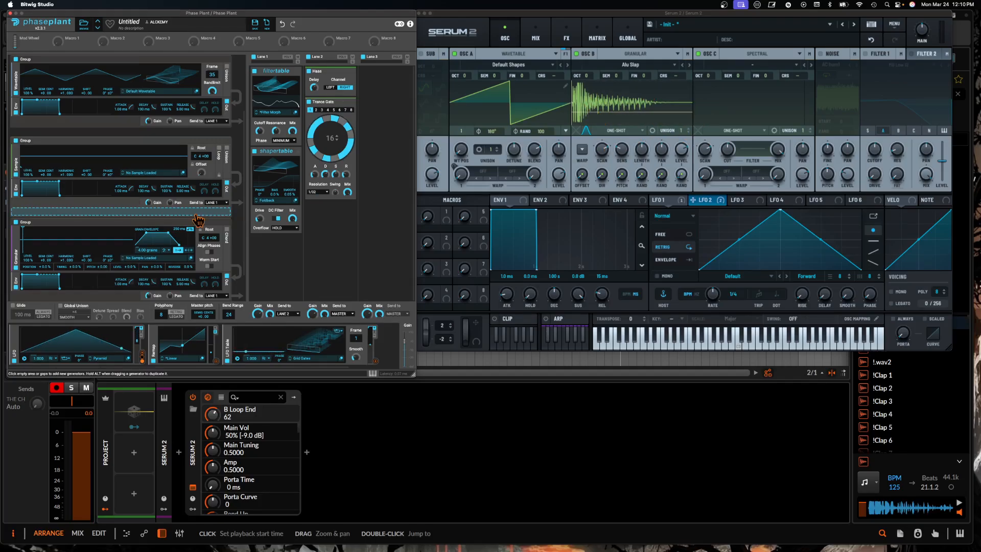
{"action": "scroll", "coordinate": [115, 259], "scroll_direction": "down", "scroll_amount": 1}
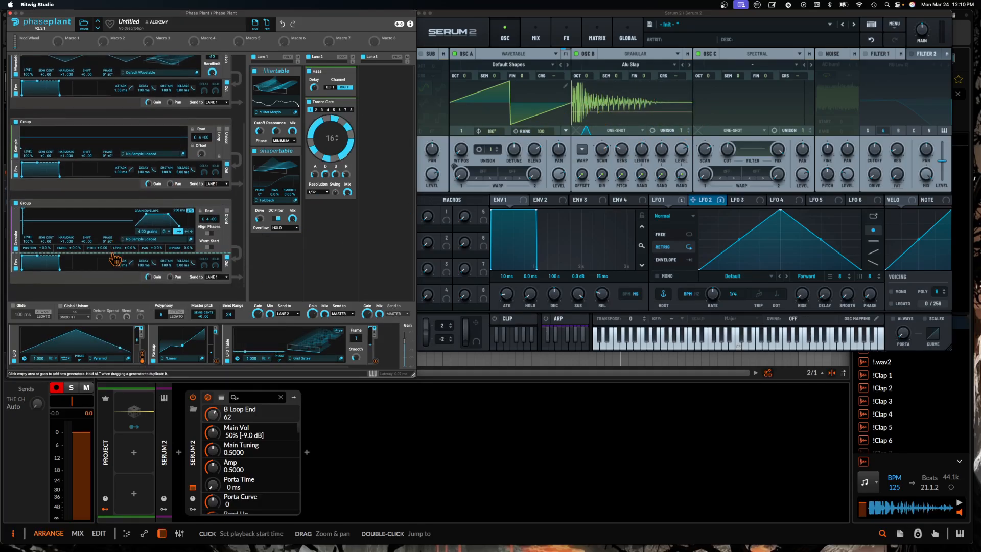
Collapse the LFO, Remap and LFO Table modulators in Phase Plant's modulator row
{"action": "left_click", "coordinate": [25, 329]}
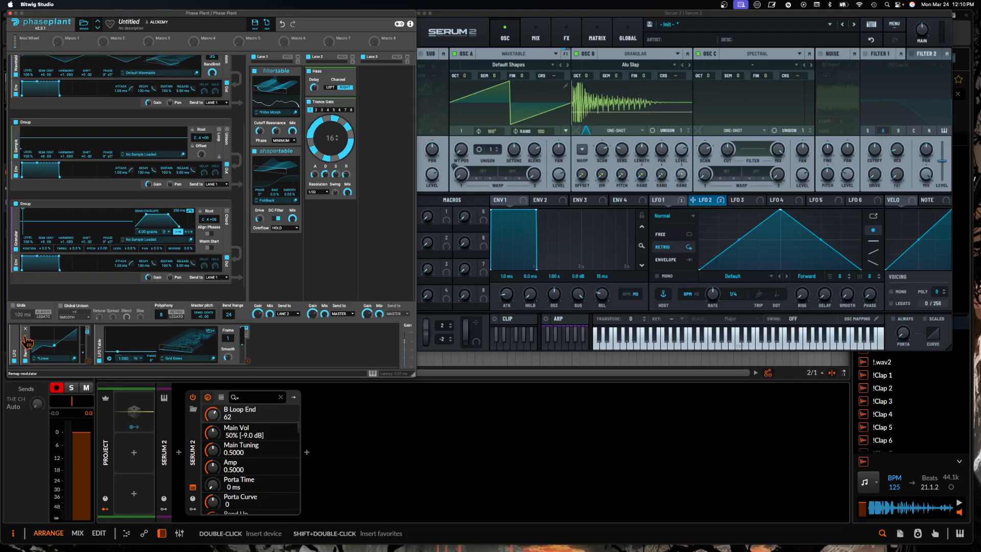
{"action": "left_click", "coordinate": [26, 338]}
{"action": "left_click", "coordinate": [37, 337]}
Add a second Remap modulator in Phase Plant and load the factory Simple curve Quantized 8
{"action": "left_click", "coordinate": [99, 335]}
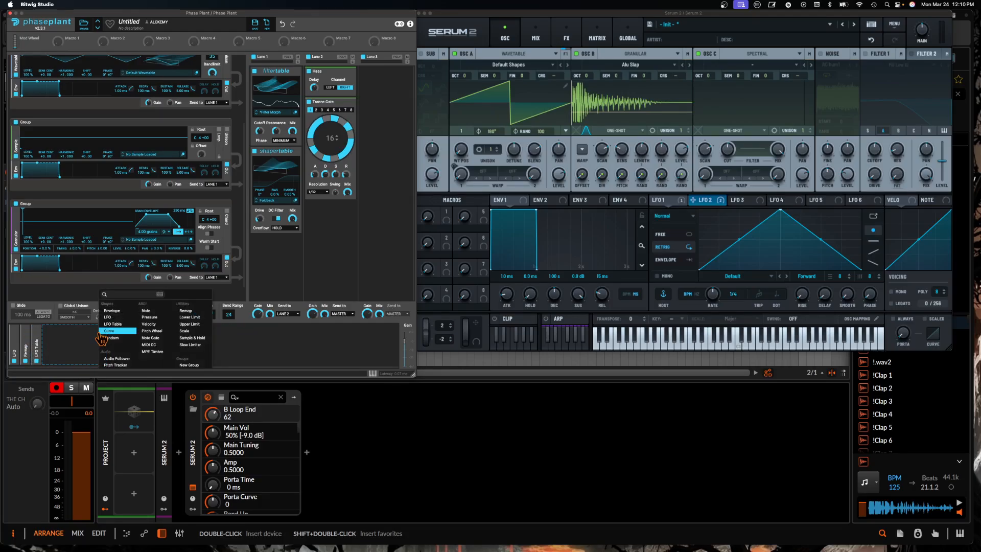
{"action": "left_click", "coordinate": [188, 311]}
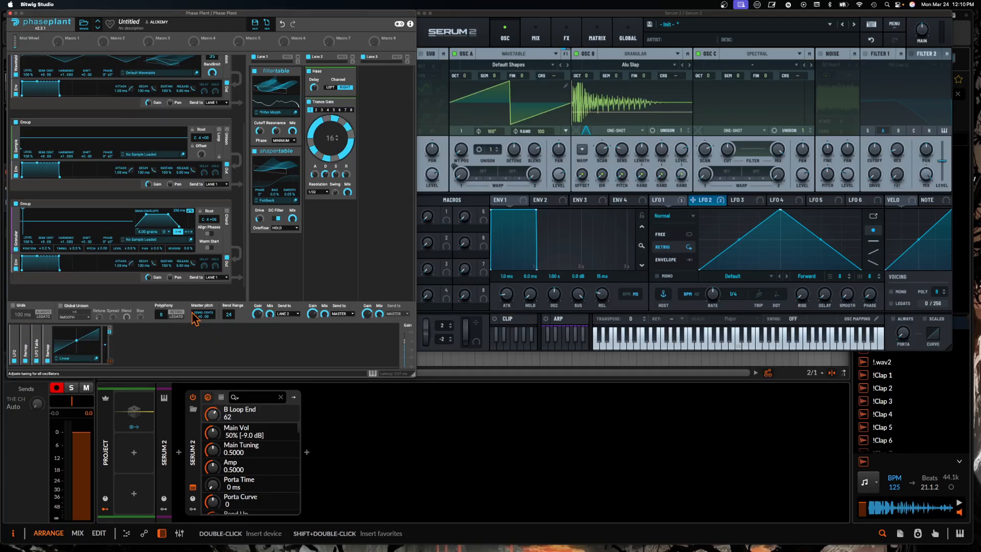
{"action": "left_click", "coordinate": [80, 361]}
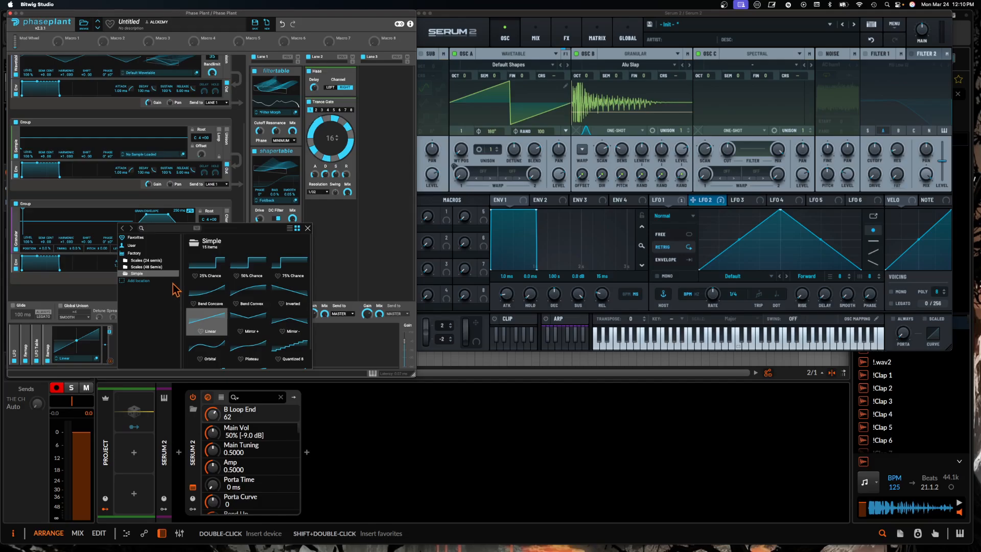
{"action": "left_click", "coordinate": [288, 350]}
{"action": "left_click", "coordinate": [81, 347]}
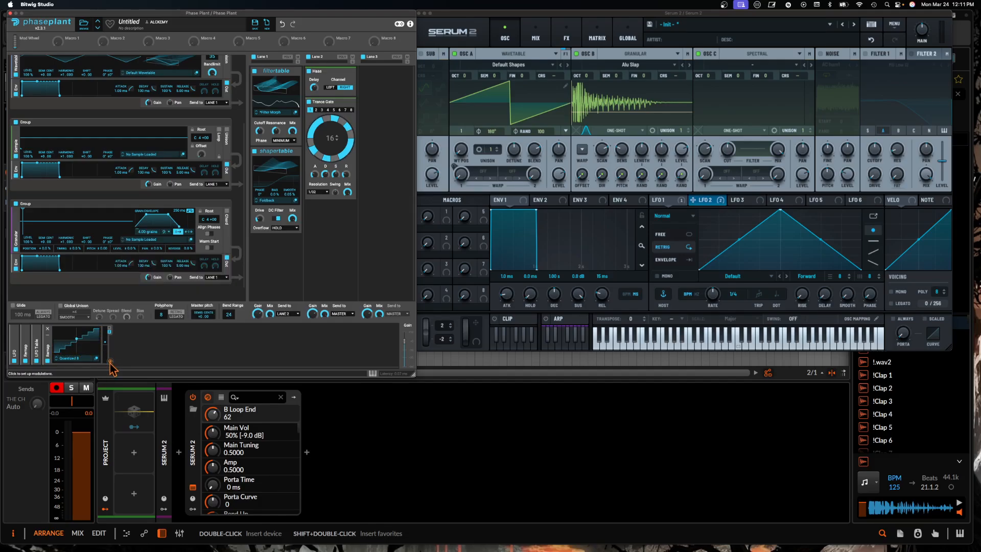
{"action": "left_click_drag", "start_coordinate": [111, 366], "coordinate": [22, 220]}
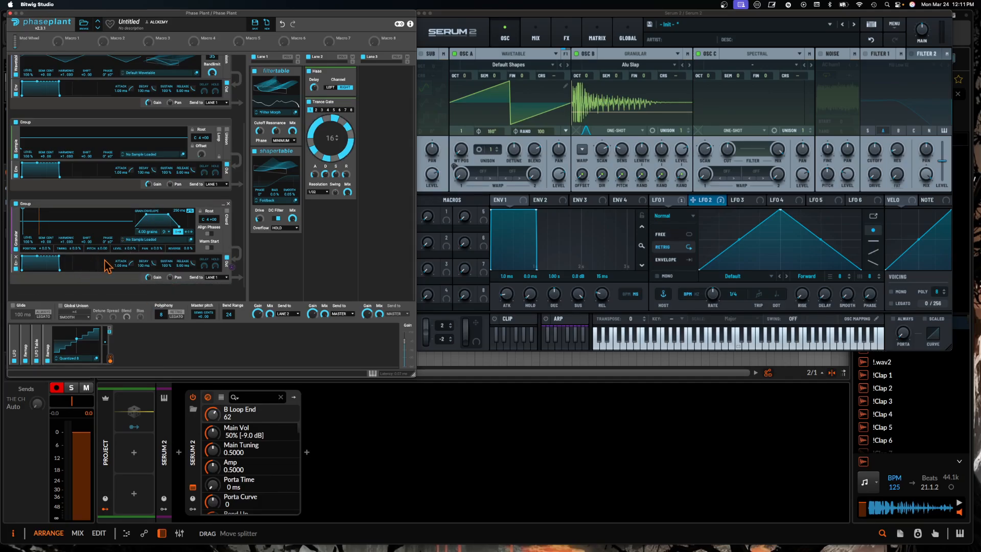
Examine the granular sample options of OSC B and the spectral warp modes of OSC C in Serum 2
{"action": "right_click", "coordinate": [650, 96]}
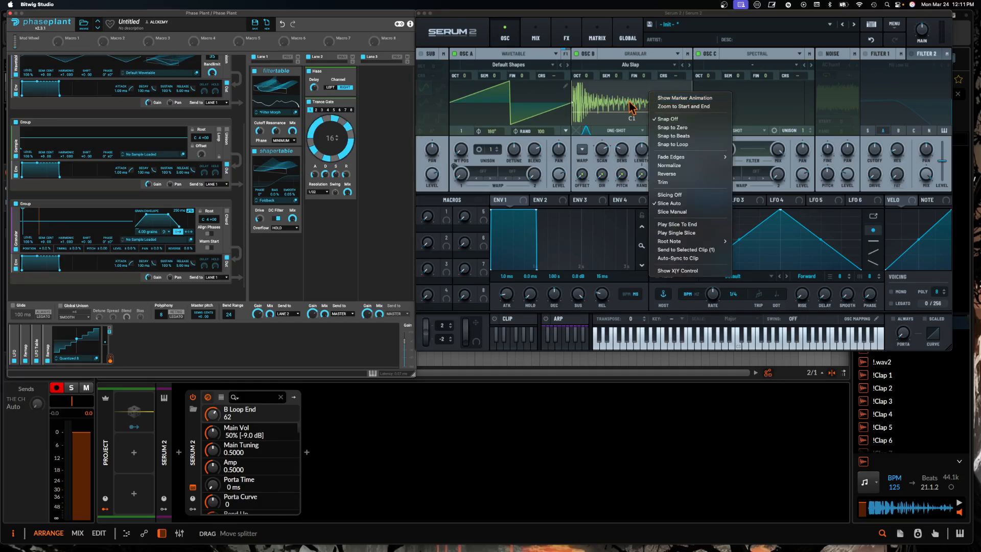
{"action": "mouse_move", "coordinate": [680, 158]}
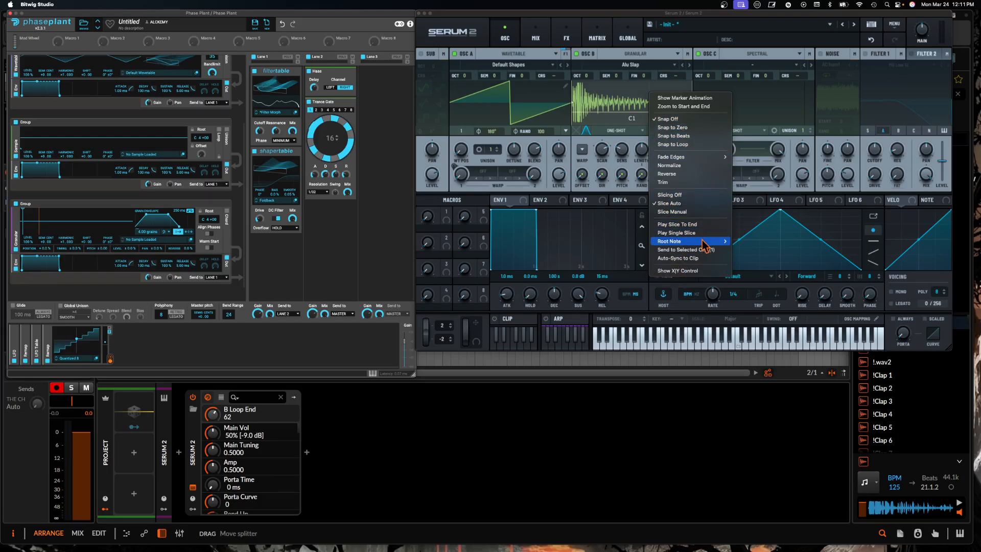
{"action": "mouse_move", "coordinate": [704, 242]}
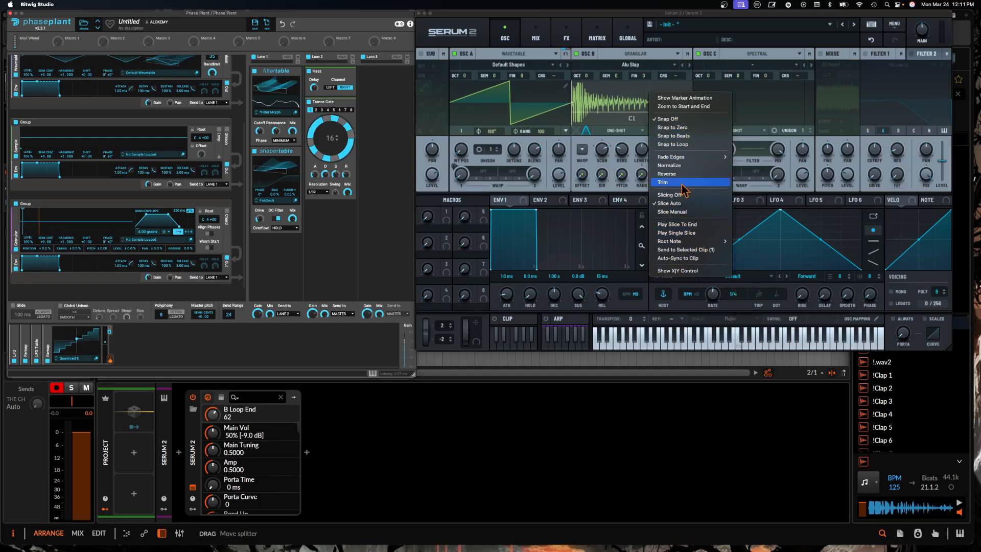
{"action": "left_click", "coordinate": [615, 106]}
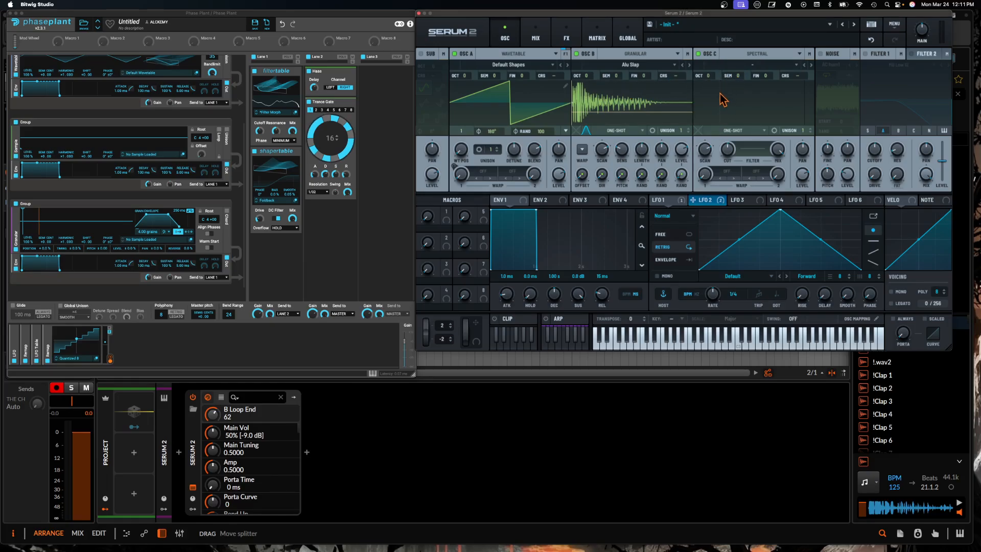
{"action": "left_click", "coordinate": [727, 172]}
{"action": "mouse_move", "coordinate": [735, 190]}
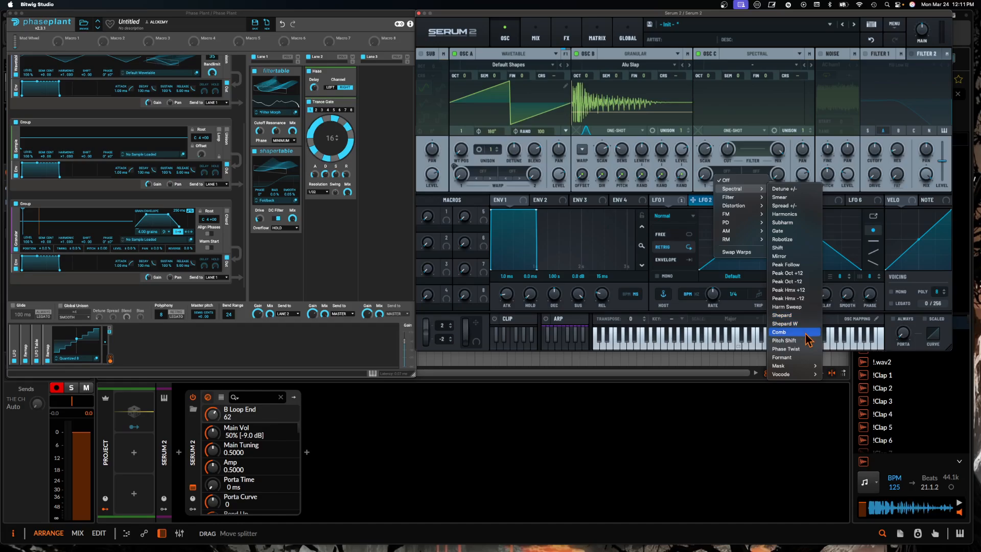
{"action": "mouse_move", "coordinate": [801, 368]}
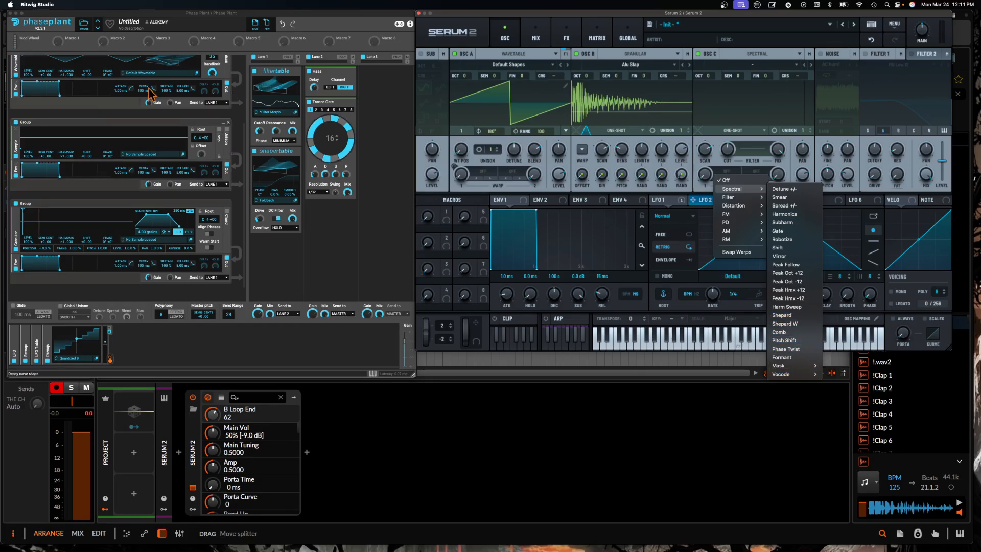
{"action": "left_click", "coordinate": [746, 149]}
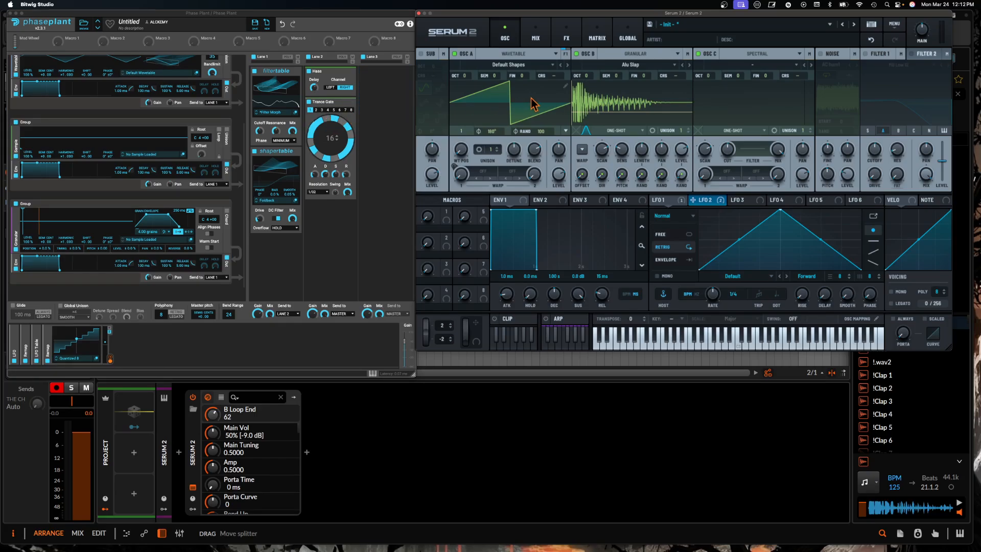
Turn on Filter 1 in Serum 2 and try the Misc filter type Reverb
{"action": "left_click", "coordinate": [867, 55]}
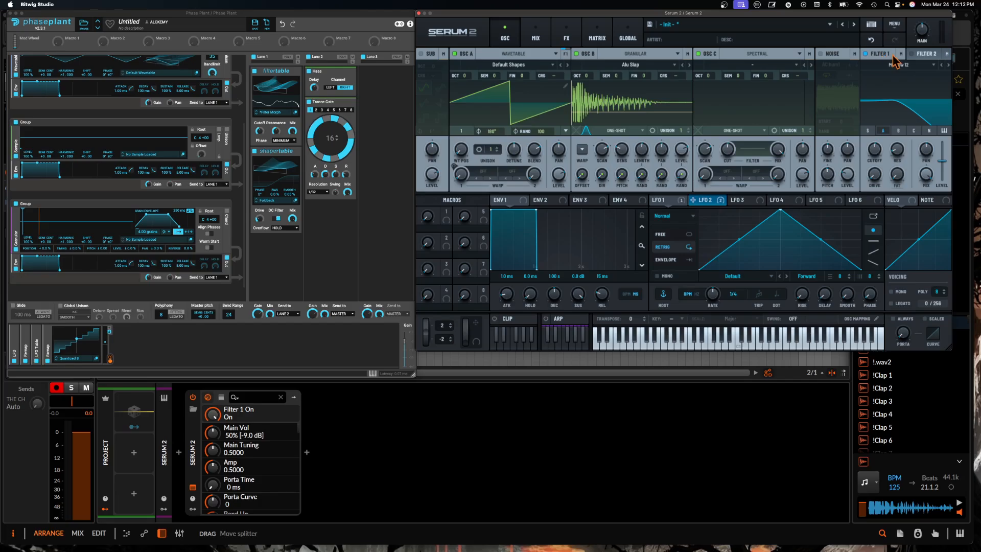
{"action": "left_click", "coordinate": [905, 61]}
{"action": "left_click", "coordinate": [918, 66]}
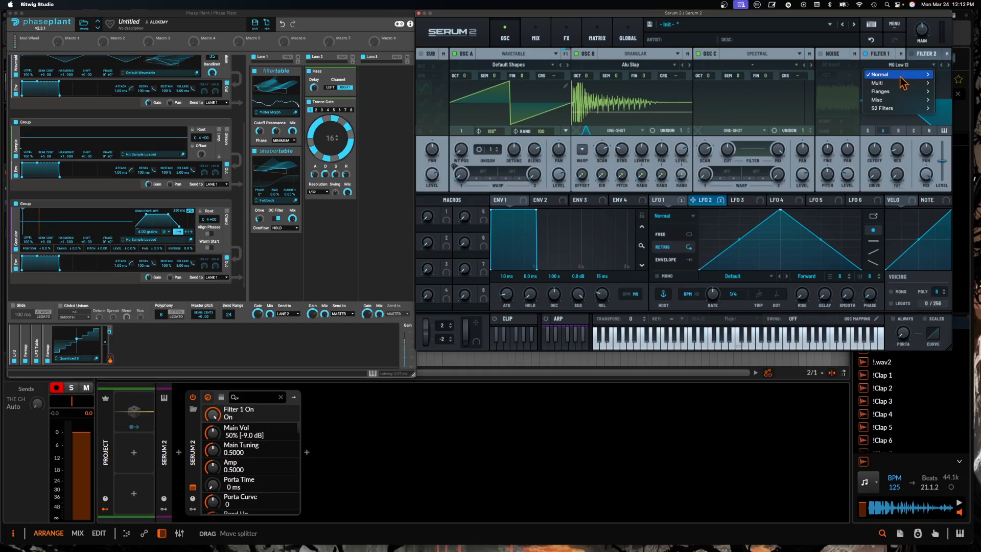
{"action": "mouse_move", "coordinate": [900, 116]}
{"action": "mouse_move", "coordinate": [895, 77]}
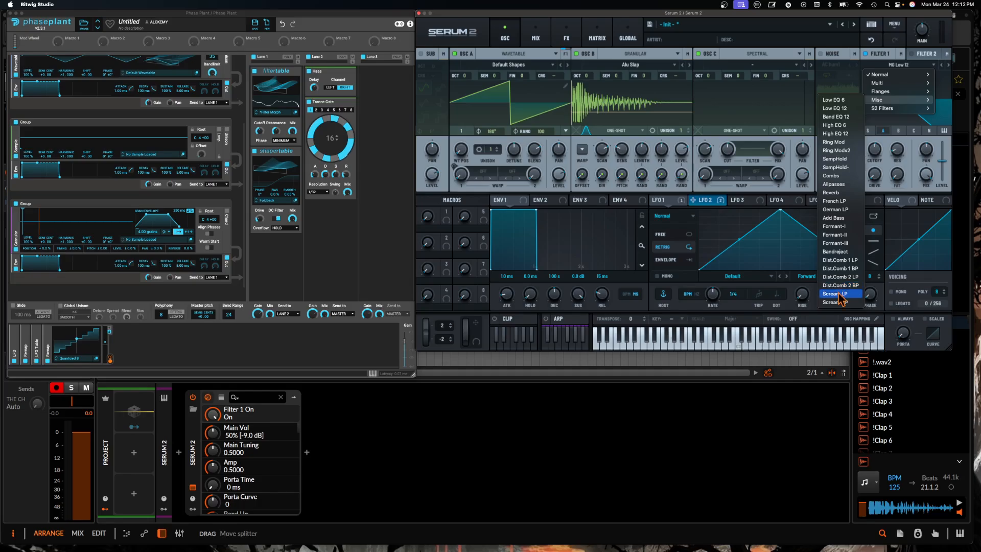
{"action": "left_click", "coordinate": [832, 192]}
Set Serum 2's Filter 1 type to PZ SVF and open its curve editor clear of the Filter 1 display
{"action": "left_click", "coordinate": [915, 65]}
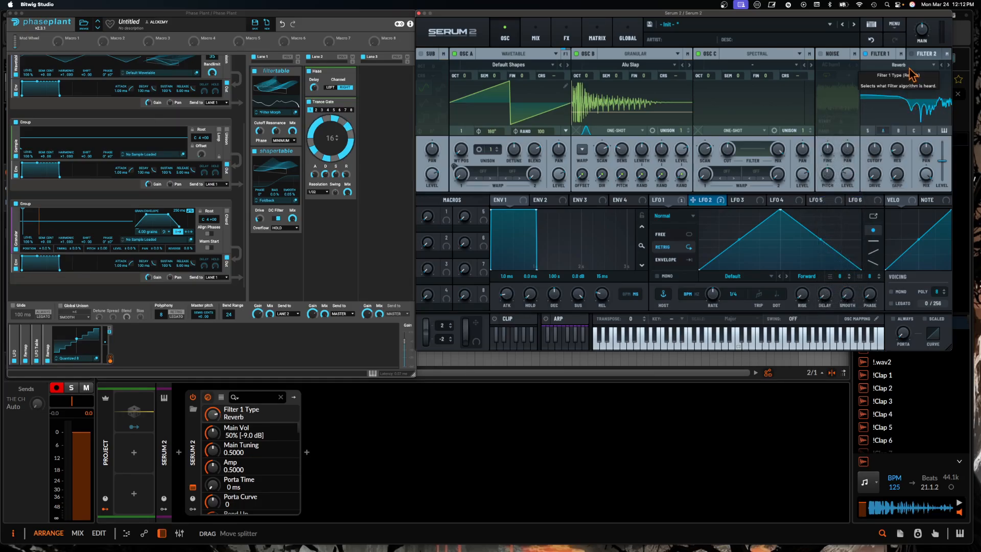
{"action": "mouse_move", "coordinate": [904, 115]}
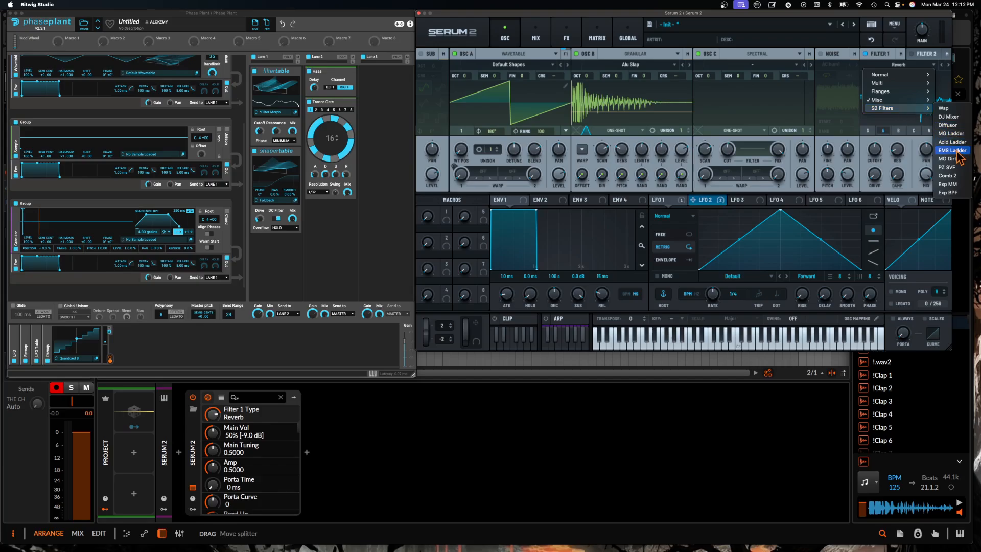
{"action": "left_click", "coordinate": [948, 166]}
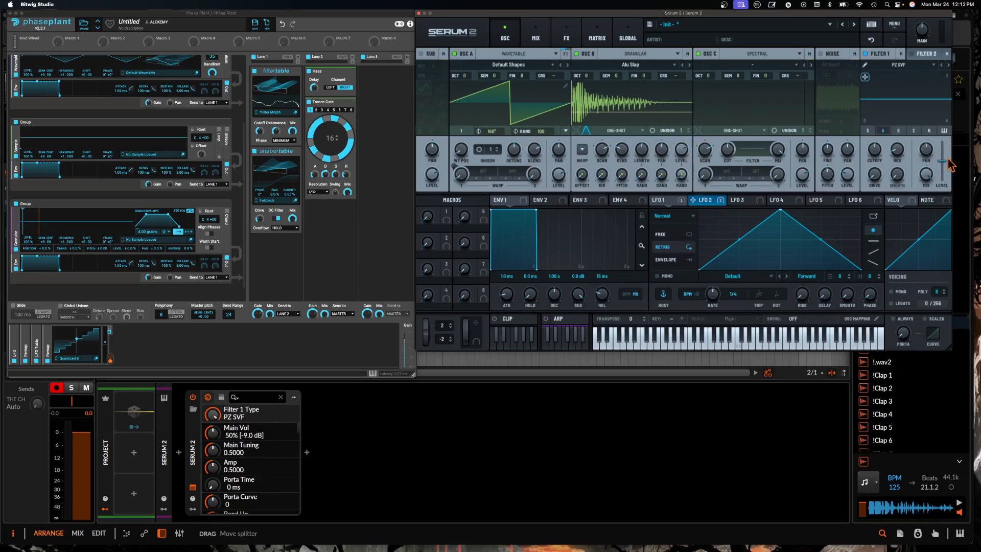
{"action": "left_click", "coordinate": [865, 69]}
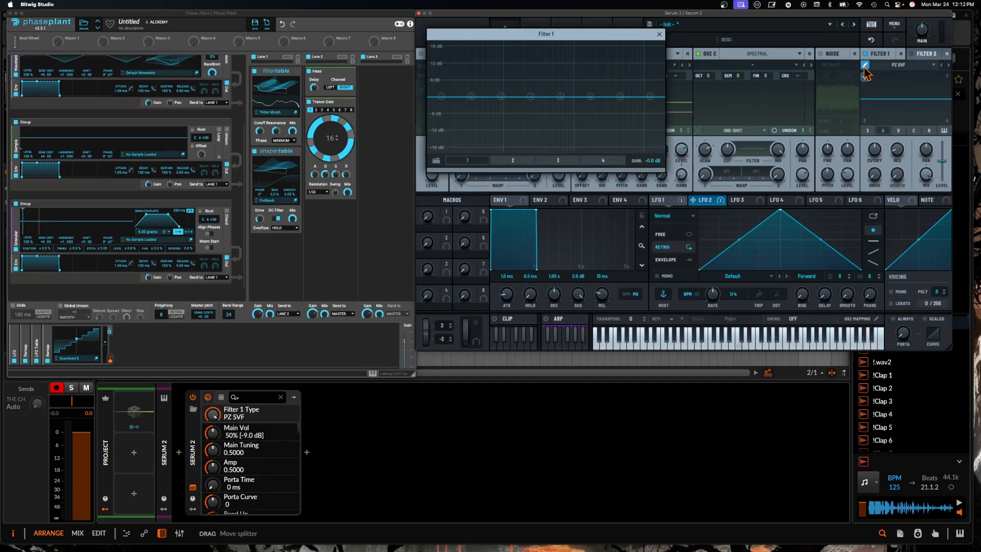
{"action": "left_click_drag", "start_coordinate": [593, 41], "coordinate": [660, 113]}
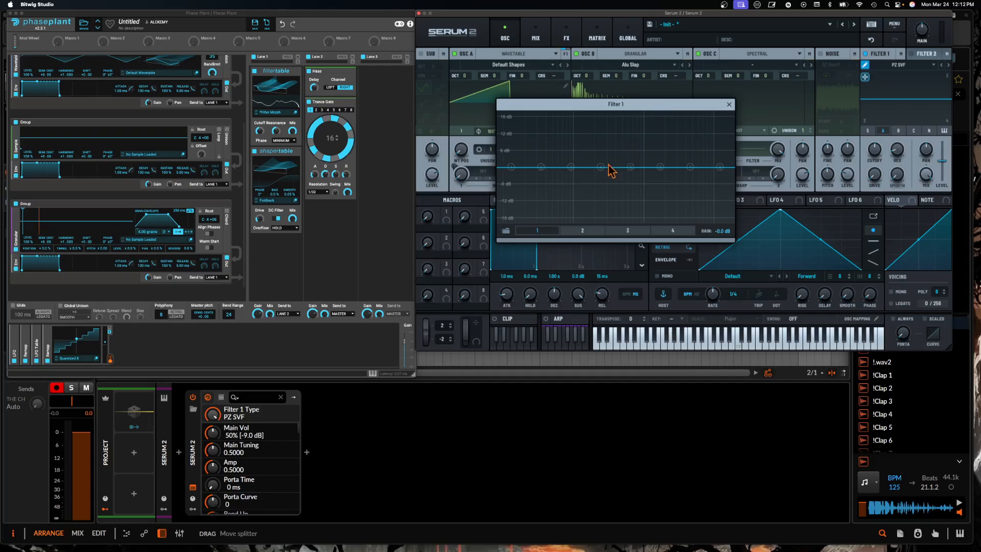
Shape curve 1 of Filter 1 by raising points 3, 4 and 6 into peaks and lowering points 5 and 7 into notches
{"action": "left_click_drag", "start_coordinate": [608, 164], "coordinate": [591, 132]}
{"action": "left_click_drag", "start_coordinate": [630, 167], "coordinate": [617, 202]}
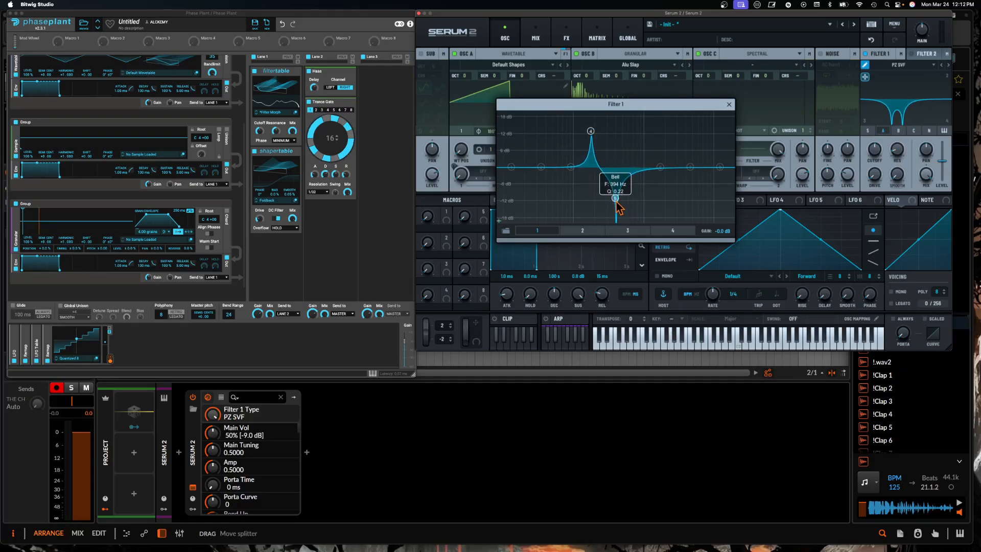
{"action": "left_click_drag", "start_coordinate": [660, 167], "coordinate": [638, 141]}
{"action": "left_click_drag", "start_coordinate": [690, 167], "coordinate": [663, 199]}
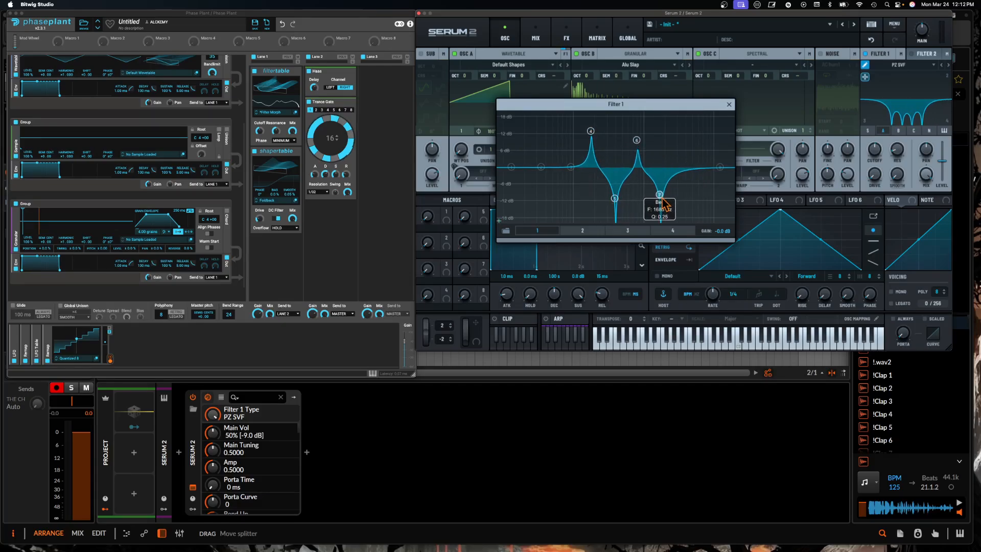
{"action": "left_click_drag", "start_coordinate": [571, 167], "coordinate": [555, 142]}
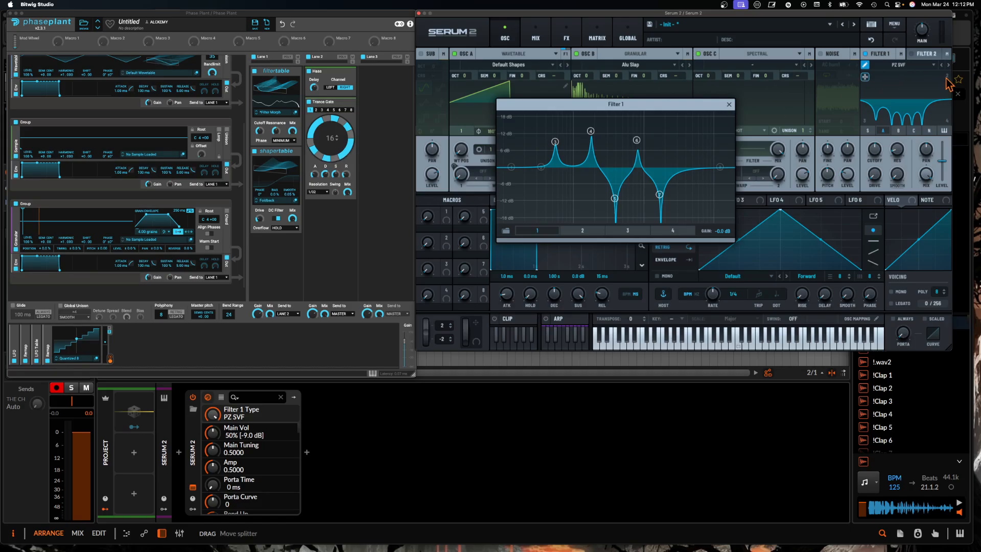
Shape curve 2 of Filter 1 by pulling points 4 and 6 down into notches
{"action": "left_click", "coordinate": [580, 231]}
{"action": "left_click_drag", "start_coordinate": [600, 168], "coordinate": [599, 197]}
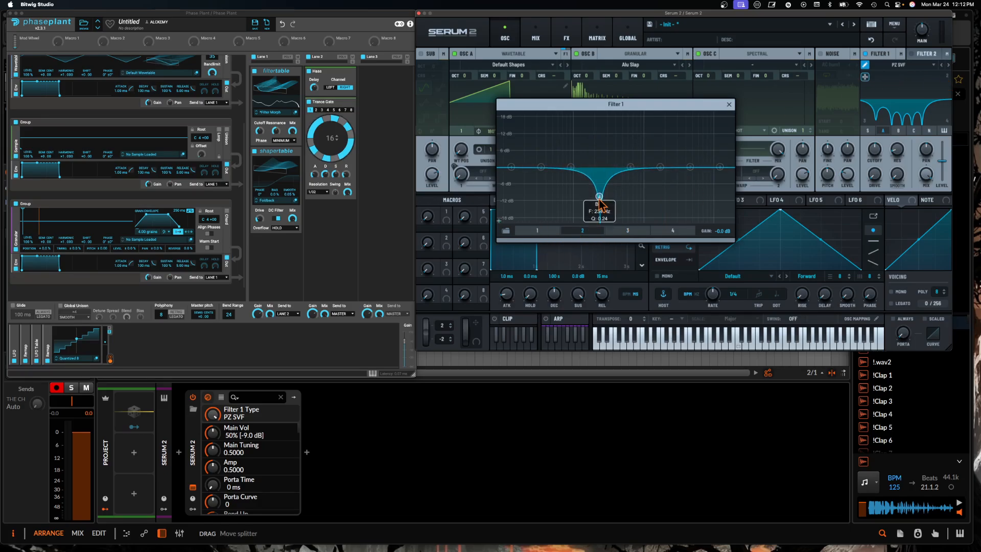
{"action": "left_click_drag", "start_coordinate": [660, 167], "coordinate": [661, 189]}
Shape curve 3 of Filter 1 by raising points 4, 6 and 7 into peaks, with point 7 near the high-frequency end
{"action": "left_click", "coordinate": [628, 231]}
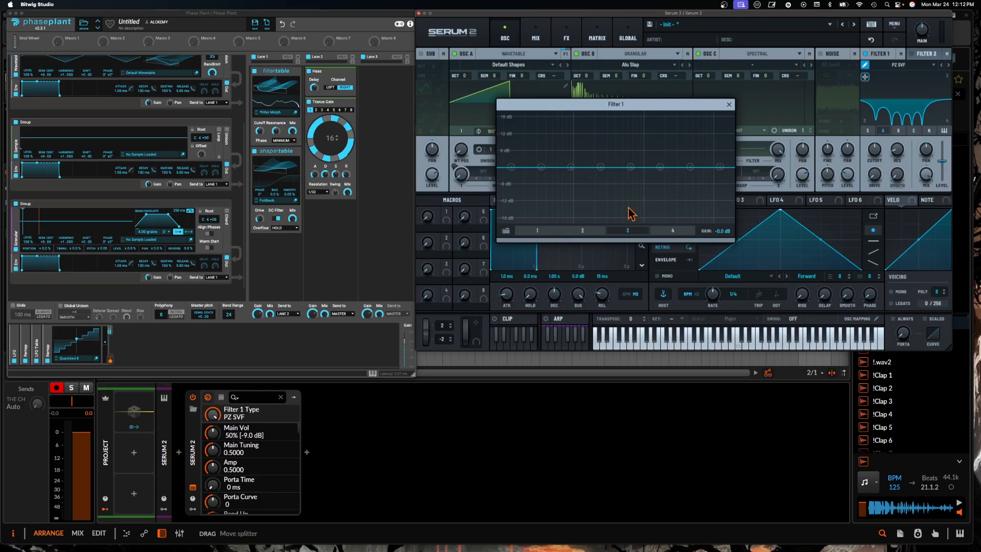
{"action": "left_click_drag", "start_coordinate": [601, 167], "coordinate": [601, 129]}
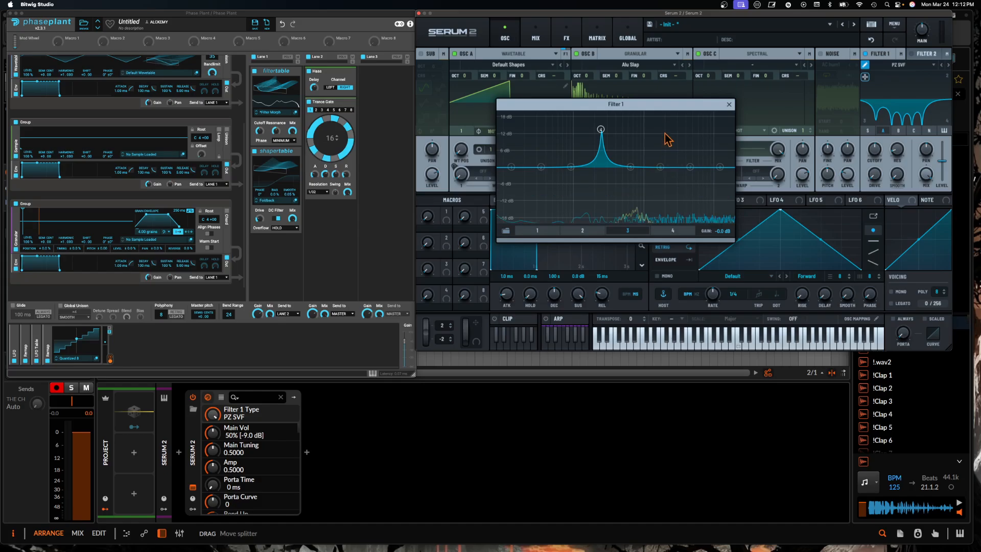
{"action": "left_click_drag", "start_coordinate": [661, 169], "coordinate": [665, 120]}
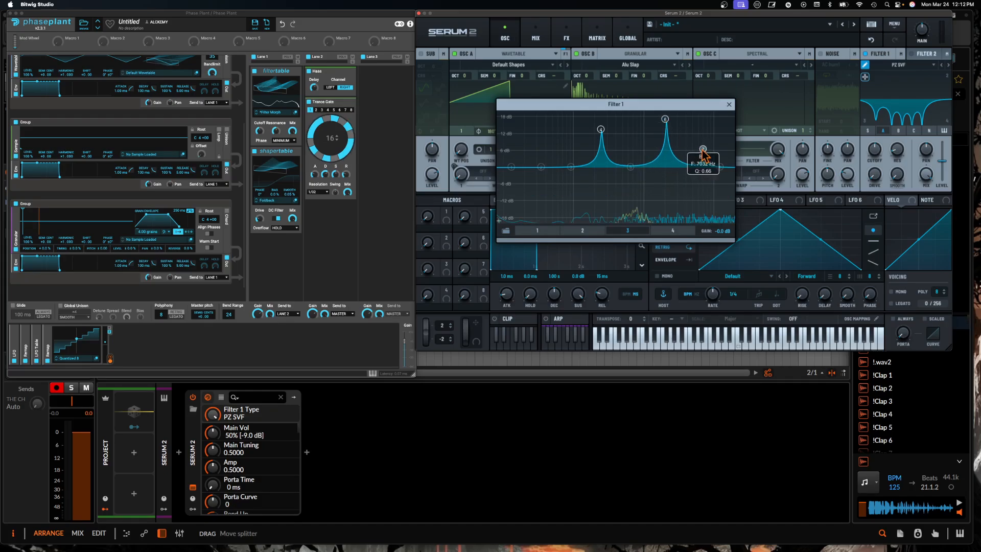
{"action": "left_click_drag", "start_coordinate": [721, 167], "coordinate": [722, 120]}
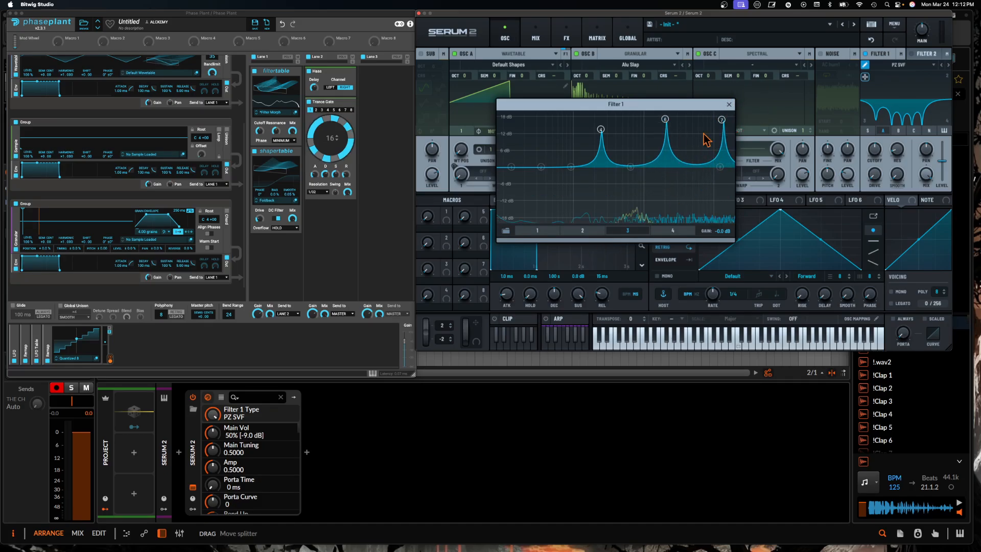
Shape curve 4 of Filter 1 with peaks at points 3, 4, 5 and notches at 2, 6, and morph the curves with the filter's XY handle
{"action": "left_click", "coordinate": [672, 231]}
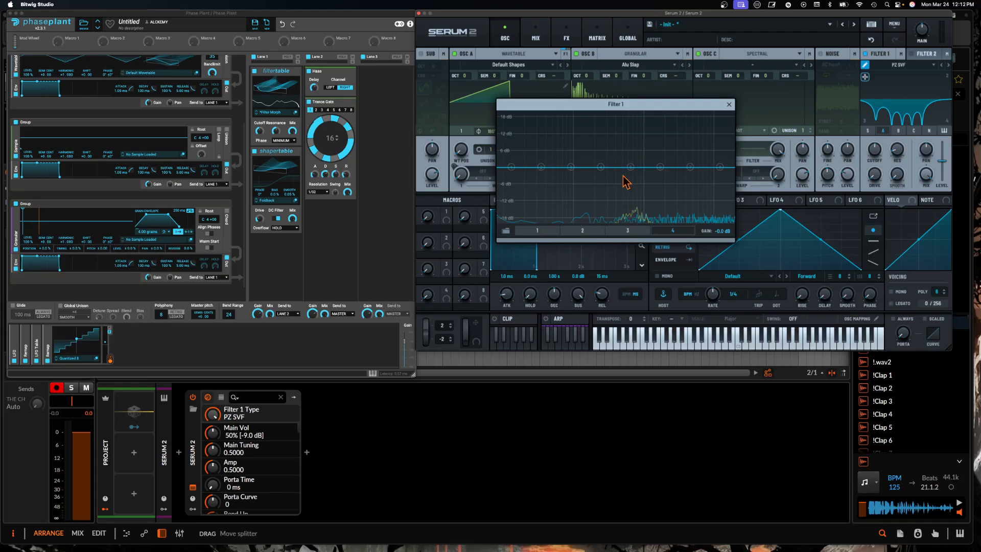
{"action": "left_click_drag", "start_coordinate": [631, 167], "coordinate": [631, 134]}
{"action": "left_click_drag", "start_coordinate": [601, 167], "coordinate": [588, 129]}
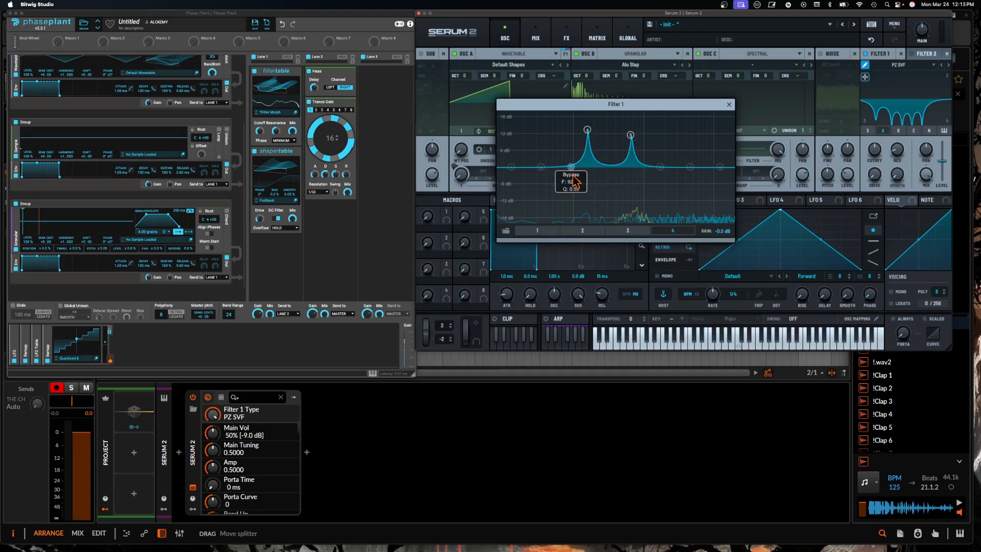
{"action": "left_click_drag", "start_coordinate": [572, 168], "coordinate": [536, 130]}
{"action": "left_click_drag", "start_coordinate": [541, 168], "coordinate": [555, 211]}
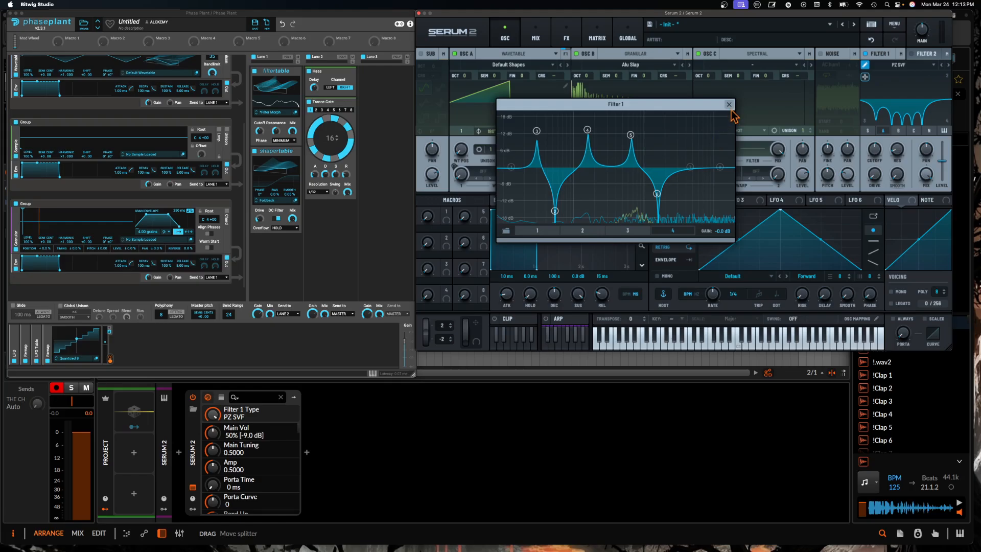
{"action": "left_click", "coordinate": [729, 104]}
{"action": "left_click_drag", "start_coordinate": [867, 78], "coordinate": [876, 99]}
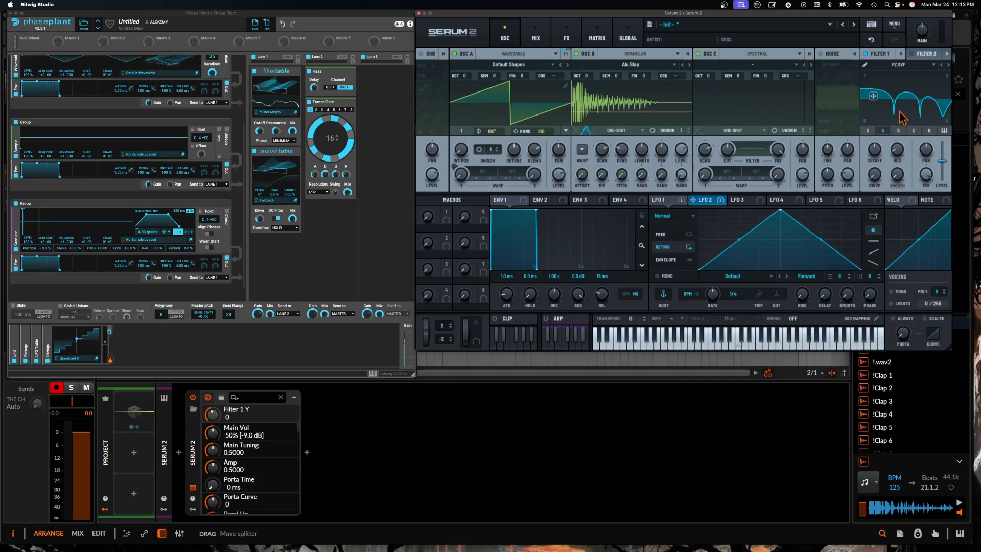
Add a Slice EQ effect below the Shaper Table in Phase Plant's Lane 1 and open its full editor with the whole graph in view
{"action": "left_click", "coordinate": [296, 269]}
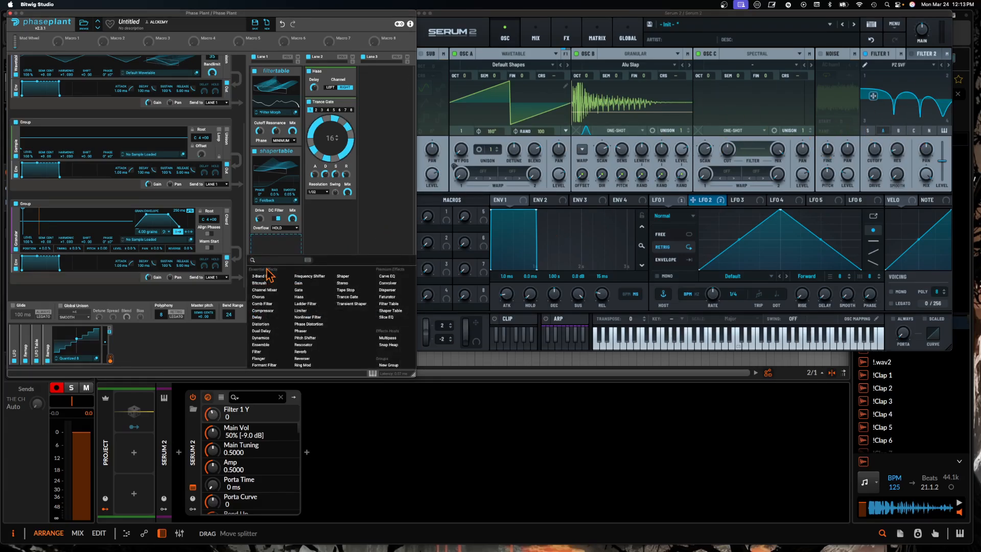
{"action": "left_click", "coordinate": [396, 317]}
{"action": "left_click", "coordinate": [303, 257]}
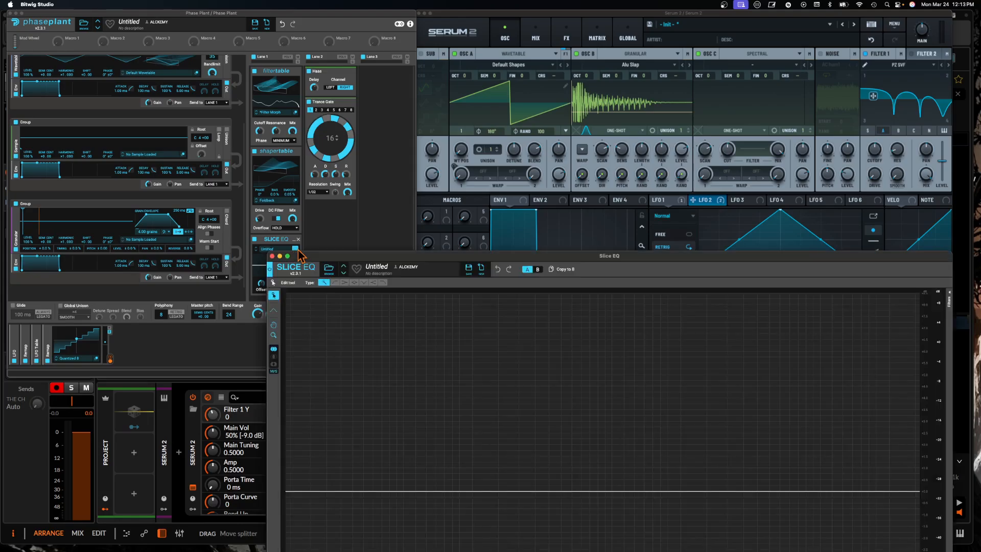
{"action": "left_click_drag", "start_coordinate": [336, 255], "coordinate": [134, 22]}
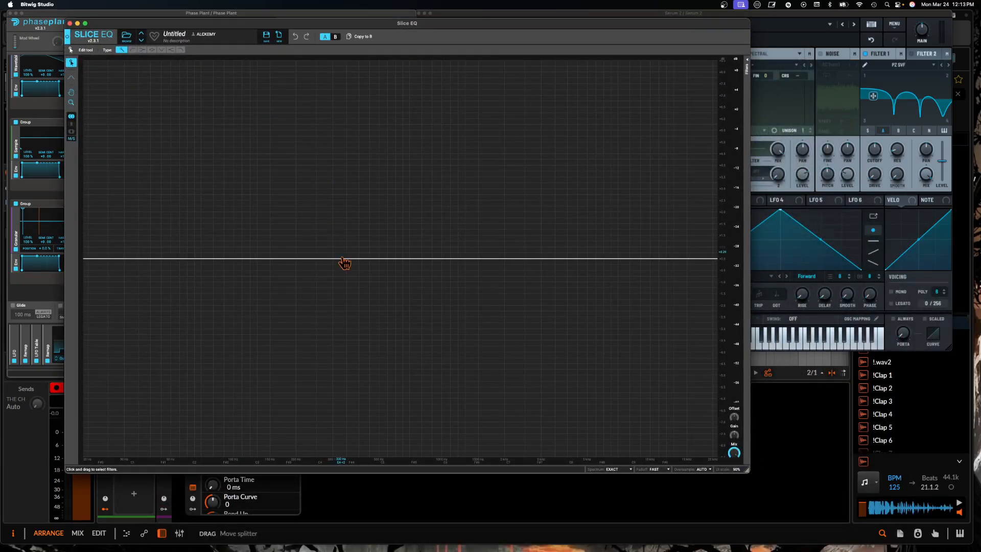
Add six alternating boost and cut bands to the Slice EQ curve and shift the lowest boost band to a lower frequency
{"action": "left_click_drag", "start_coordinate": [344, 262], "coordinate": [175, 84]}
{"action": "left_click_drag", "start_coordinate": [417, 268], "coordinate": [239, 390]}
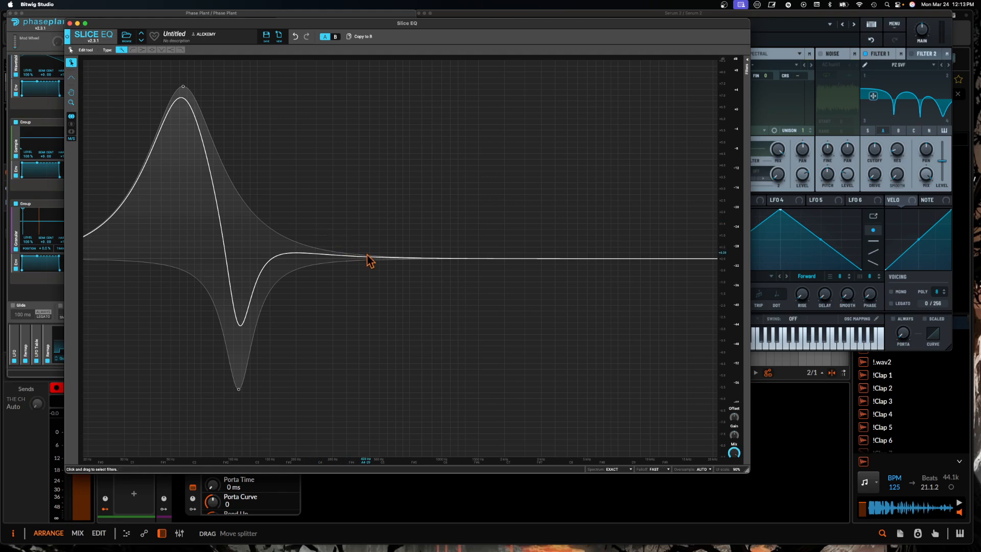
{"action": "left_click_drag", "start_coordinate": [368, 257], "coordinate": [308, 192]}
{"action": "left_click_drag", "start_coordinate": [427, 261], "coordinate": [336, 392]}
{"action": "left_click_drag", "start_coordinate": [414, 263], "coordinate": [390, 213]}
{"action": "left_click_drag", "start_coordinate": [494, 267], "coordinate": [475, 454]}
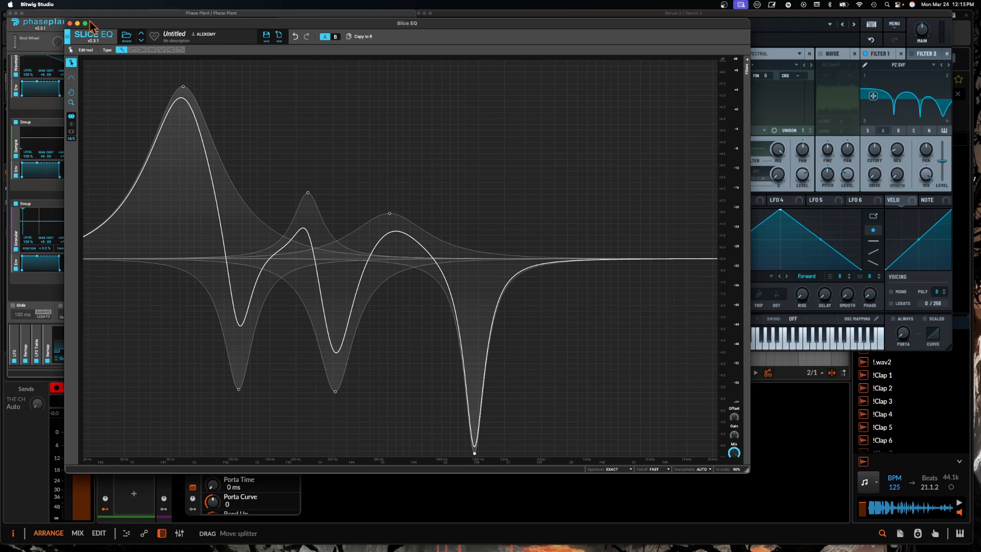
{"action": "left_click_drag", "start_coordinate": [183, 87], "coordinate": [149, 85]}
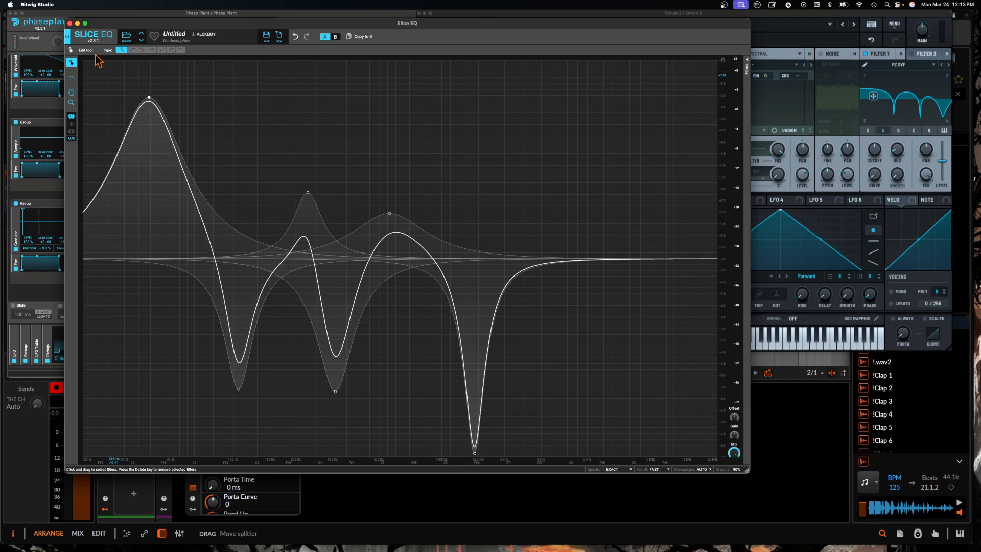
{"action": "left_click", "coordinate": [70, 24]}
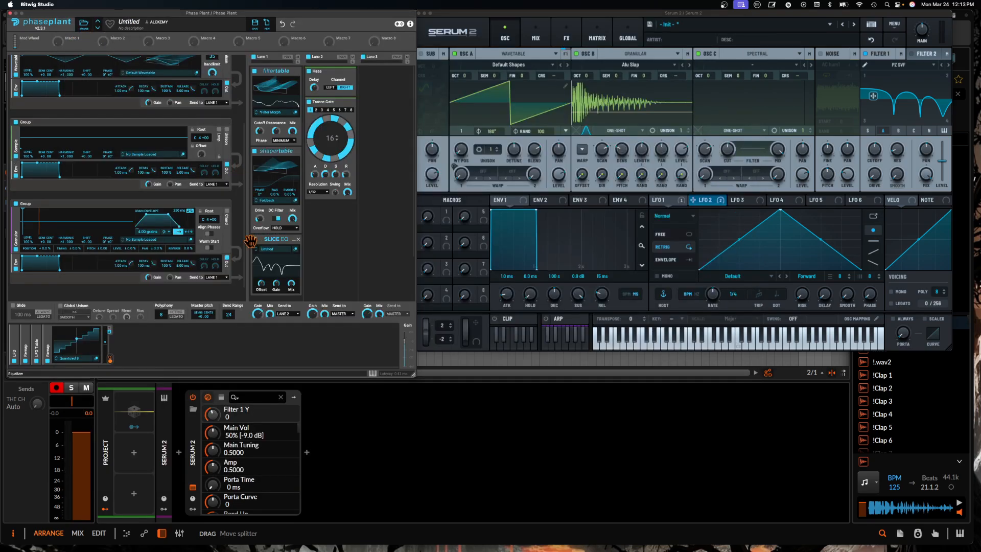
{"action": "left_click_drag", "start_coordinate": [277, 270], "coordinate": [276, 307]}
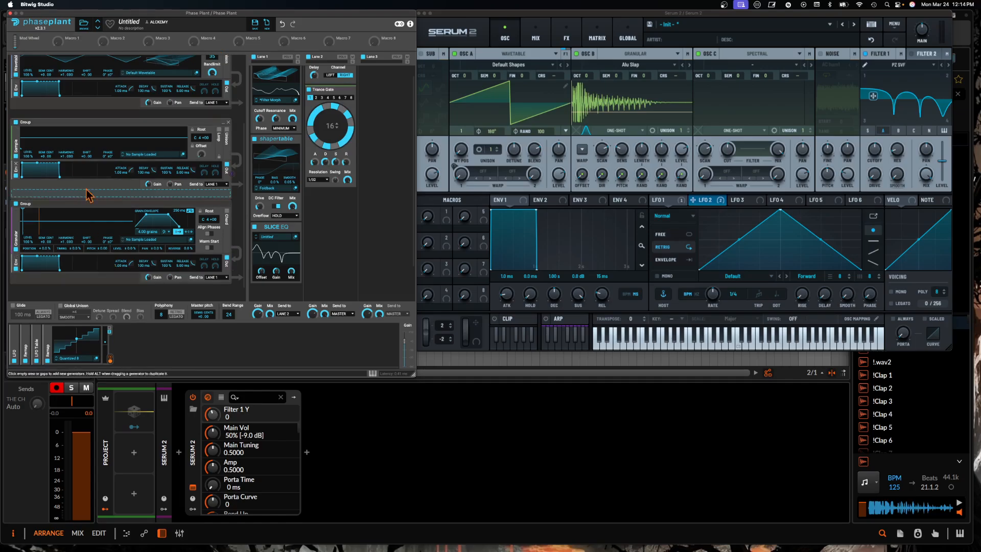
Place six notes A2, D3, A#2, D3, F#3 and G#2 across one bar in Serum 2's Clip 1, then return to the oscillators
{"action": "left_click", "coordinate": [511, 322]}
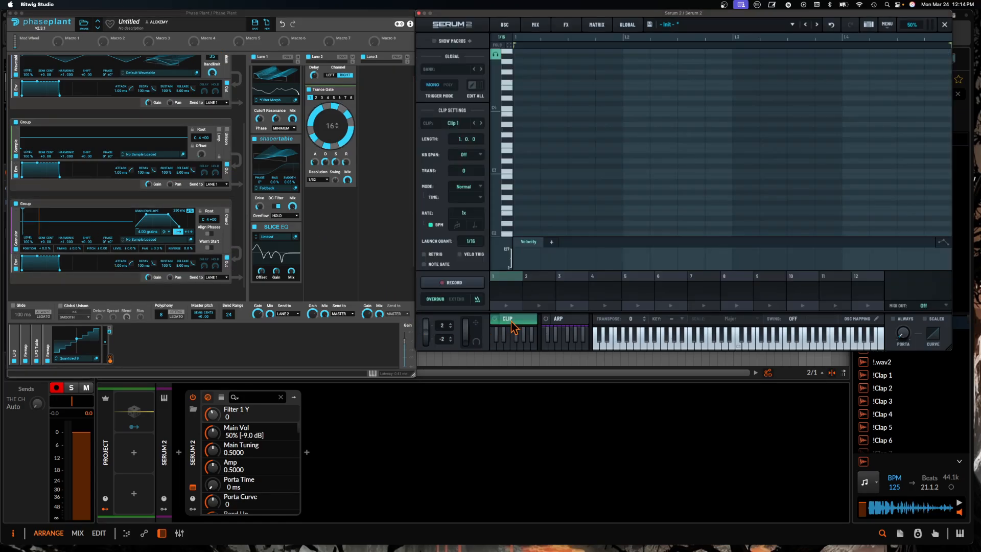
{"action": "left_click", "coordinate": [529, 187]}
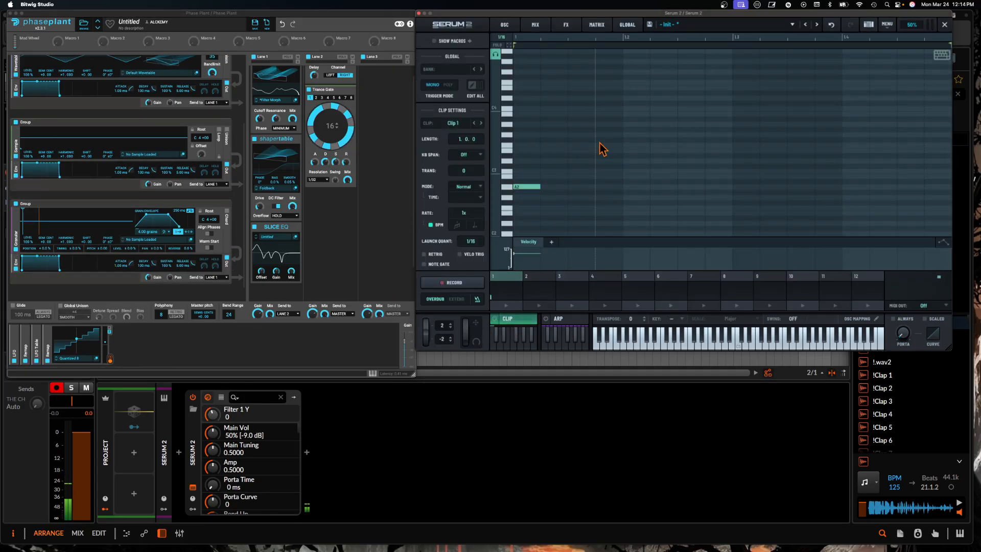
{"action": "left_click", "coordinate": [659, 161]}
{"action": "left_click", "coordinate": [719, 181]}
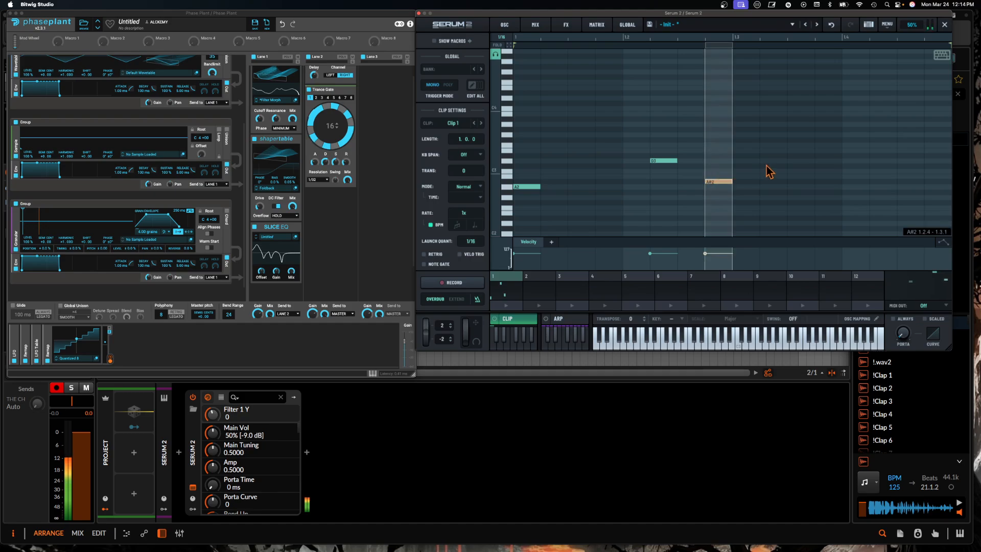
{"action": "left_click", "coordinate": [774, 161]}
{"action": "left_click", "coordinate": [856, 139]}
{"action": "left_click", "coordinate": [905, 192]}
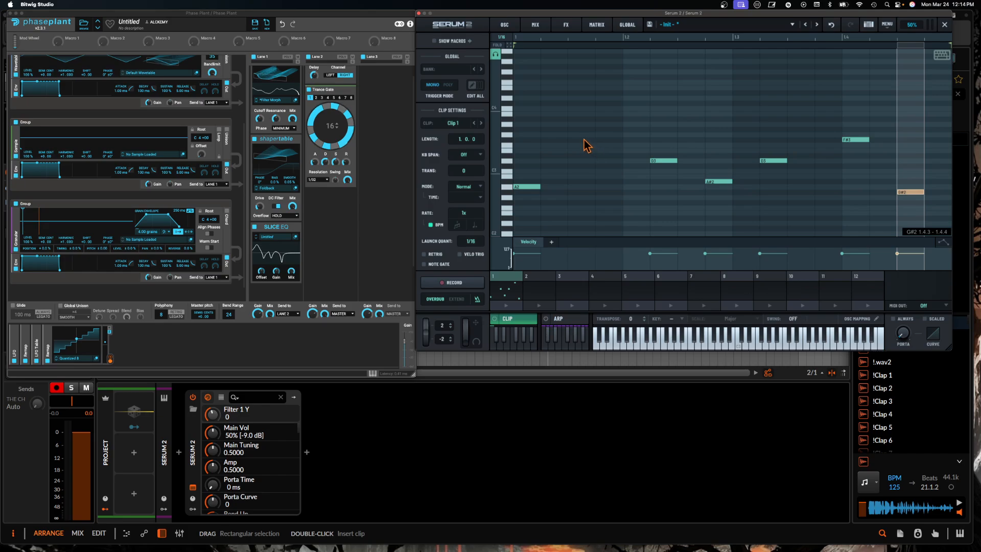
{"action": "left_click", "coordinate": [504, 25]}
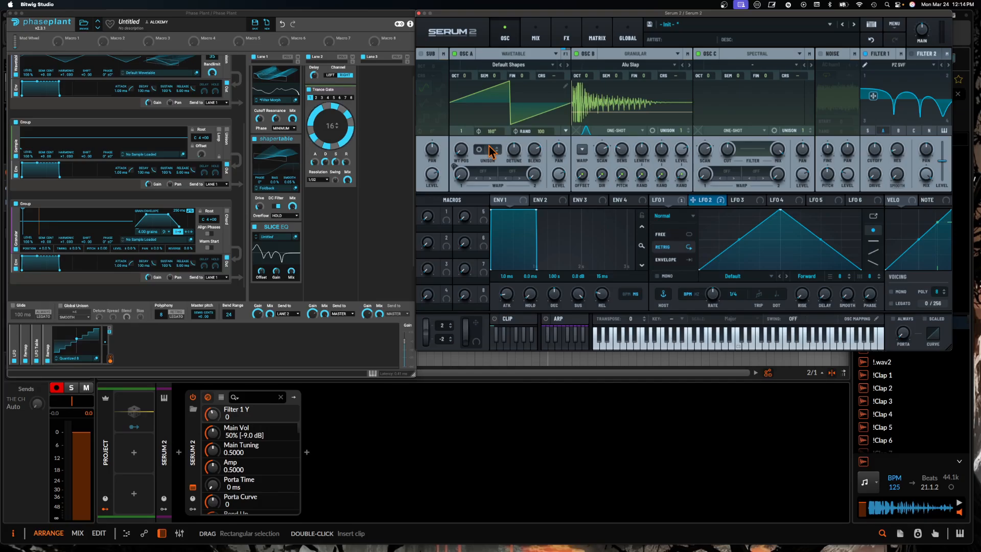
Load the user preset DNB INSIDE SERUM in Serum 2 and bring its Clip 1 notes into view in the clip editor
{"action": "left_click", "coordinate": [894, 24]}
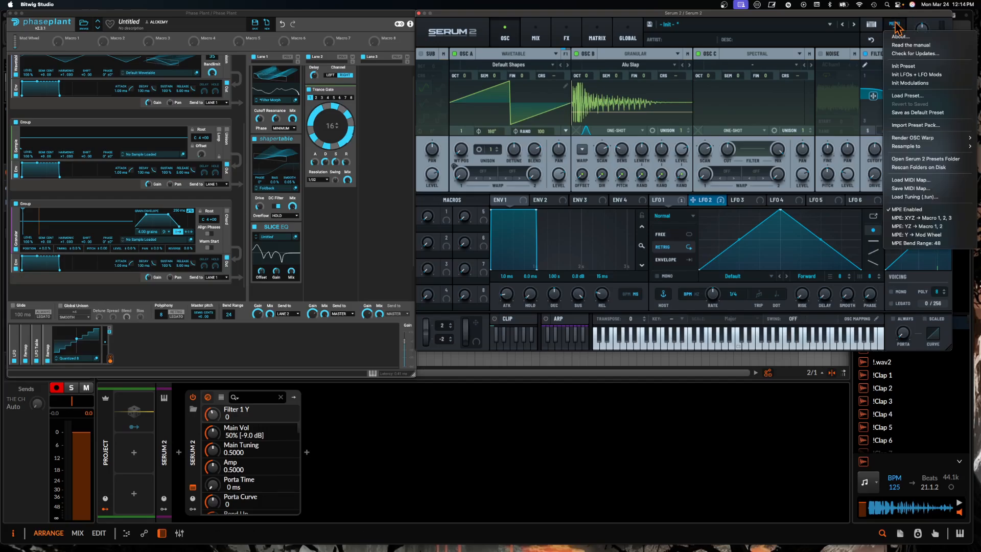
{"action": "left_click", "coordinate": [724, 25]}
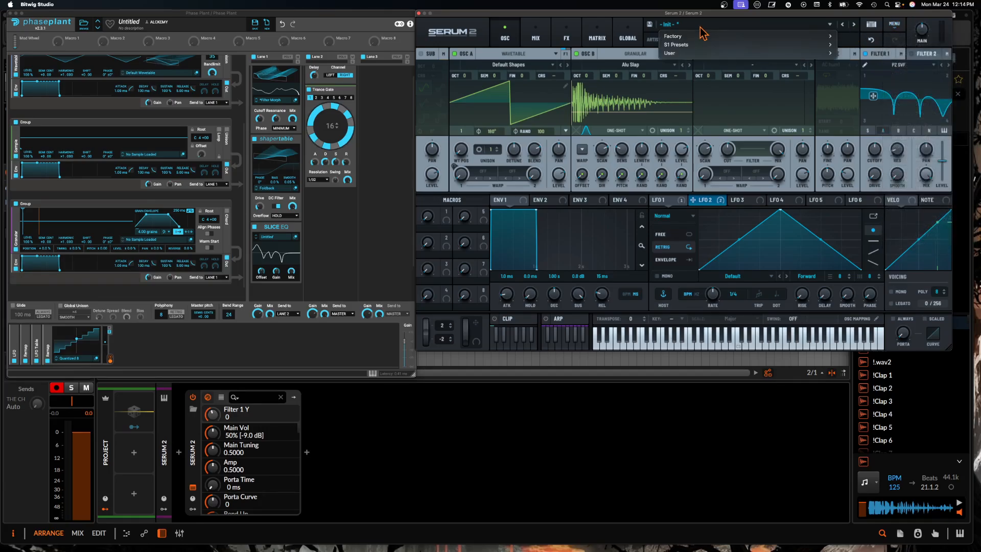
{"action": "mouse_move", "coordinate": [798, 53]}
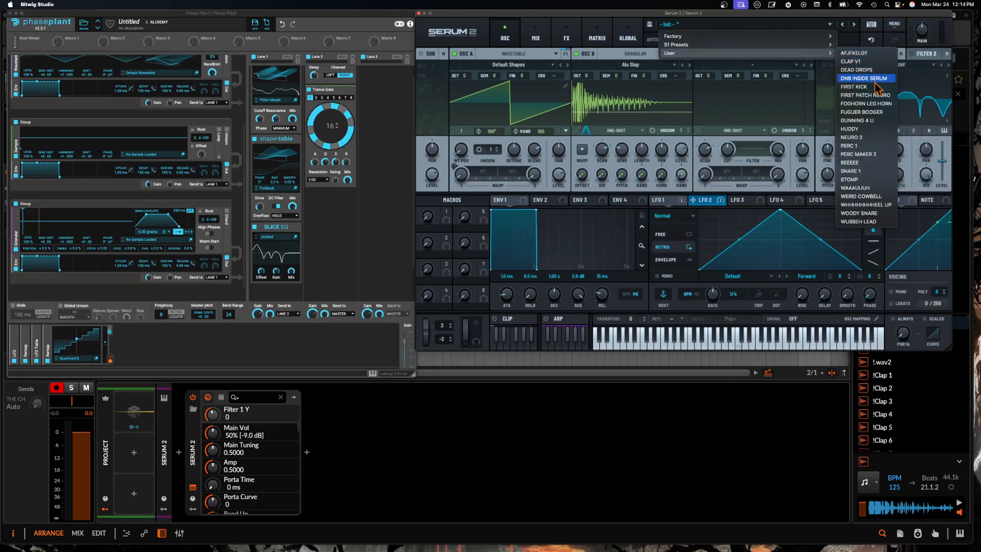
{"action": "left_click", "coordinate": [864, 78]}
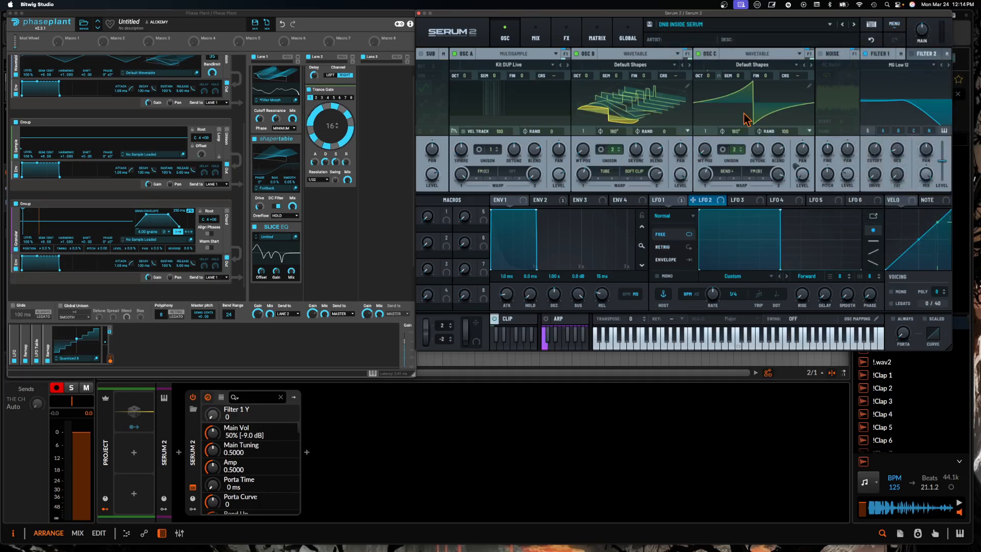
{"action": "left_click", "coordinate": [508, 318]}
{"action": "scroll", "coordinate": [604, 166], "scroll_direction": "up", "scroll_amount": 2}
{"action": "scroll", "coordinate": [603, 166], "scroll_direction": "down", "scroll_amount": 2}
{"action": "scroll", "coordinate": [603, 166], "scroll_direction": "down", "scroll_amount": 3}
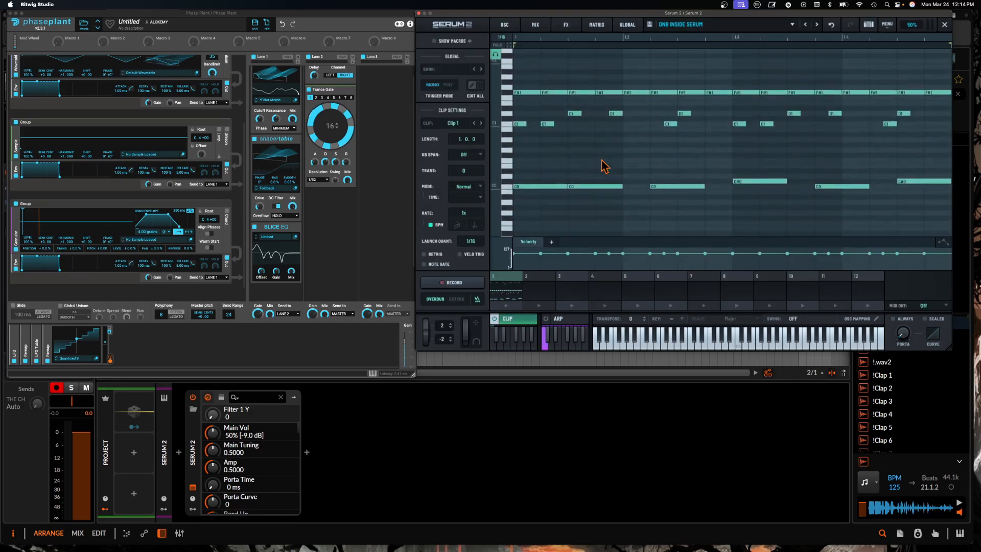
Play Clip 1 of the preset, enable Retrig for it, and return to the oscillator page
{"action": "left_click", "coordinate": [508, 307]}
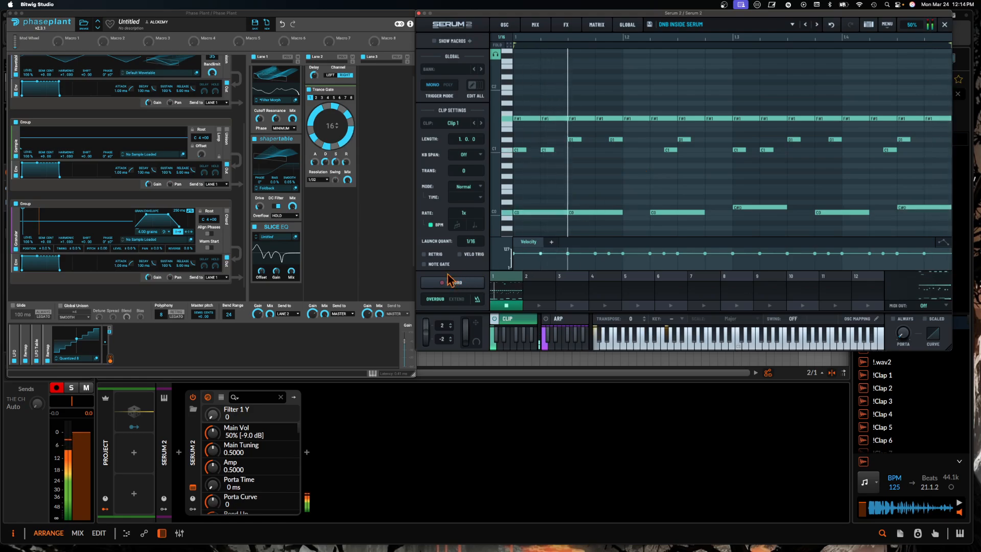
{"action": "left_click", "coordinate": [424, 255]}
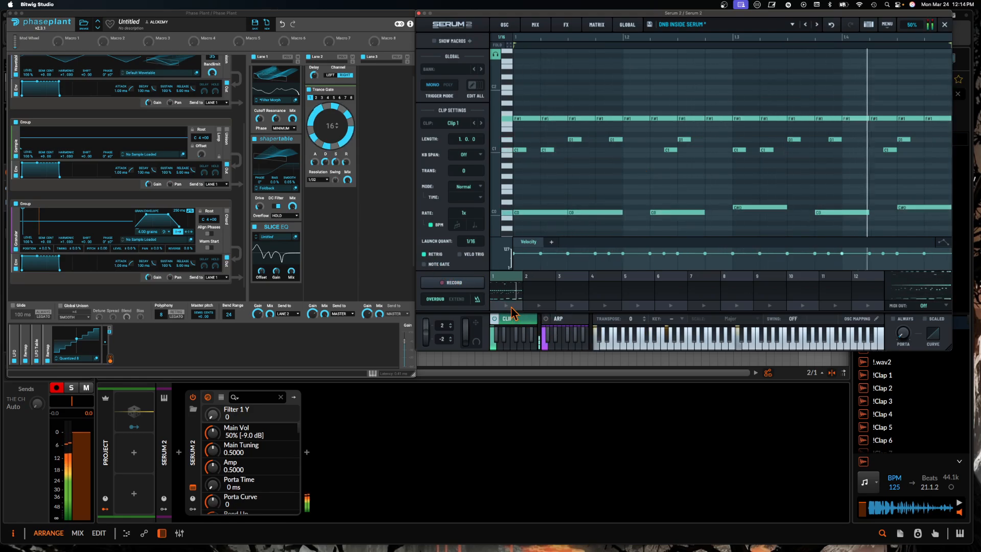
{"action": "left_click", "coordinate": [505, 24]}
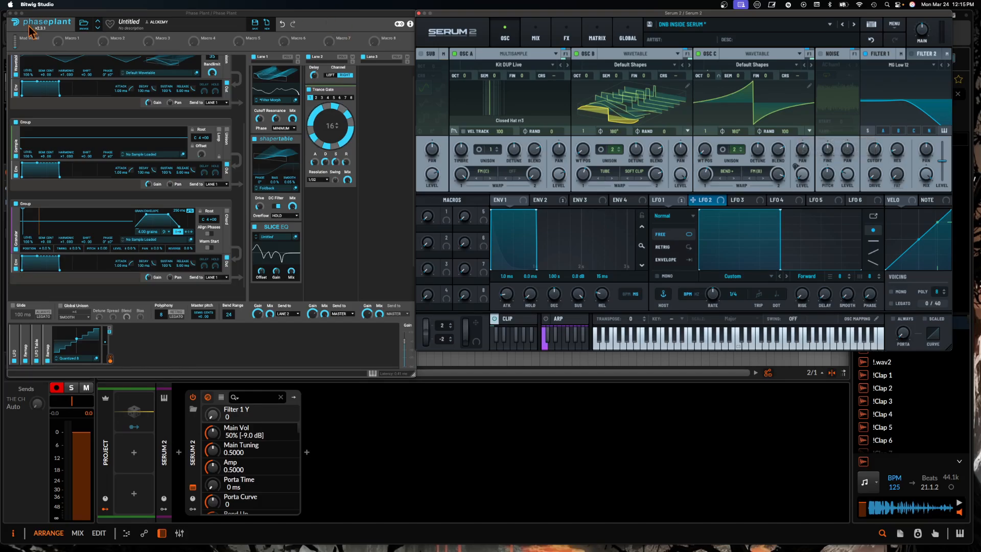
Close the Phase Plant window and place Serum 2's Clip 1 as a MIDI clip on the Serum 2 track at bar 9
{"action": "left_click", "coordinate": [11, 13]}
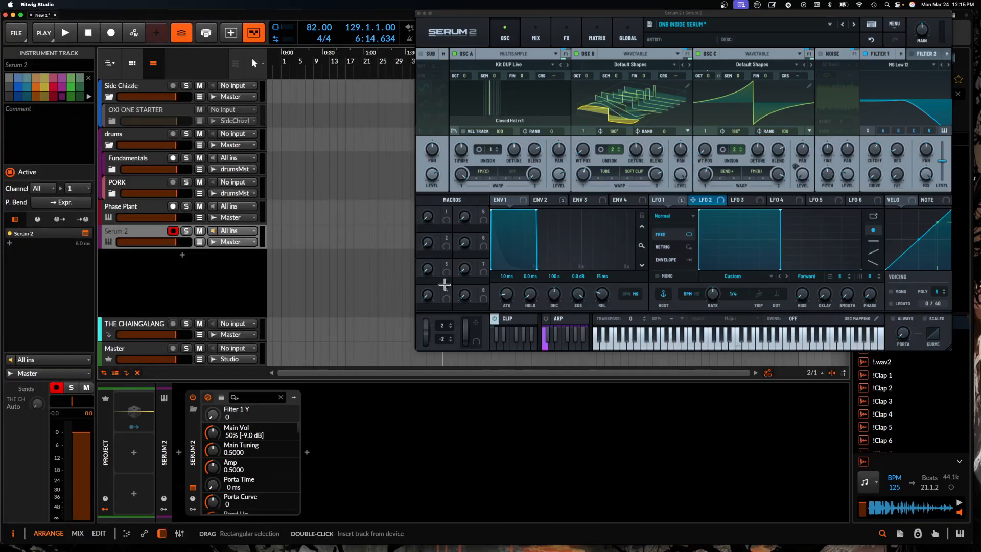
{"action": "left_click", "coordinate": [510, 319]}
{"action": "left_click_drag", "start_coordinate": [506, 288], "coordinate": [314, 242]}
{"action": "scroll", "coordinate": [313, 242], "scroll_direction": "up", "scroll_amount": 10}
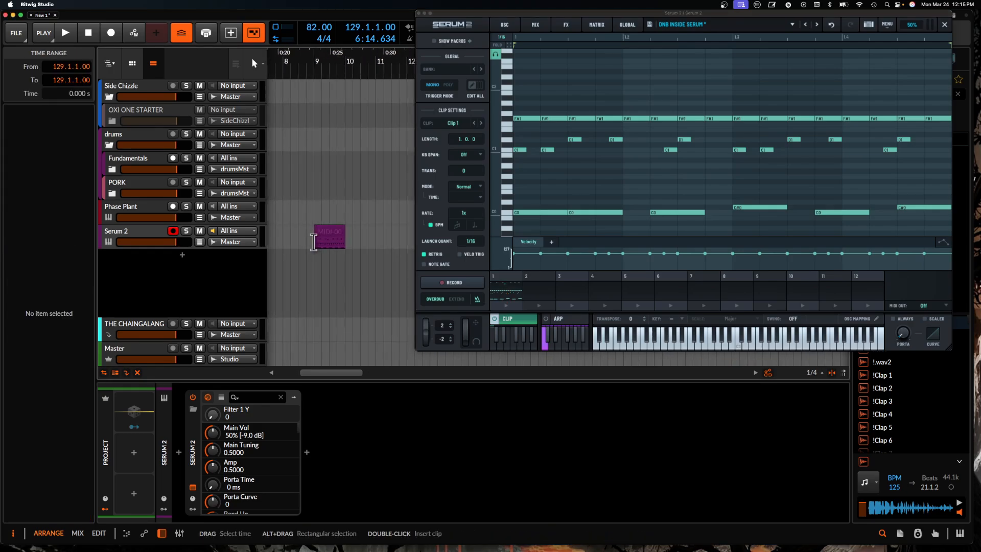
{"action": "scroll", "coordinate": [321, 243], "scroll_direction": "right", "scroll_amount": 3}
{"action": "scroll", "coordinate": [320, 243], "scroll_direction": "down", "scroll_amount": 5}
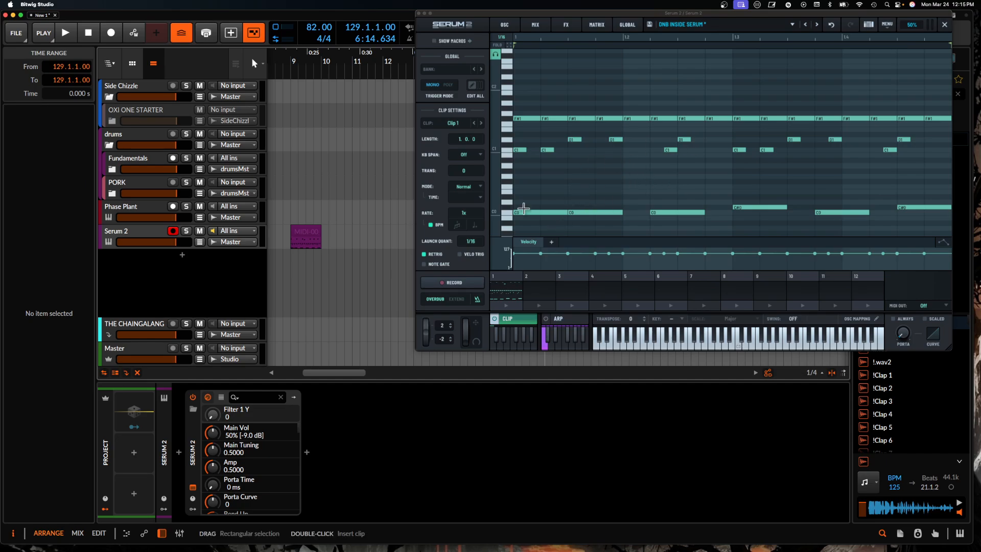
Open the MIDI clip on the Serum 2 track in the piano roll and compare it with the notes in Serum 2's clip editor
{"action": "double_click", "coordinate": [315, 238]}
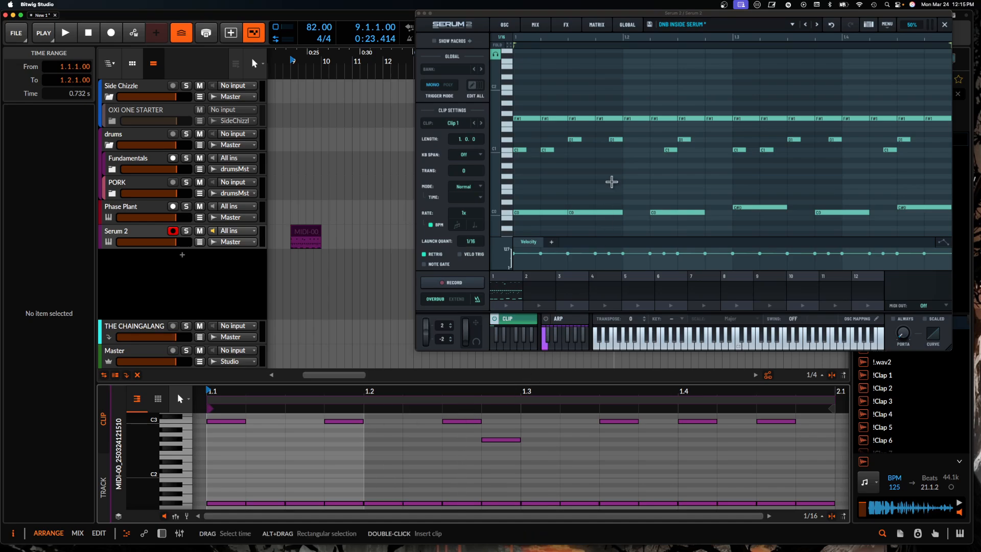
{"action": "scroll", "coordinate": [588, 94], "scroll_direction": "down", "scroll_amount": 3}
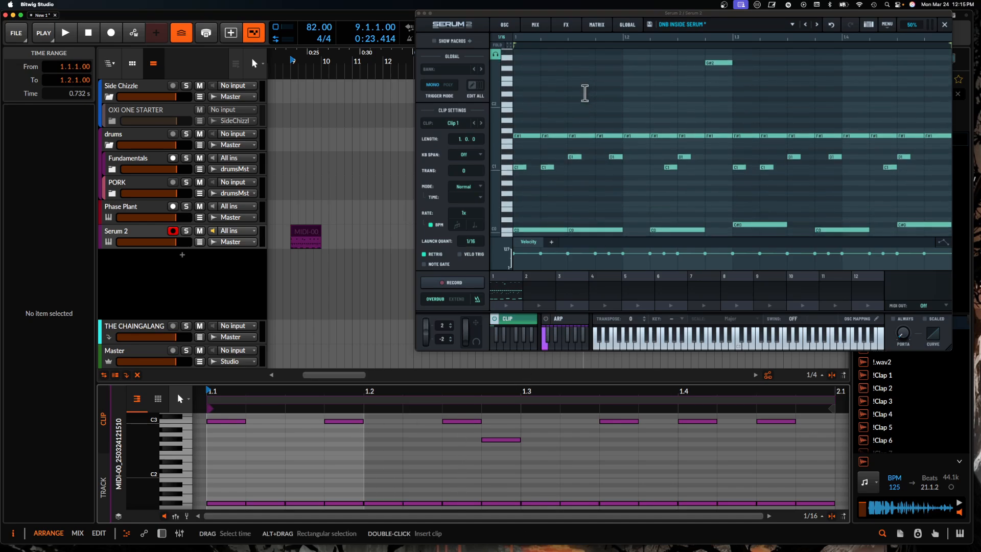
{"action": "scroll", "coordinate": [575, 101], "scroll_direction": "up", "scroll_amount": 10}
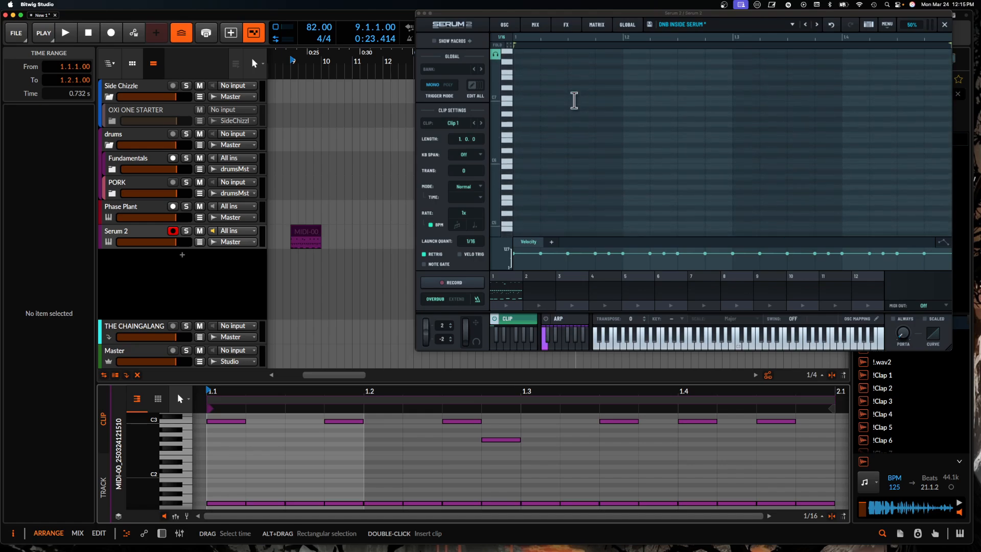
Load the user preset PERC 1 in Serum 2
{"action": "left_click", "coordinate": [884, 25]}
{"action": "left_click", "coordinate": [692, 27]}
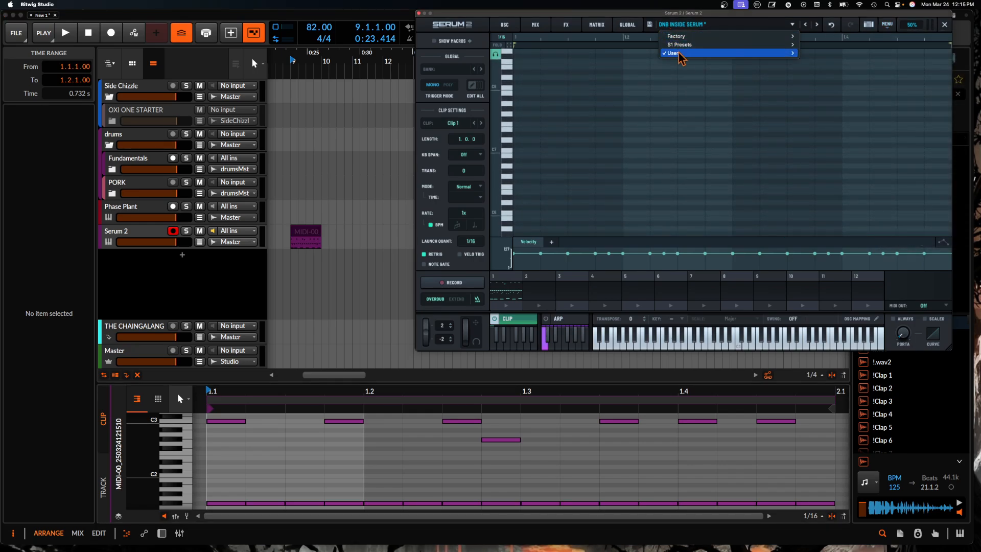
{"action": "mouse_move", "coordinate": [679, 54]}
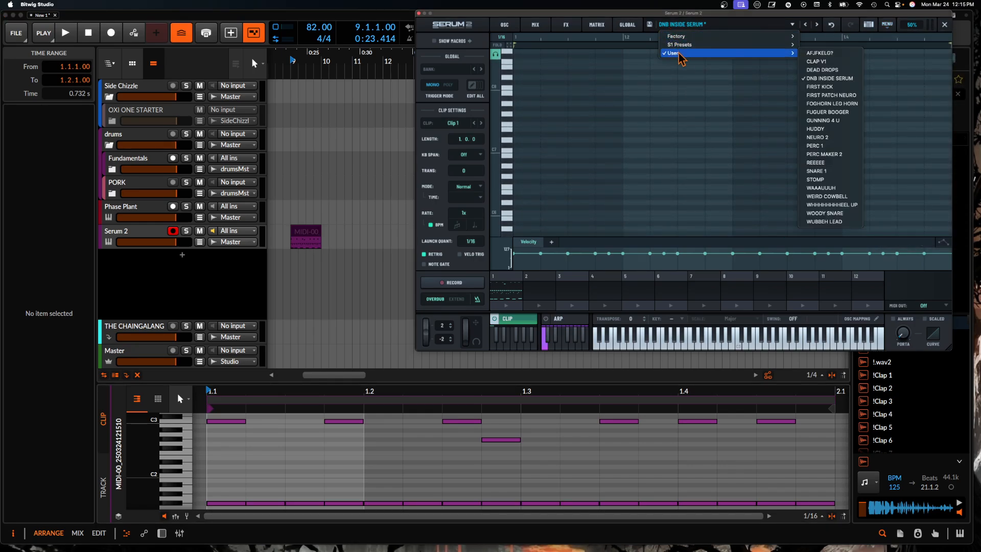
{"action": "left_click", "coordinate": [828, 145]}
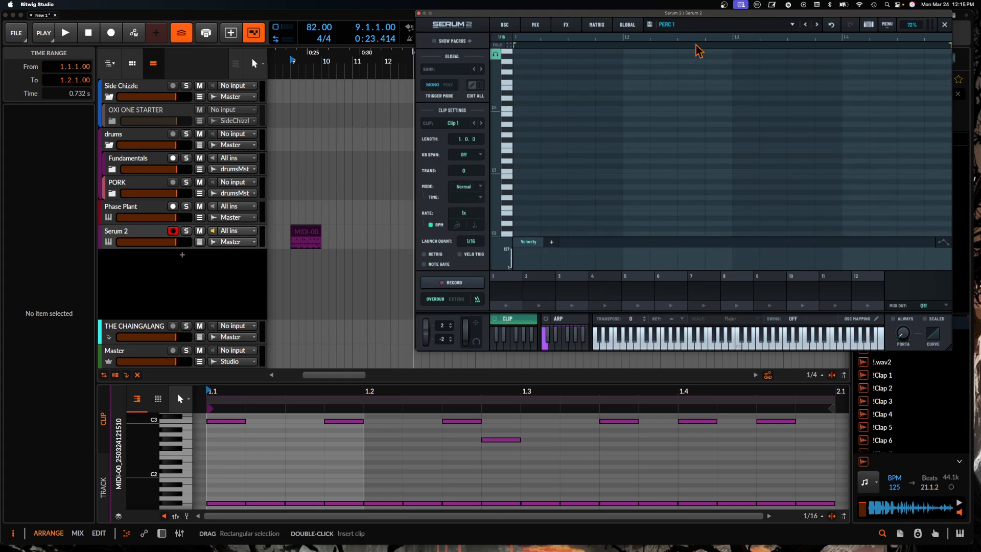
Load the user preset PERC MAKER 2 in Serum 2 and view the notes of clips 1, 2 and 3
{"action": "left_click", "coordinate": [702, 29]}
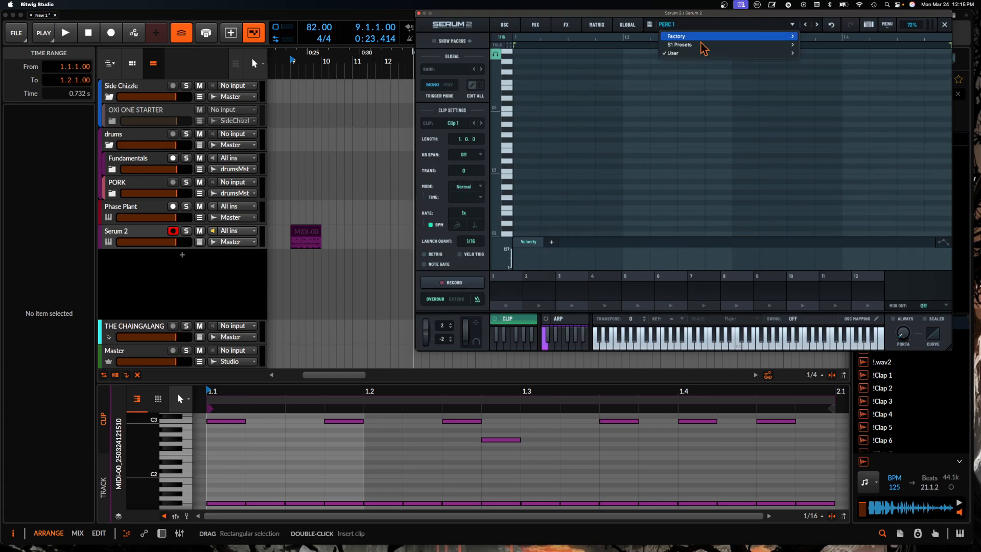
{"action": "mouse_move", "coordinate": [705, 53]}
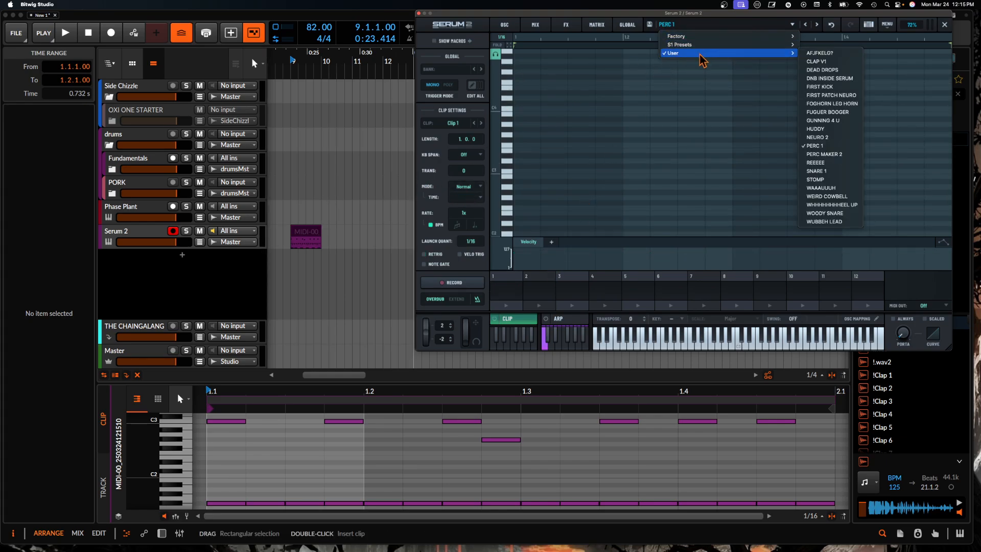
{"action": "left_click", "coordinate": [843, 155]}
{"action": "left_click", "coordinate": [505, 291]}
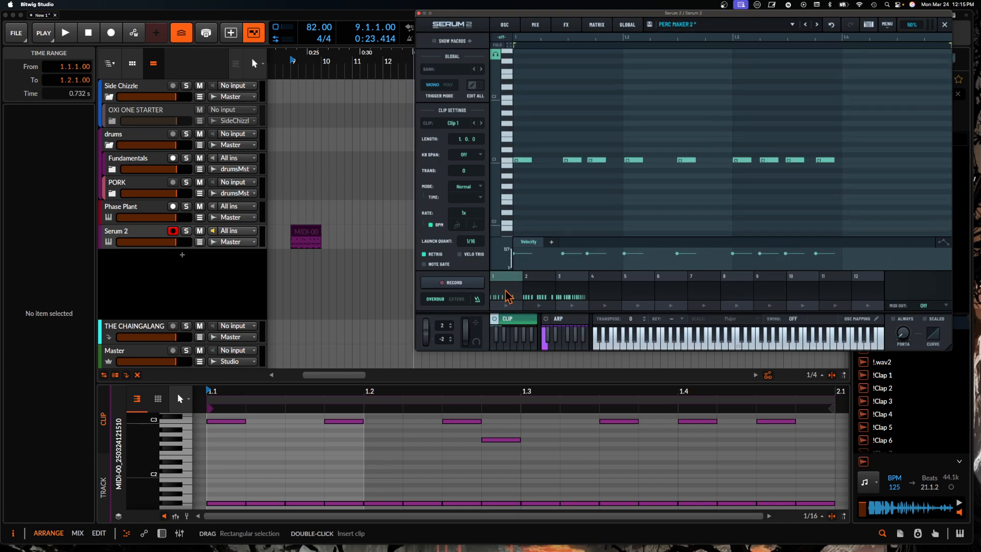
{"action": "left_click", "coordinate": [540, 290]}
{"action": "left_click", "coordinate": [573, 289]}
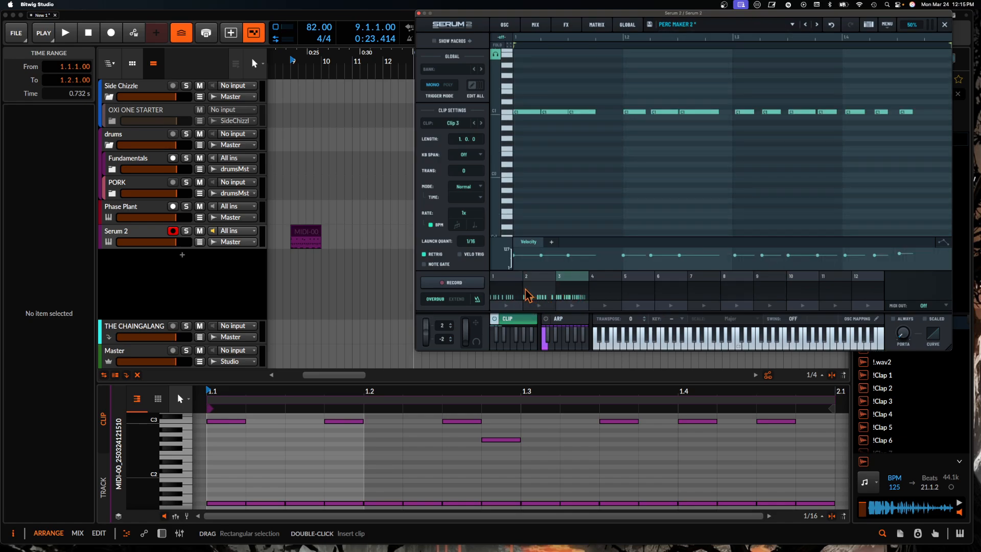
{"action": "left_click", "coordinate": [506, 294]}
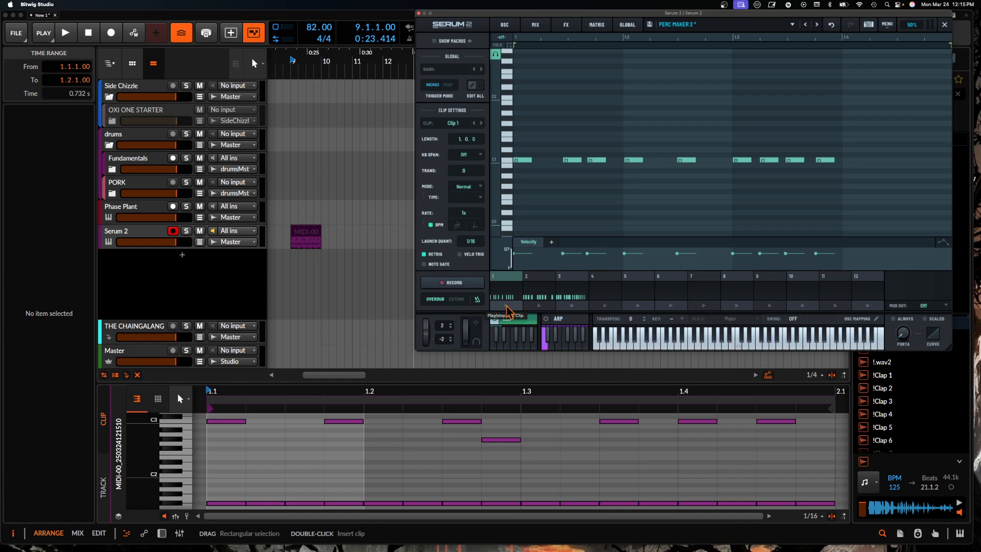
Play clips 1, 2 and 3 of PERC MAKER 2 in turn, then return to the oscillator page
{"action": "left_click", "coordinate": [507, 306]}
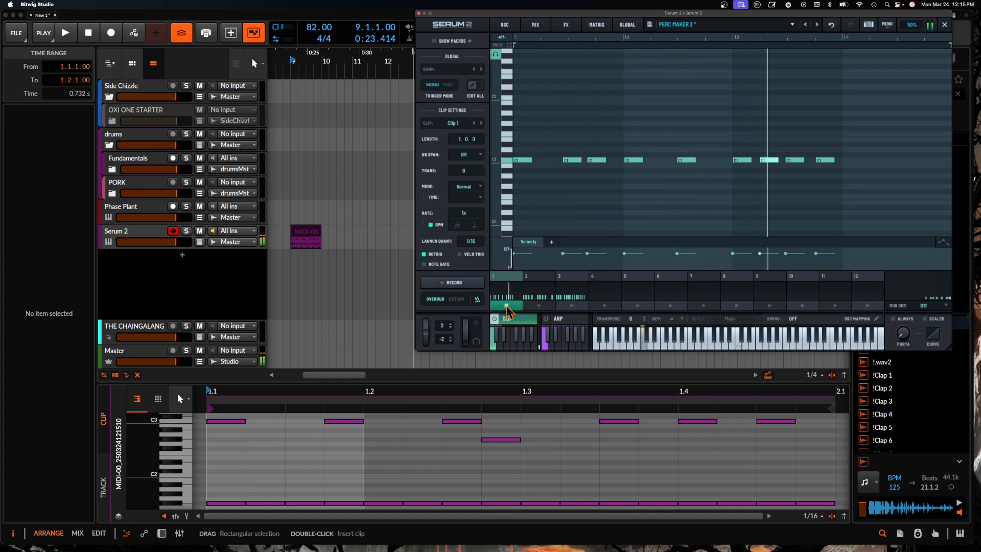
{"action": "left_click", "coordinate": [539, 305]}
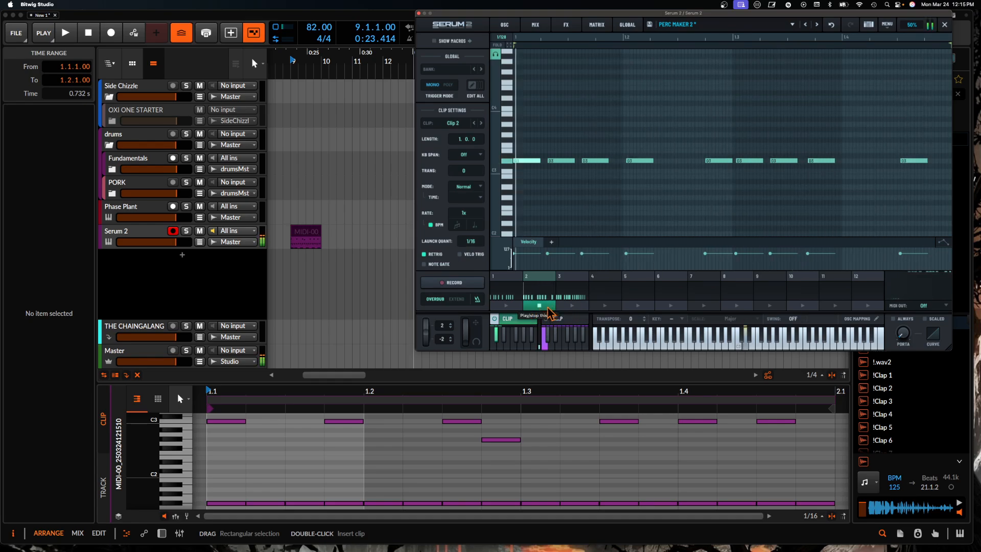
{"action": "left_click", "coordinate": [573, 305]}
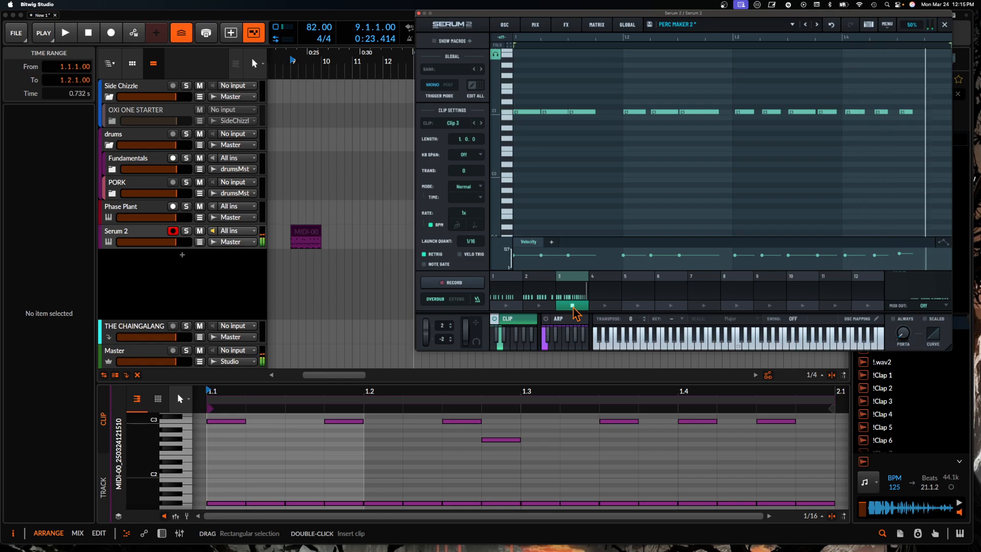
{"action": "left_click", "coordinate": [502, 26]}
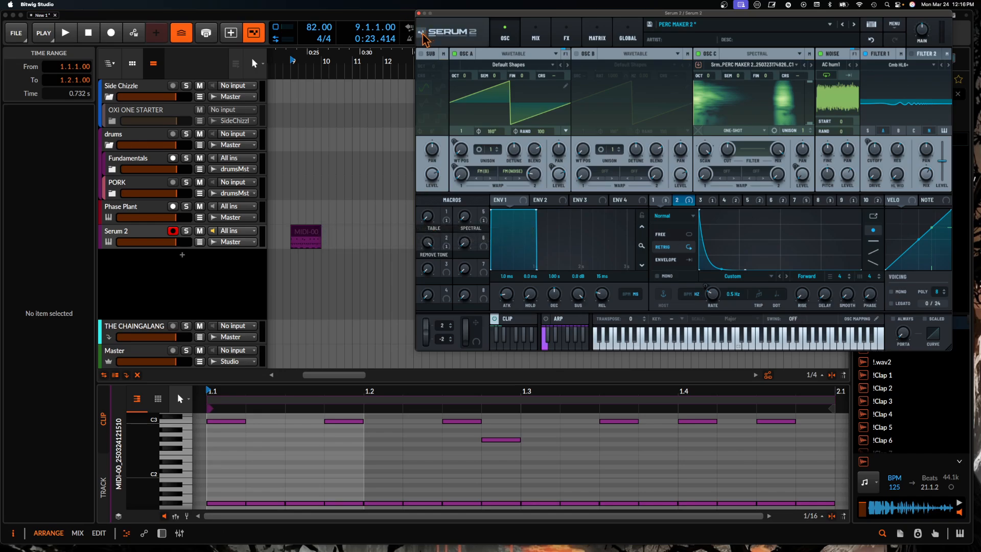
Reset Serum 2 to the Init preset
{"action": "left_click", "coordinate": [748, 30]}
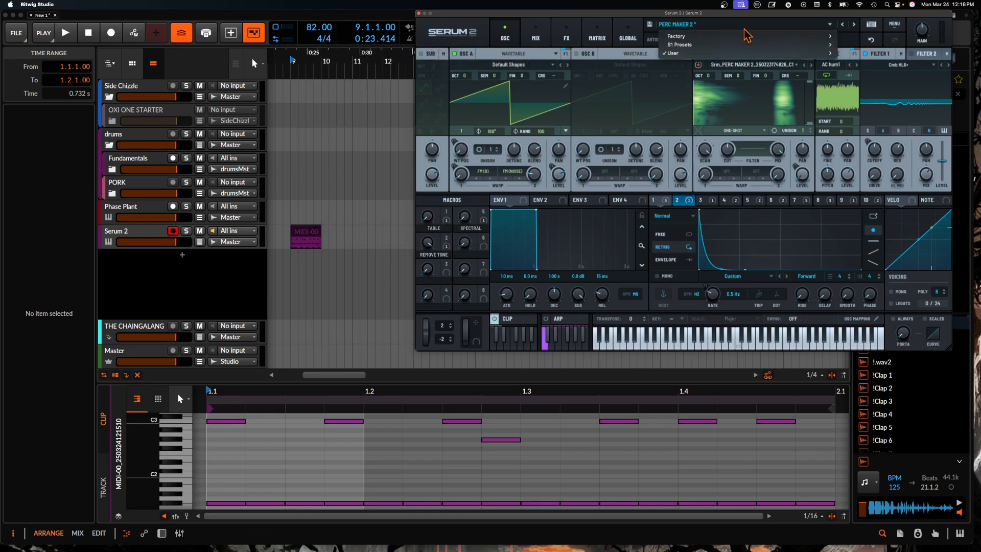
{"action": "left_click", "coordinate": [699, 28]}
{"action": "left_click", "coordinate": [895, 25]}
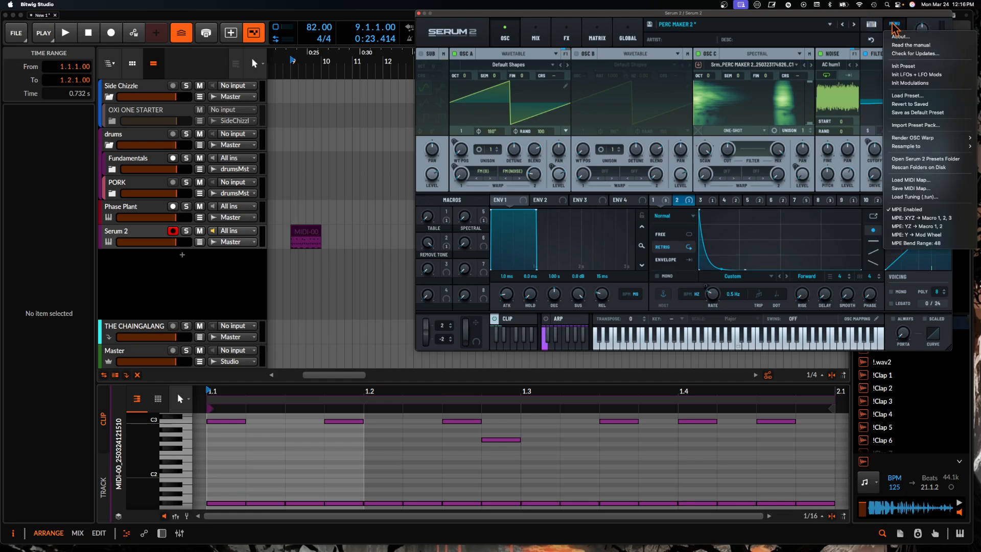
{"action": "left_click", "coordinate": [902, 67]}
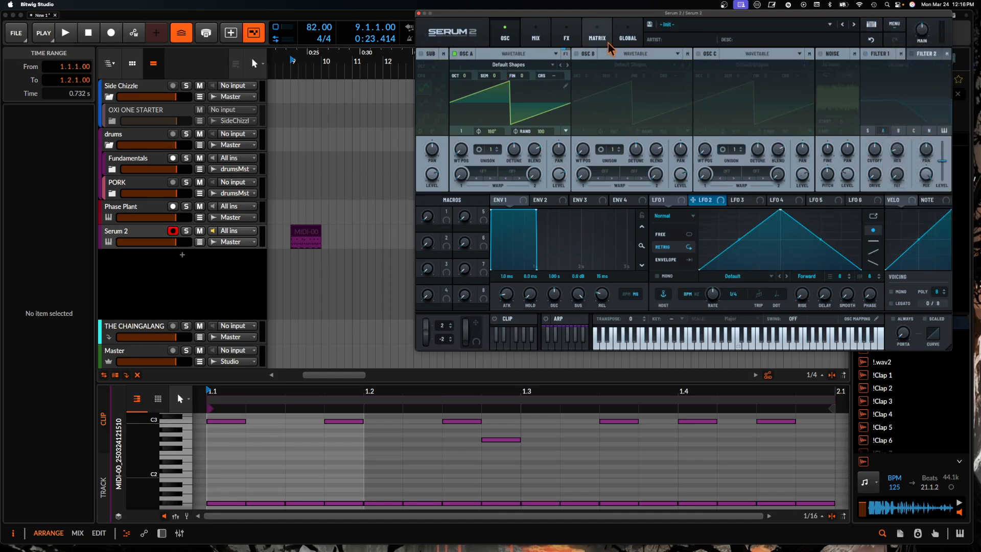
Switch on oscillator C in Serum 2 as a Spectral oscillator and resample the Init patch's output into it
{"action": "left_click", "coordinate": [743, 54]}
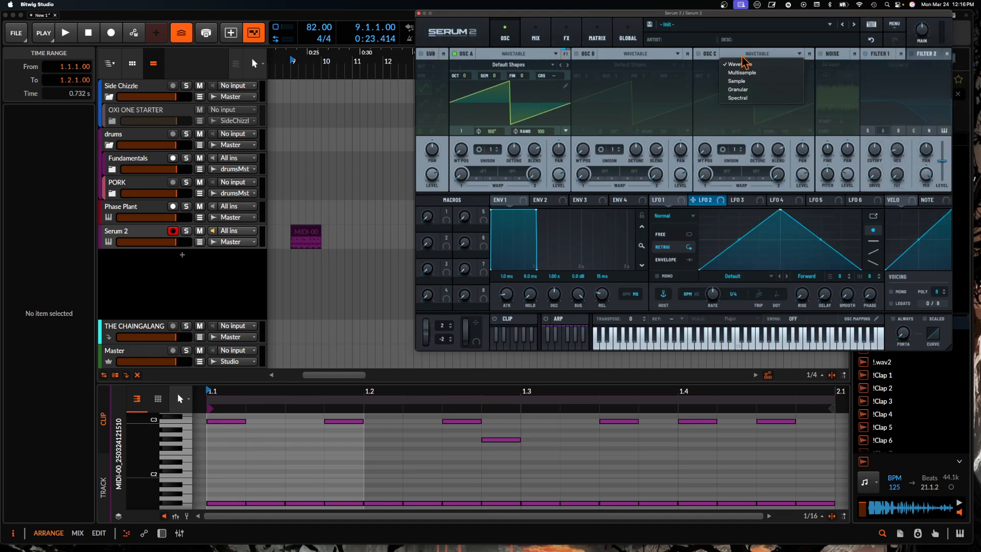
{"action": "left_click", "coordinate": [747, 99]}
{"action": "left_click", "coordinate": [698, 53]}
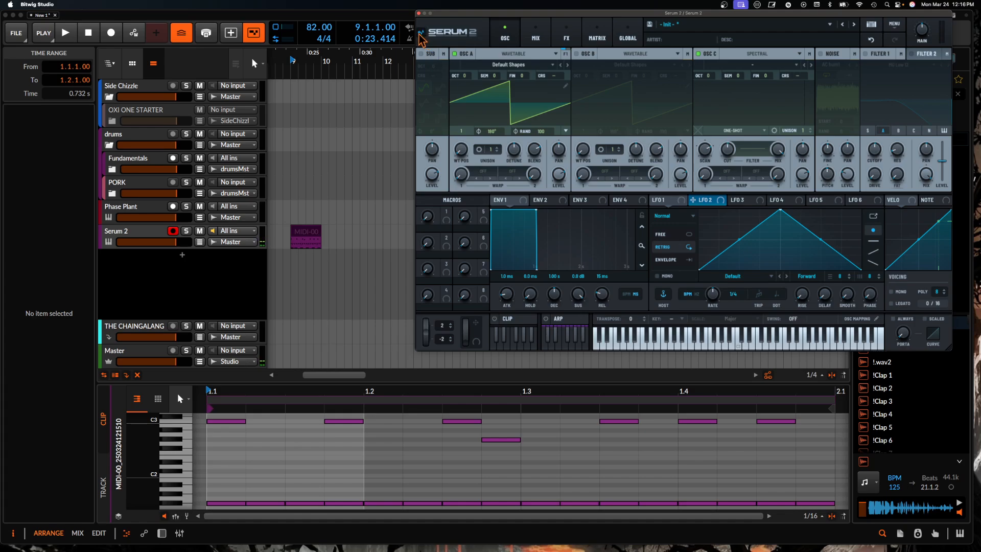
{"action": "left_click_drag", "start_coordinate": [422, 34], "coordinate": [722, 109]}
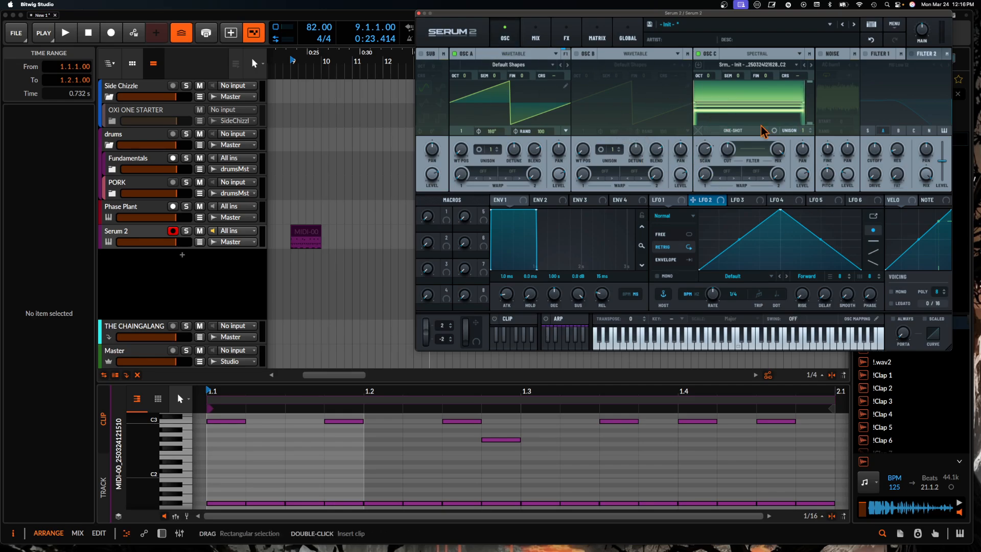
{"action": "left_click", "coordinate": [751, 54]}
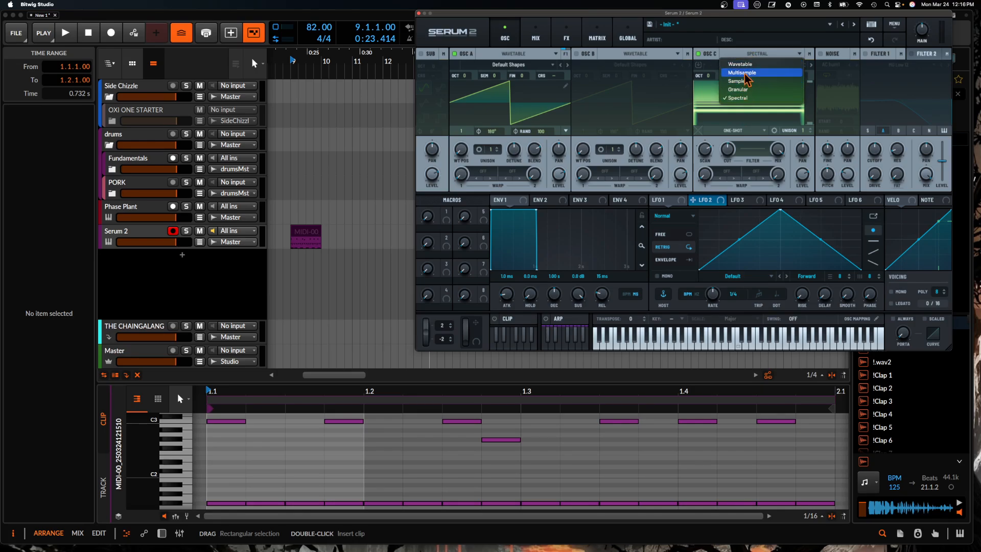
{"action": "left_click", "coordinate": [723, 74]}
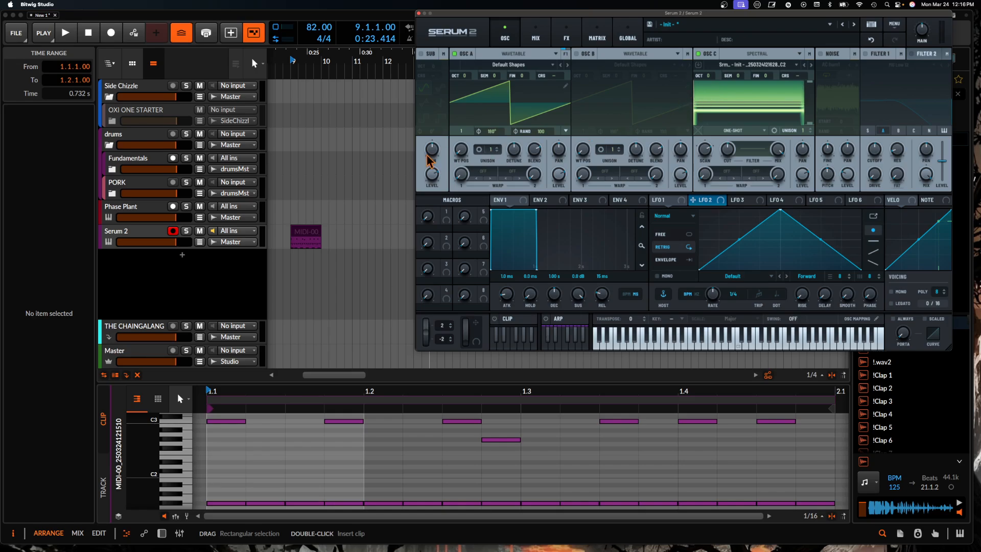
Select the Phase Plant track, open the synth's editor window, and enlarge it so that it partly overlaps Serum 2
{"action": "left_click", "coordinate": [146, 212]}
{"action": "double_click", "coordinate": [148, 214]}
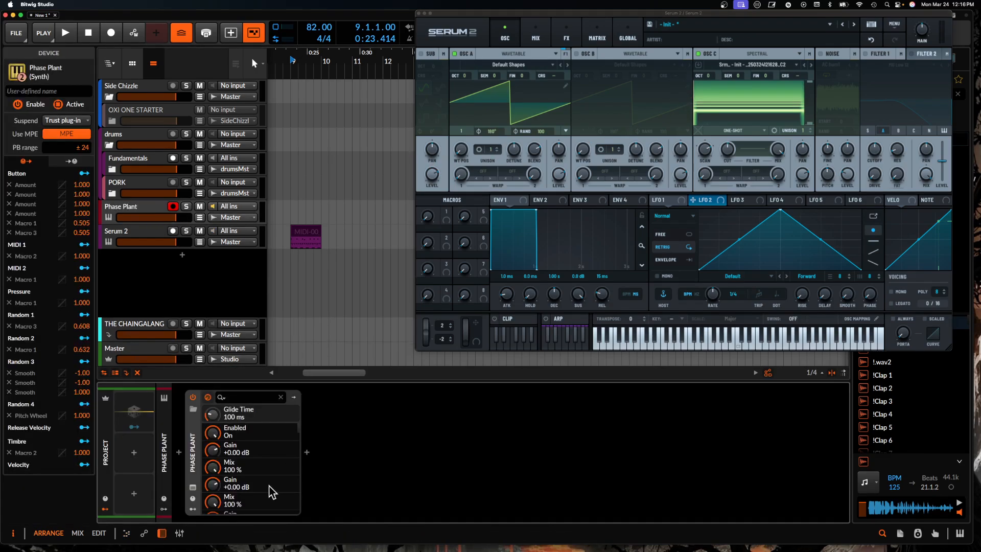
{"action": "left_click", "coordinate": [192, 487]}
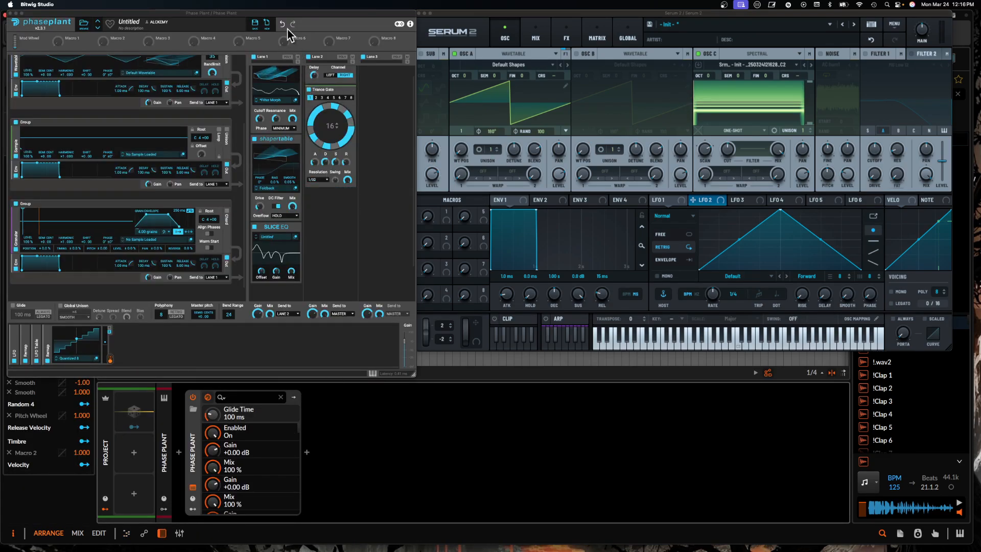
{"action": "left_click_drag", "start_coordinate": [298, 12], "coordinate": [551, 98]}
{"action": "left_click_drag", "start_coordinate": [434, 98], "coordinate": [156, 7]}
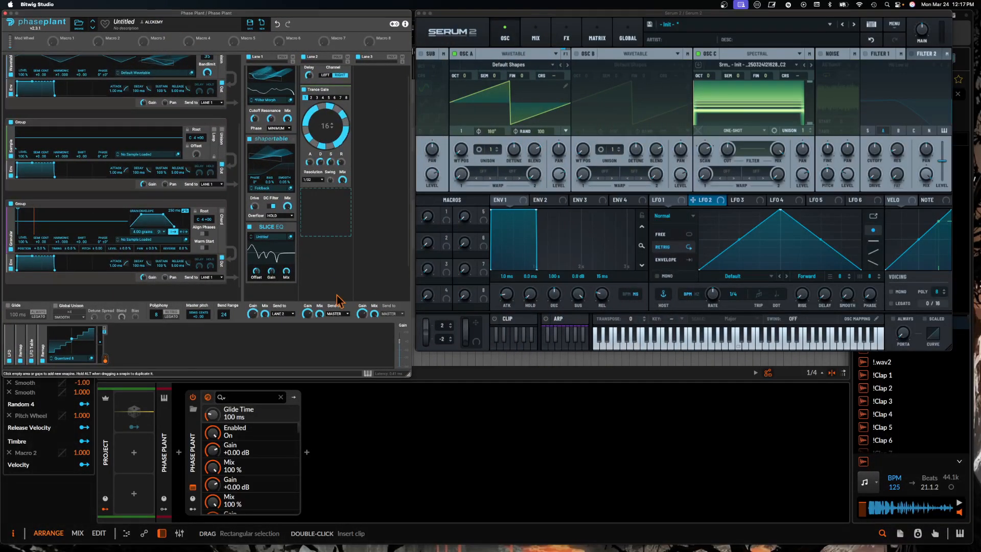
{"action": "left_click_drag", "start_coordinate": [409, 374], "coordinate": [625, 508]}
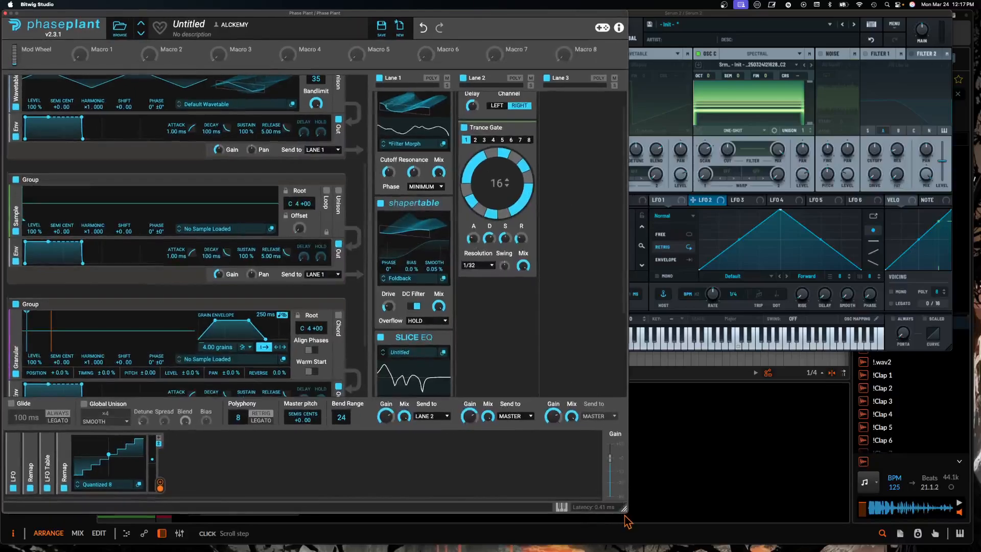
Start a new empty preset in Phase Plant and open the REQUIEM 3 Super Patches folder in the preset browser
{"action": "scroll", "coordinate": [184, 191], "scroll_direction": "up", "scroll_amount": 5}
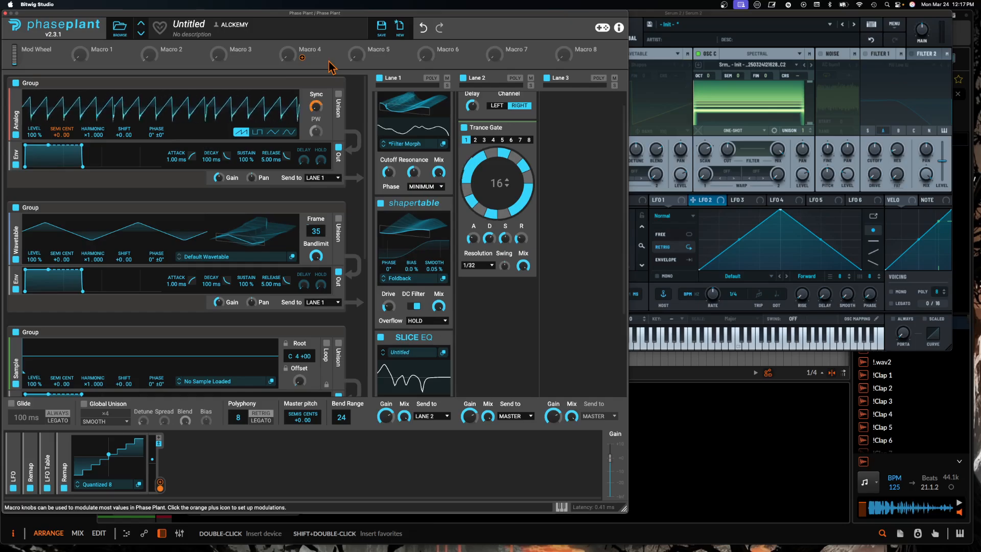
{"action": "left_click", "coordinate": [400, 28]}
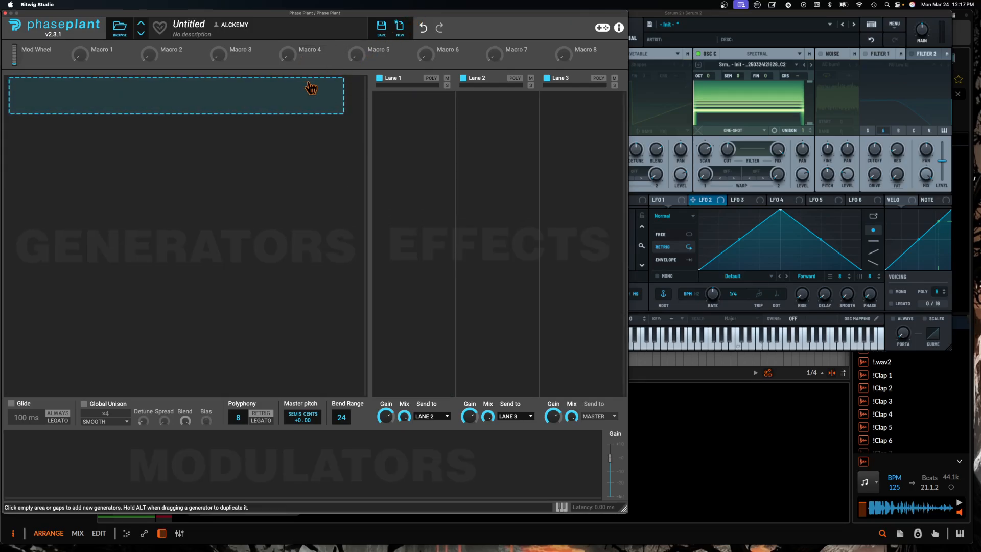
{"action": "left_click", "coordinate": [121, 31]}
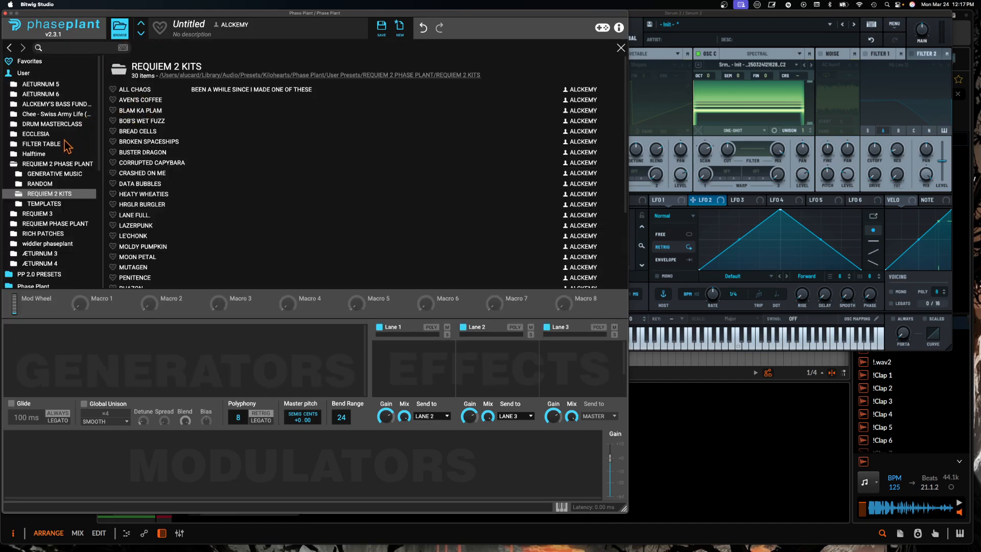
{"action": "left_click", "coordinate": [41, 213]}
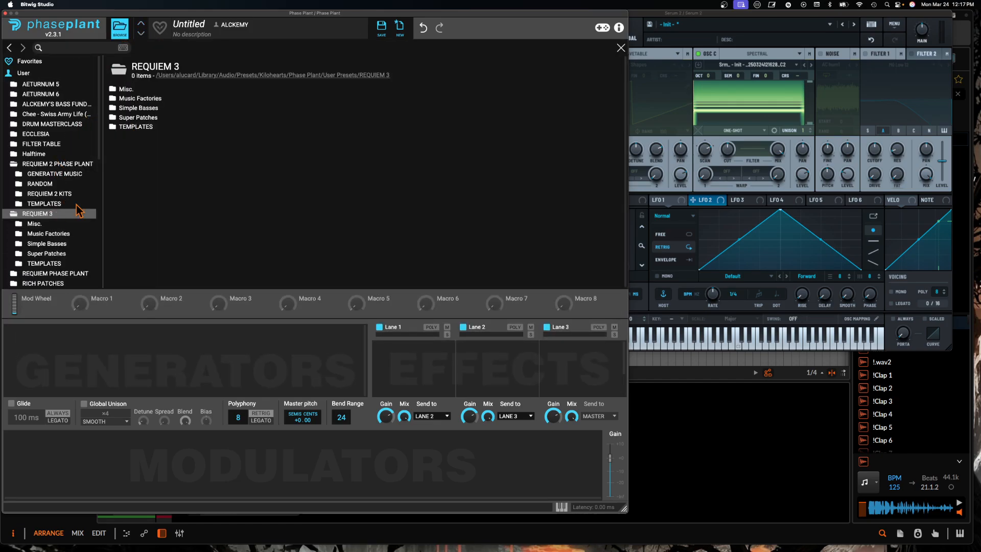
{"action": "double_click", "coordinate": [137, 118]}
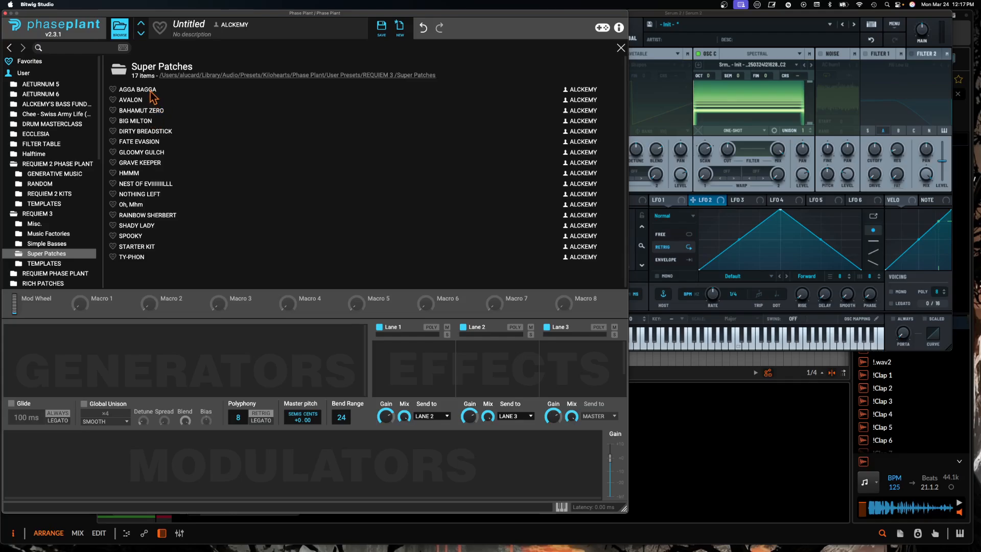
Load the BAHAMUT ZERO super patch and expand the collapsed Multipass and Snap Heap effects in Lane 1
{"action": "double_click", "coordinate": [153, 115]}
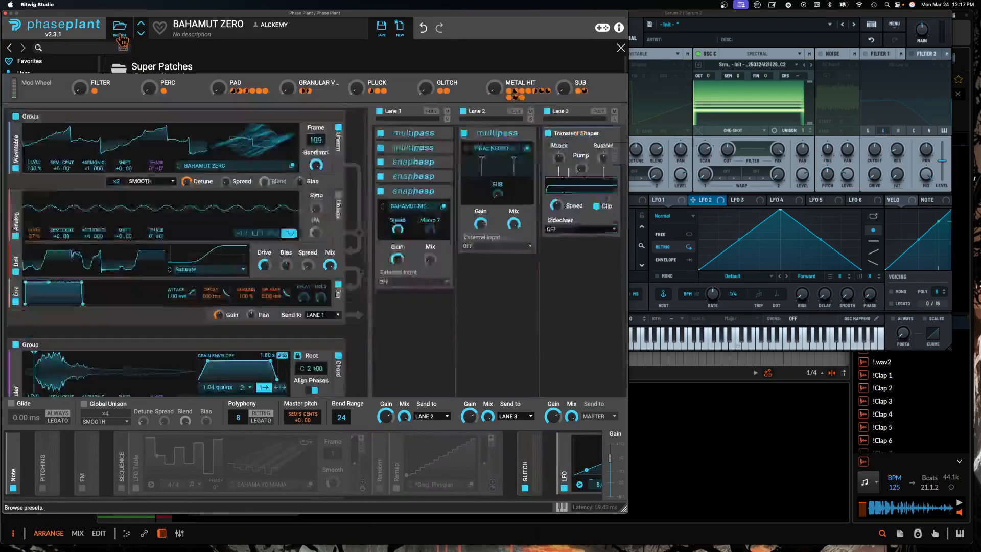
{"action": "left_click", "coordinate": [440, 101]}
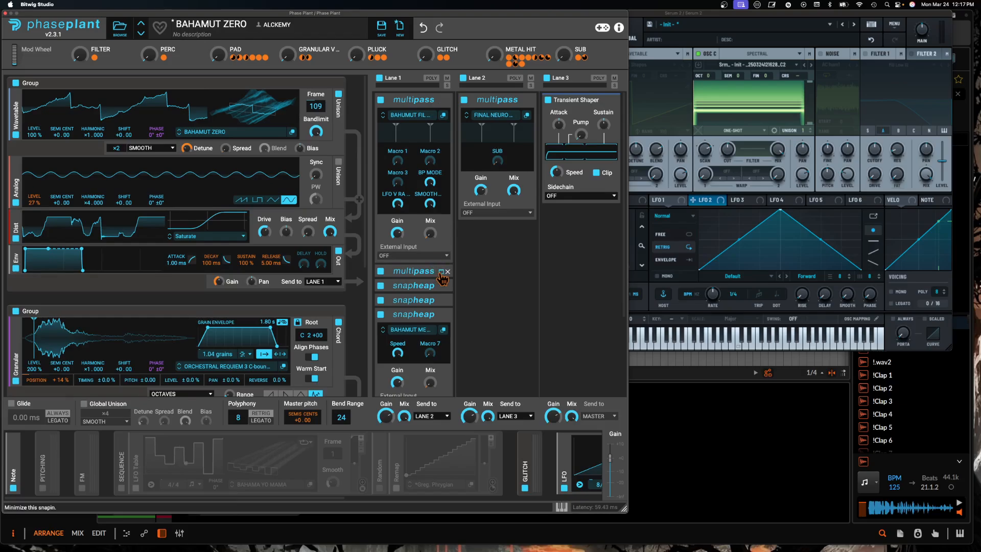
{"action": "left_click", "coordinate": [440, 269]}
{"action": "left_click", "coordinate": [441, 302]}
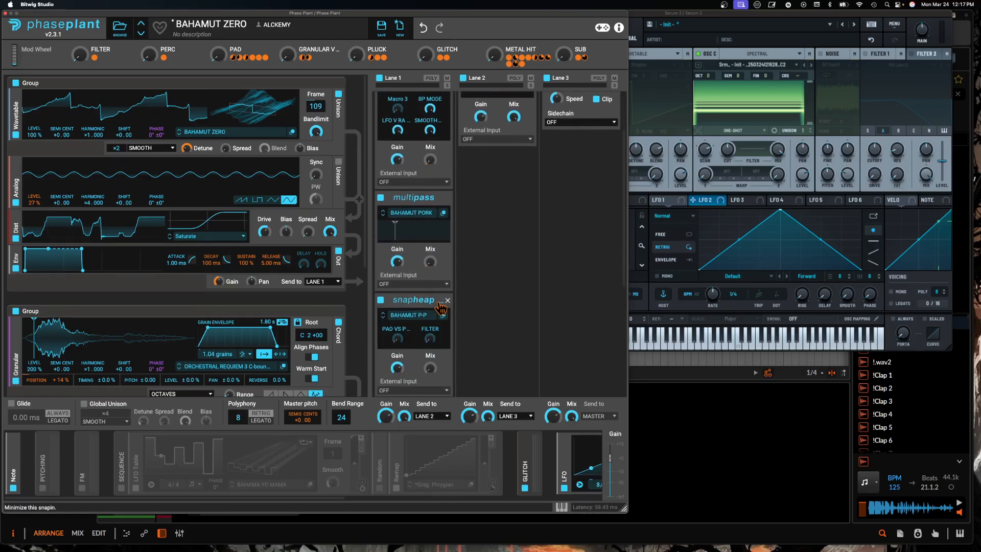
{"action": "scroll", "coordinate": [442, 202], "scroll_direction": "up", "scroll_amount": 5}
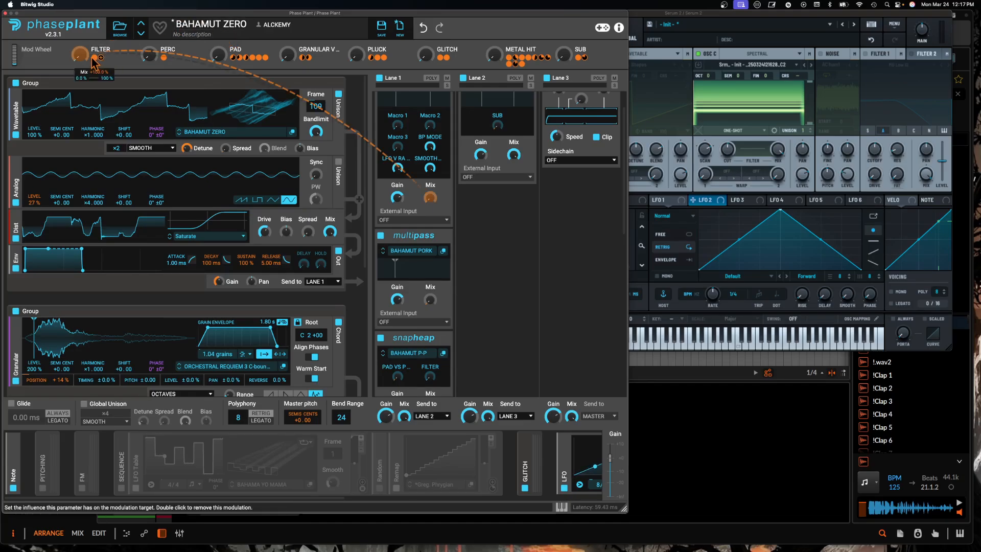
Audition the FILTER, PERC, PAD and GRANULAR macros by sweeping each one and returning it to its start
{"action": "left_click_drag", "start_coordinate": [87, 62], "coordinate": [85, 62]}
{"action": "left_click", "coordinate": [132, 50]}
{"action": "left_click_drag", "start_coordinate": [151, 57], "coordinate": [152, 58]}
{"action": "left_click_drag", "start_coordinate": [222, 61], "coordinate": [223, 59]}
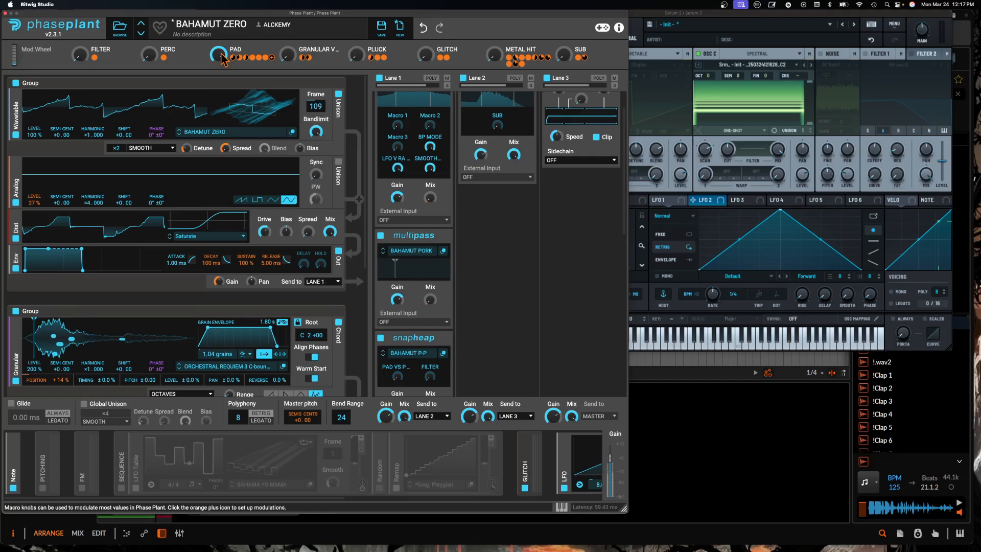
{"action": "left_click_drag", "start_coordinate": [219, 56], "coordinate": [218, 59]}
{"action": "left_click_drag", "start_coordinate": [289, 57], "coordinate": [297, 59]}
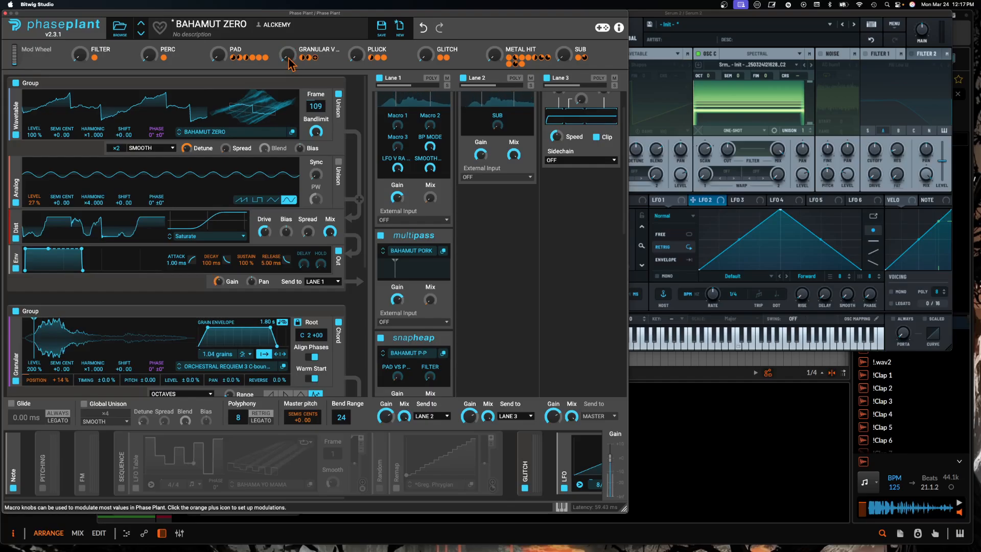
Audition the PLUCK, GLITCH and METAL HIT macros one by one, and raise the SUB macro
{"action": "left_click_drag", "start_coordinate": [364, 56], "coordinate": [361, 107]}
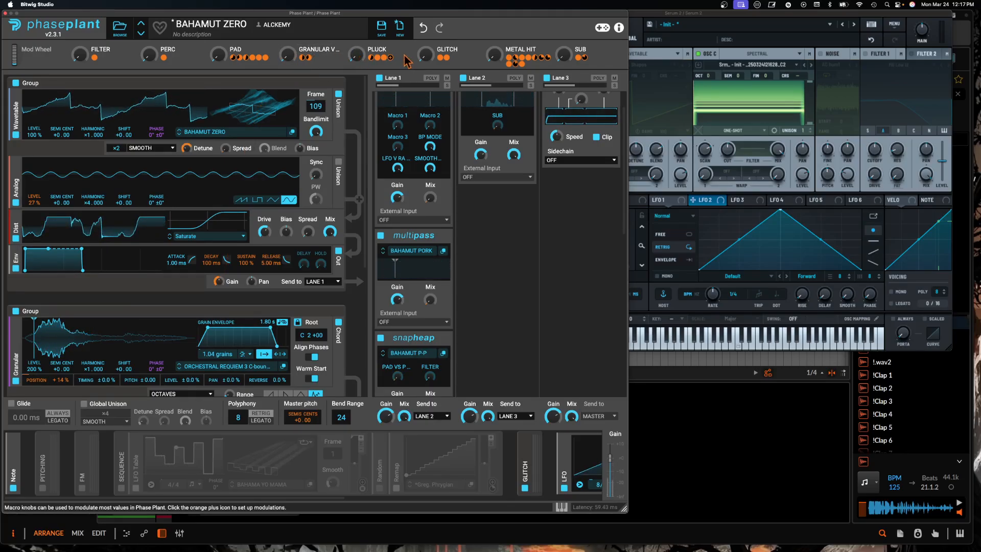
{"action": "left_click_drag", "start_coordinate": [427, 55], "coordinate": [427, 13]}
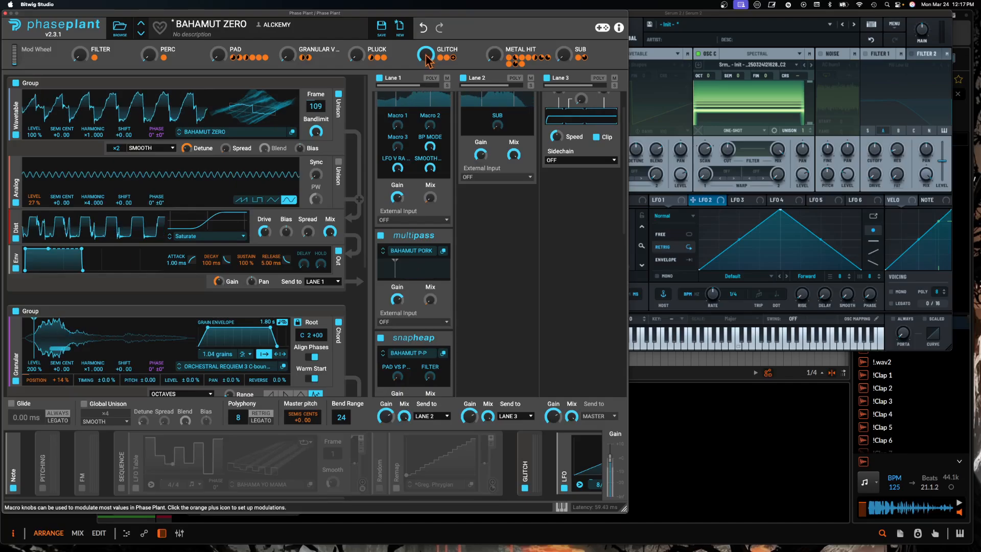
{"action": "left_click_drag", "start_coordinate": [426, 56], "coordinate": [427, 102]}
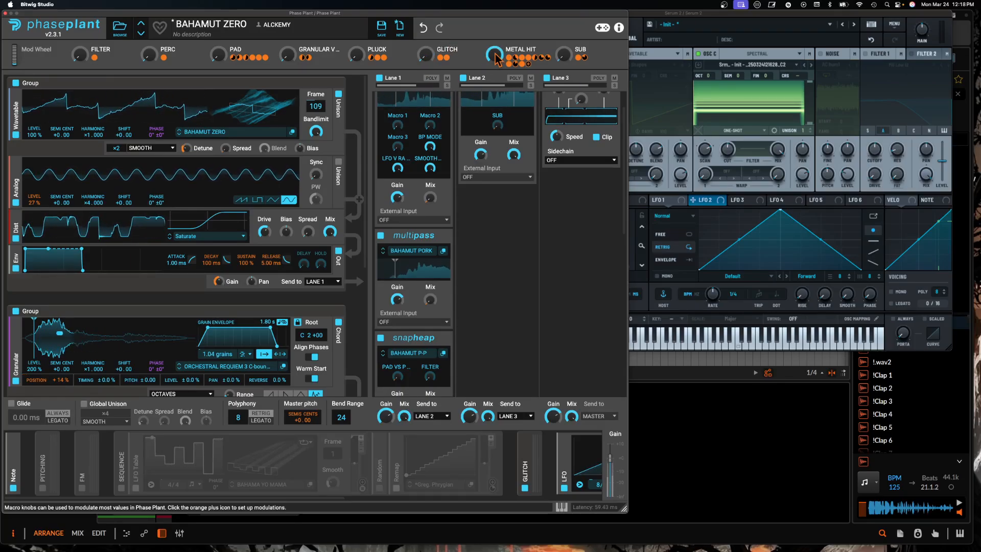
{"action": "left_click_drag", "start_coordinate": [495, 50], "coordinate": [495, 100]}
{"action": "left_click_drag", "start_coordinate": [563, 56], "coordinate": [563, 11]}
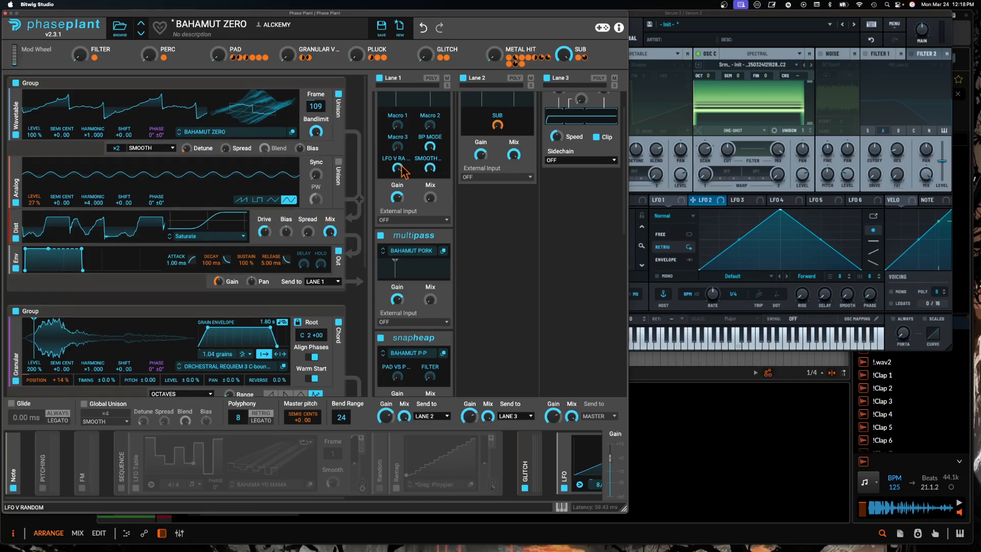
Collapse Lane 1's first Multipass and load REQUIEM 3 TEMPLATE DELTA from the REQUIEM 3 TEMPLATES folder
{"action": "scroll", "coordinate": [402, 174], "scroll_direction": "up", "scroll_amount": 2}
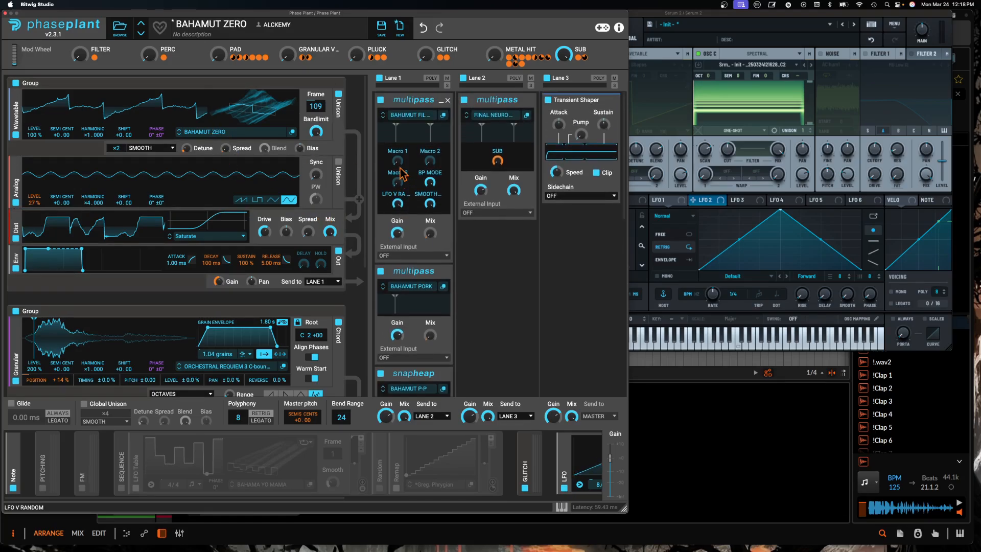
{"action": "left_click", "coordinate": [442, 101]}
{"action": "left_click", "coordinate": [119, 28]}
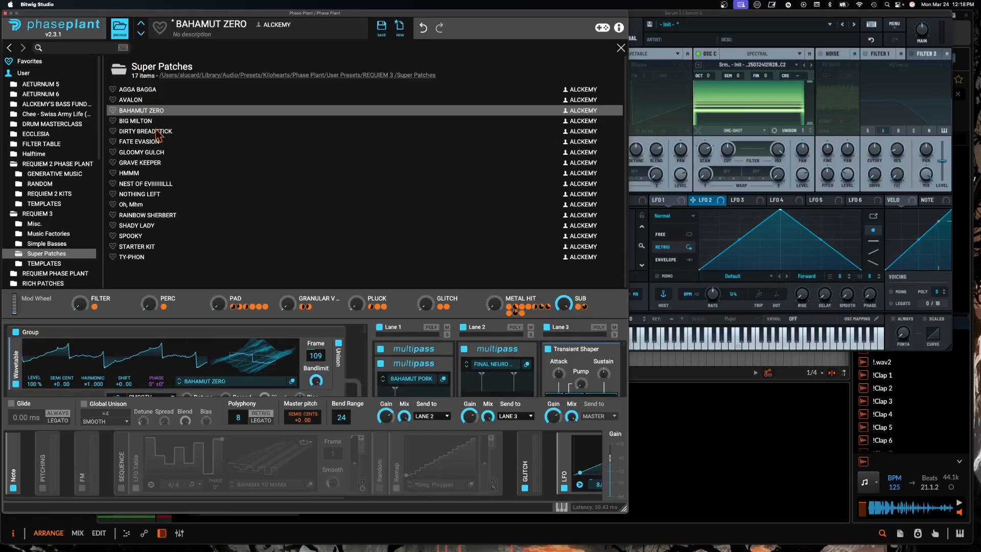
{"action": "left_click", "coordinate": [44, 264]}
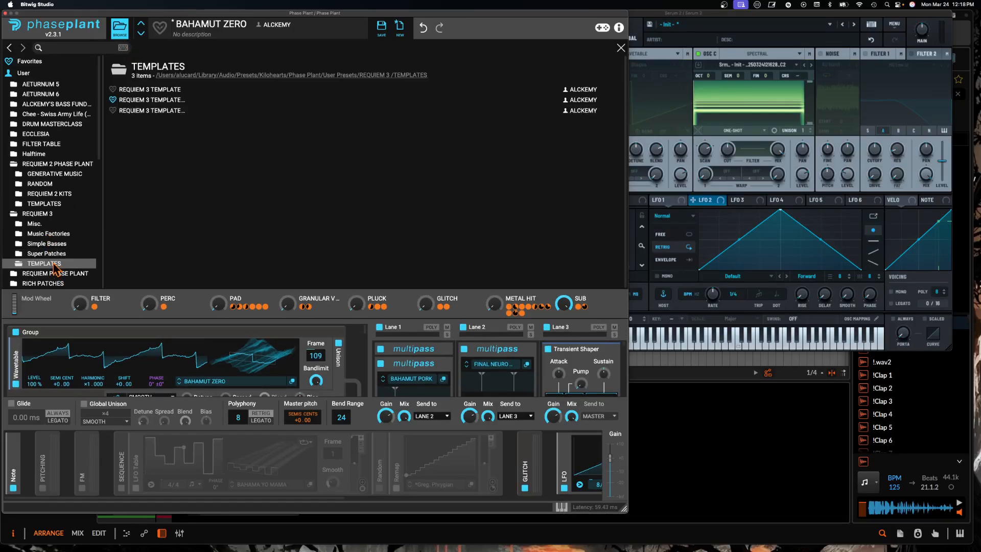
{"action": "double_click", "coordinate": [167, 101]}
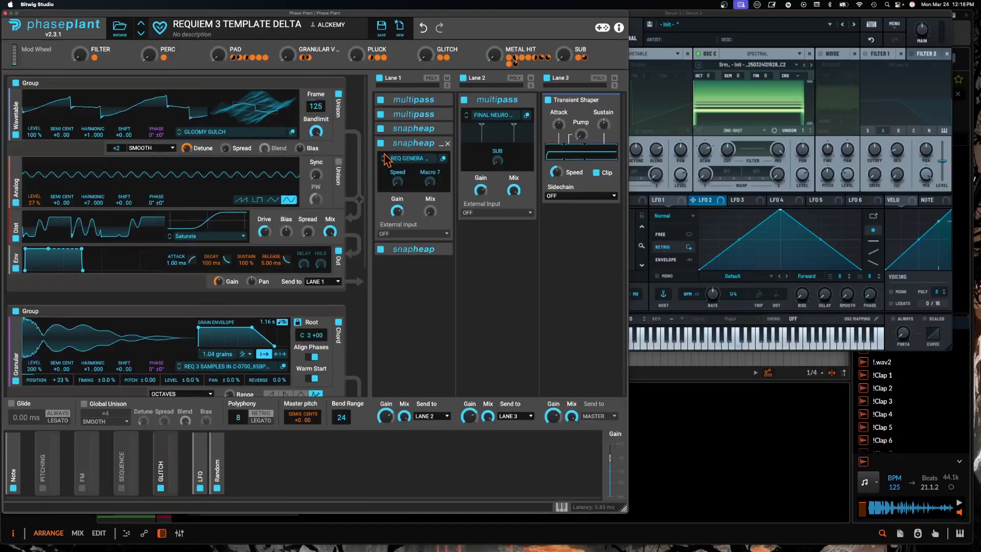
Expand Lane 1's first Multipass and load the FATE EVASION PORK preset into it
{"action": "left_click", "coordinate": [446, 110]}
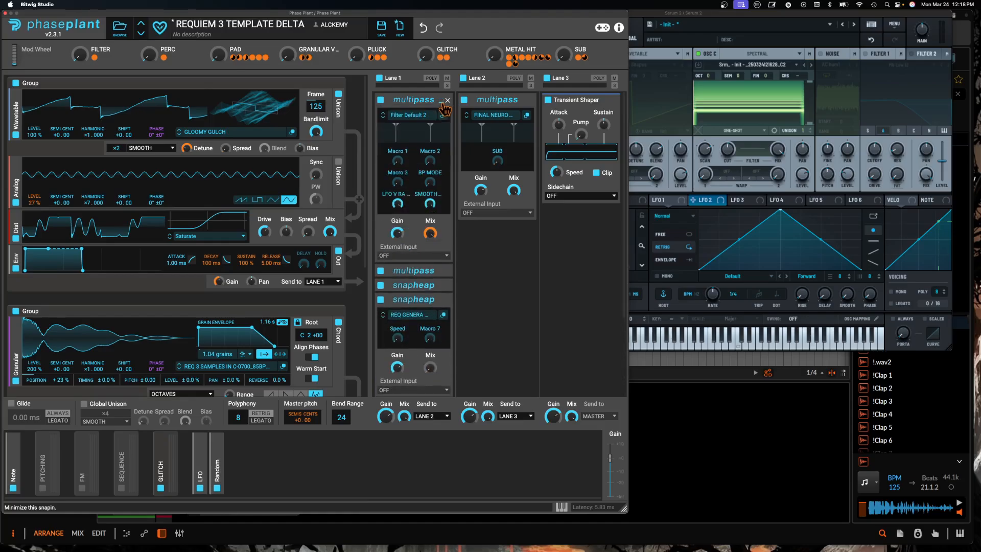
{"action": "left_click", "coordinate": [428, 115]}
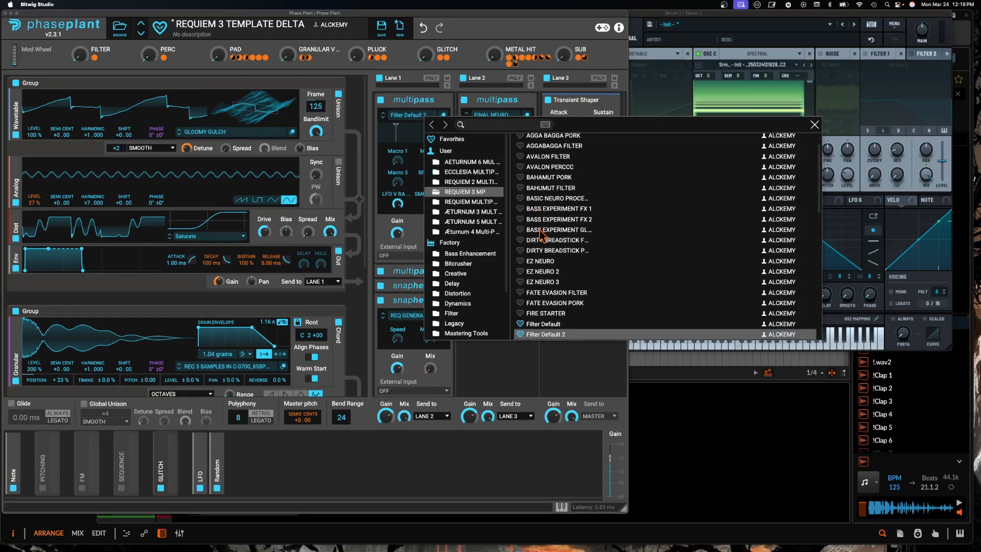
{"action": "scroll", "coordinate": [541, 220], "scroll_direction": "down", "scroll_amount": 2}
{"action": "left_click", "coordinate": [562, 276]}
{"action": "left_click", "coordinate": [394, 118]}
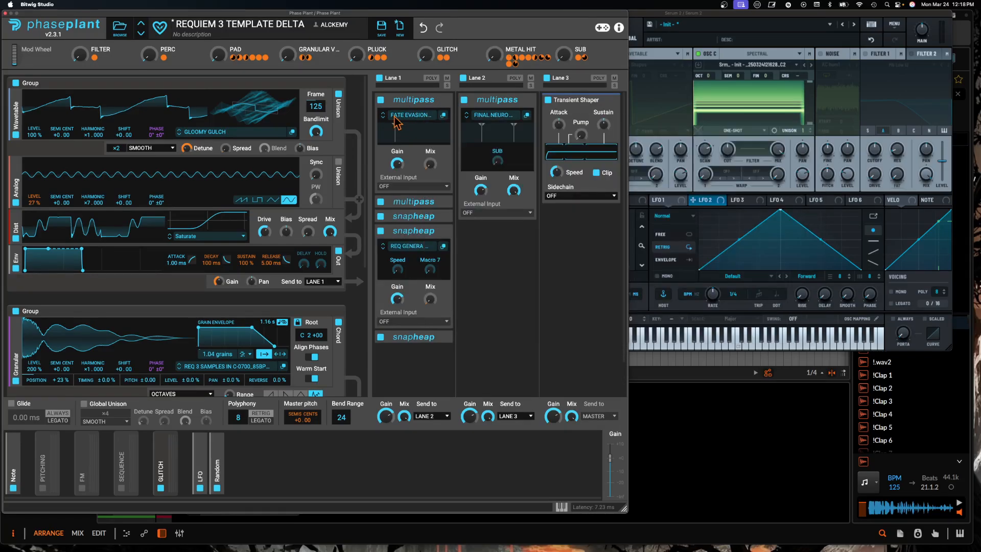
Expand Lane 1's second Multipass and load the GLOOMY GULCH FILTER preset into the first one
{"action": "left_click", "coordinate": [407, 203]}
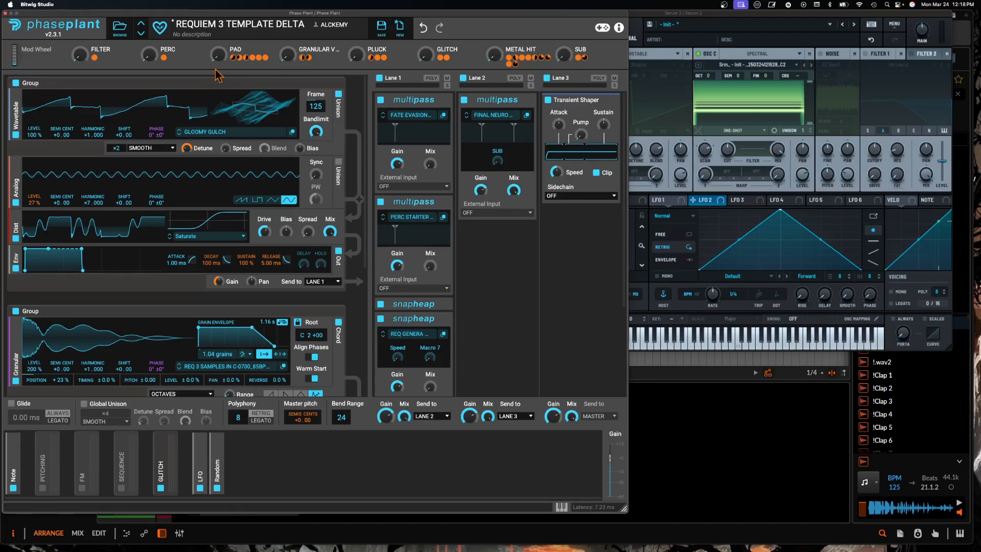
{"action": "left_click", "coordinate": [426, 122]}
{"action": "scroll", "coordinate": [582, 247], "scroll_direction": "down", "scroll_amount": 5}
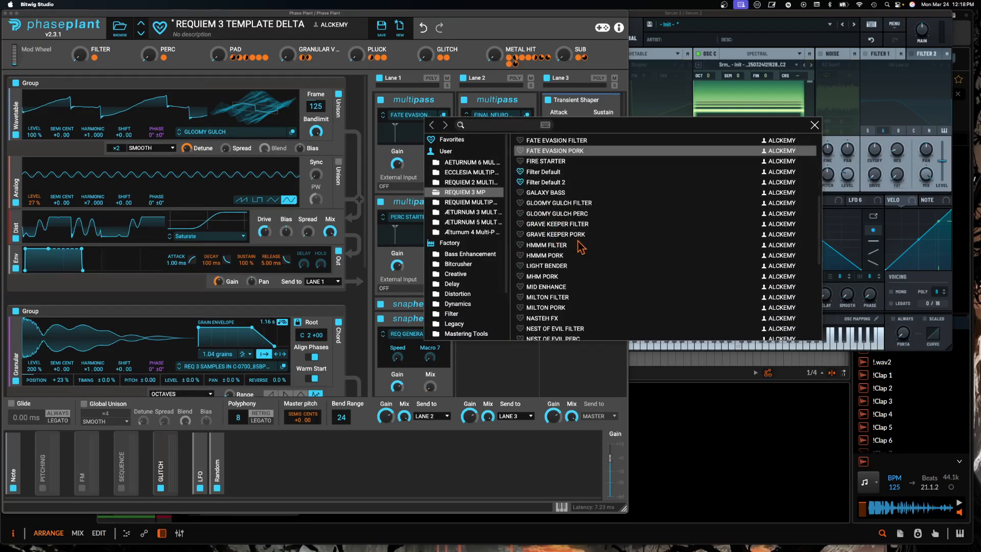
{"action": "left_click", "coordinate": [569, 203]}
{"action": "left_click", "coordinate": [814, 124]}
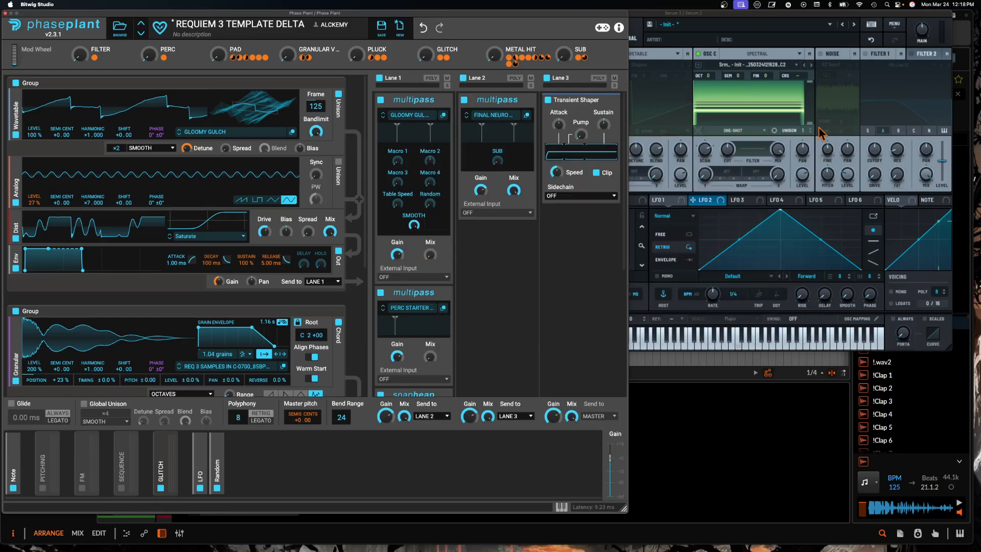
Inspect the bands, snapins and modulators of the GLOOMY GULCH FILTER Multipass in its own editor window
{"action": "left_click", "coordinate": [444, 115]}
{"action": "left_click_drag", "start_coordinate": [462, 121], "coordinate": [204, 22]}
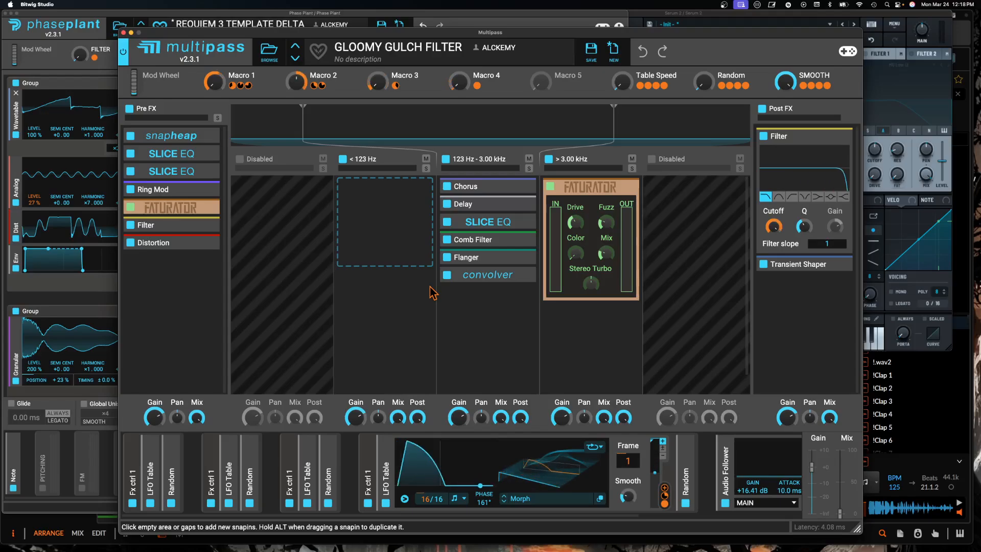
{"action": "left_click", "coordinate": [123, 32]}
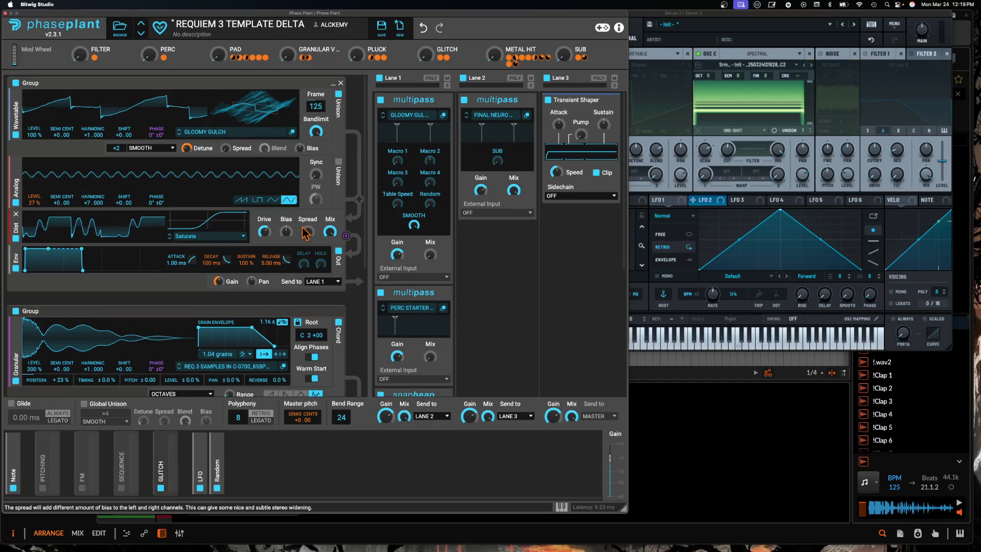
Close the Serum 2 and Phase Plant plug-in windows to reveal the Bitwig arrangement
{"action": "left_click", "coordinate": [656, 21]}
{"action": "left_click", "coordinate": [420, 13]}
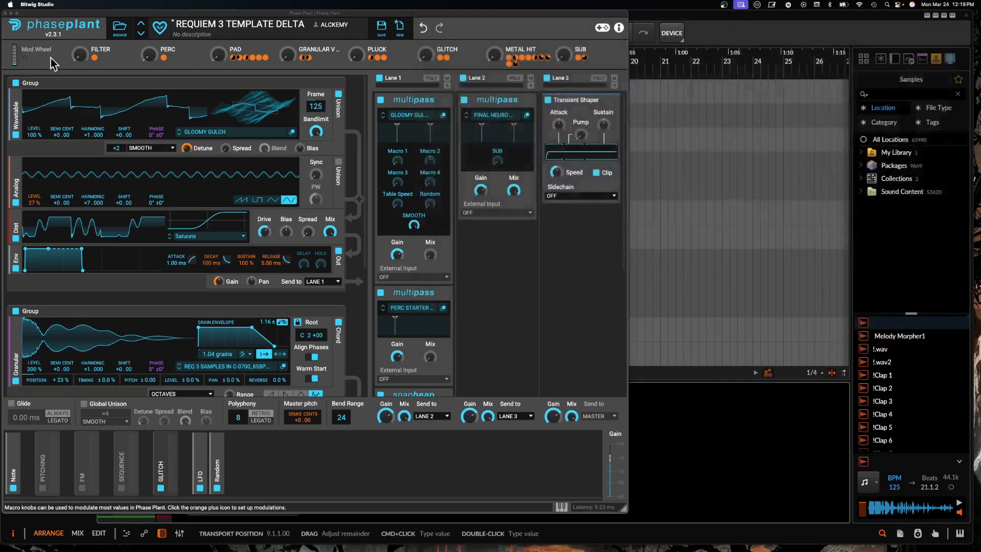
{"action": "left_click", "coordinate": [6, 14]}
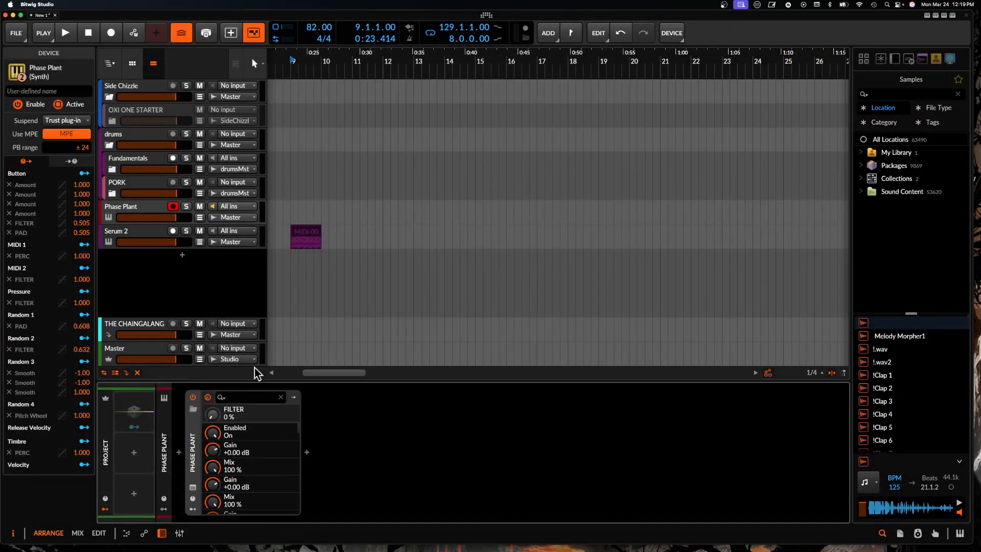
Insert the Serum 2 FX plug-in after Serum 2 in the Serum 2 track's device chain
{"action": "left_click", "coordinate": [136, 240]}
{"action": "left_click", "coordinate": [308, 452]}
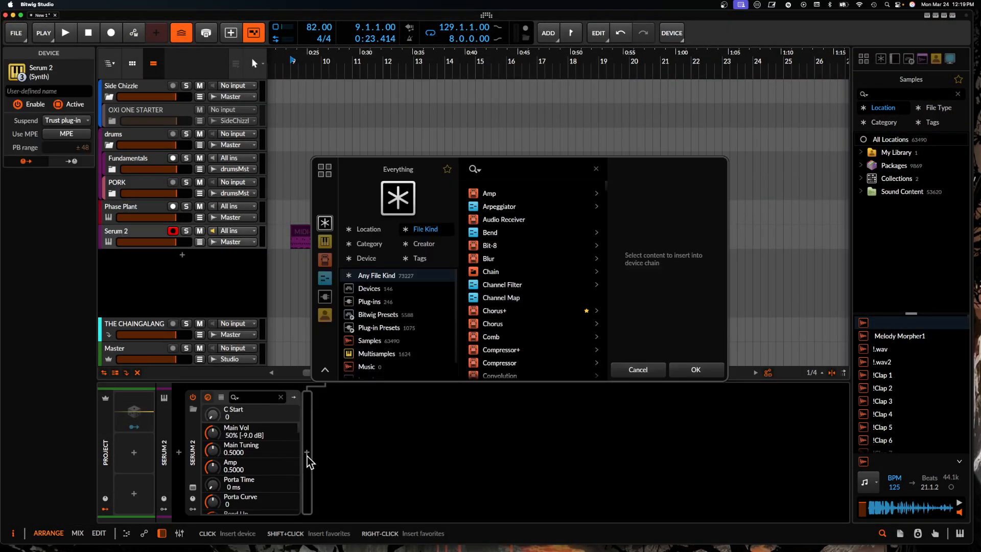
{"action": "type", "text": "SERUM"}
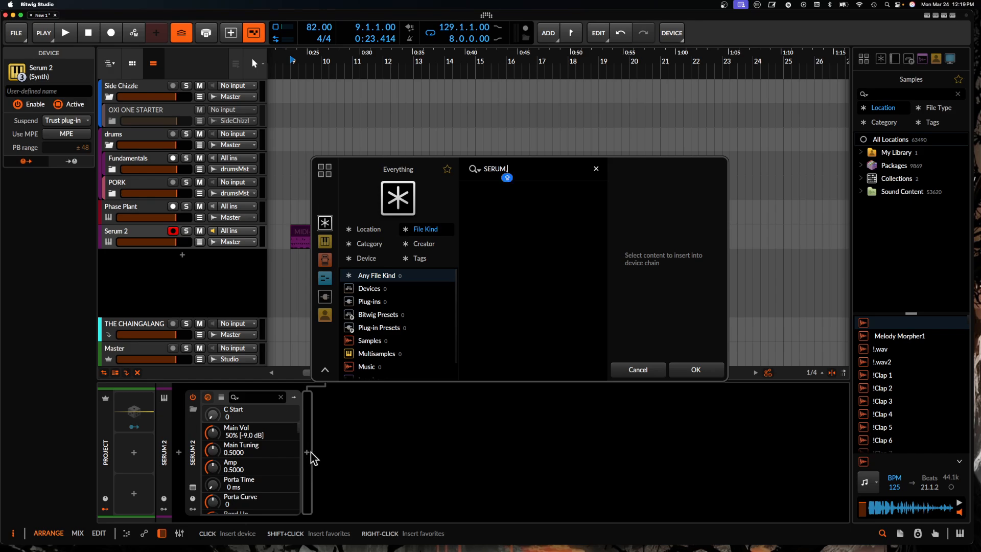
{"action": "left_click", "coordinate": [498, 206]}
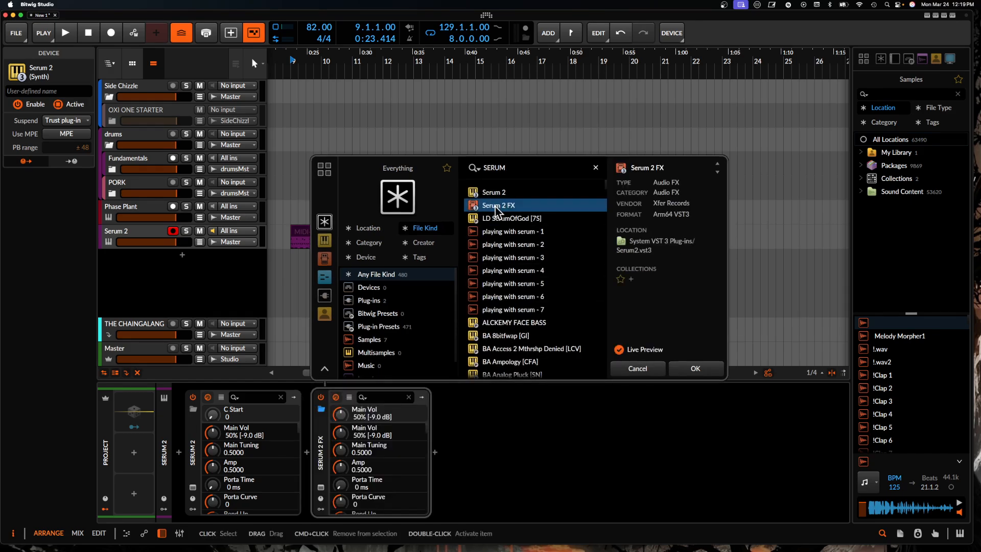
{"action": "left_click", "coordinate": [707, 368]}
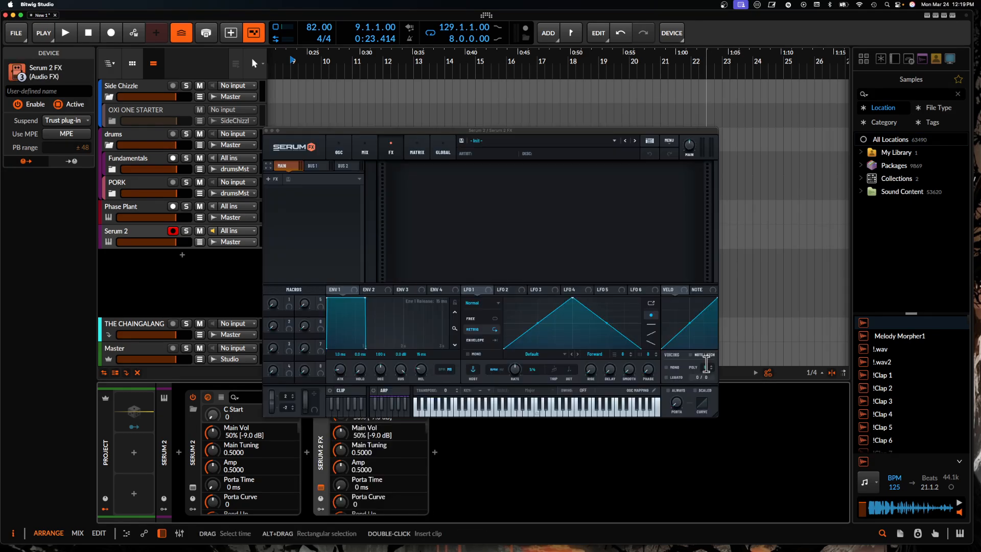
Look through envelopes 1 to 4 in the Serum 2 FX window
{"action": "left_click", "coordinate": [372, 293]}
{"action": "left_click", "coordinate": [338, 291]}
{"action": "left_click", "coordinate": [378, 291]}
{"action": "left_click", "coordinate": [407, 291]}
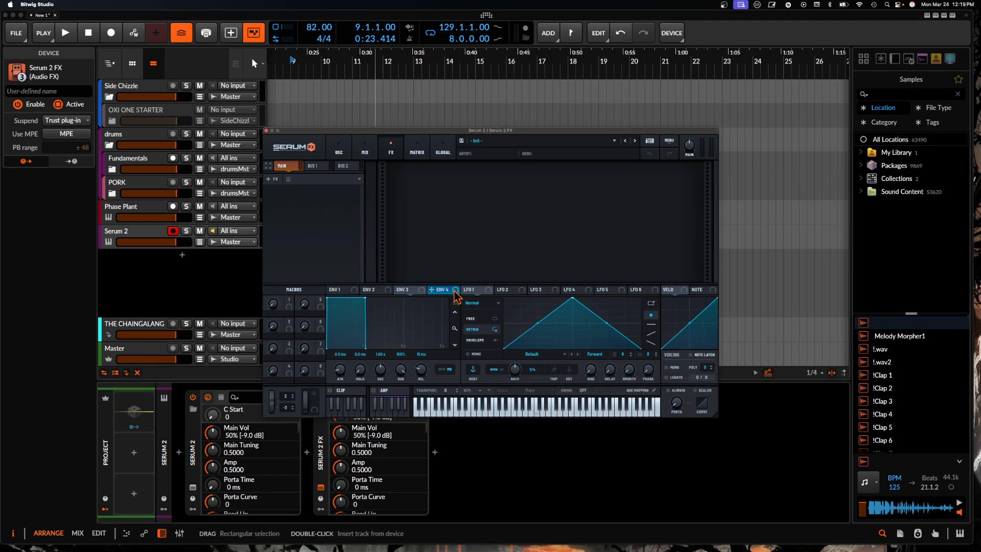
Reopen the Serum 2 window and view its Bus 2 effects rack alongside Serum 2 FX
{"action": "left_click", "coordinate": [208, 397]}
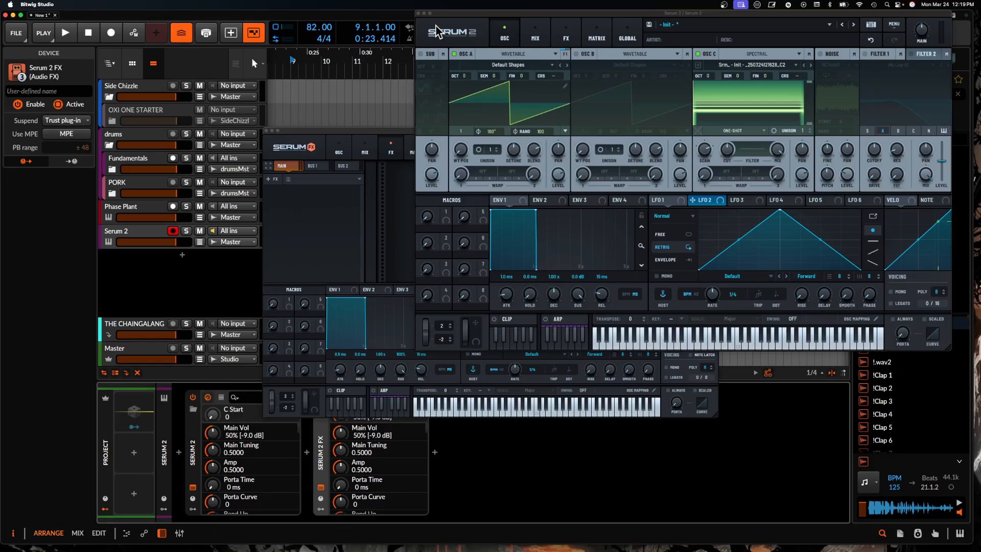
{"action": "left_click", "coordinate": [418, 13]}
{"action": "left_click", "coordinate": [193, 487]}
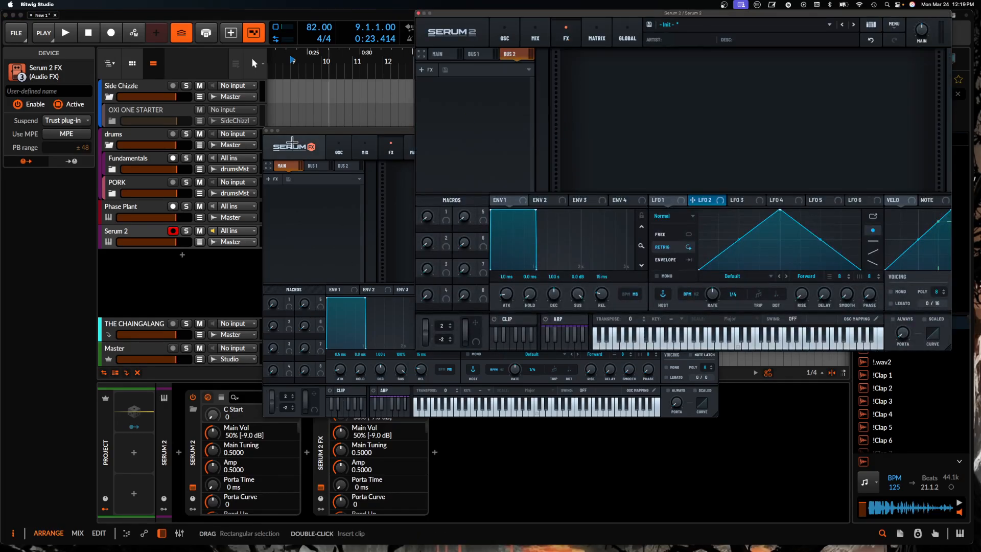
{"action": "left_click", "coordinate": [322, 463]}
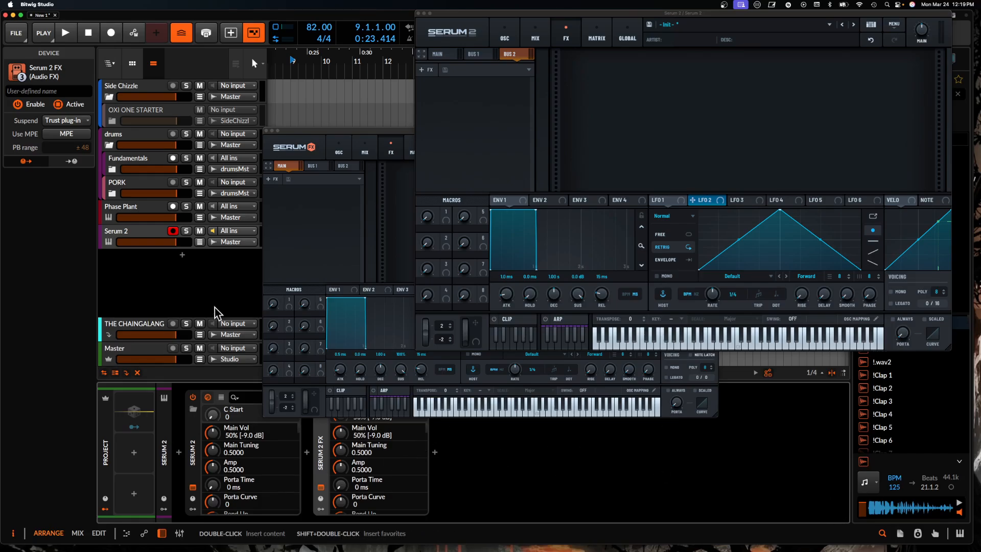
Reopen the Phase Plant window, collapse the PERC STARTER Multipass and move it from Lane 1 to the end of Lane 2
{"action": "left_click", "coordinate": [139, 214]}
{"action": "left_click", "coordinate": [194, 490]}
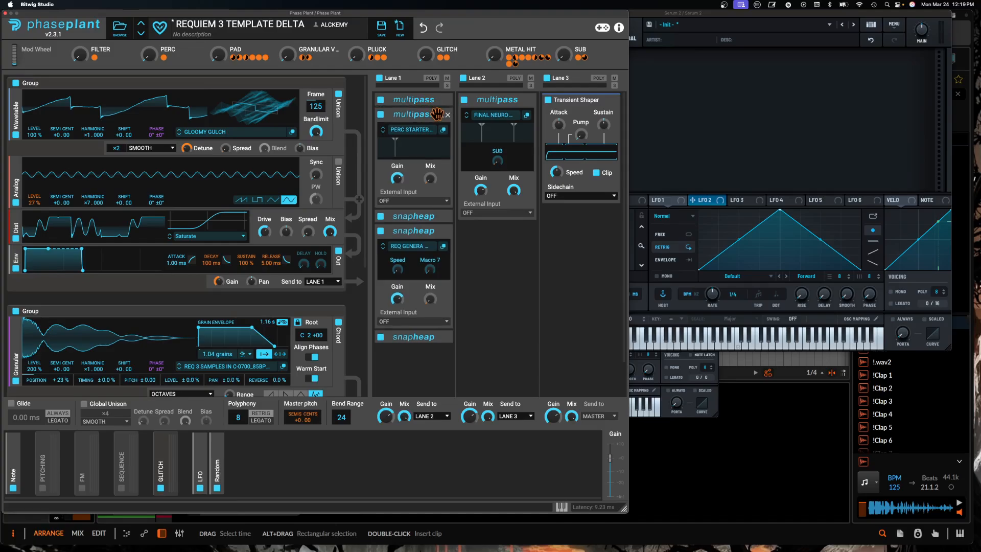
{"action": "left_click", "coordinate": [442, 115]}
{"action": "left_click_drag", "start_coordinate": [421, 117], "coordinate": [498, 225]}
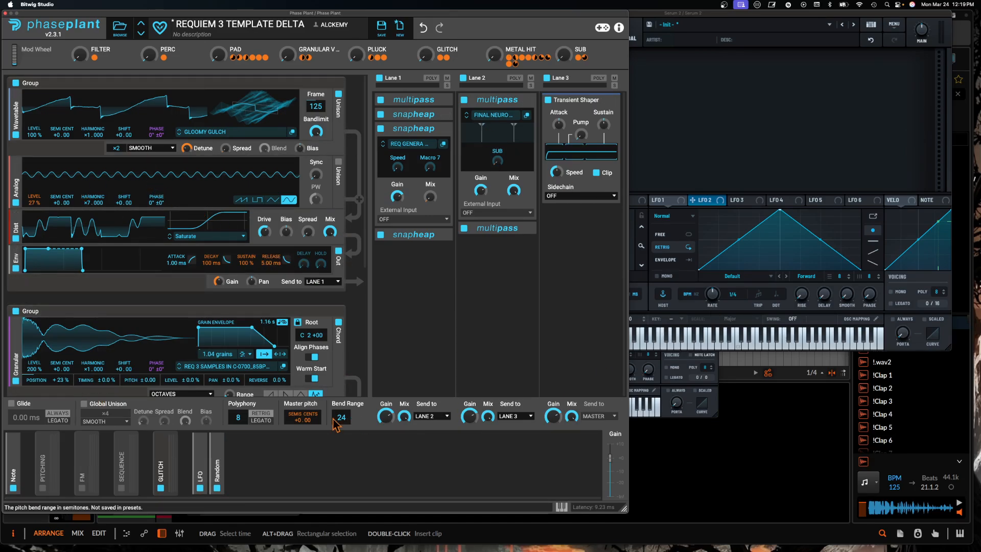
Load the DREAM CATCHER preset from the GENERATIVE MUSIC folder of REQUIEM 2 PHASE PLANT and close the preset browser
{"action": "left_click", "coordinate": [120, 28]}
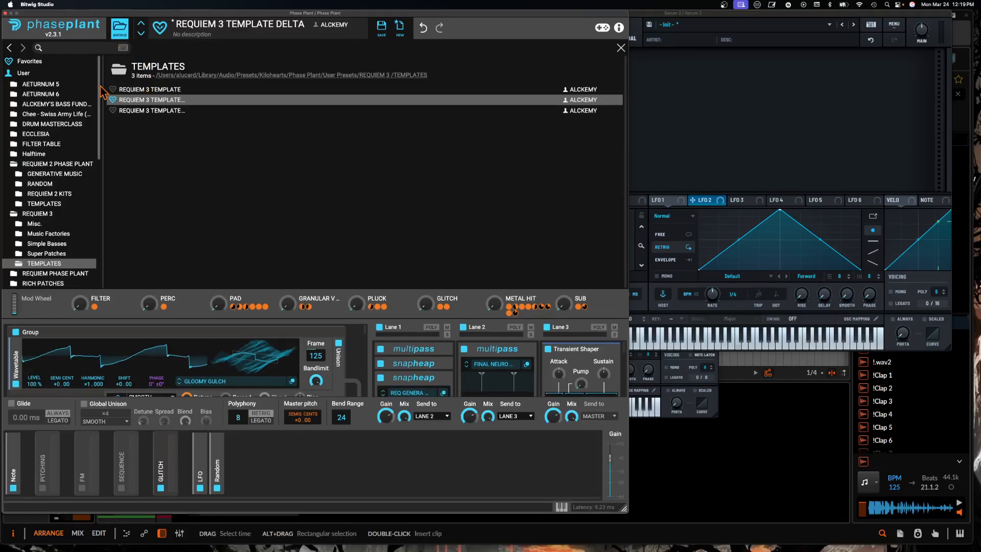
{"action": "left_click", "coordinate": [53, 174]}
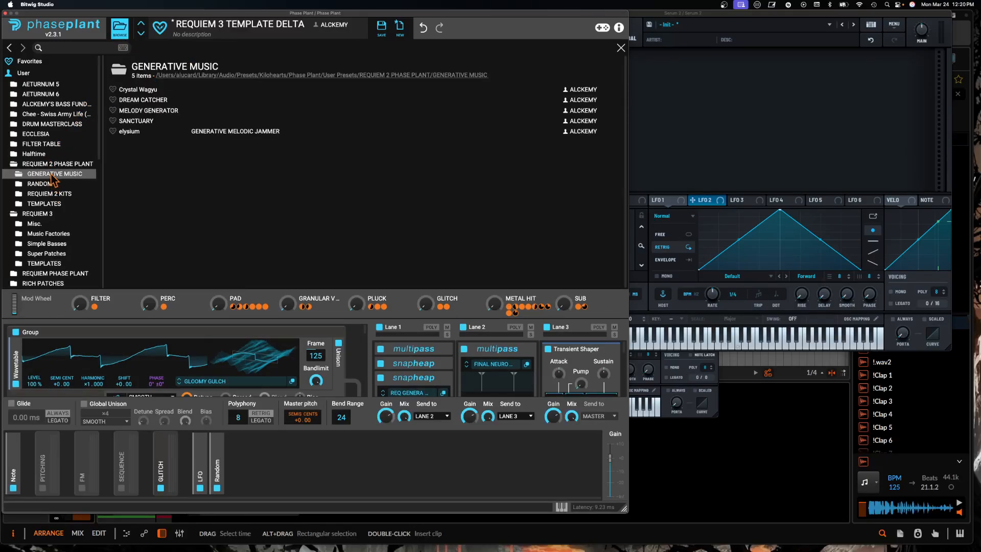
{"action": "left_click", "coordinate": [120, 29]}
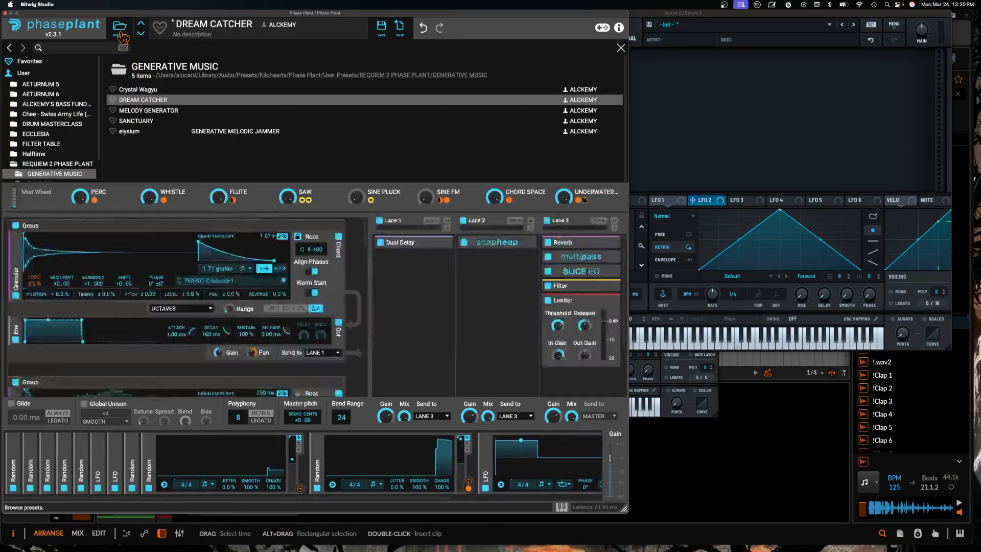
Look through DREAM CATCHER's generator groups down to the last one and expand a collapsed LFO modulator
{"action": "scroll", "coordinate": [88, 348], "scroll_direction": "down", "scroll_amount": 5}
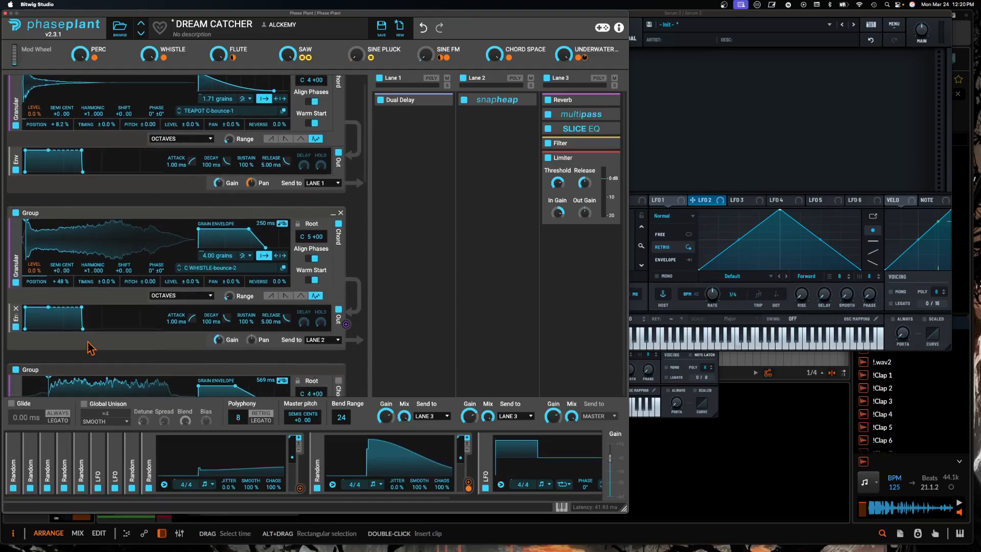
{"action": "scroll", "coordinate": [90, 346], "scroll_direction": "down", "scroll_amount": 8}
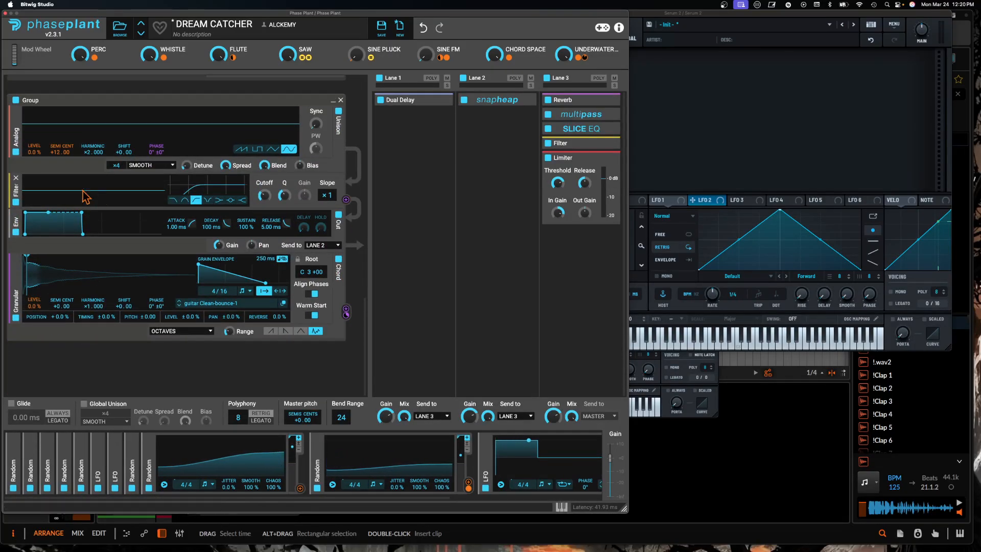
{"action": "left_click", "coordinate": [98, 463]}
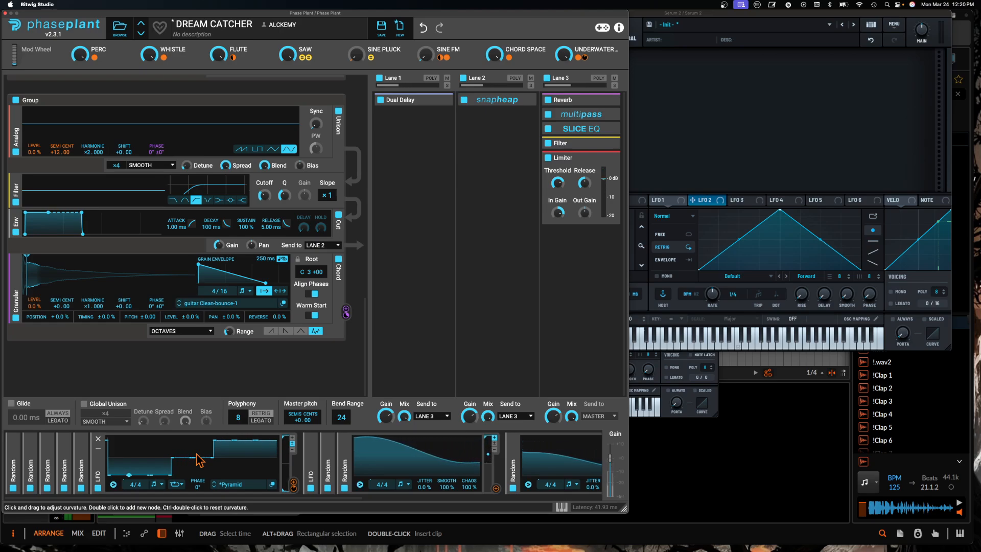
Move the Serum 2 window aside and shrink the Phase Plant window so both synths sit side by side
{"action": "left_click", "coordinate": [685, 88]}
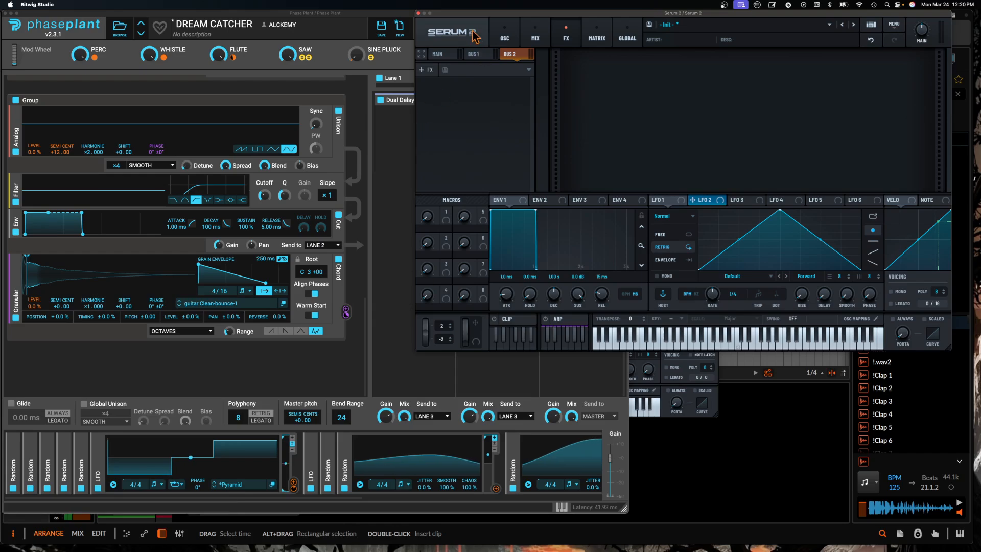
{"action": "left_click_drag", "start_coordinate": [458, 19], "coordinate": [488, 19]}
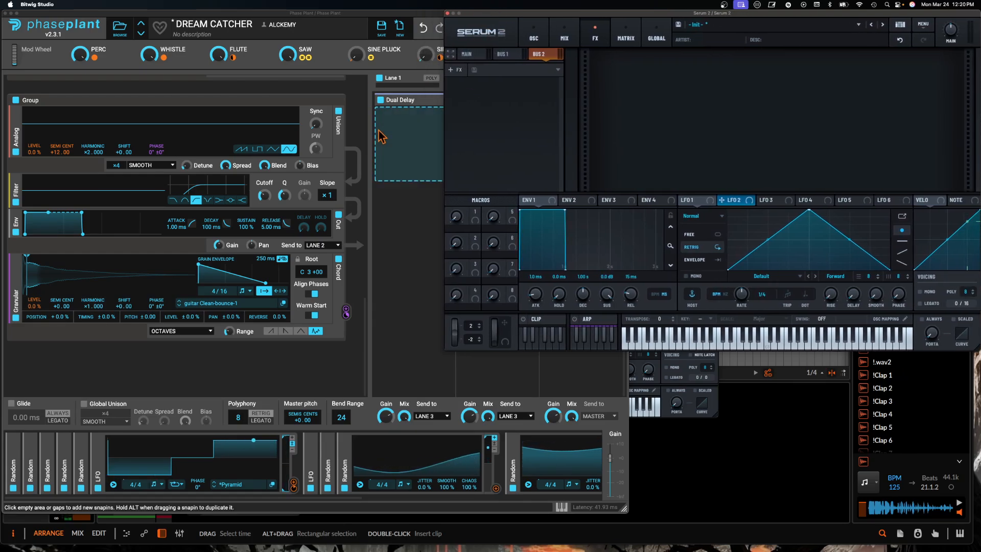
{"action": "left_click", "coordinate": [385, 307]}
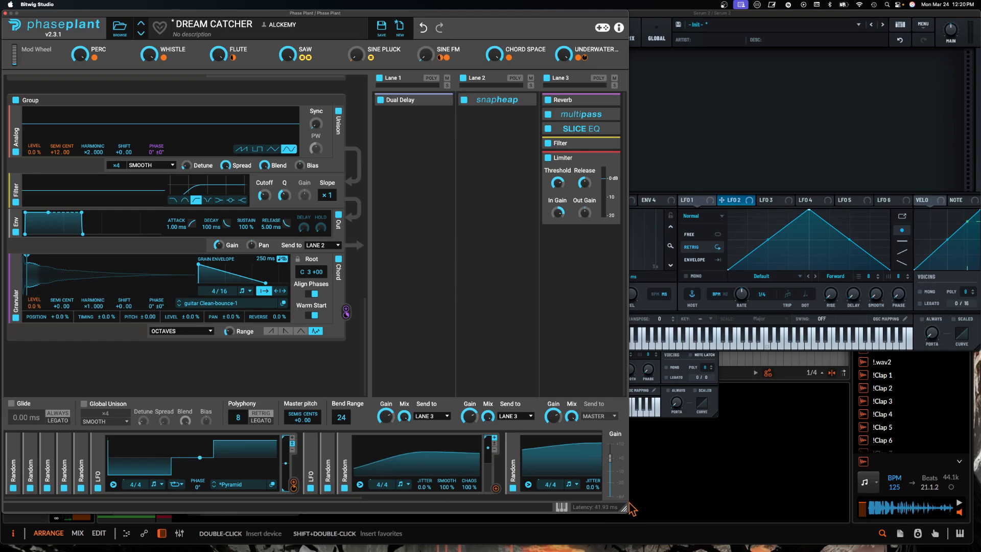
{"action": "left_click_drag", "start_coordinate": [626, 510], "coordinate": [414, 532]}
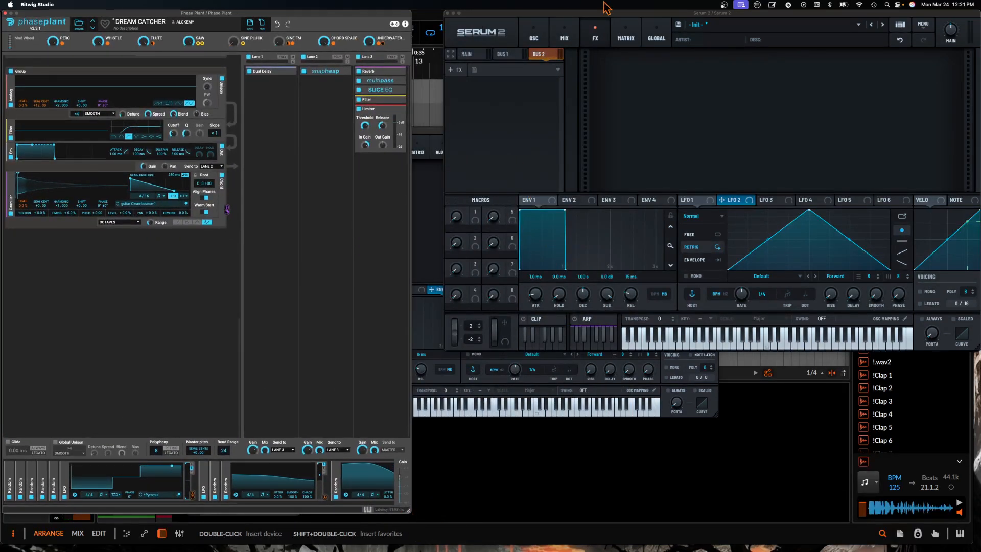
Browse the ECCLESIA preset folders, load AWAWA from BASS PLAYGROUNDS and close the Phase Plant preset browser
{"action": "scroll", "coordinate": [137, 84], "scroll_direction": "up", "scroll_amount": 5}
{"action": "left_click", "coordinate": [79, 25]}
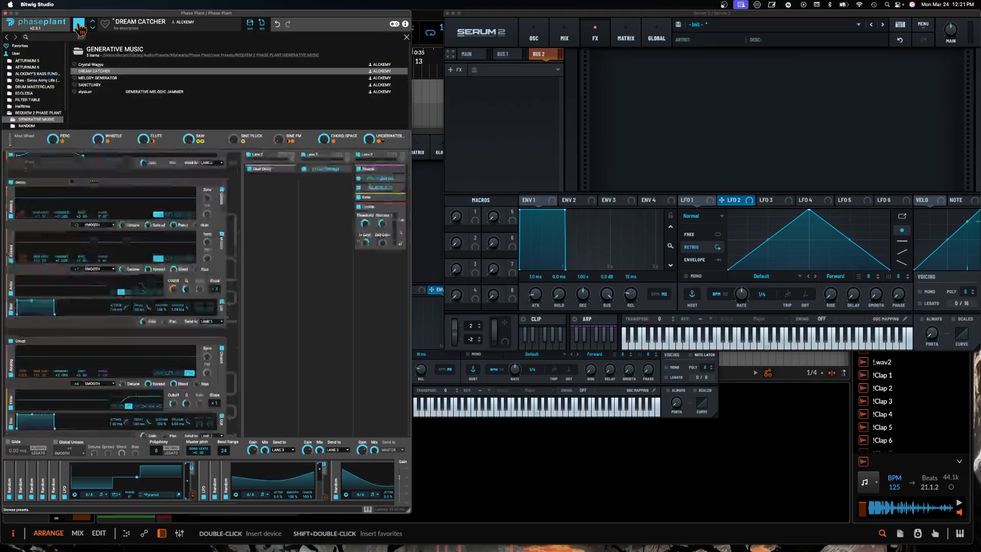
{"action": "left_click", "coordinate": [32, 93]}
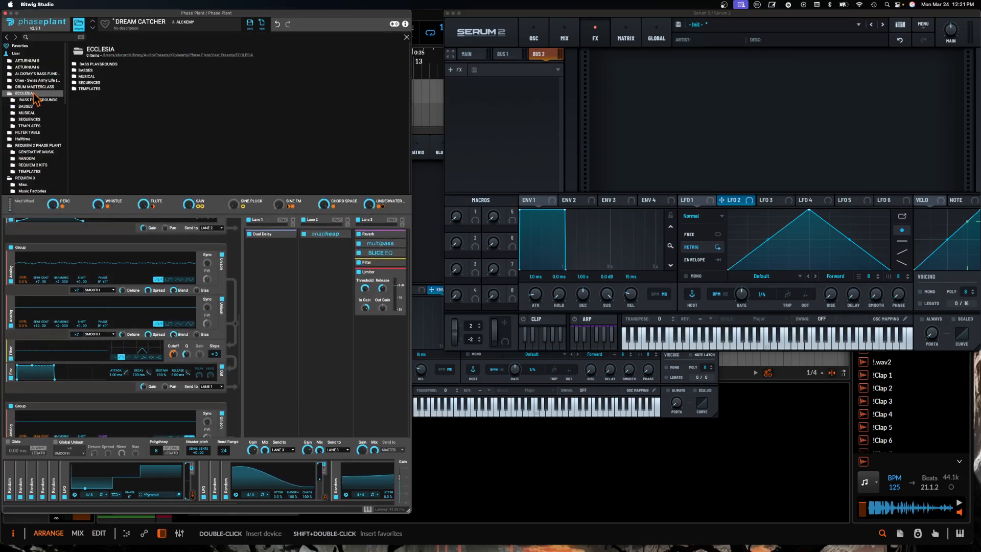
{"action": "double_click", "coordinate": [92, 71]}
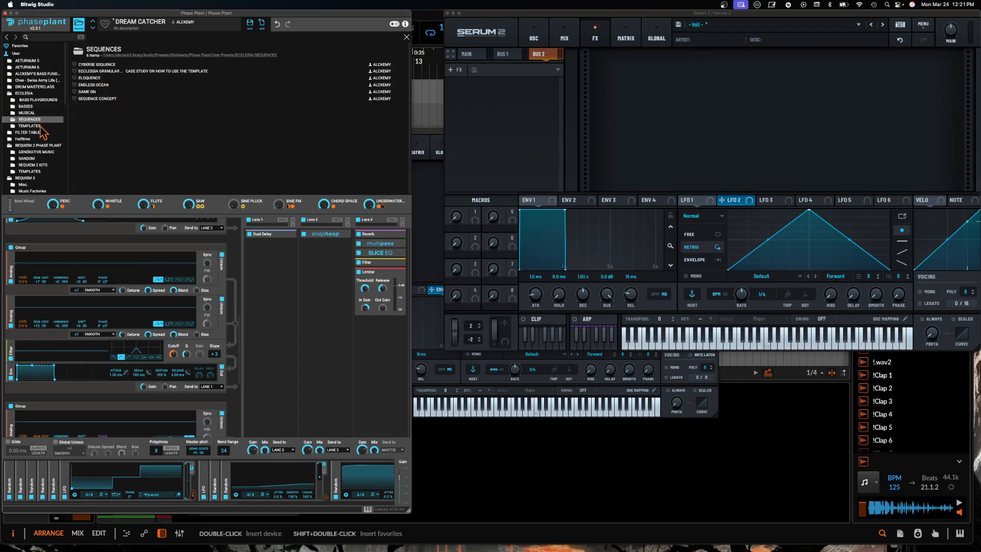
{"action": "left_click", "coordinate": [36, 99]}
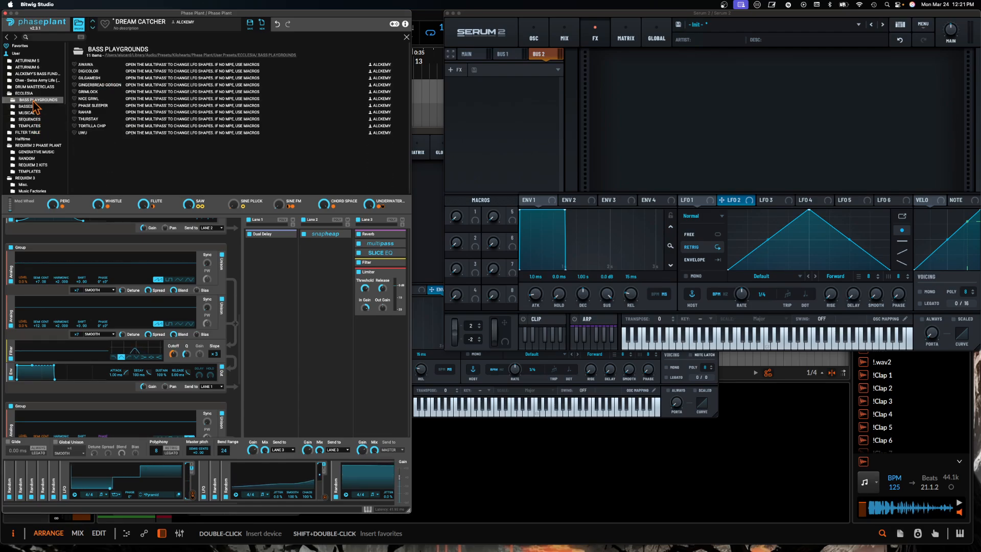
{"action": "left_click", "coordinate": [87, 65]}
{"action": "left_click", "coordinate": [78, 24]}
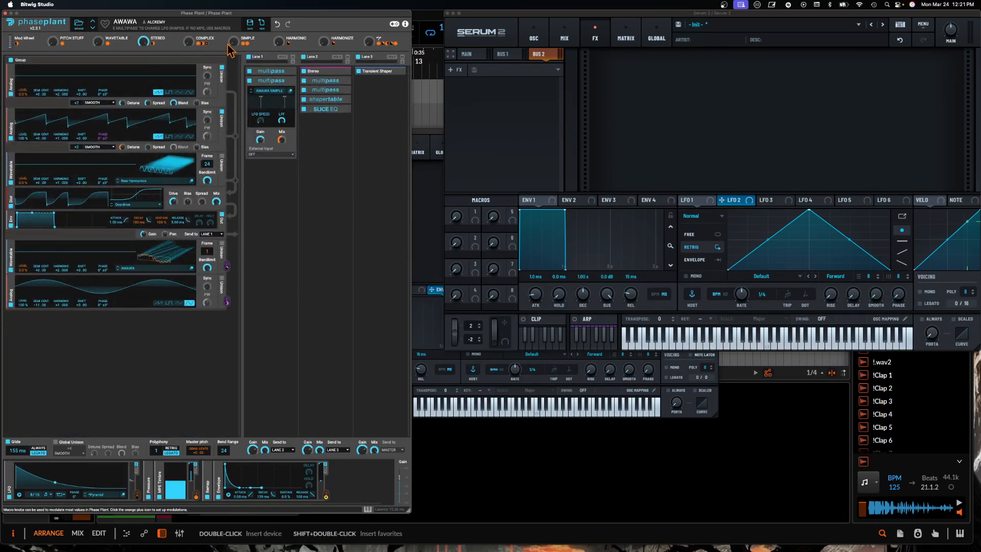
Show Phase Plant's on-screen keyboard and bend its pitch wheel upward
{"action": "left_click", "coordinate": [367, 510]}
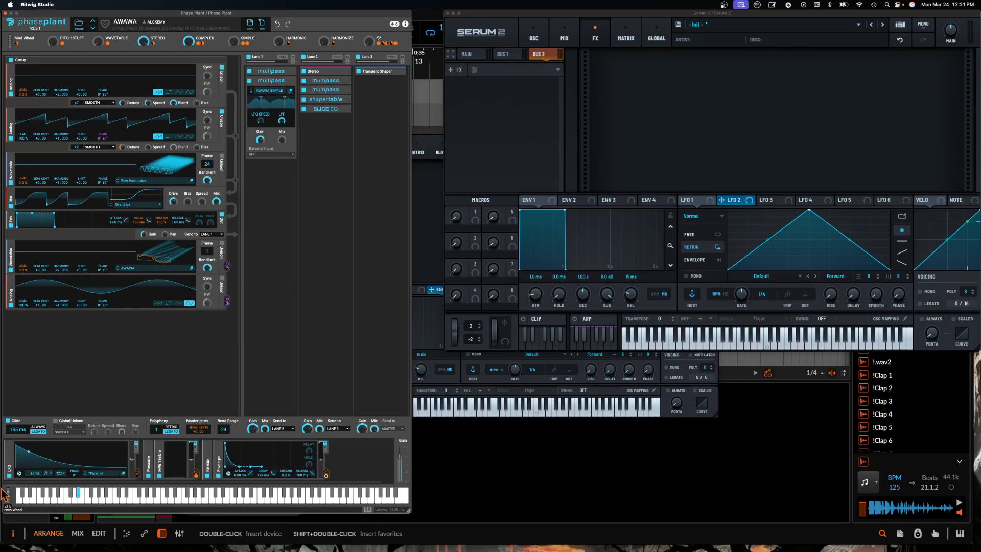
{"action": "left_click_drag", "start_coordinate": [4, 495], "coordinate": [5, 475]}
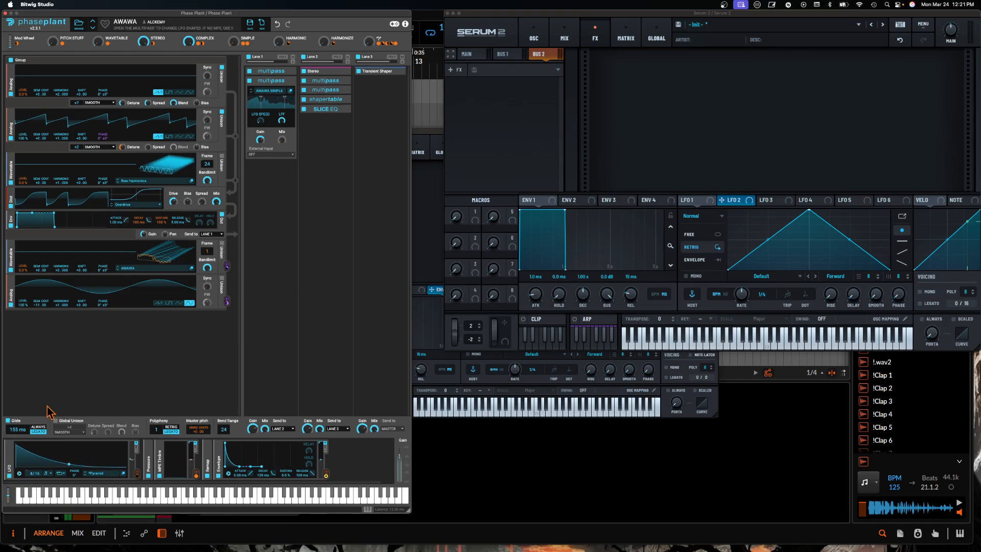
Glance at Serum 2's main menu, close it and shrink the Phase Plant window further
{"action": "left_click", "coordinate": [488, 23]}
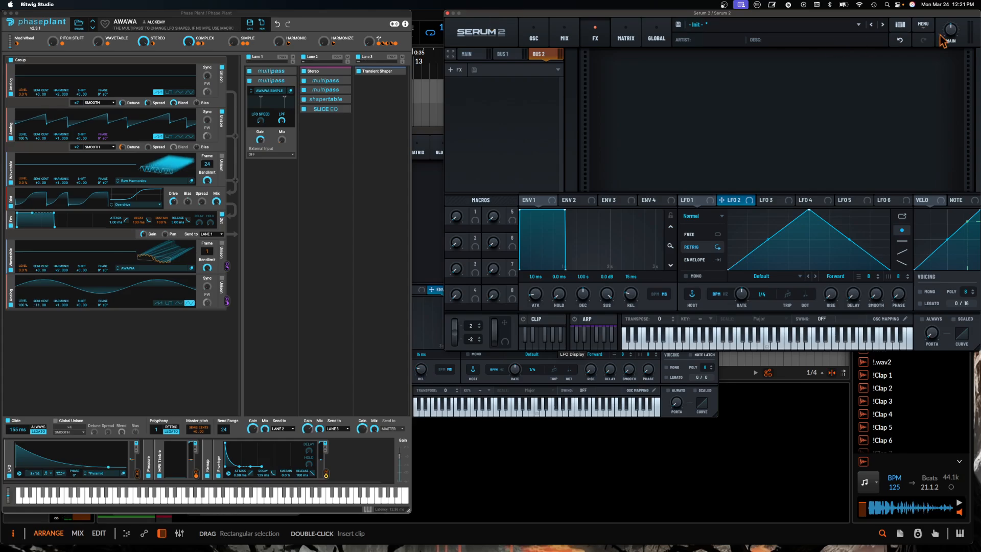
{"action": "left_click", "coordinate": [923, 25]}
{"action": "left_click", "coordinate": [791, 60]}
{"action": "left_click_drag", "start_coordinate": [413, 516], "coordinate": [364, 365]}
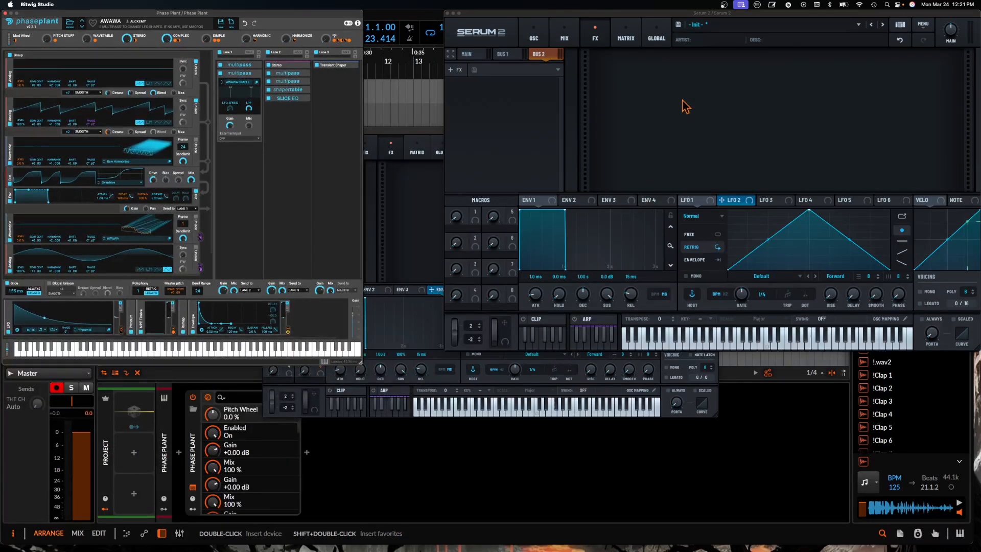
Load the user preset NEURO 2 in Serum 2
{"action": "left_click", "coordinate": [777, 29]}
{"action": "mouse_move", "coordinate": [813, 54]}
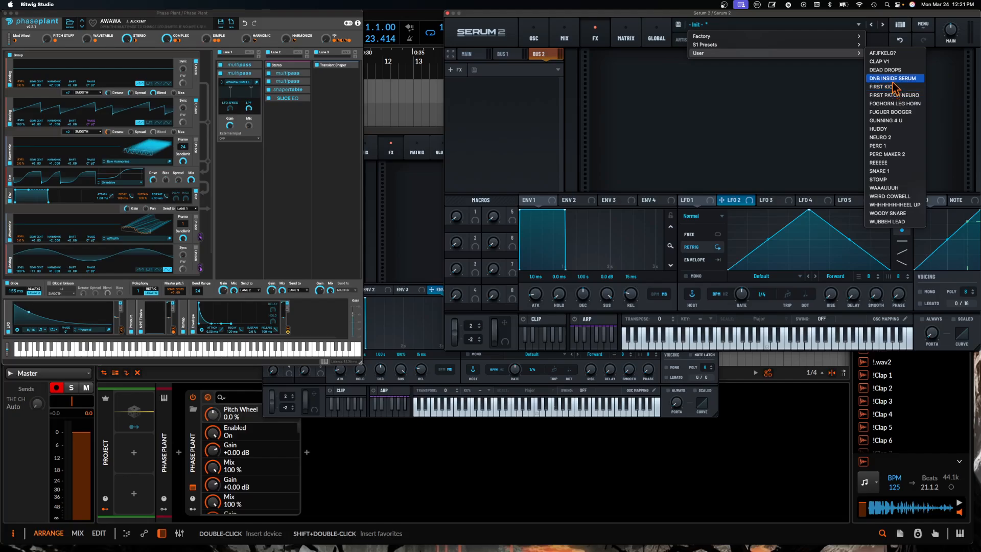
{"action": "left_click", "coordinate": [899, 137]}
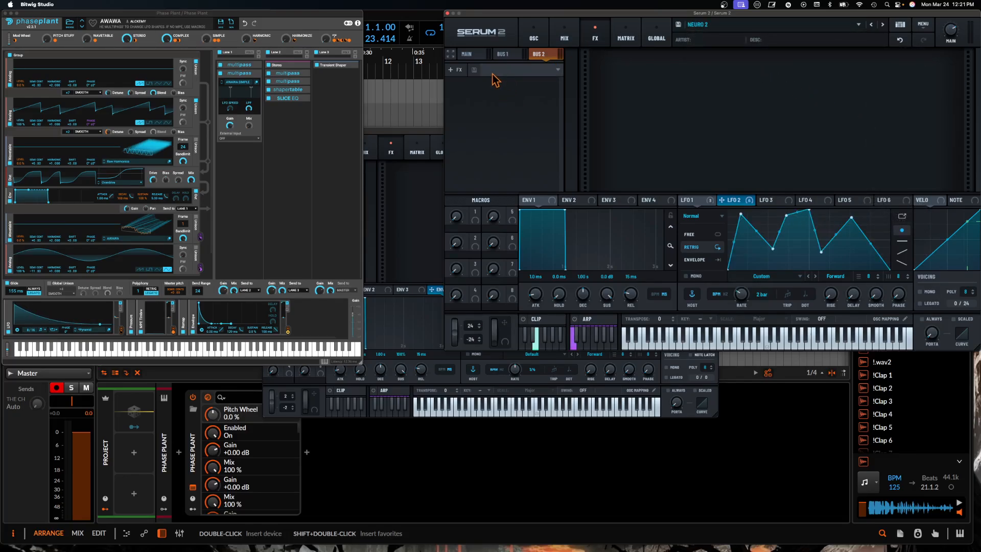
Look through NEURO 2's Main effects rack down to the compressor and view its oscillator page
{"action": "left_click", "coordinate": [472, 55]}
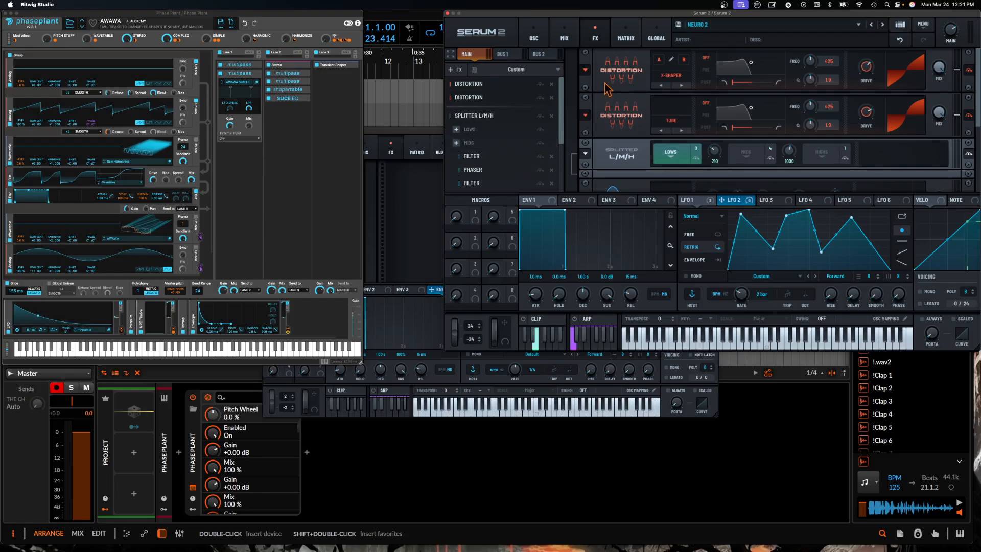
{"action": "left_click_drag", "start_coordinate": [978, 94], "coordinate": [976, 160]}
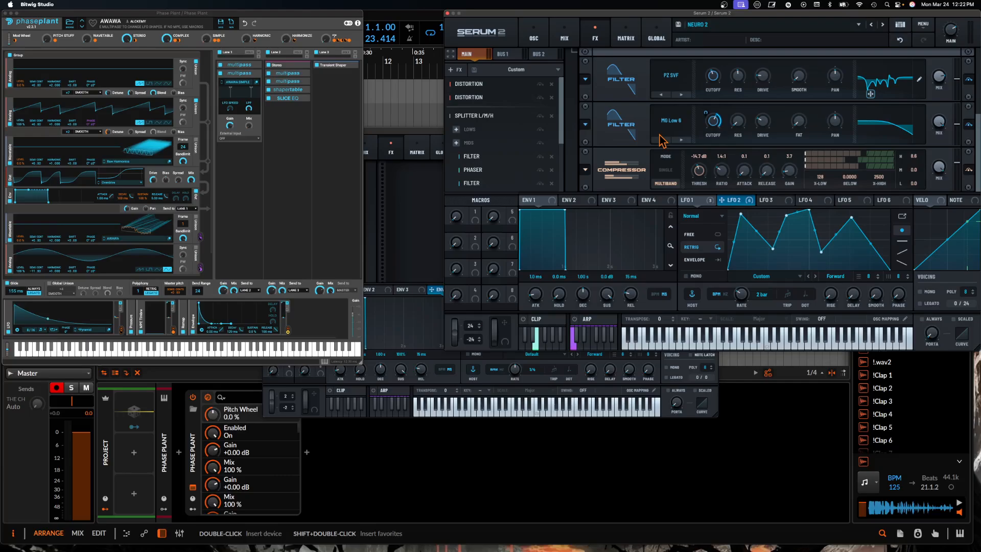
{"action": "left_click", "coordinate": [534, 37]}
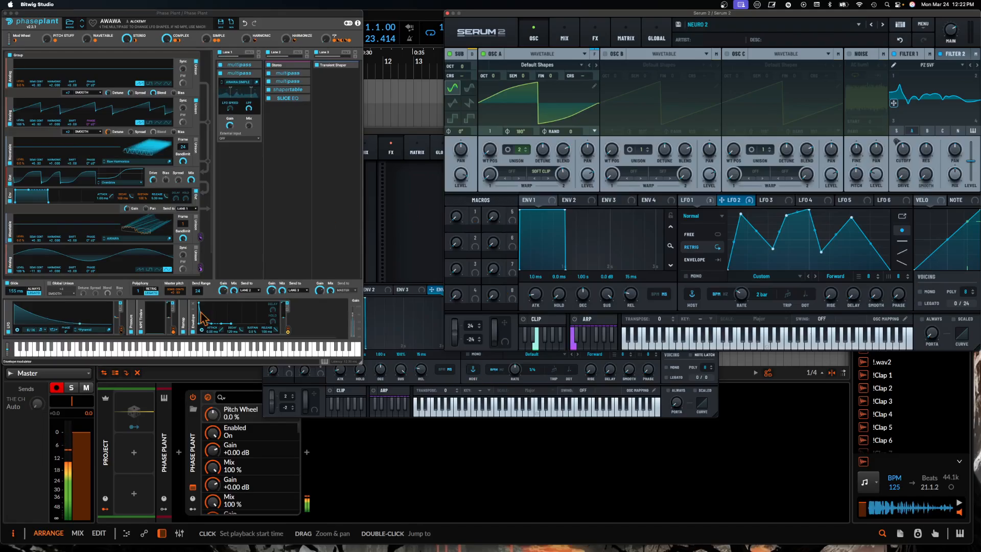
Close the Phase Plant and Serum 2 FX windows and remove Serum 2 FX from the Serum 2 track
{"action": "left_click", "coordinate": [6, 14]}
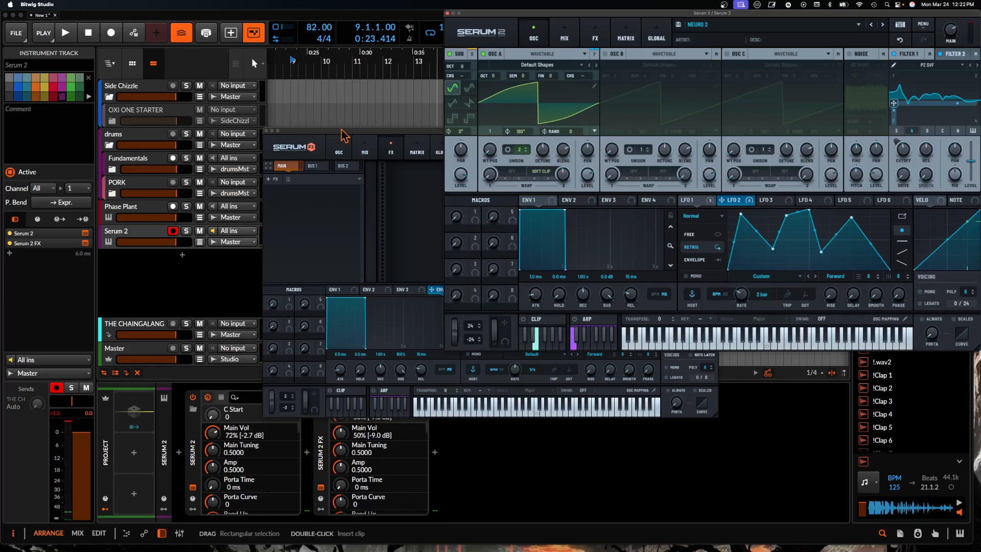
{"action": "left_click_drag", "start_coordinate": [341, 130], "coordinate": [267, 122]}
{"action": "left_click", "coordinate": [191, 123]}
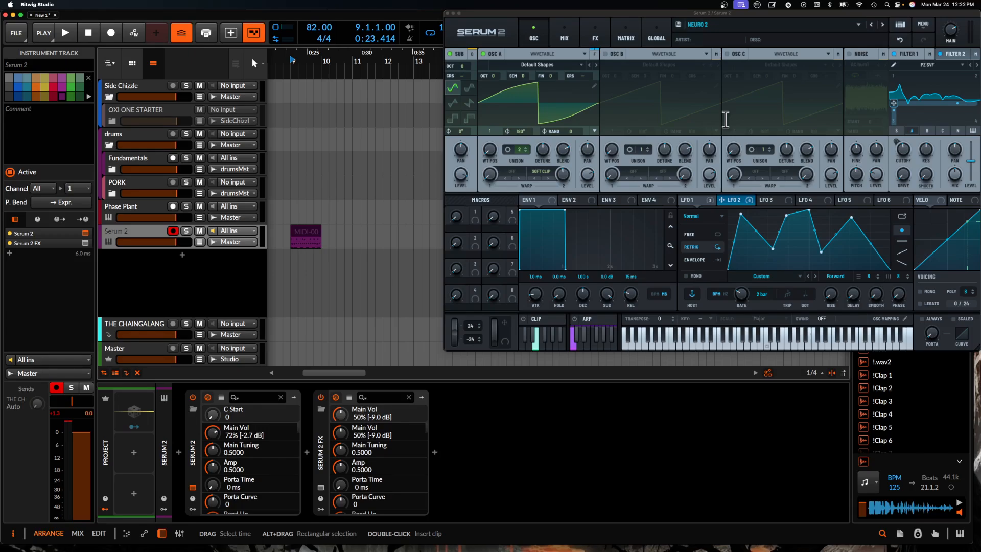
{"action": "left_click", "coordinate": [324, 432]}
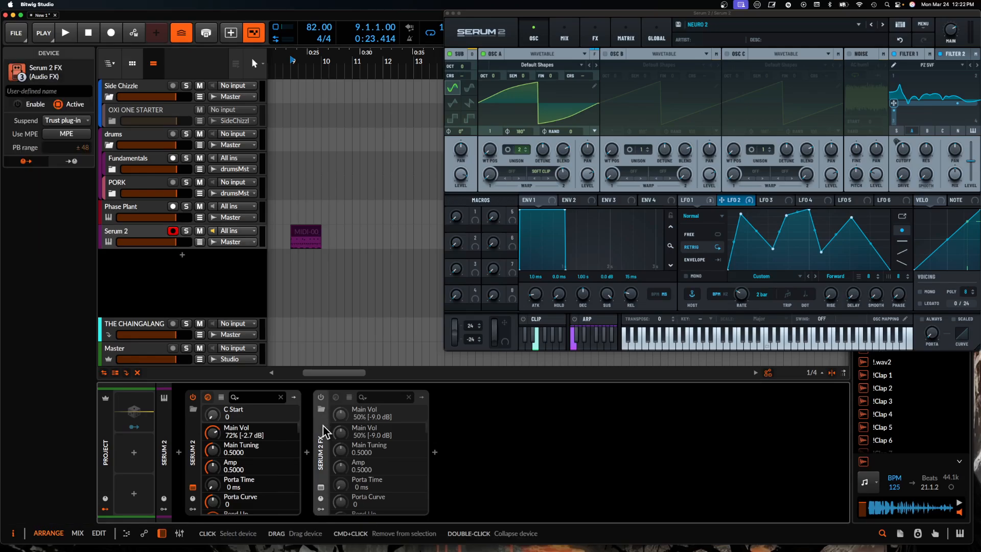
{"action": "key", "text": "Delete"}
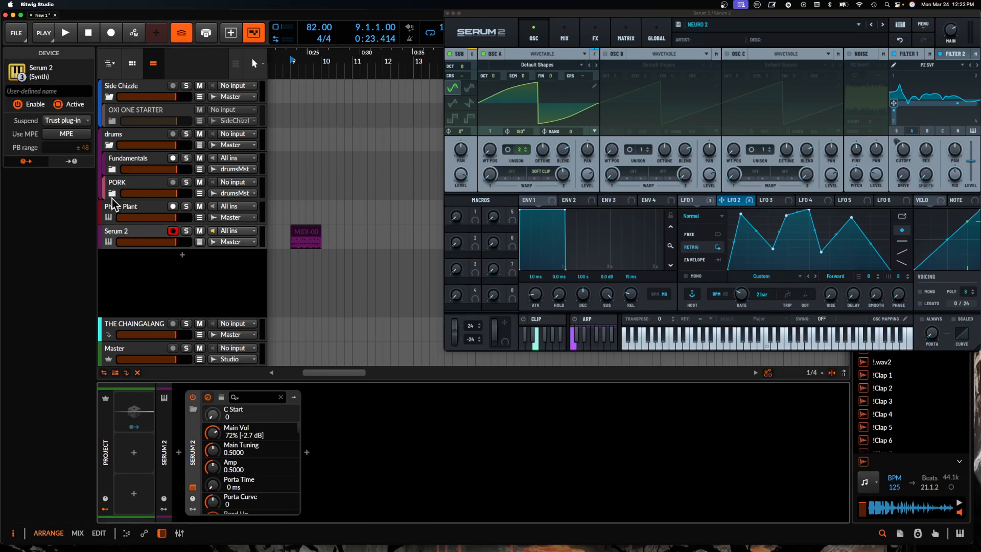
Reopen the Phase Plant window from its track and enlarge it up to the edge of Serum 2
{"action": "left_click", "coordinate": [117, 210]}
{"action": "left_click", "coordinate": [192, 487]}
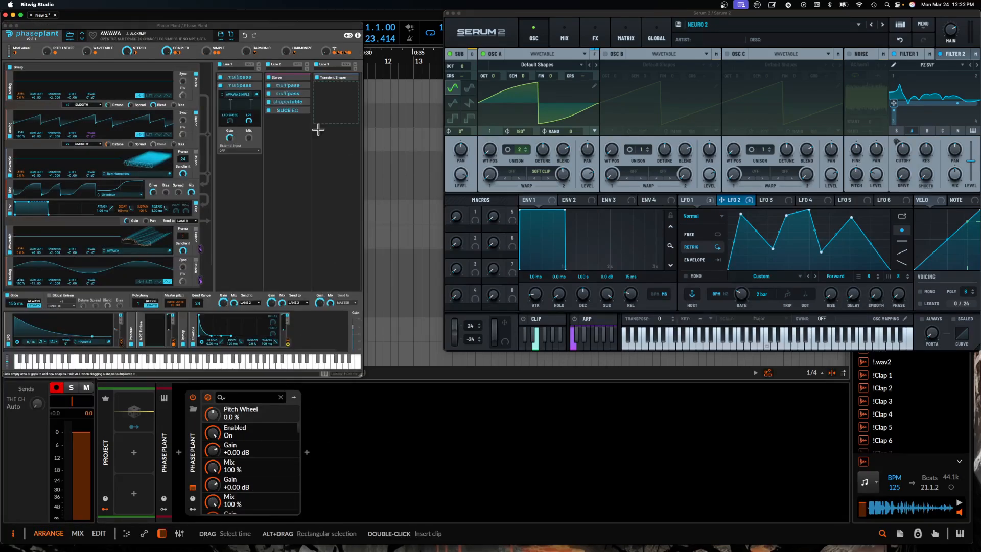
{"action": "left_click_drag", "start_coordinate": [364, 380], "coordinate": [435, 501]}
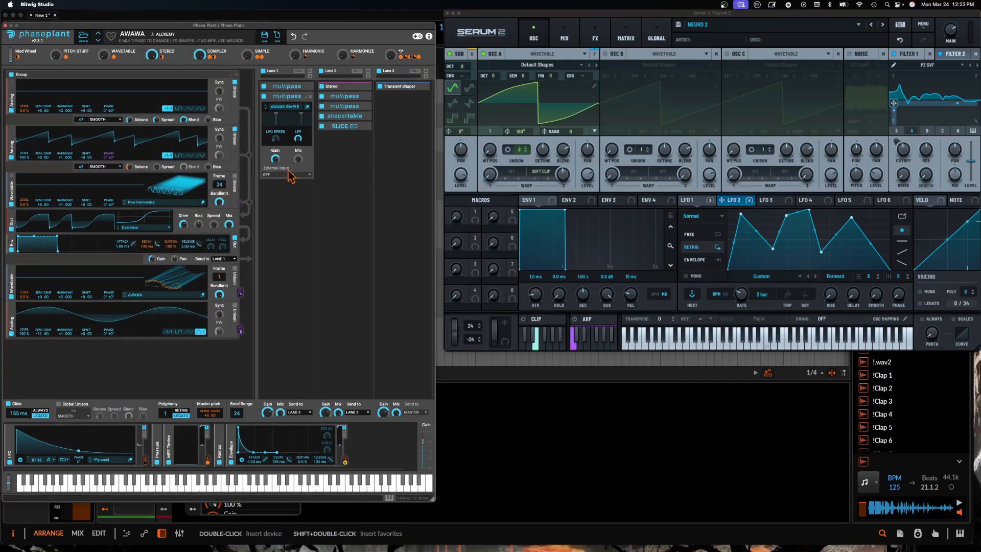
Add a Delay below the AWAWA SIMPLE Multipass in Lane 1, browse the other available effects and remove the Delay
{"action": "left_click", "coordinate": [284, 199]}
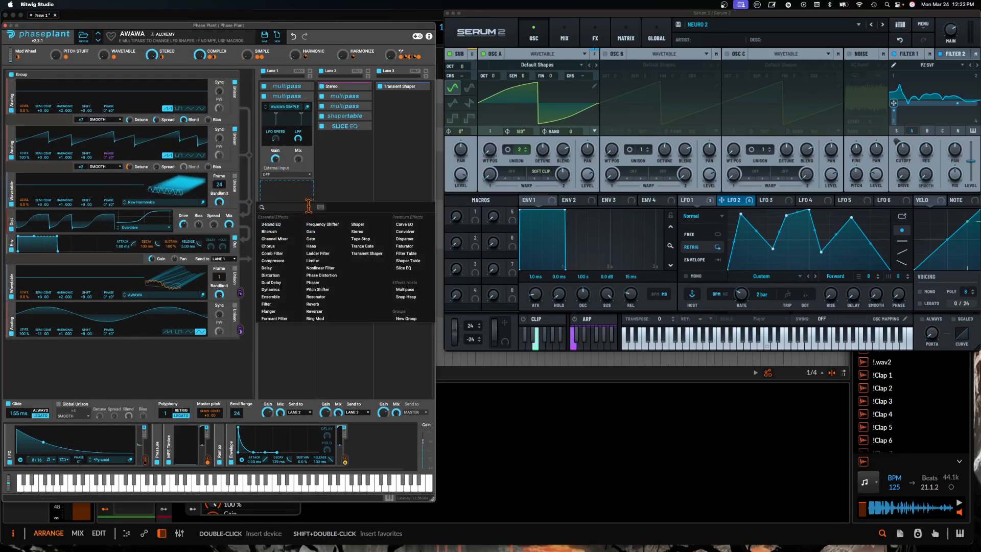
{"action": "left_click", "coordinate": [267, 268]}
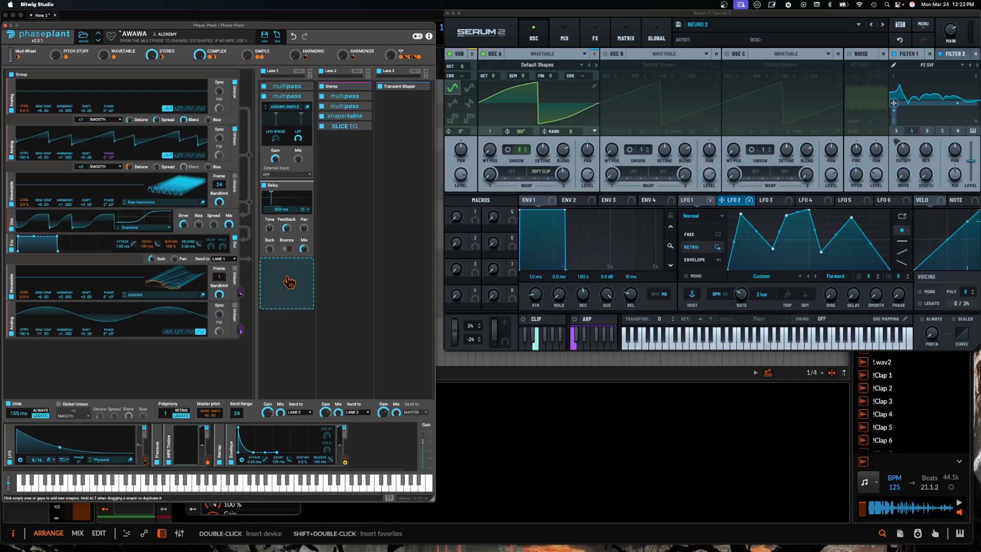
{"action": "left_click", "coordinate": [286, 271]}
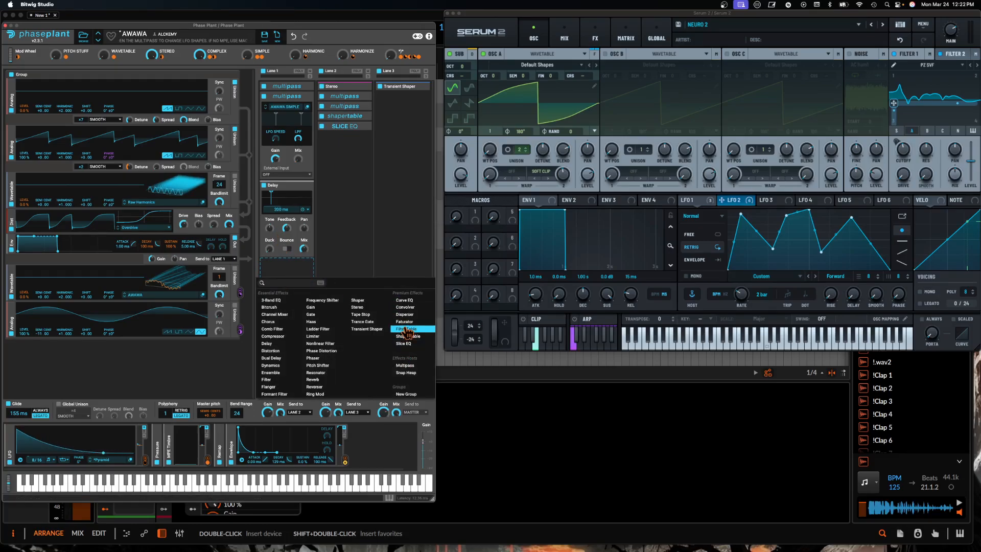
{"action": "left_click", "coordinate": [274, 189]}
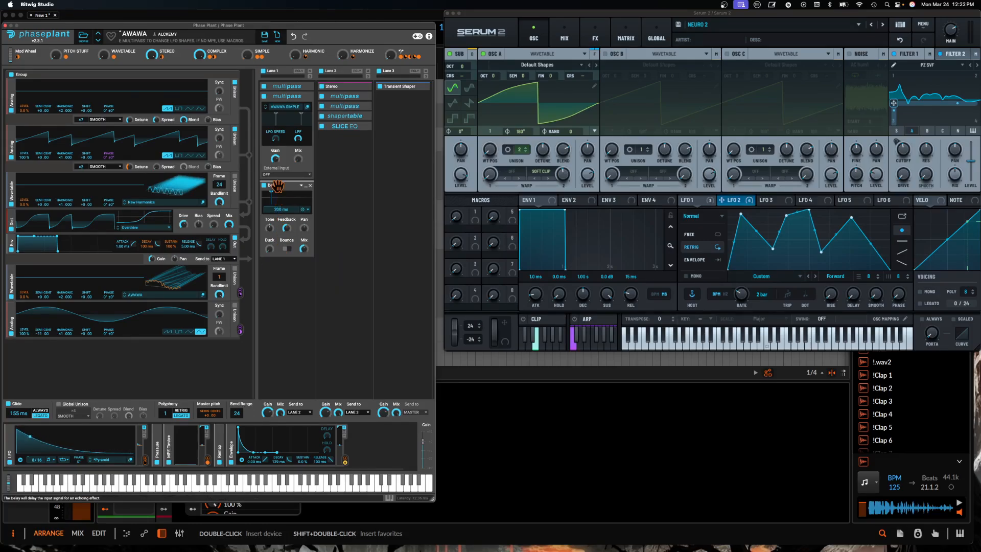
{"action": "left_click", "coordinate": [310, 185]}
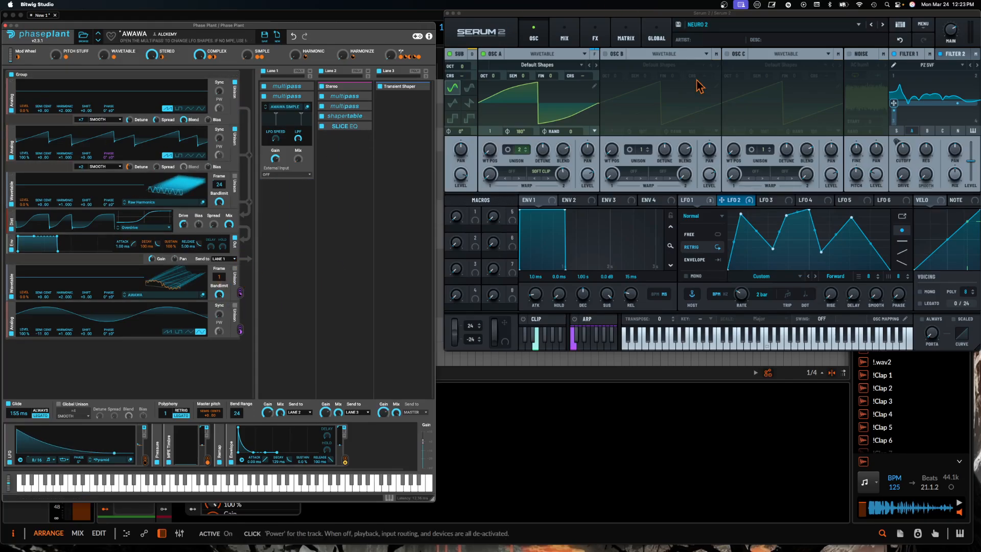
Shrink the Phase Plant window and switch Serum 2's oscillator C from Wavetable to Spectral
{"action": "left_click", "coordinate": [723, 15]}
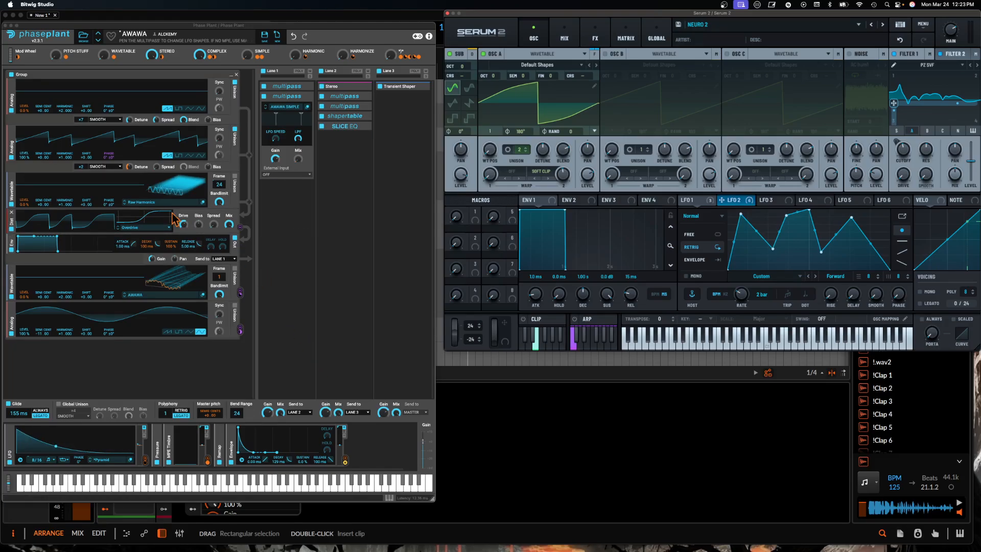
{"action": "left_click_drag", "start_coordinate": [434, 498], "coordinate": [344, 482]}
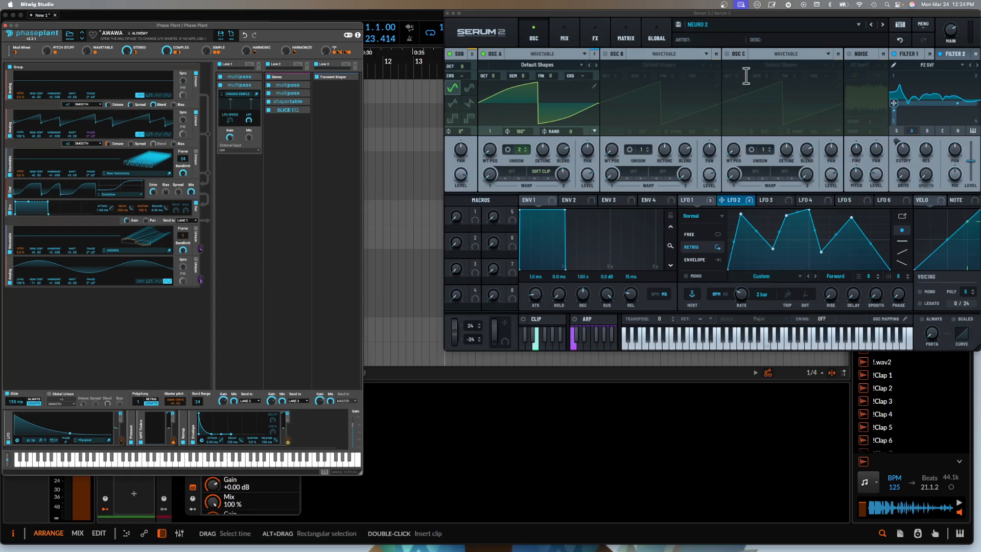
{"action": "left_click", "coordinate": [768, 51]}
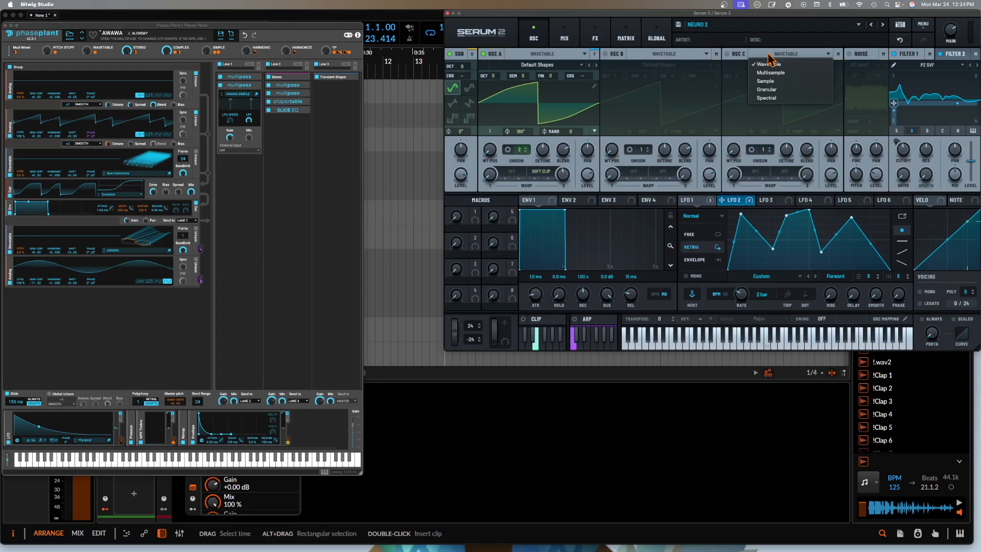
{"action": "left_click", "coordinate": [772, 97]}
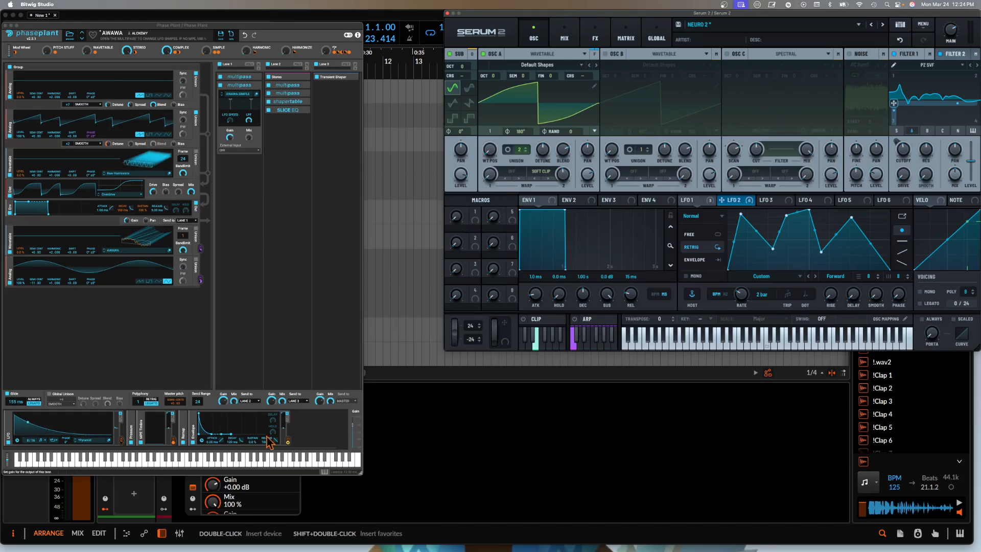
Enlarge the Phase Plant window, move it up to the screen's upper edge and fit its width to the edge of Serum 2
{"action": "left_click_drag", "start_coordinate": [361, 474], "coordinate": [458, 506]}
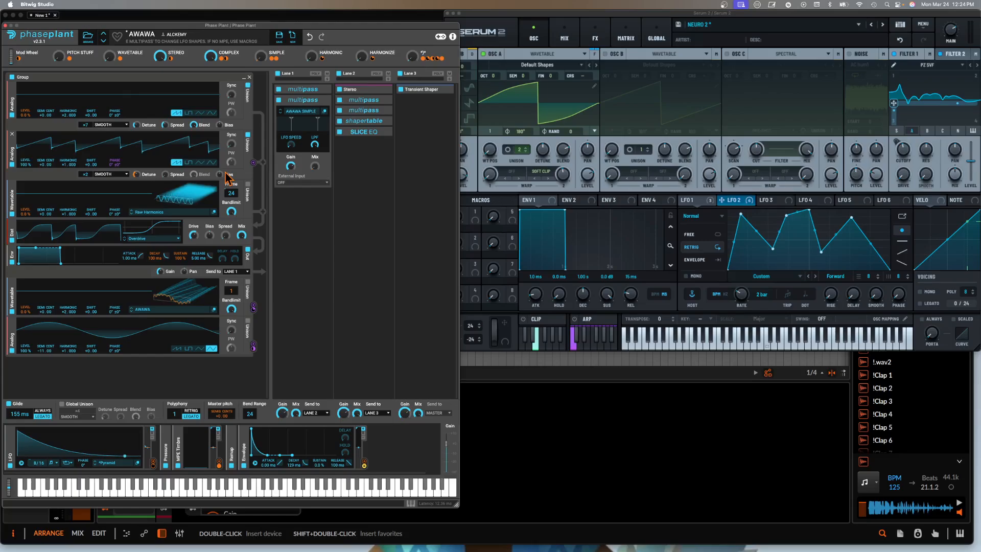
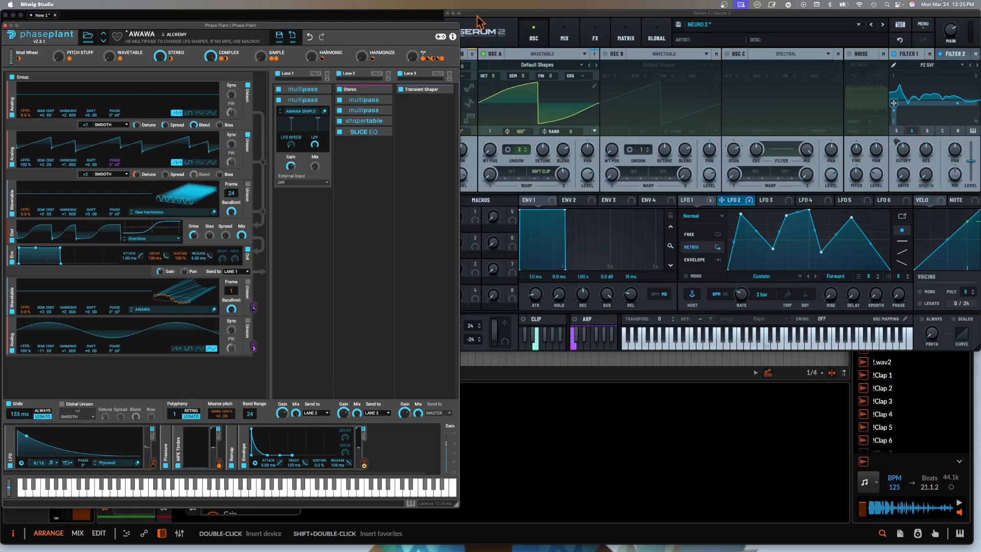
{"action": "left_click", "coordinate": [478, 20]}
{"action": "left_click", "coordinate": [422, 23]}
{"action": "left_click_drag", "start_coordinate": [422, 23], "coordinate": [422, 11]}
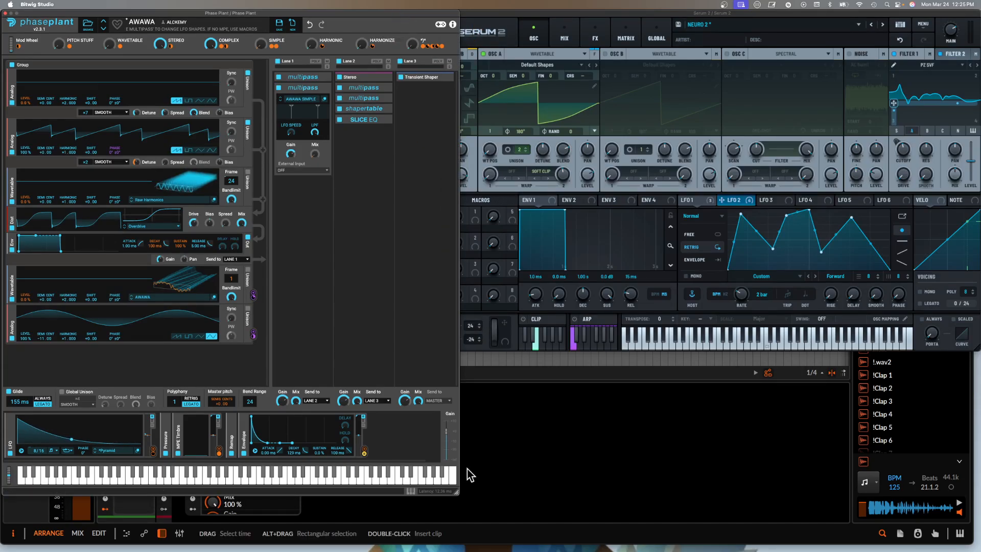
{"action": "left_click_drag", "start_coordinate": [460, 498], "coordinate": [436, 498]}
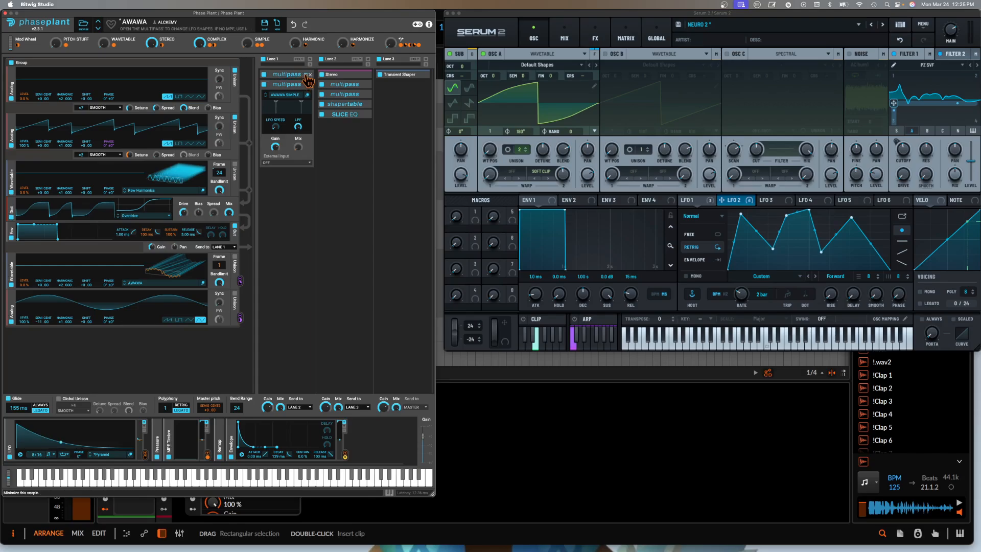
Open the AWAWA COMPLEX Multipass from Lane 1, look through its Pre FX and Post FX chains, and close it
{"action": "left_click", "coordinate": [306, 75]}
{"action": "left_click", "coordinate": [308, 86]}
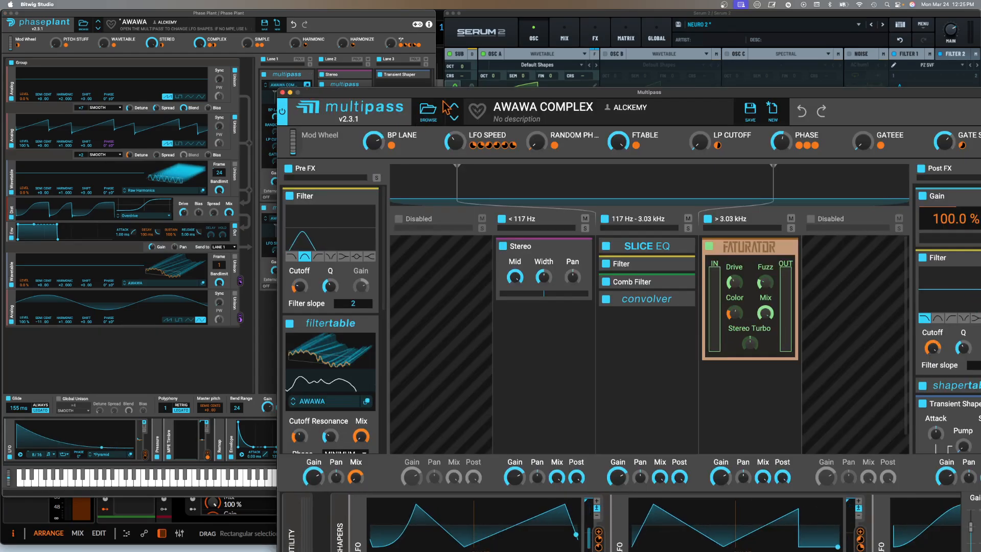
{"action": "left_click_drag", "start_coordinate": [444, 93], "coordinate": [249, 15]}
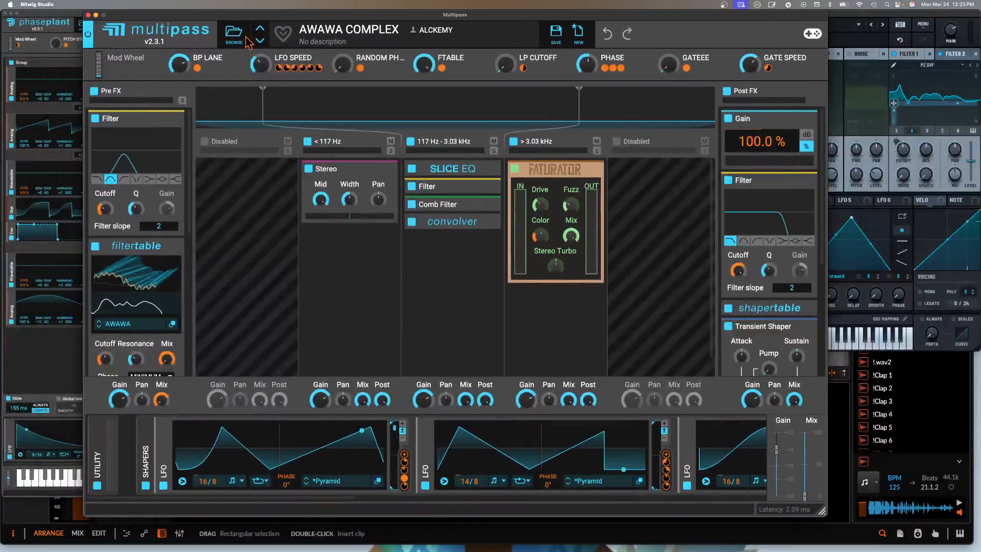
{"action": "scroll", "coordinate": [135, 256], "scroll_direction": "down", "scroll_amount": 6}
{"action": "scroll", "coordinate": [760, 279], "scroll_direction": "down", "scroll_amount": 5}
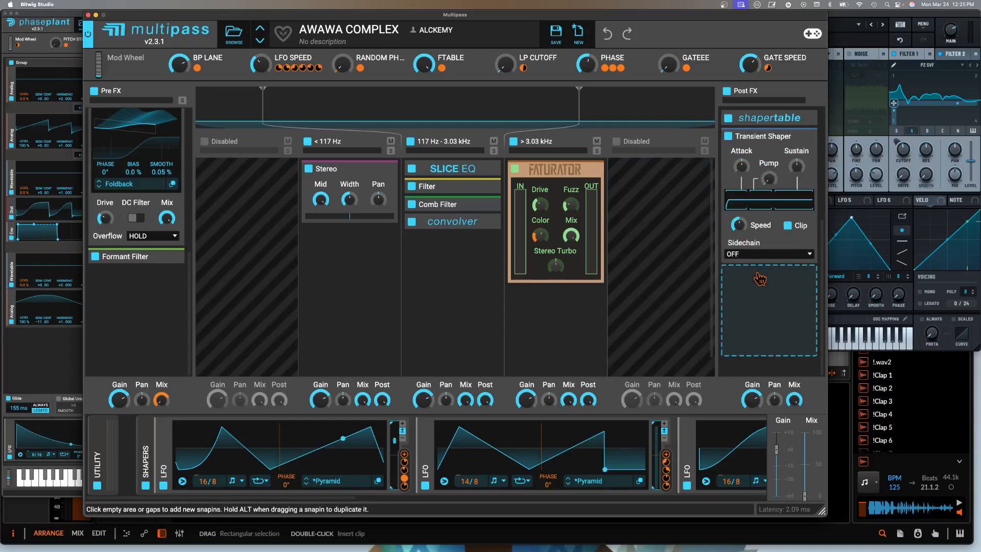
{"action": "left_click", "coordinate": [88, 15]}
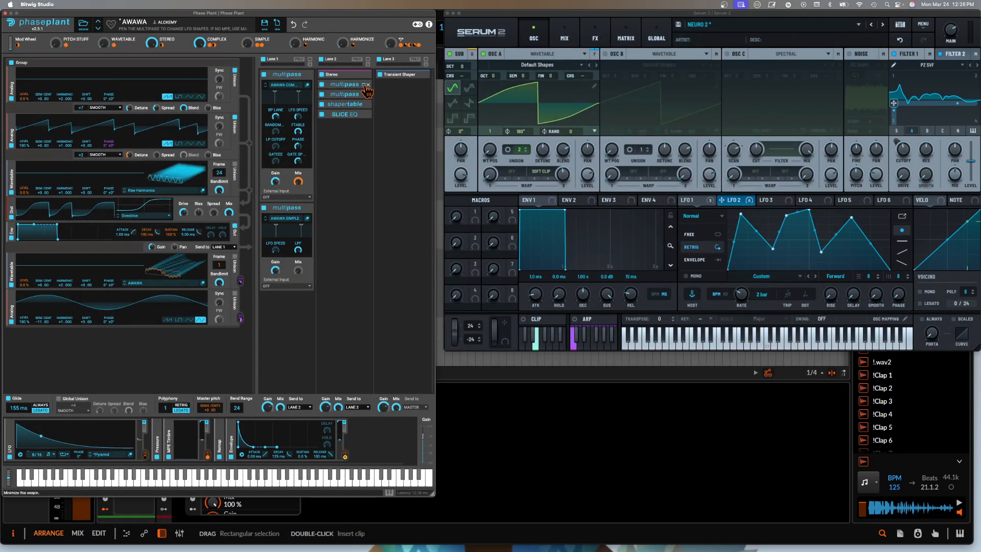
Open the ALCKEM TT Multipass from Lane 2, view its five-band Dynamics setup, and close it
{"action": "left_click", "coordinate": [366, 89]}
{"action": "left_click", "coordinate": [364, 95]}
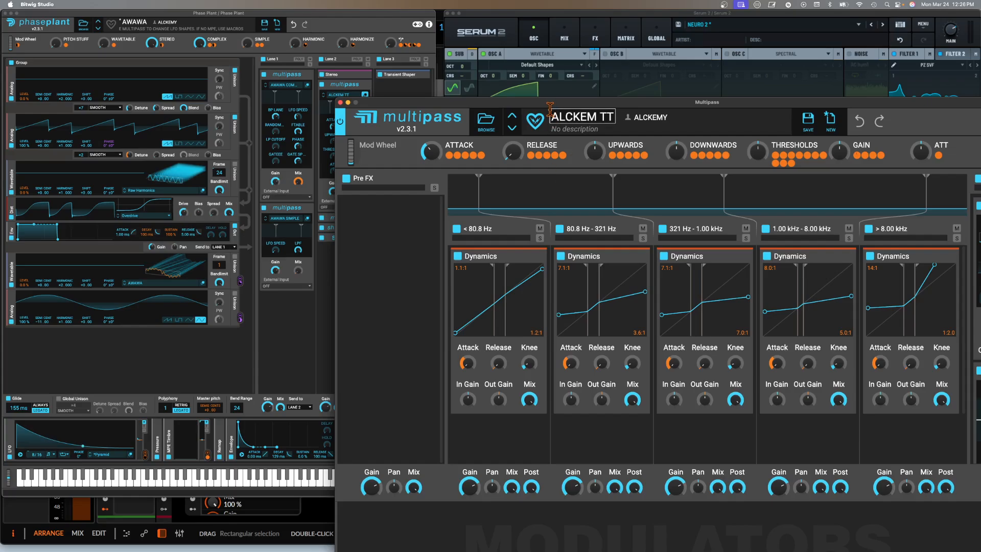
{"action": "left_click_drag", "start_coordinate": [539, 103], "coordinate": [281, 49]}
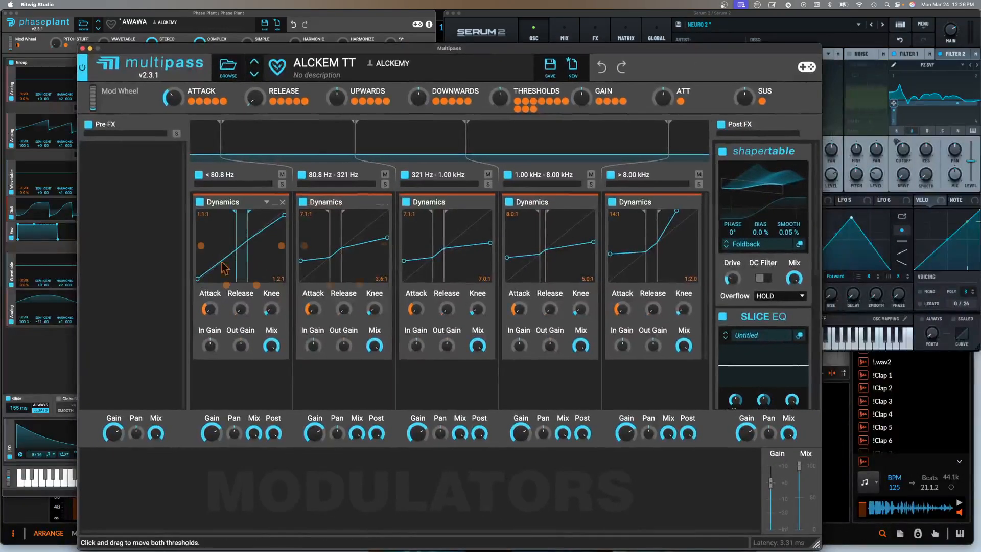
{"action": "left_click", "coordinate": [83, 48]}
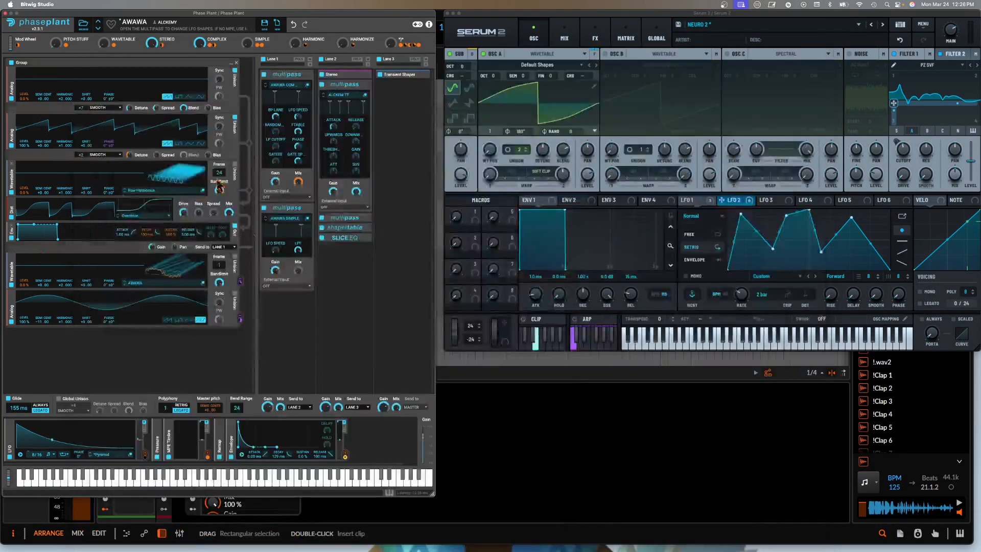
View Serum 2's oscillator A wavetable in 3D and its clip editor, and return to the oscillator page
{"action": "left_click", "coordinate": [574, 100]}
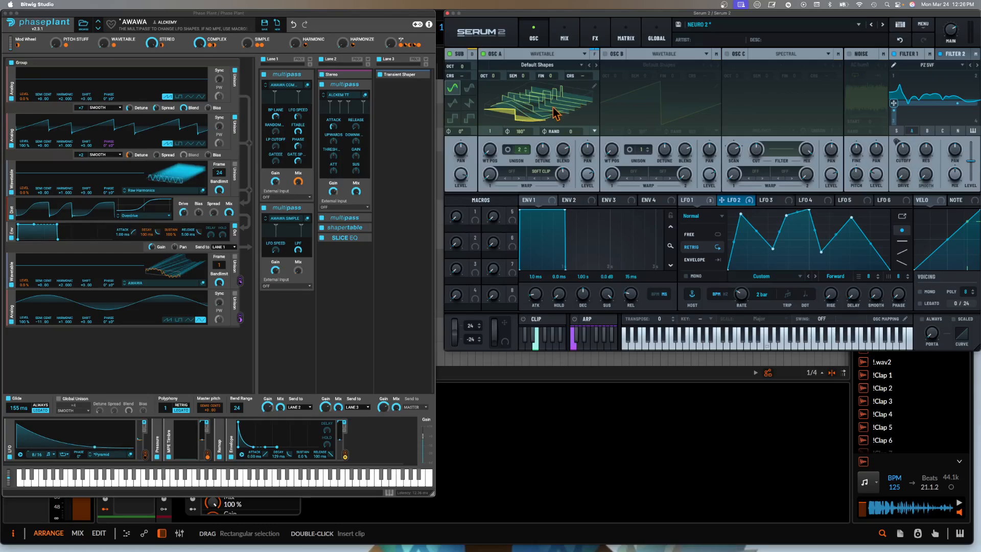
{"action": "left_click", "coordinate": [556, 113]}
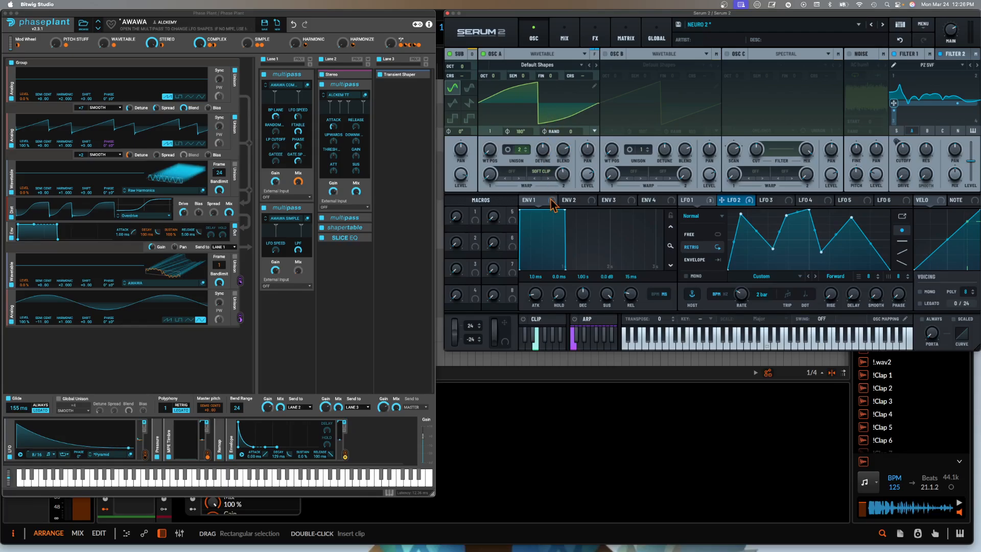
{"action": "left_click", "coordinate": [550, 320]}
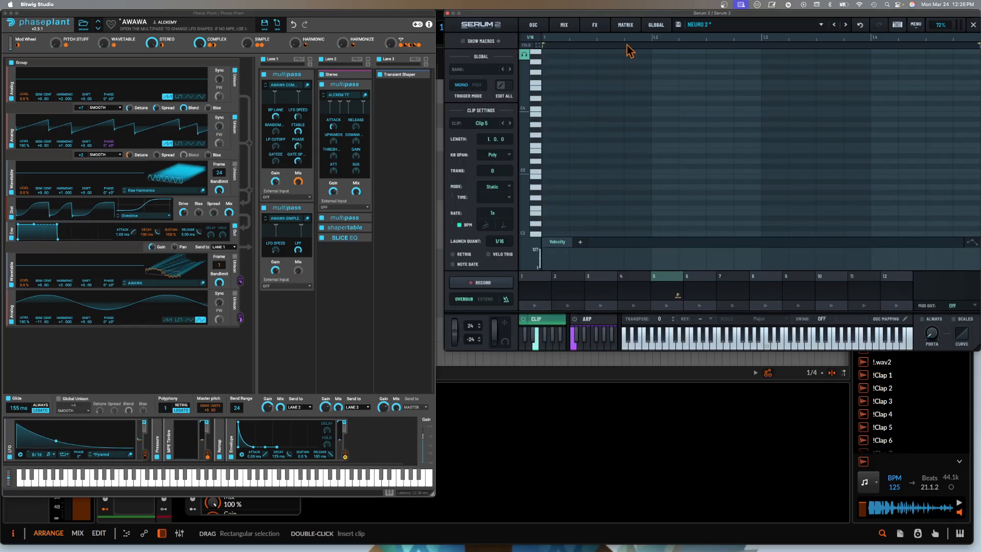
{"action": "left_click", "coordinate": [973, 25]}
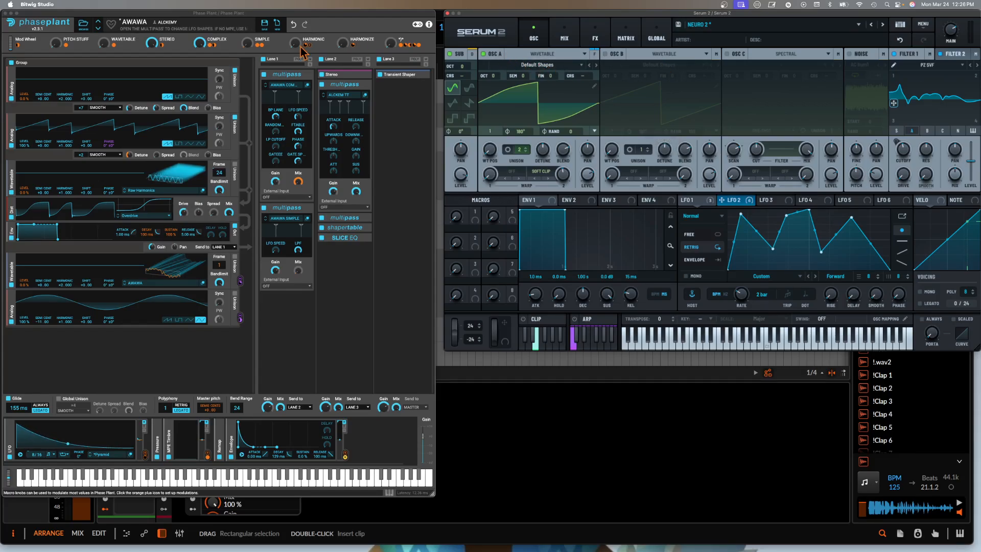
Reset Phase Plant to its default patch and add two Analog oscillators in separate generator groups
{"action": "left_click", "coordinate": [277, 23]}
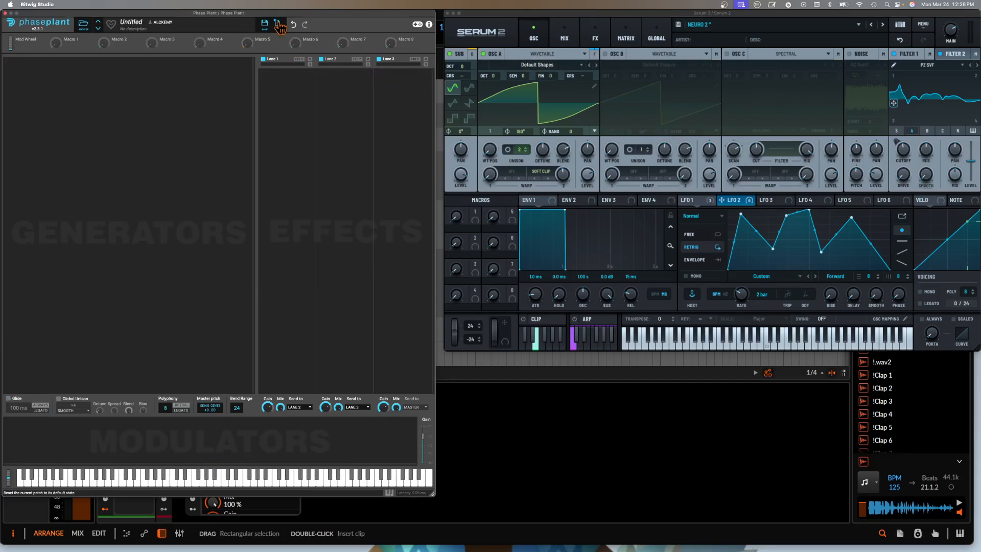
{"action": "left_click", "coordinate": [121, 82]}
{"action": "left_click", "coordinate": [142, 105]}
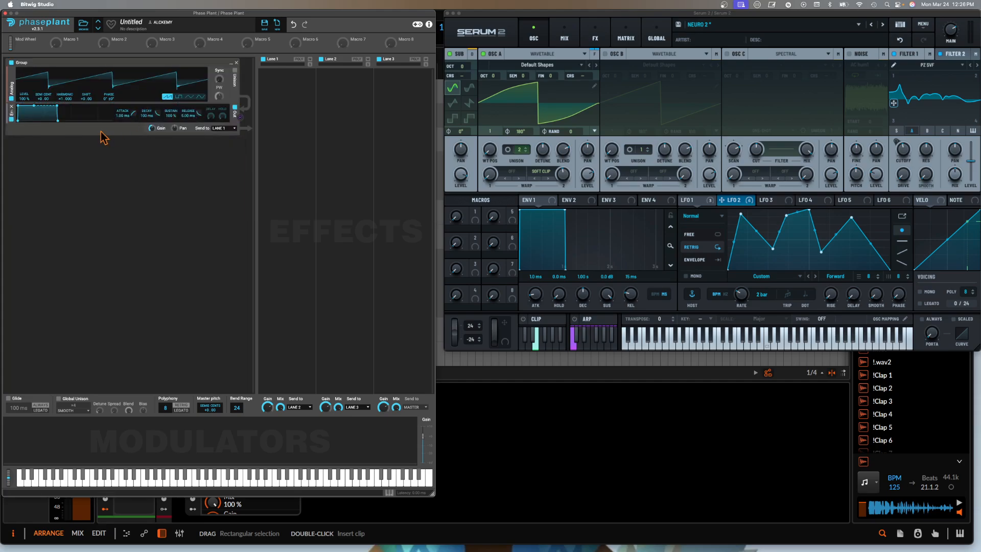
{"action": "left_click", "coordinate": [60, 166]}
{"action": "left_click", "coordinate": [88, 186]}
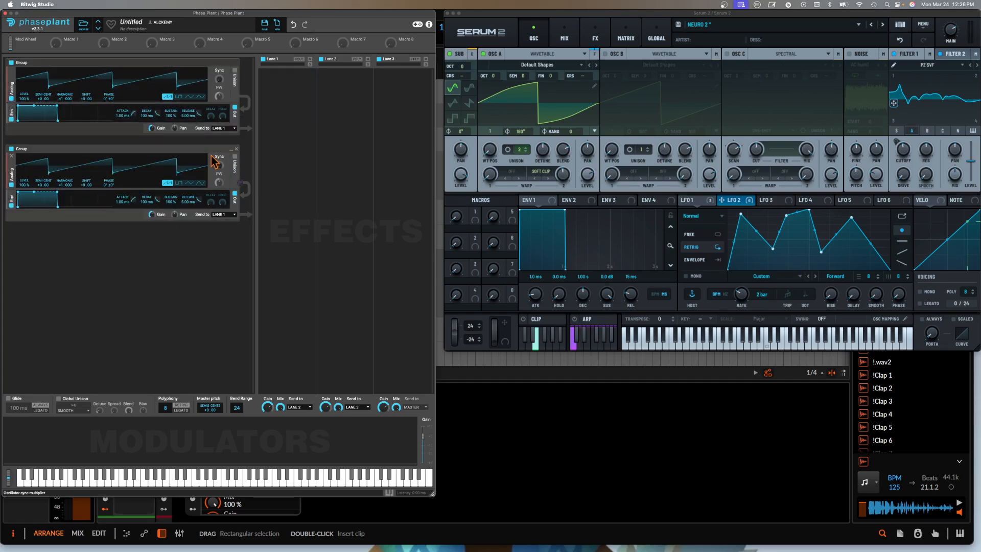
{"action": "left_click_drag", "start_coordinate": [138, 147], "coordinate": [283, 258]}
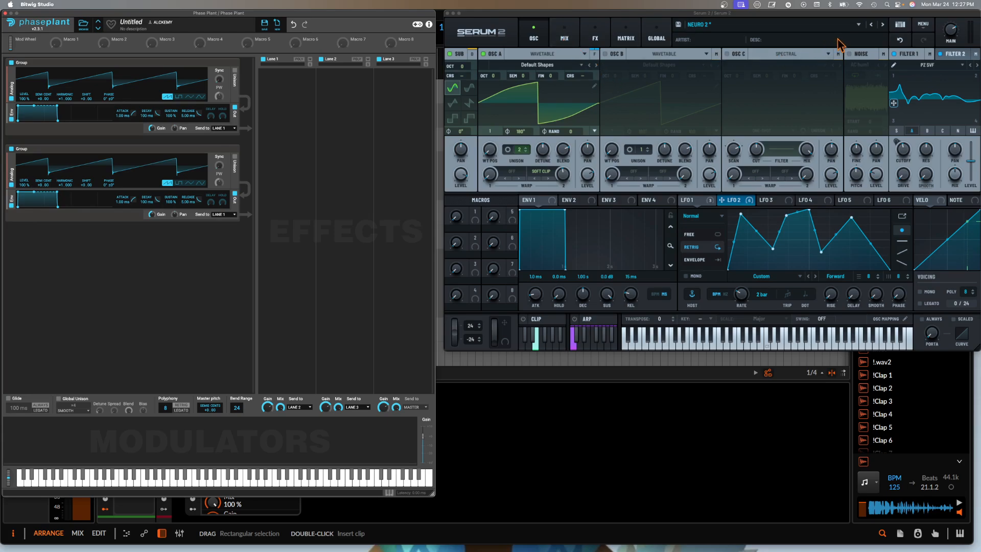
Load the user preset SNARE 1 in Serum 2
{"action": "left_click", "coordinate": [732, 28]}
{"action": "mouse_move", "coordinate": [720, 53]}
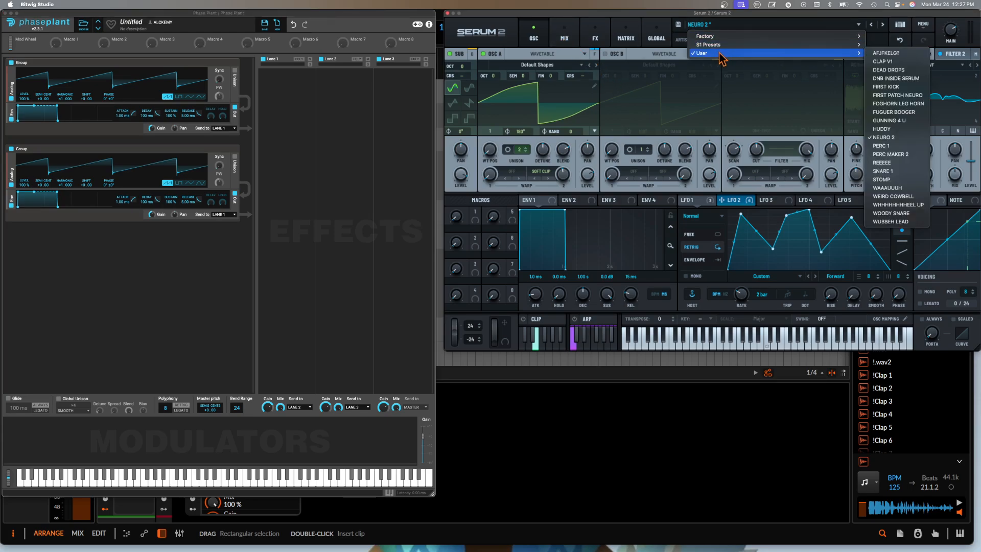
{"action": "left_click", "coordinate": [885, 171]}
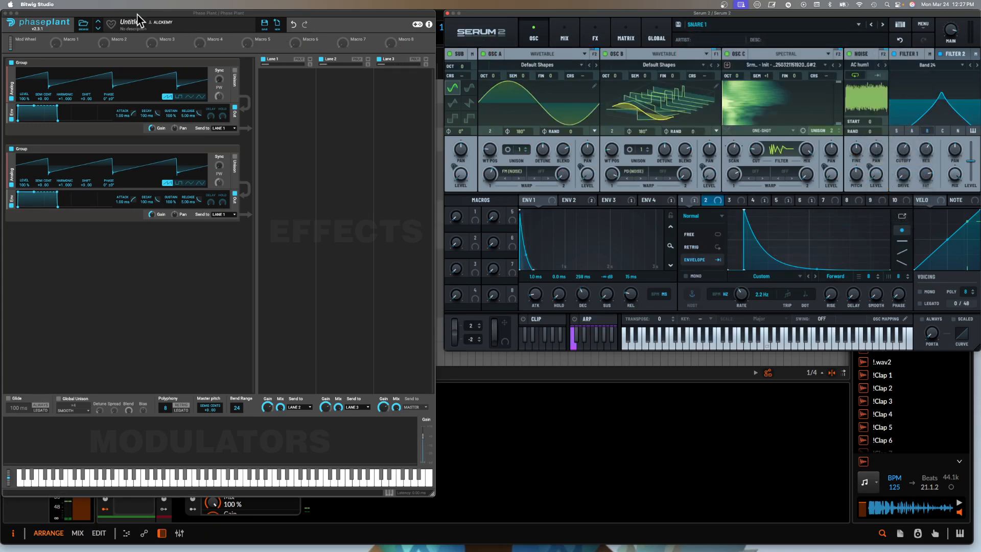
Close the Phase Plant window, select the Serum 2 track and move the Serum 2 window beside the track list
{"action": "left_click_drag", "start_coordinate": [137, 15], "coordinate": [198, 49]}
{"action": "left_click", "coordinate": [65, 47]}
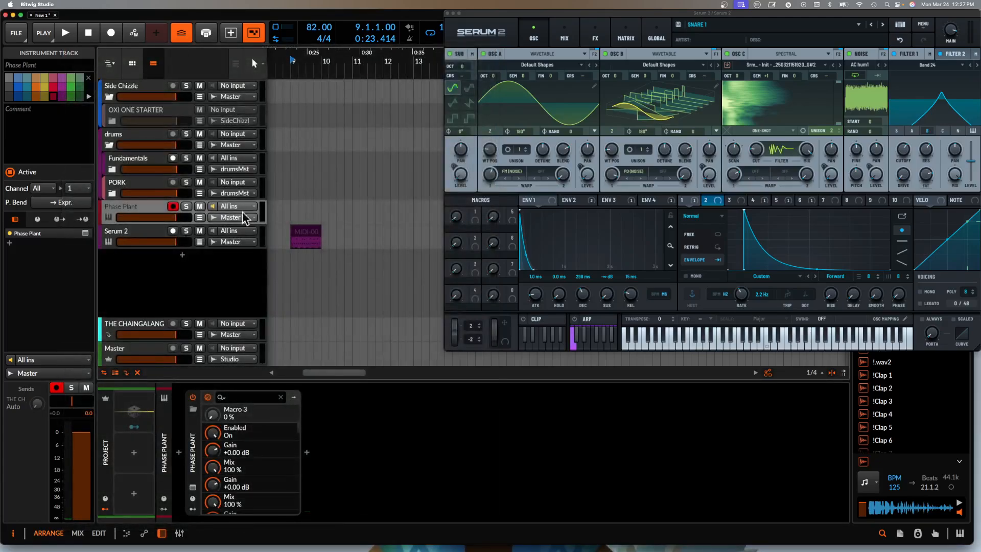
{"action": "left_click", "coordinate": [131, 238]}
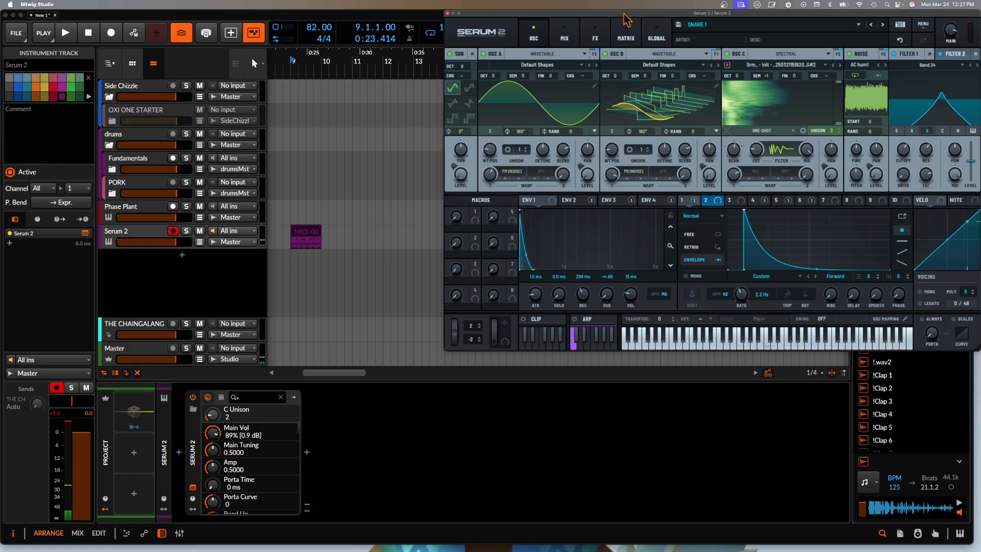
{"action": "left_click_drag", "start_coordinate": [562, 18], "coordinate": [379, 17]}
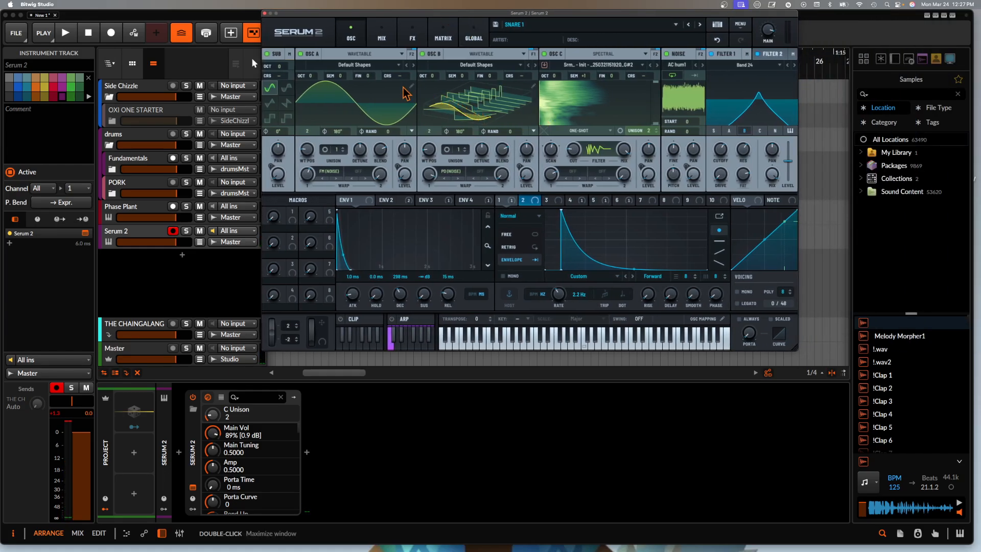
Examine the shapes of envelopes 1 to 4 in the SNARE 1 preset, ending on ENV 1
{"action": "left_click", "coordinate": [387, 203]}
{"action": "left_click", "coordinate": [426, 203]}
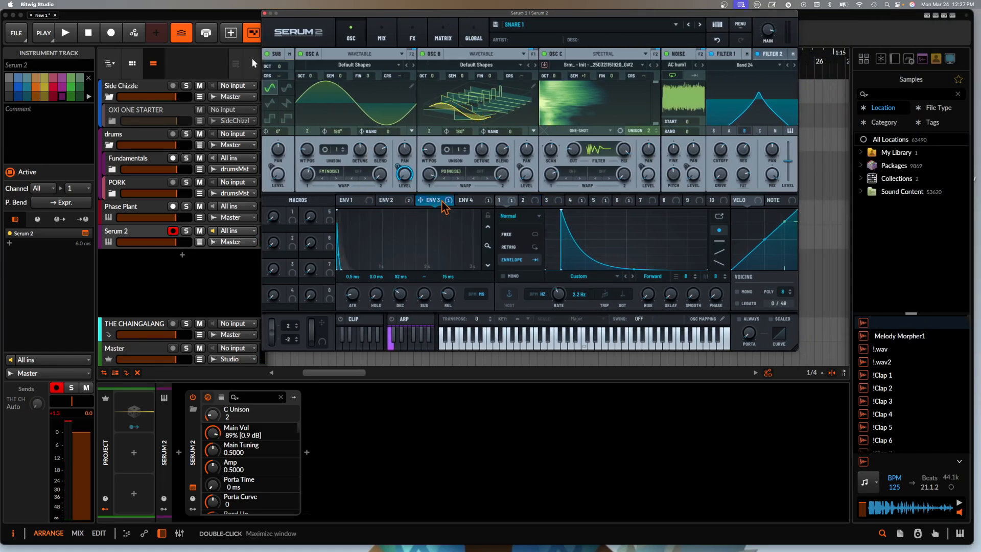
{"action": "left_click", "coordinate": [465, 203]}
{"action": "left_click", "coordinate": [356, 203]}
{"action": "left_click", "coordinate": [391, 200]}
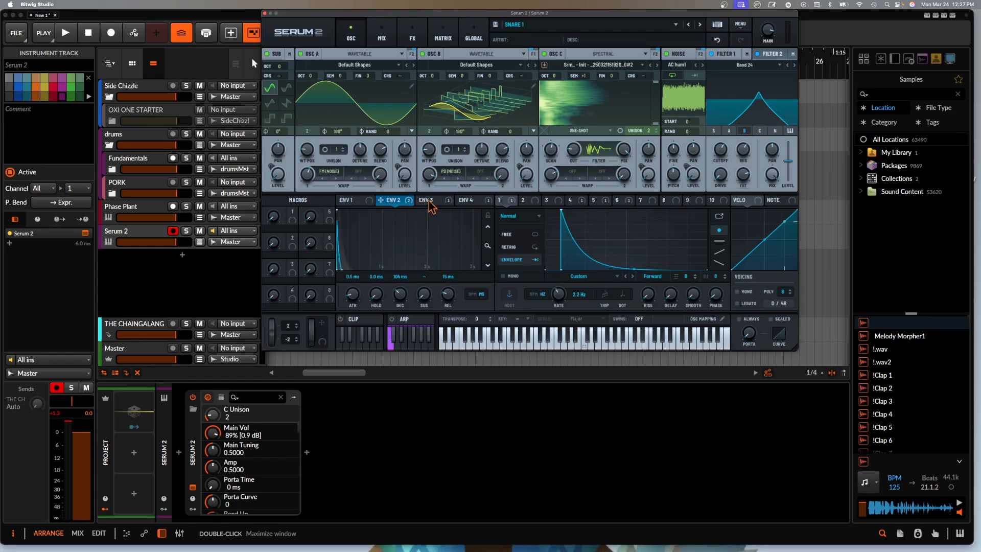
{"action": "left_click", "coordinate": [429, 201]}
{"action": "left_click", "coordinate": [468, 198]}
{"action": "left_click", "coordinate": [351, 204]}
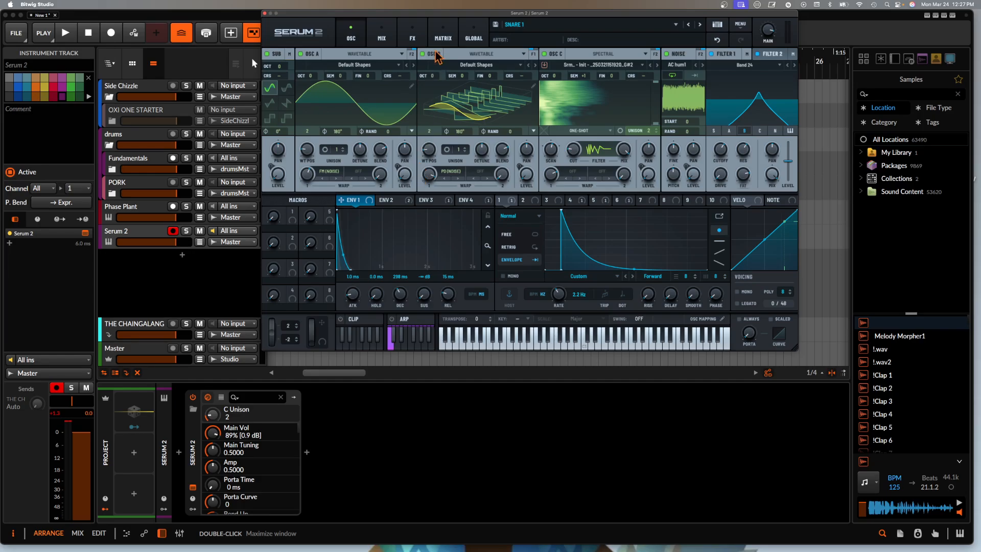
Look over SNARE 1's modulation matrix assignments and return to the oscillator page
{"action": "left_click", "coordinate": [443, 35]}
{"action": "scroll", "coordinate": [462, 137], "scroll_direction": "down", "scroll_amount": 1}
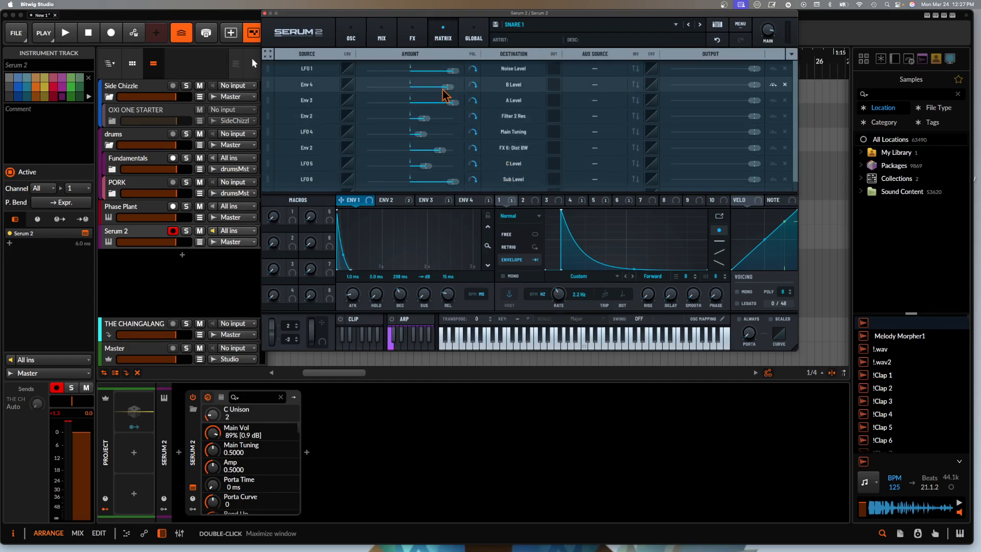
{"action": "left_click", "coordinate": [351, 35]}
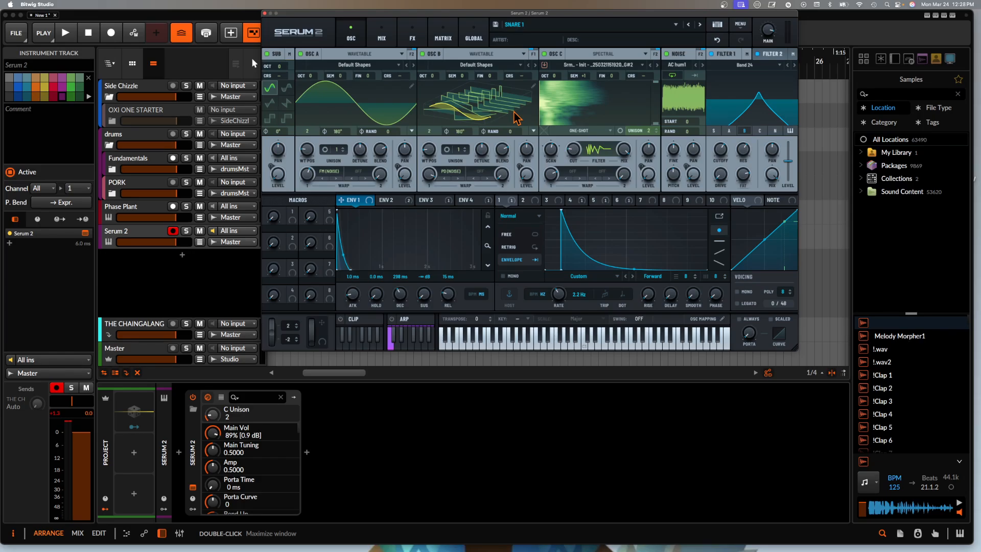
Open Phase Plant from its track and load the favourite preset SNARE 2024, leaving the preset browser closed
{"action": "left_click", "coordinate": [144, 212]}
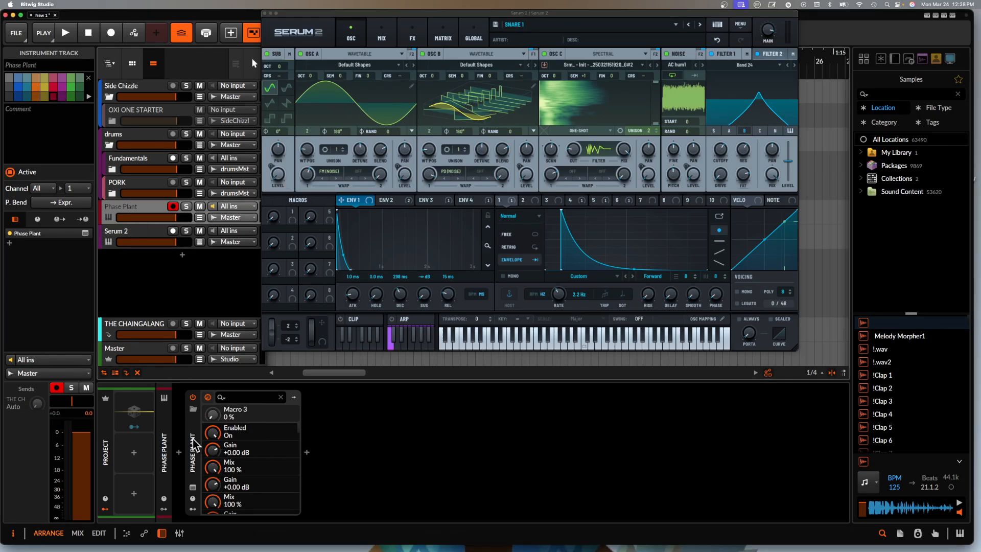
{"action": "left_click", "coordinate": [194, 486]}
{"action": "left_click", "coordinate": [145, 60]}
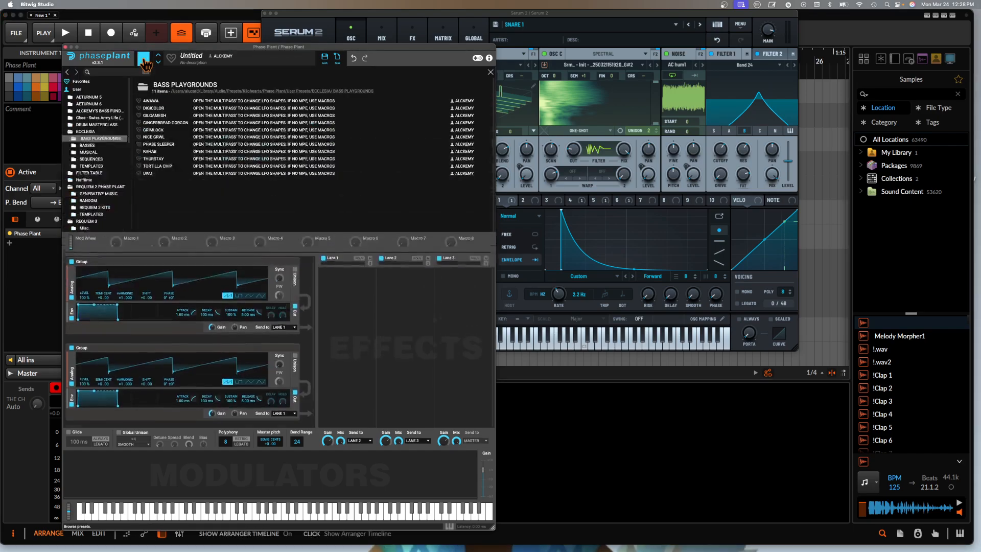
{"action": "left_click", "coordinate": [86, 82]}
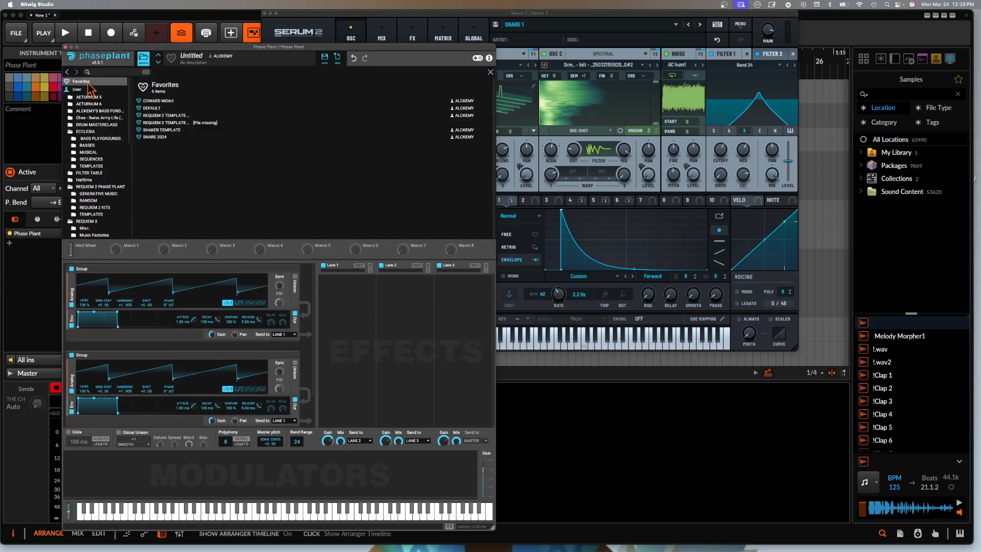
{"action": "left_click", "coordinate": [167, 137]}
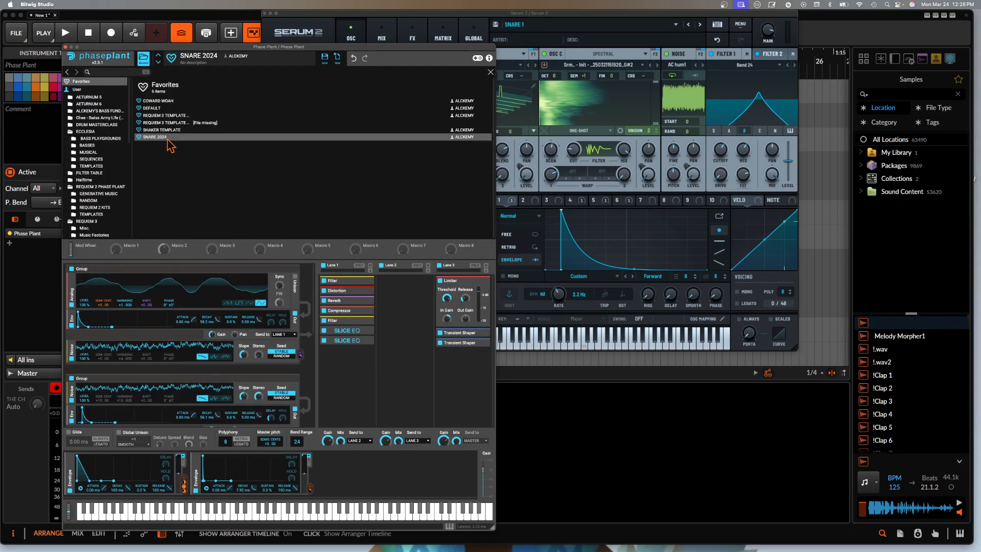
{"action": "left_click", "coordinate": [144, 59]}
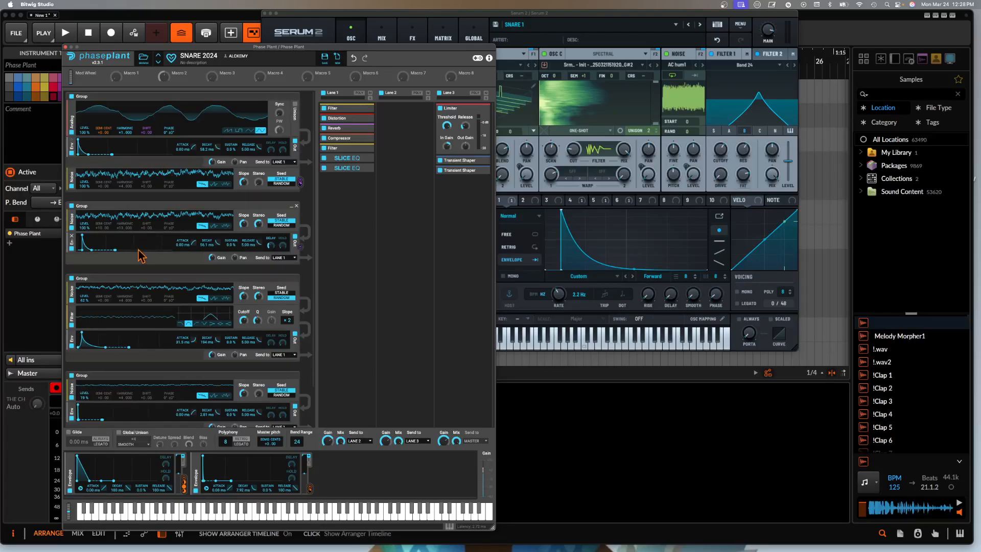
Shorten the envelope decay of SNARE 2024's third generator group to 147 ms
{"action": "scroll", "coordinate": [141, 279], "scroll_direction": "down", "scroll_amount": 3}
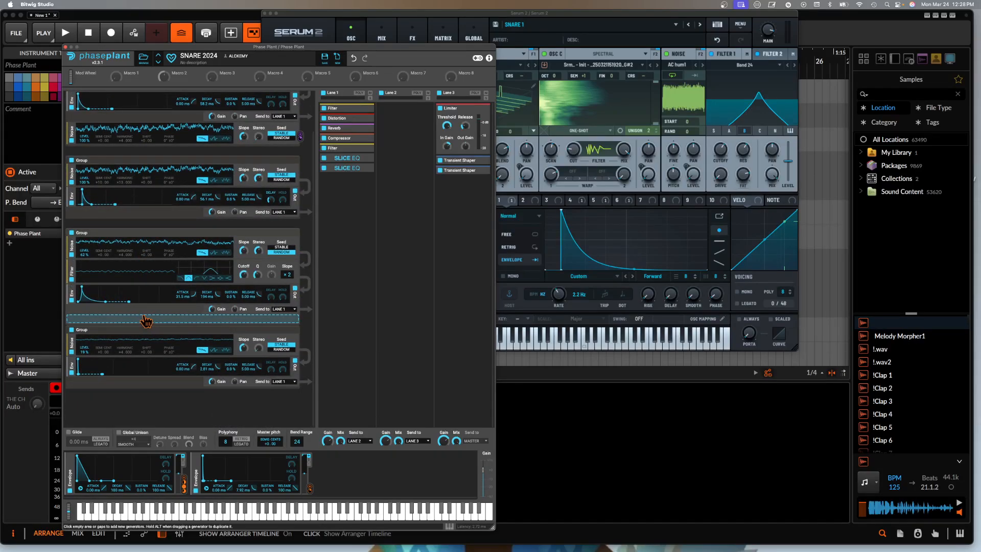
{"action": "left_click_drag", "start_coordinate": [150, 56], "coordinate": [105, 29]}
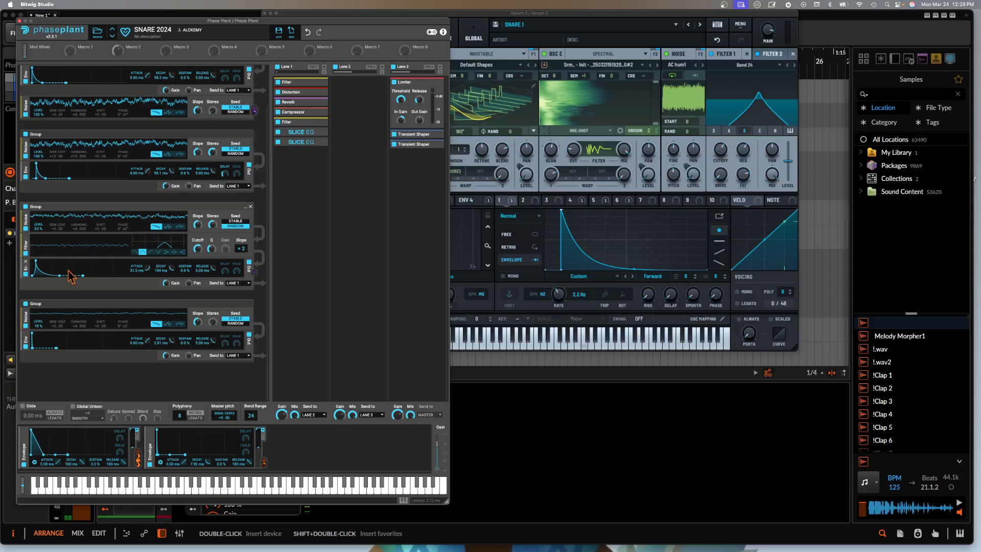
{"action": "left_click_drag", "start_coordinate": [68, 271], "coordinate": [57, 273]}
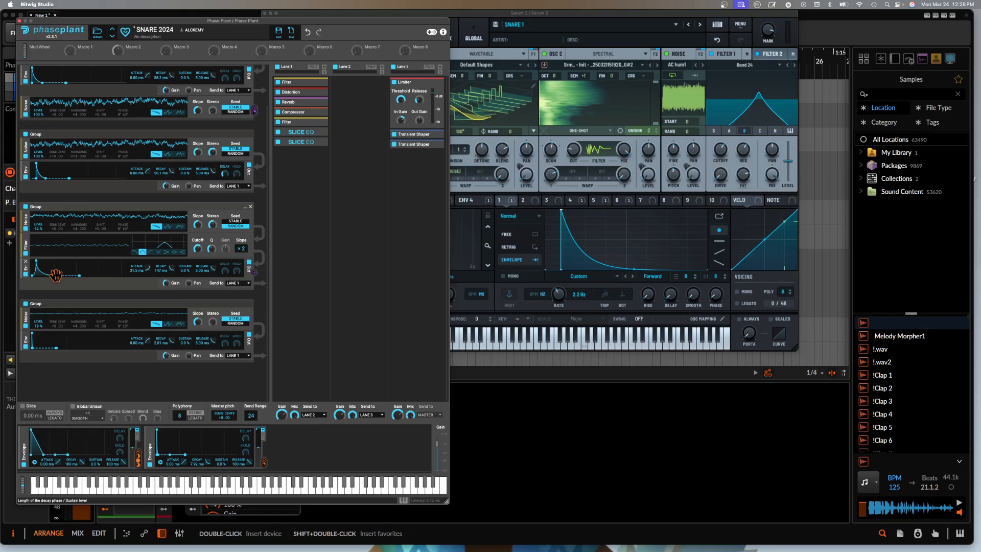
{"action": "scroll", "coordinate": [212, 264], "scroll_direction": "up", "scroll_amount": 2}
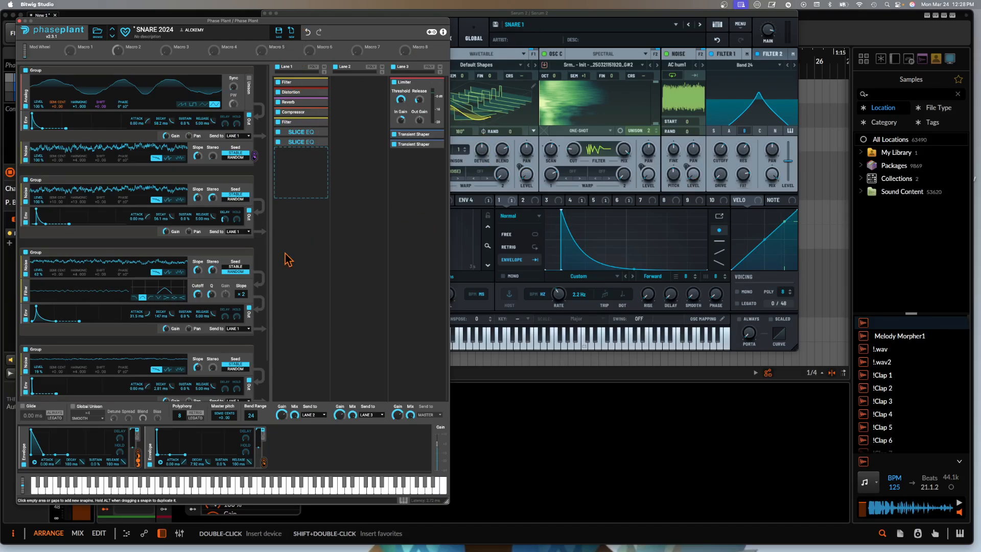
Expand the first Filter effect in Lane 1 and move the Phase Plant window over the track list
{"action": "left_click", "coordinate": [320, 83]}
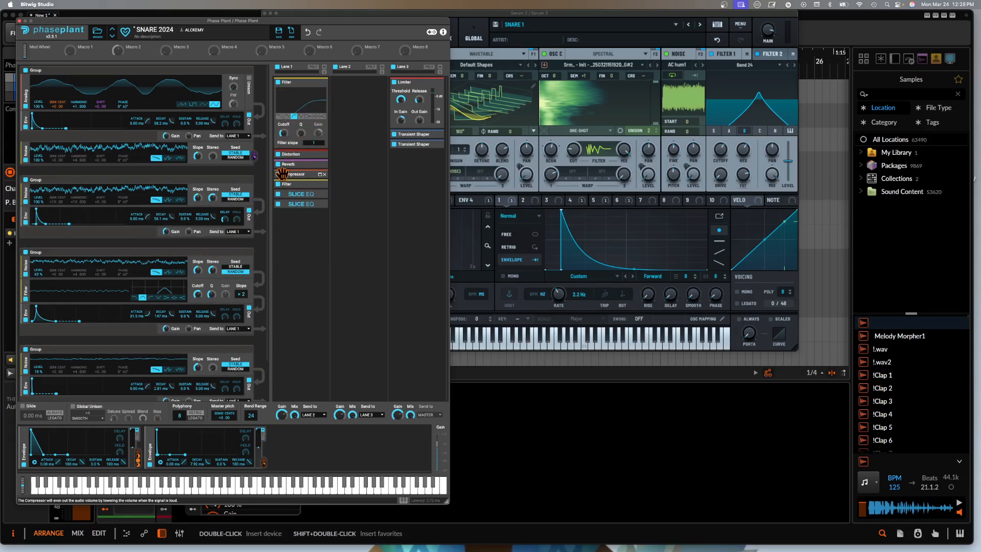
{"action": "left_click", "coordinate": [303, 138]}
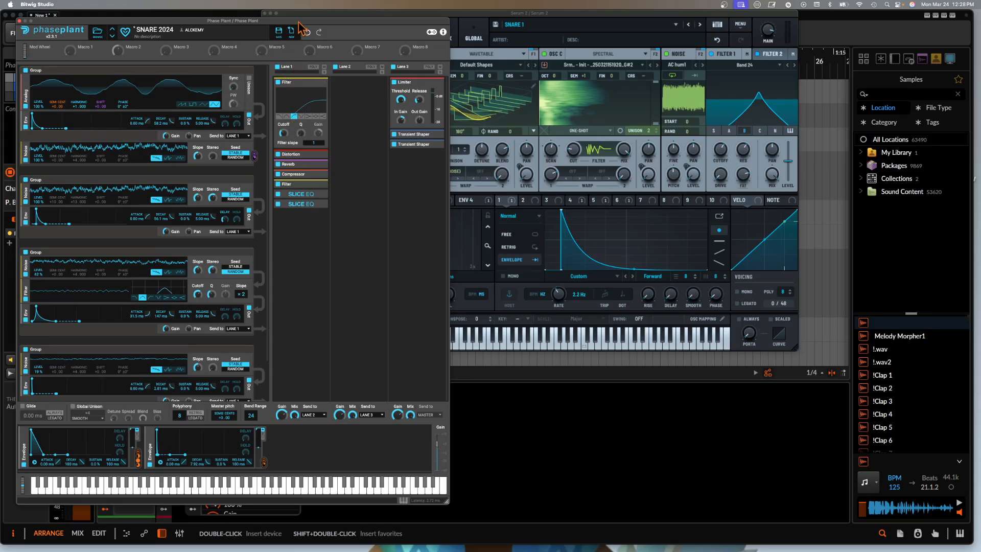
{"action": "left_click_drag", "start_coordinate": [299, 22], "coordinate": [284, 6]}
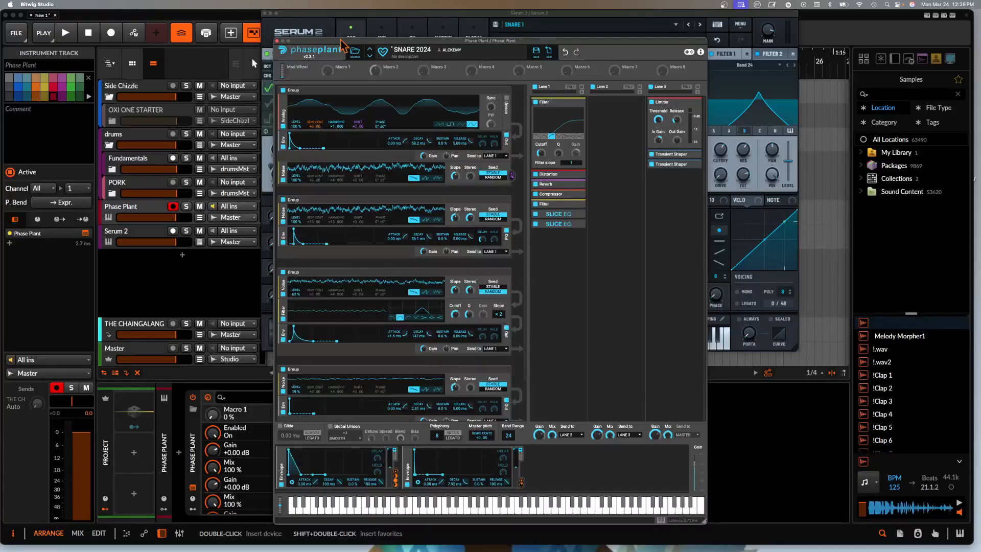
{"action": "left_click_drag", "start_coordinate": [340, 40], "coordinate": [72, 12]}
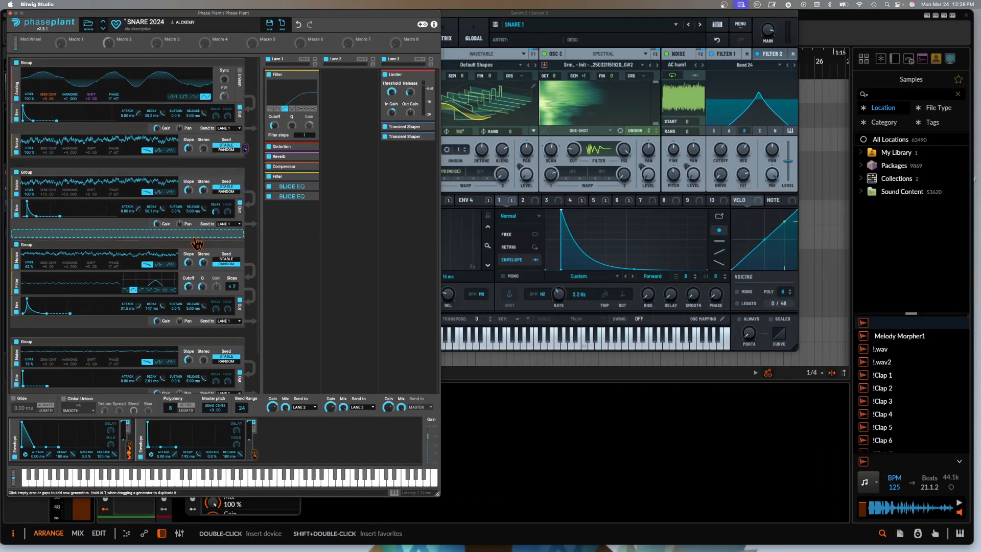
Bring the Serum 2 window forward, review SNARE 1's modulation matrix and return to the oscillator page
{"action": "left_click_drag", "start_coordinate": [524, 14], "coordinate": [481, 121]}
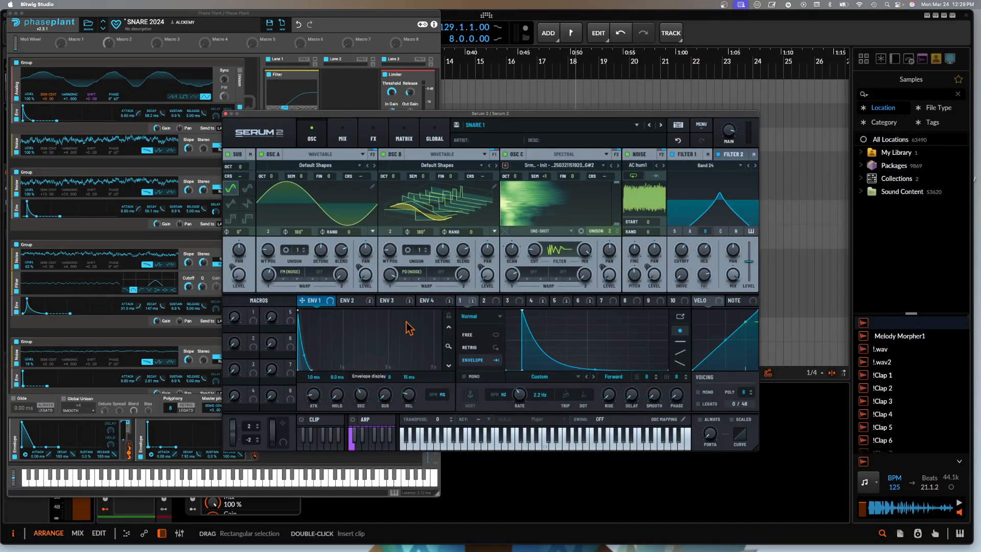
{"action": "left_click", "coordinate": [404, 136]}
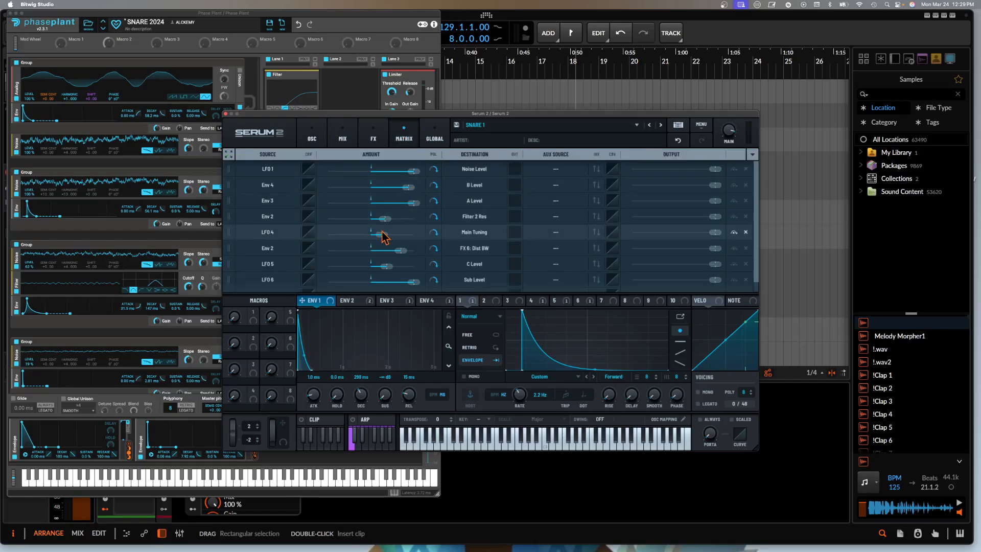
{"action": "left_click", "coordinate": [312, 136]}
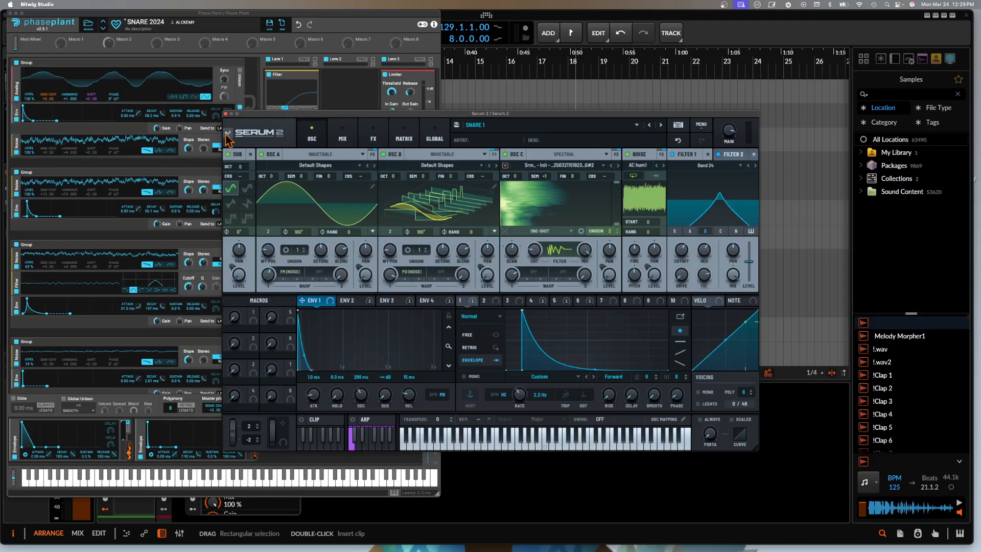
{"action": "mouse_move", "coordinate": [227, 134]}
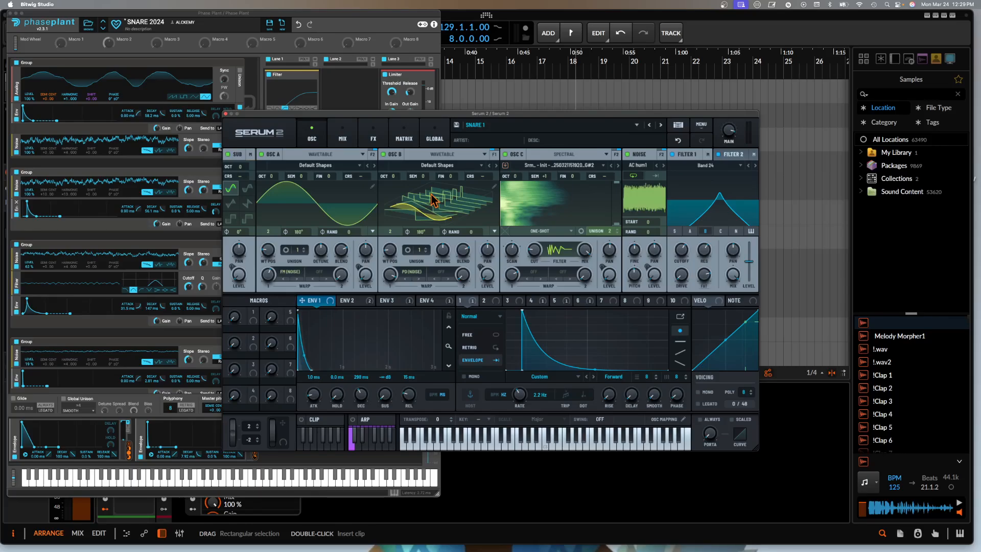
Place the Serum 2 window beside Phase Plant and enlarge the Phase Plant window
{"action": "left_click_drag", "start_coordinate": [360, 113], "coordinate": [583, 4]}
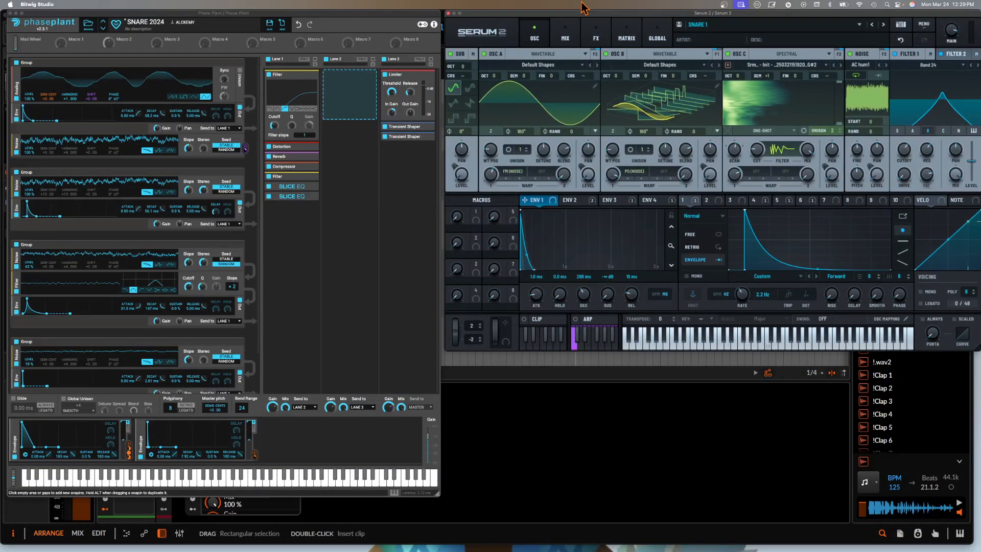
{"action": "mouse_move", "coordinate": [394, 12]}
{"action": "left_mouse_down"}
{"action": "mouse_move", "coordinate": [442, 13]}
{"action": "mouse_move", "coordinate": [391, 12]}
{"action": "left_mouse_up"}
{"action": "left_click_drag", "start_coordinate": [433, 494], "coordinate": [576, 500]}
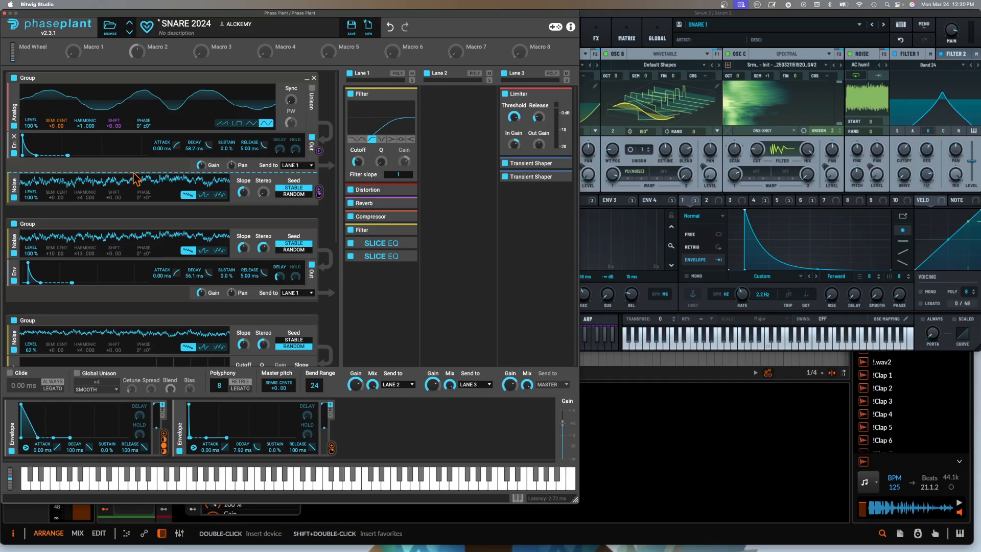
Alternate between the Serum 2 and Phase Plant windows to compare their snare patches, ending on Serum 2
{"action": "left_click", "coordinate": [652, 13]}
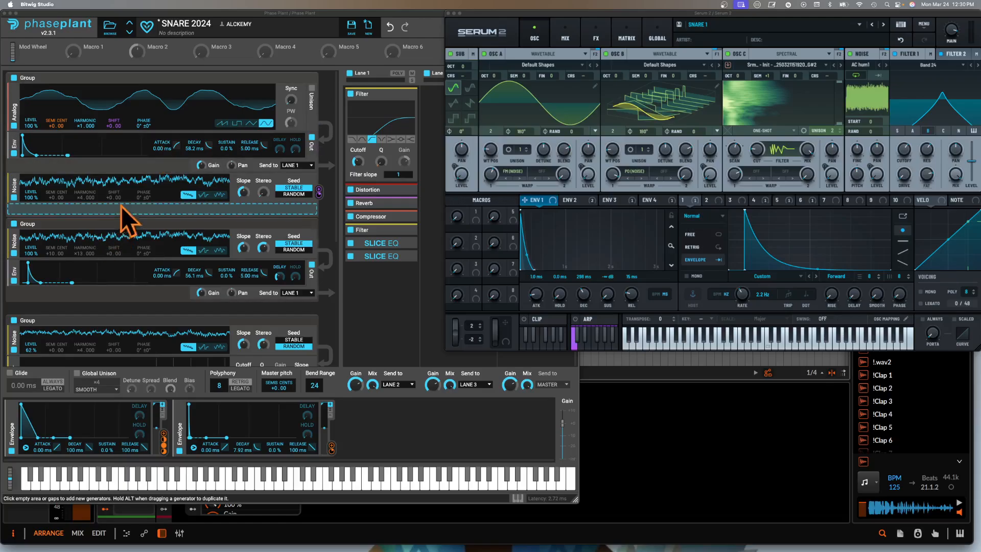
{"action": "left_click", "coordinate": [95, 18]}
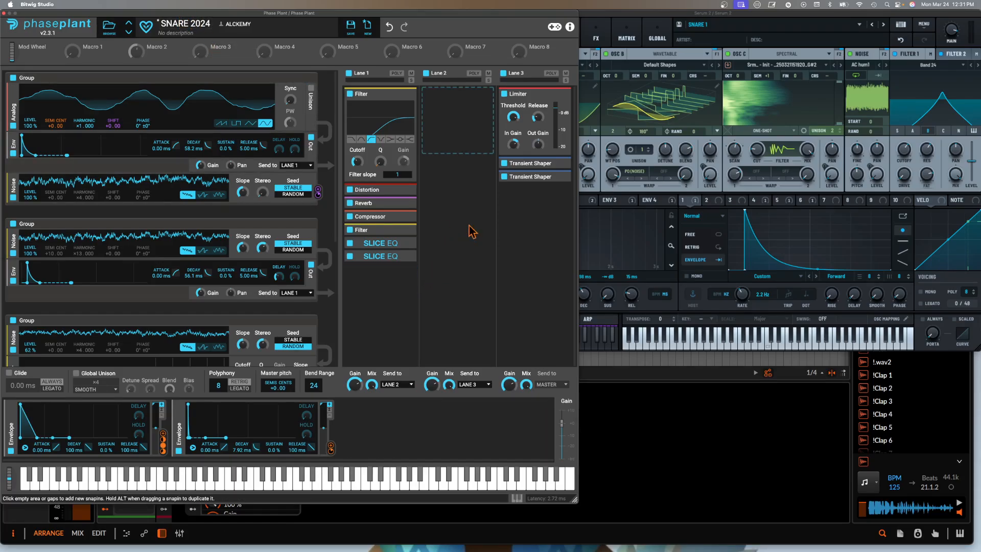
{"action": "left_click", "coordinate": [612, 22]}
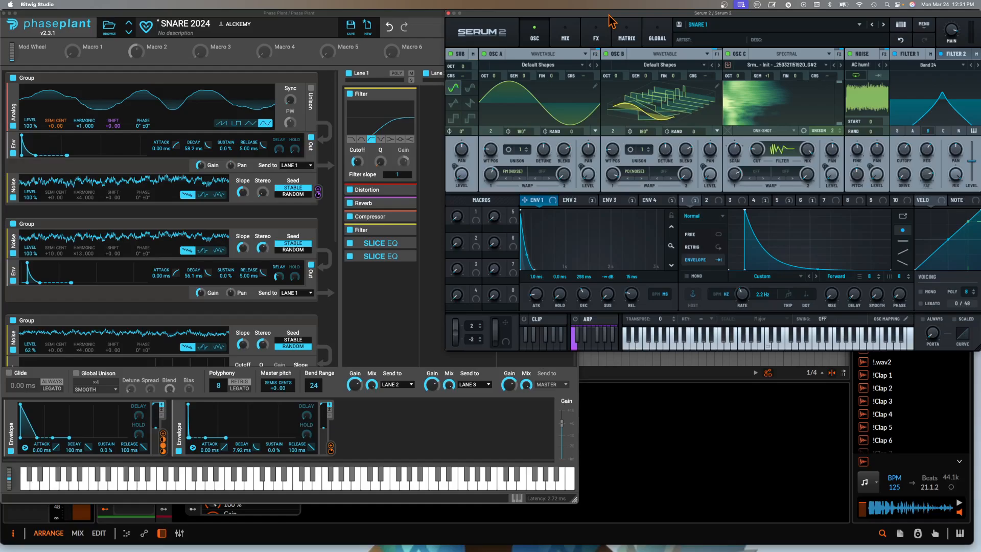
Move the Serum 2 window toward the middle of the screen and load the user preset PERC 1
{"action": "left_click_drag", "start_coordinate": [611, 22], "coordinate": [478, 26]}
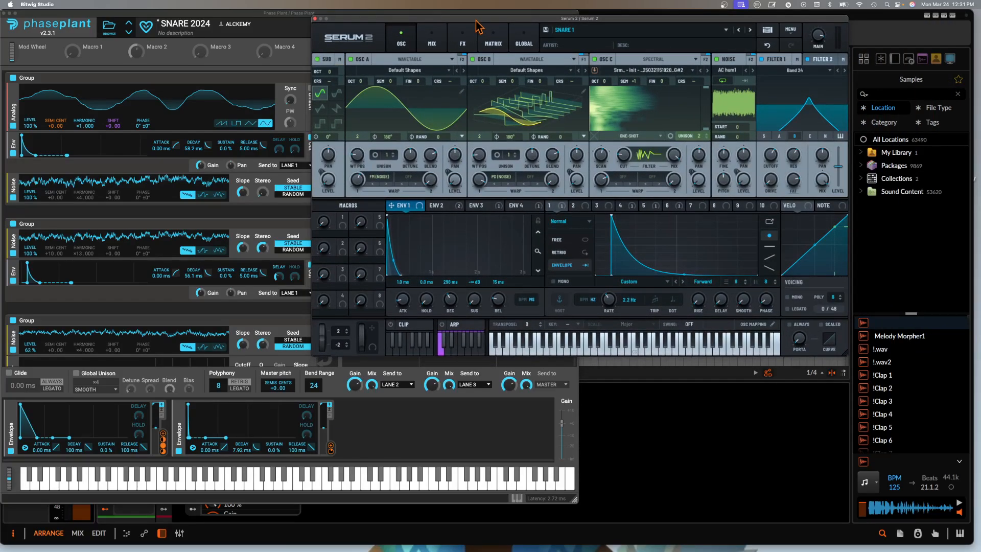
{"action": "left_click", "coordinate": [705, 31]}
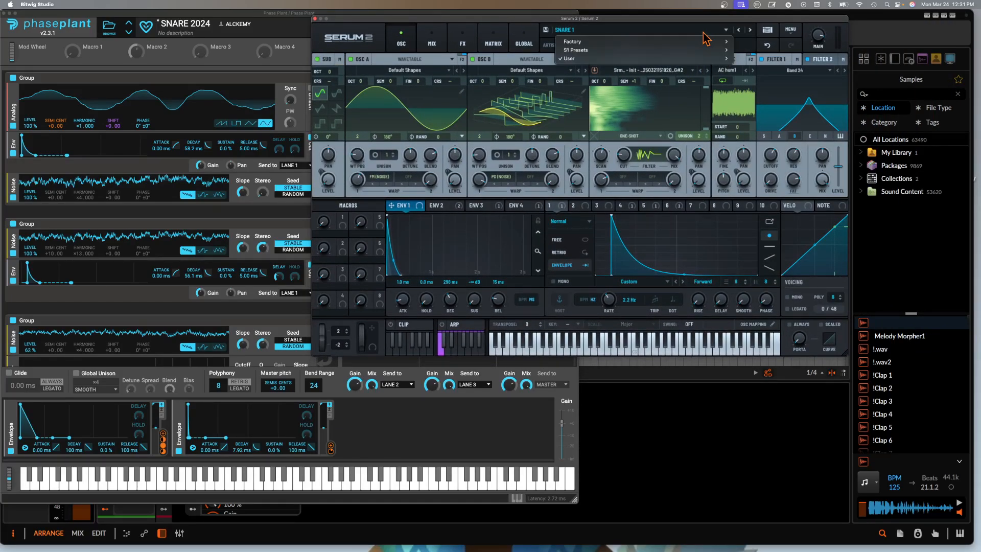
{"action": "mouse_move", "coordinate": [680, 59]}
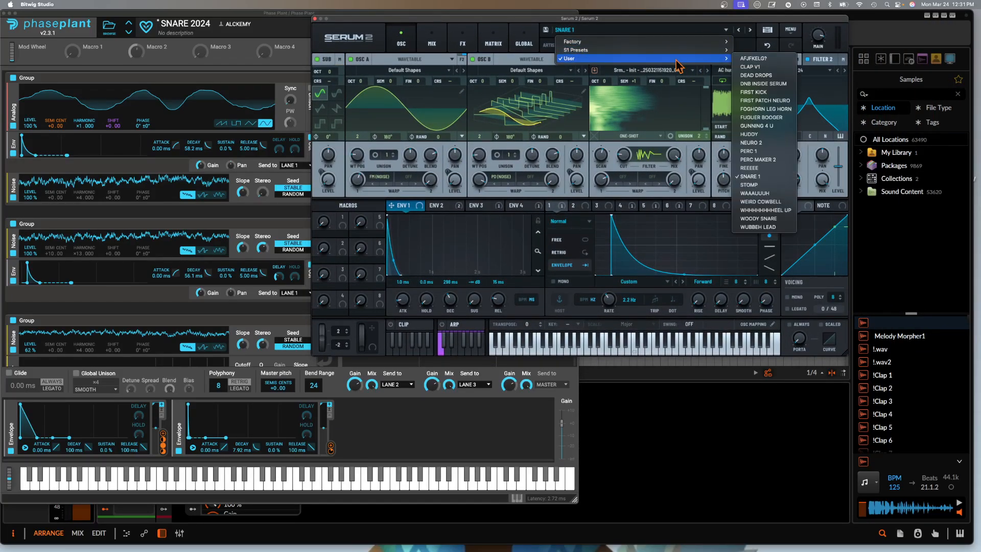
{"action": "left_click", "coordinate": [752, 151]}
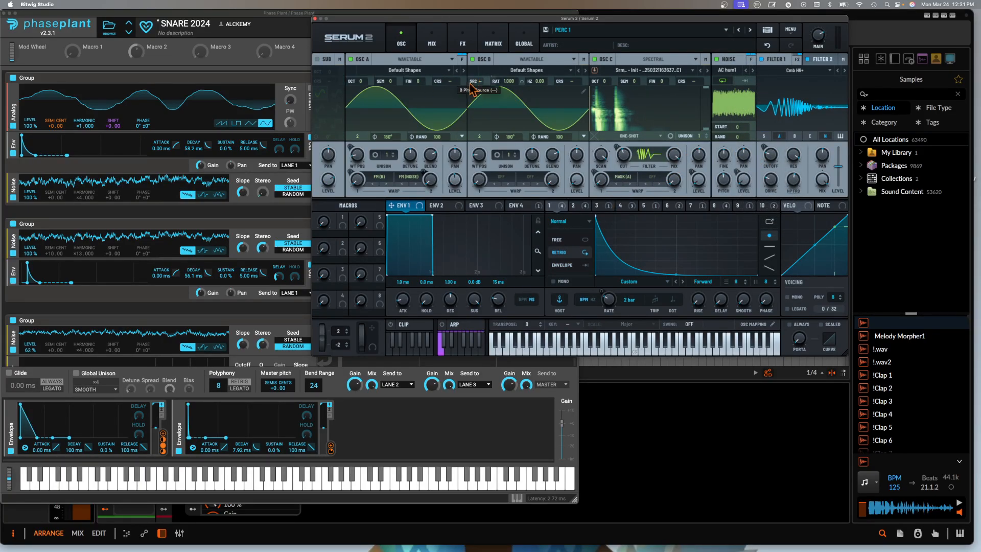
Close the Phase Plant window, select the Serum 2 track and reposition the Serum 2 window beside the track list
{"action": "left_click_drag", "start_coordinate": [415, 20], "coordinate": [487, 21]}
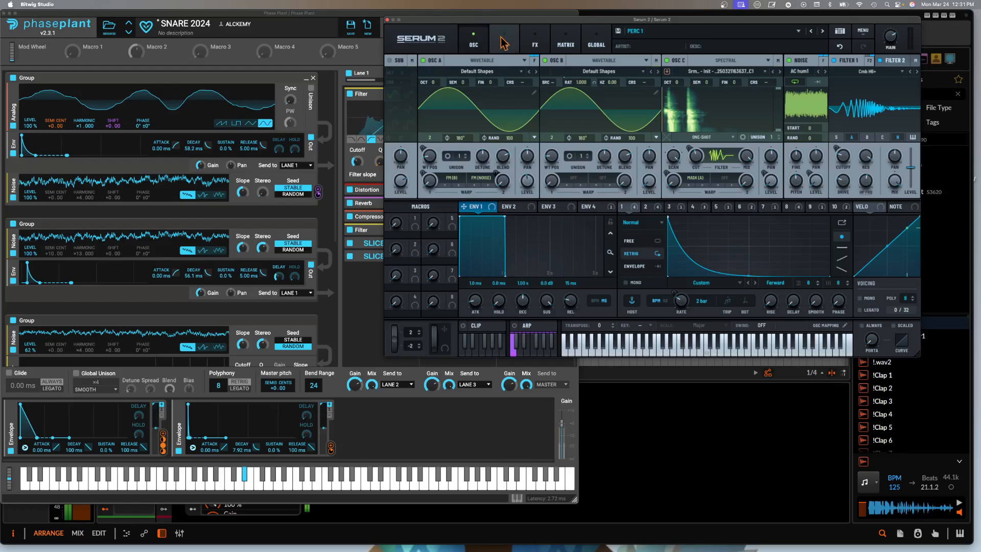
{"action": "left_click", "coordinate": [5, 12]}
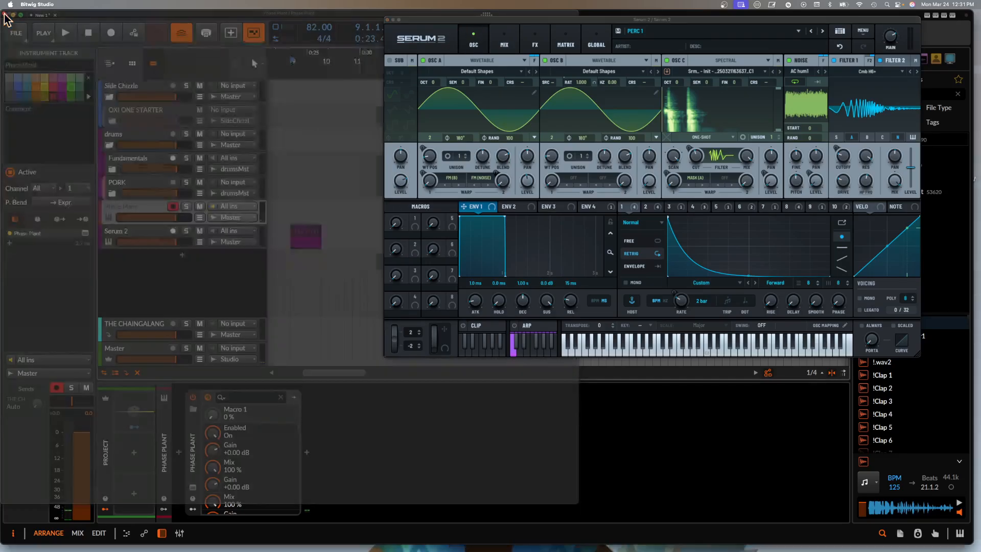
{"action": "left_click", "coordinate": [137, 230]}
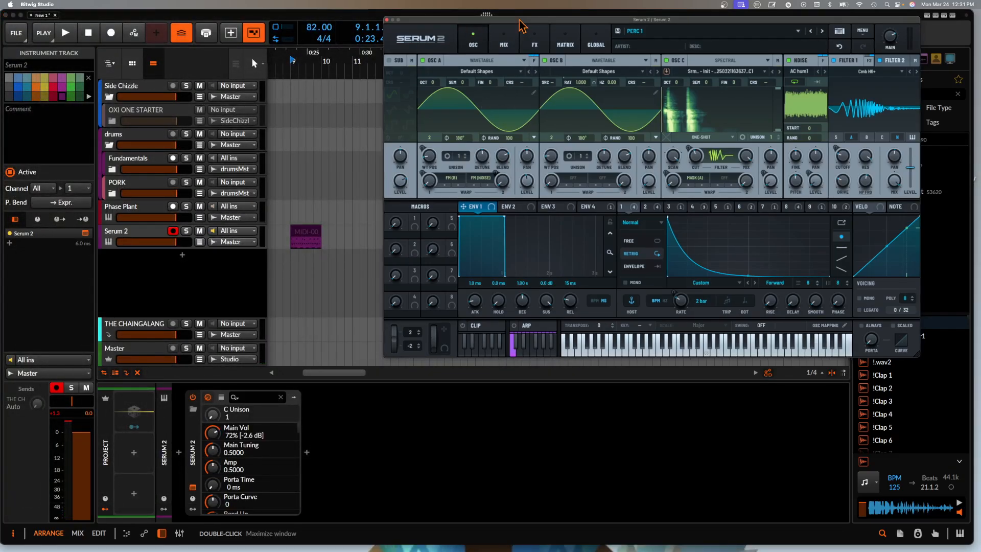
{"action": "left_click_drag", "start_coordinate": [536, 21], "coordinate": [512, 14]}
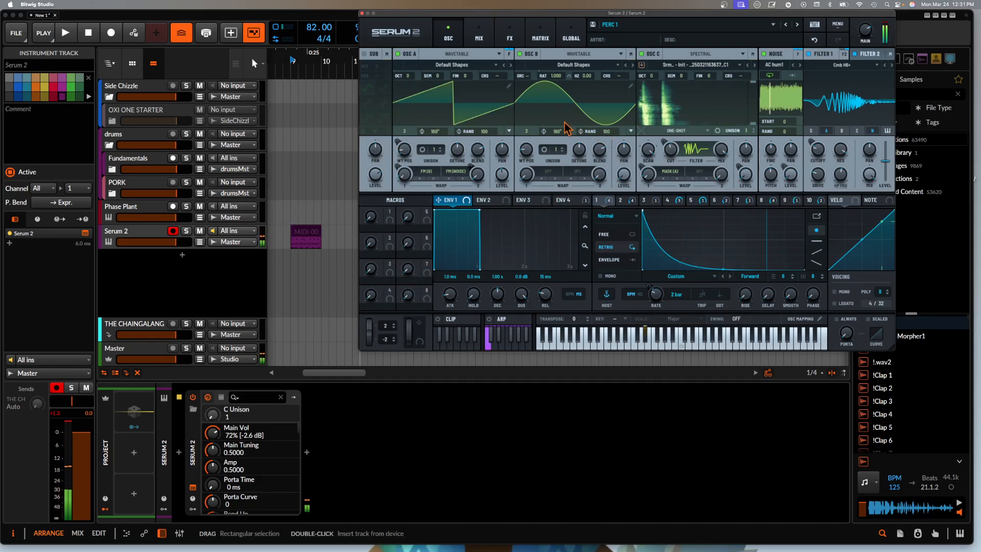
Load the user preset PERC MAKER 2 in Serum 2
{"action": "left_click", "coordinate": [767, 24]}
{"action": "mouse_move", "coordinate": [738, 55]}
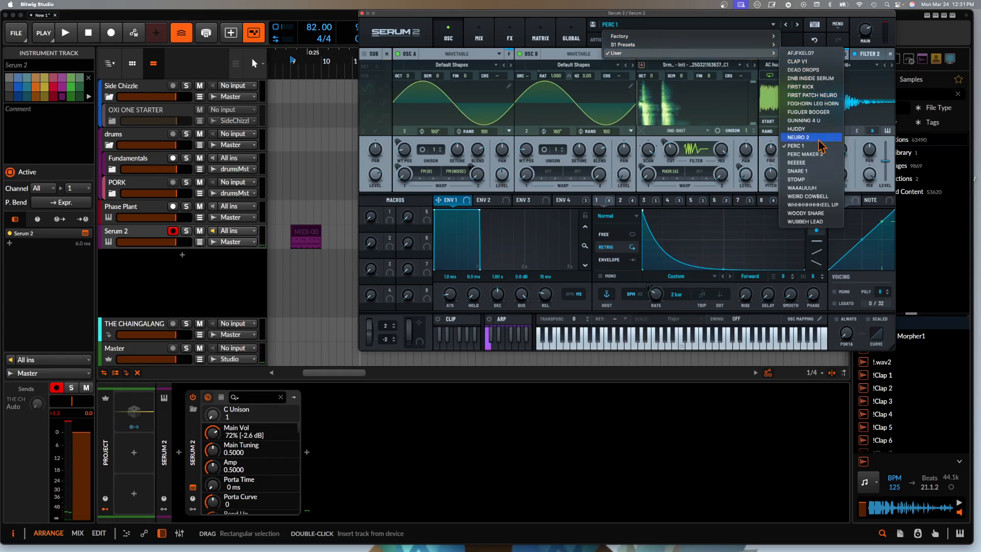
{"action": "left_click", "coordinate": [824, 157]}
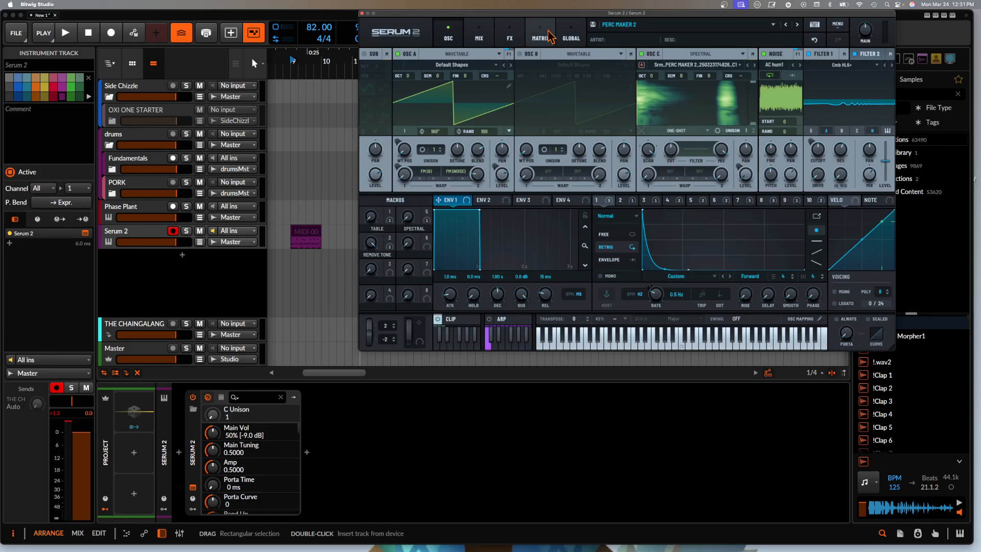
Examine PERC MAKER 2's effects chain down to the multiband compressor and utility modules
{"action": "left_click", "coordinate": [509, 37]}
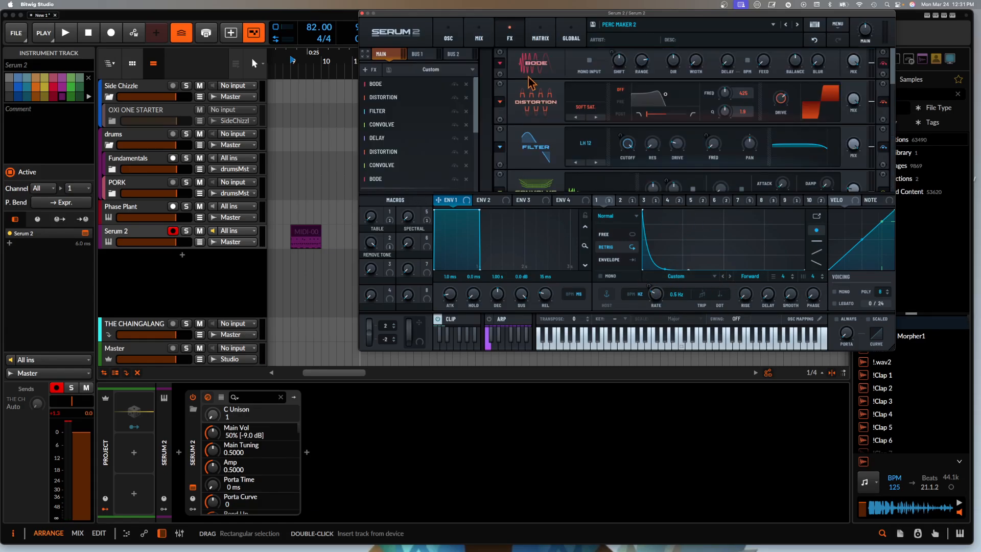
{"action": "scroll", "coordinate": [425, 148], "scroll_direction": "down", "scroll_amount": 5}
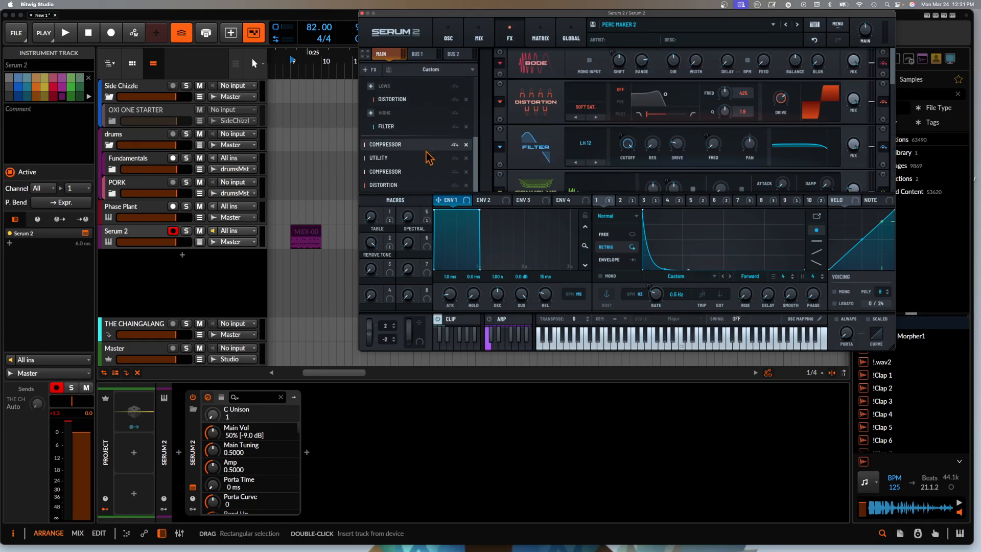
{"action": "left_click", "coordinate": [411, 174]}
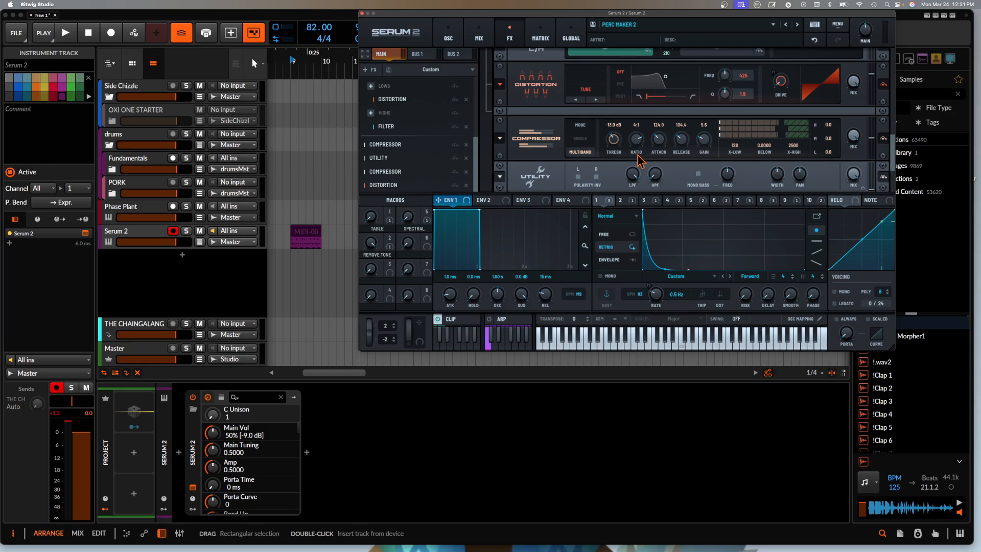
Review PERC MAKER 2's effects chain back up to the upper distortion and delay modules, and show its oscillators
{"action": "scroll", "coordinate": [640, 161], "scroll_direction": "up", "scroll_amount": 3}
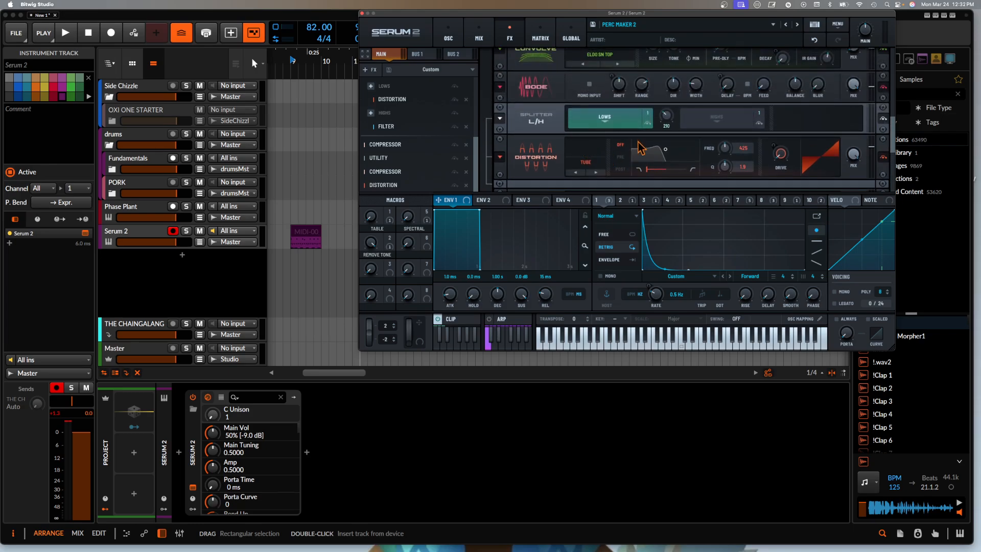
{"action": "scroll", "coordinate": [546, 98], "scroll_direction": "up", "scroll_amount": 4}
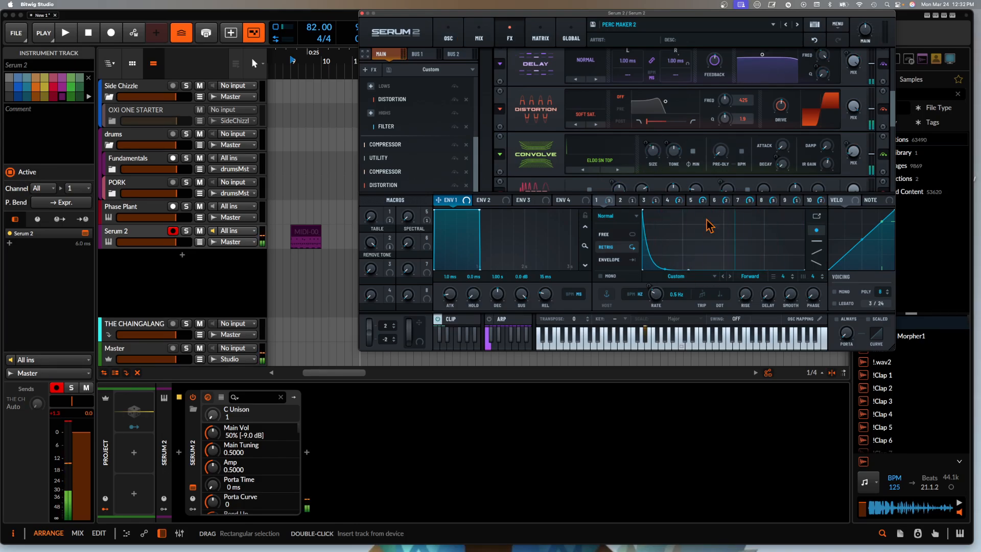
{"action": "left_click", "coordinate": [448, 33]}
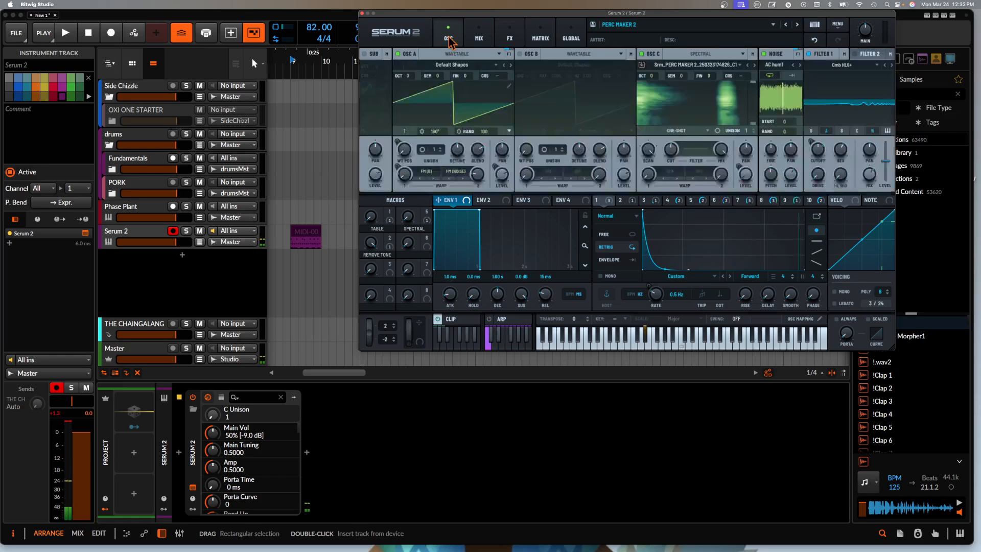
Open Phase Plant from its track, search its presets for PORK and load PORK RACK 25
{"action": "left_click", "coordinate": [134, 209]}
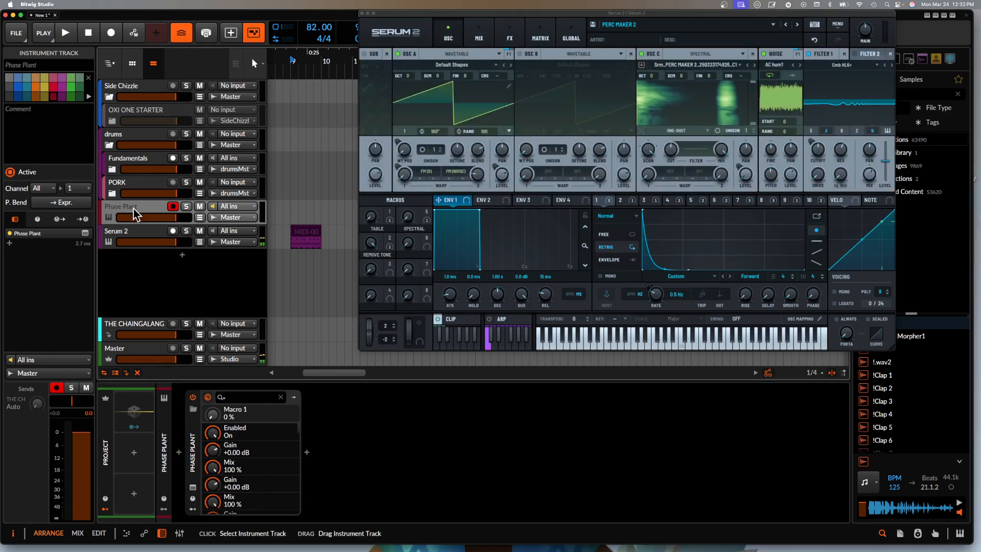
{"action": "left_click", "coordinate": [193, 488]}
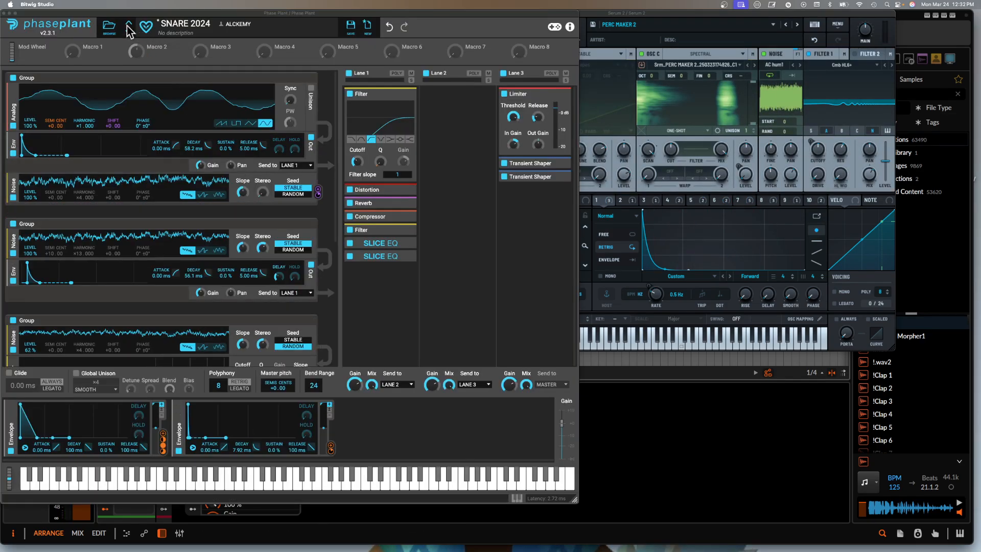
{"action": "left_click", "coordinate": [110, 28]}
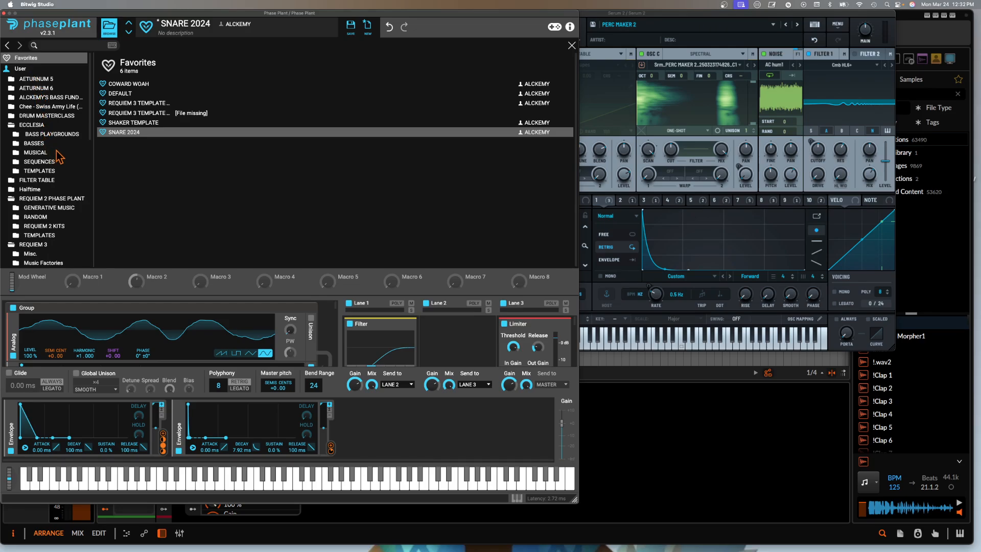
{"action": "left_click", "coordinate": [25, 126]}
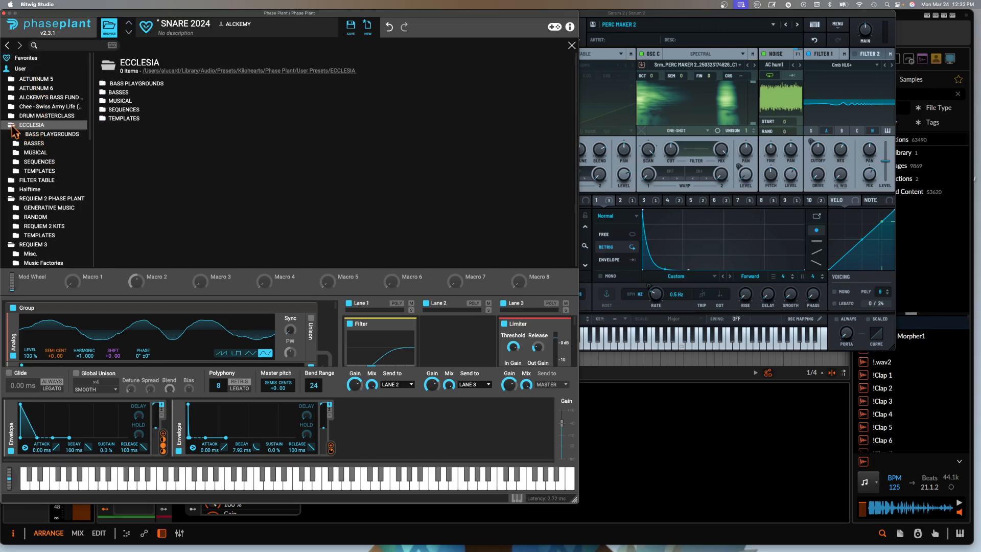
{"action": "left_click", "coordinate": [47, 45]}
{"action": "type", "text": "PORK"}
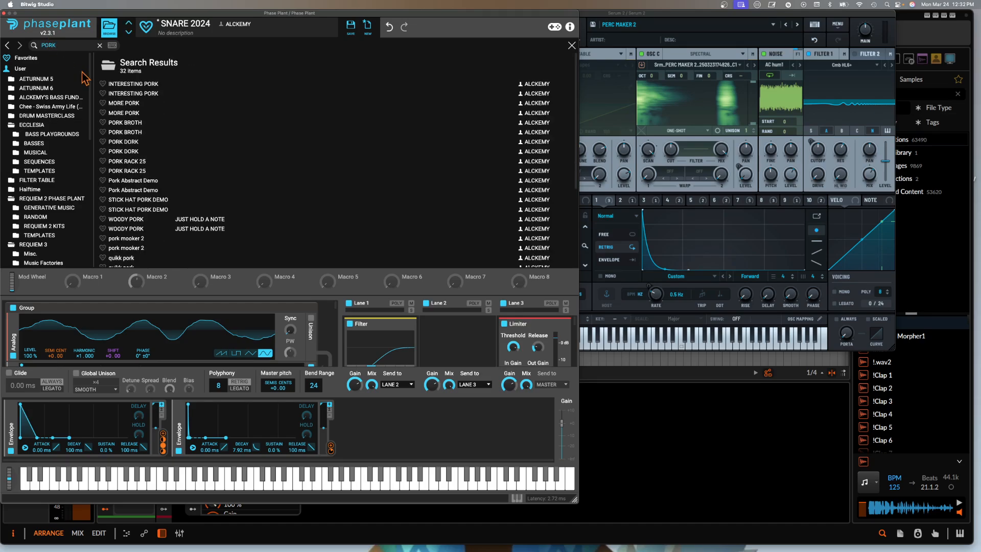
{"action": "double_click", "coordinate": [130, 170]}
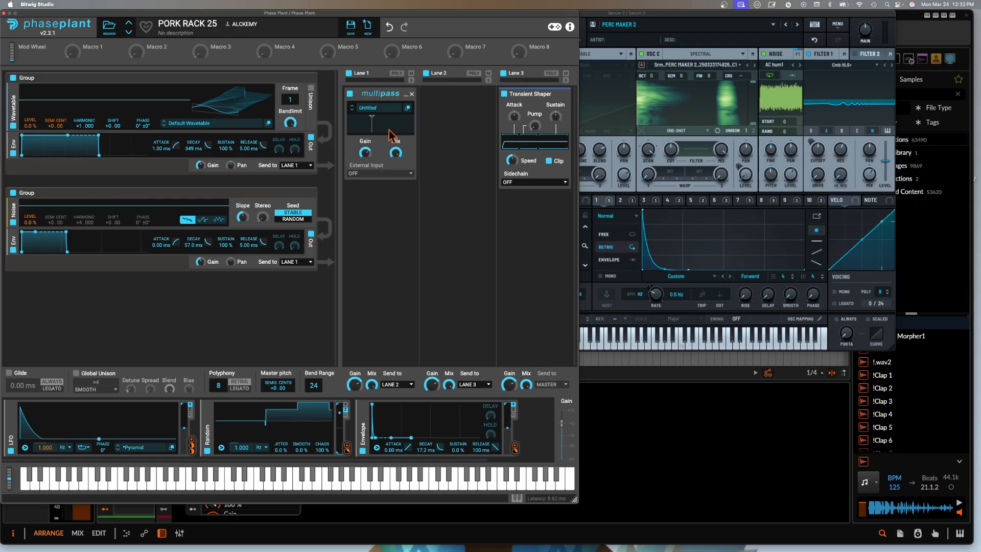
Inspect PORK RACK 25's Multipass effect in its own reduced-size window, and close the Multipass and Phase Plant windows
{"action": "left_click", "coordinate": [407, 107]}
{"action": "left_click_drag", "start_coordinate": [482, 119], "coordinate": [127, 18]}
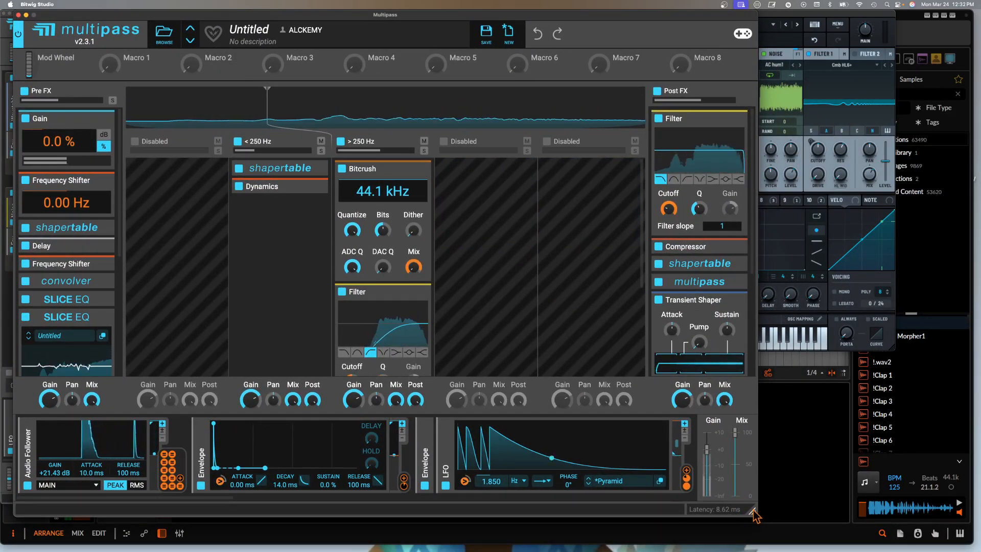
{"action": "left_click_drag", "start_coordinate": [750, 511], "coordinate": [553, 509]}
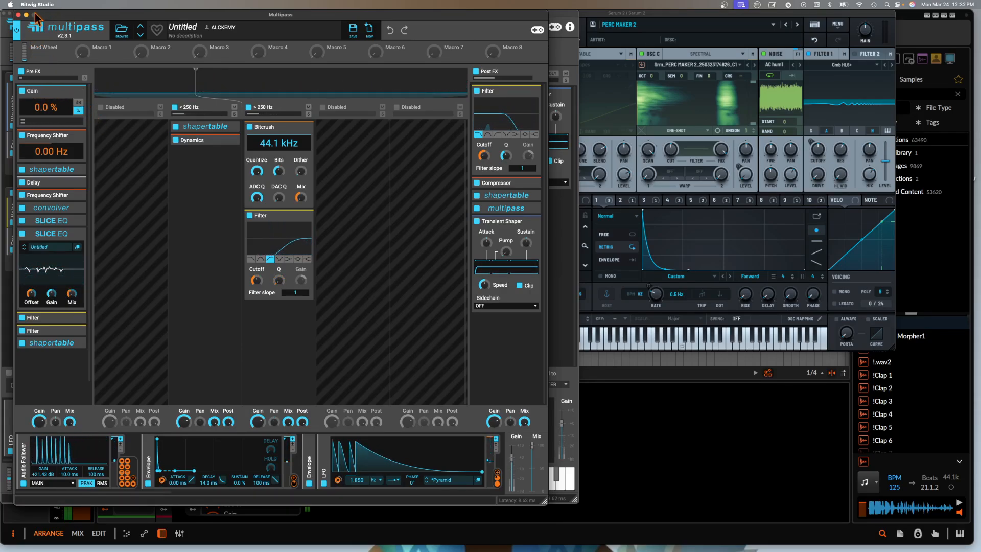
{"action": "left_click", "coordinate": [16, 28]}
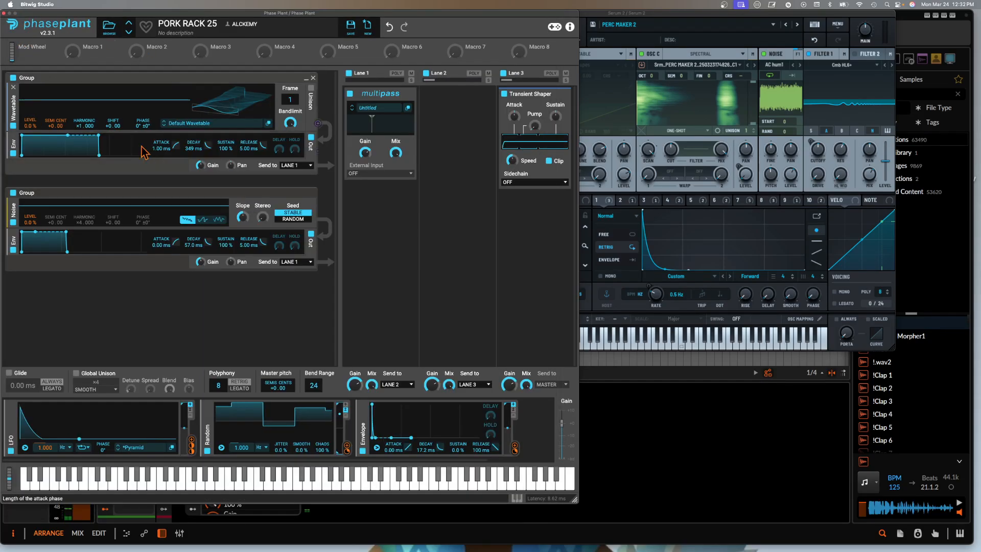
{"action": "left_click", "coordinate": [3, 13]}
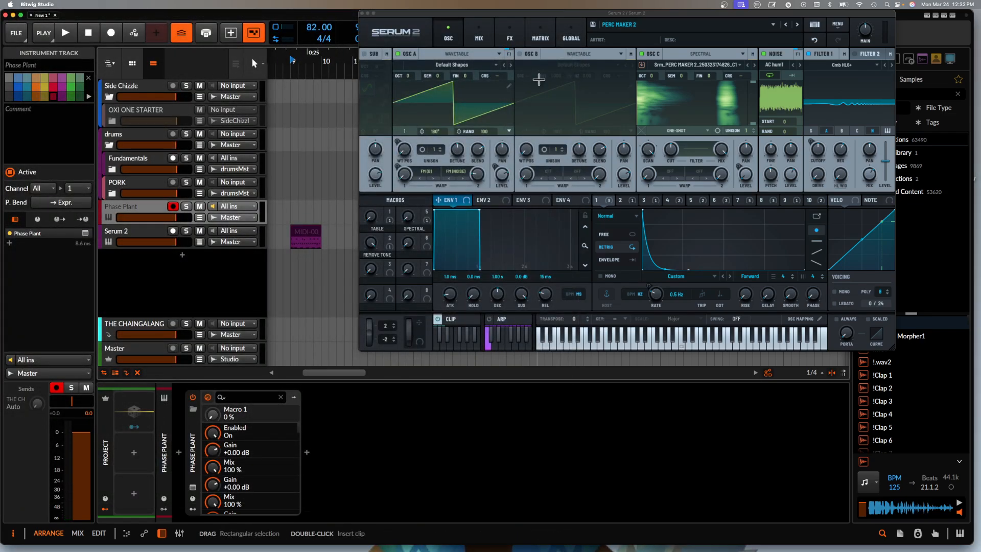
Load the user preset NEURO 2 in Serum 2 with its effects displayed, and enlarge the plug-in window
{"action": "left_click", "coordinate": [479, 35]}
{"action": "left_click", "coordinate": [509, 35]}
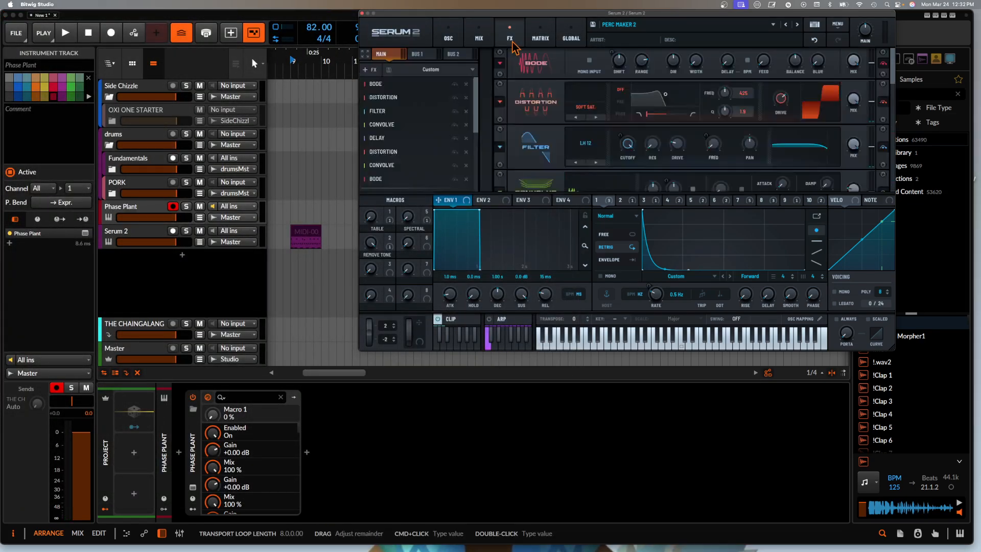
{"action": "left_click", "coordinate": [636, 26]}
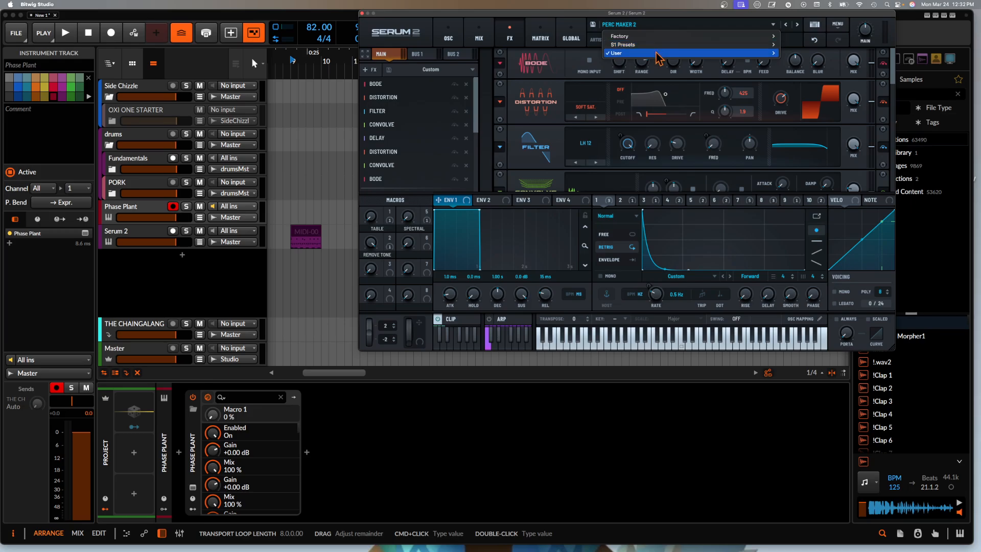
{"action": "mouse_move", "coordinate": [657, 53]}
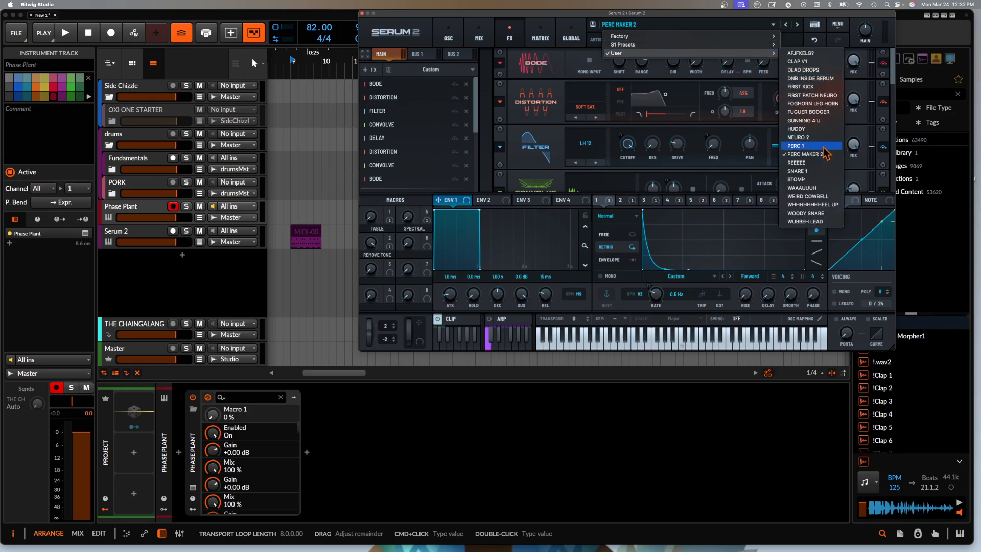
{"action": "left_click", "coordinate": [810, 137]}
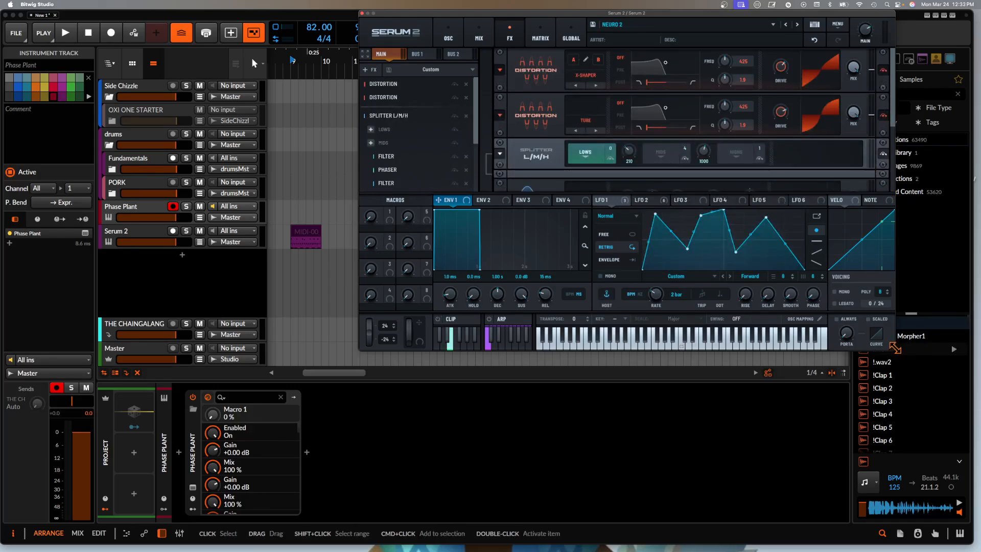
{"action": "left_click_drag", "start_coordinate": [893, 349], "coordinate": [942, 440]}
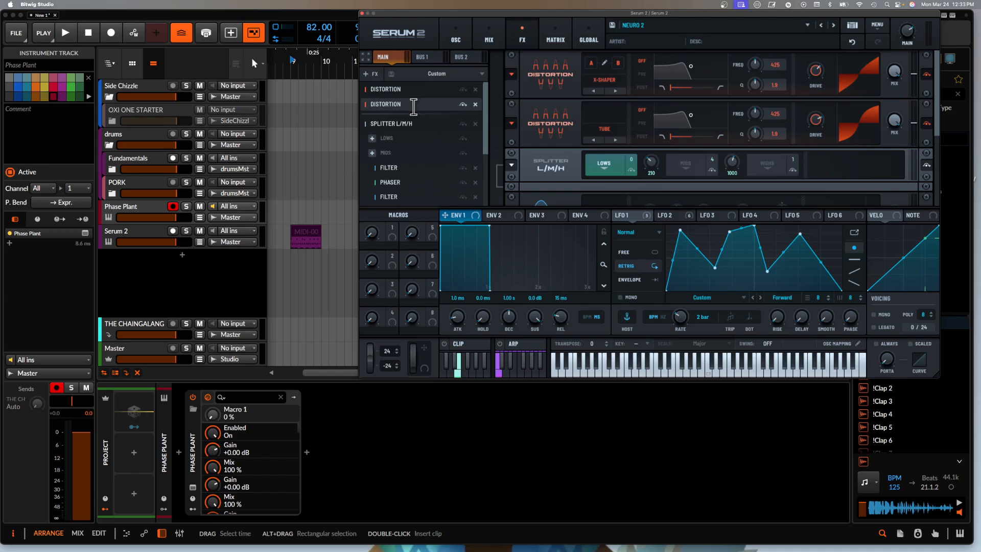
Examine NEURO 2's effects chain, including the L/M/H splitter's mids band, and its oscillators
{"action": "scroll", "coordinate": [407, 132], "scroll_direction": "down", "scroll_amount": 2}
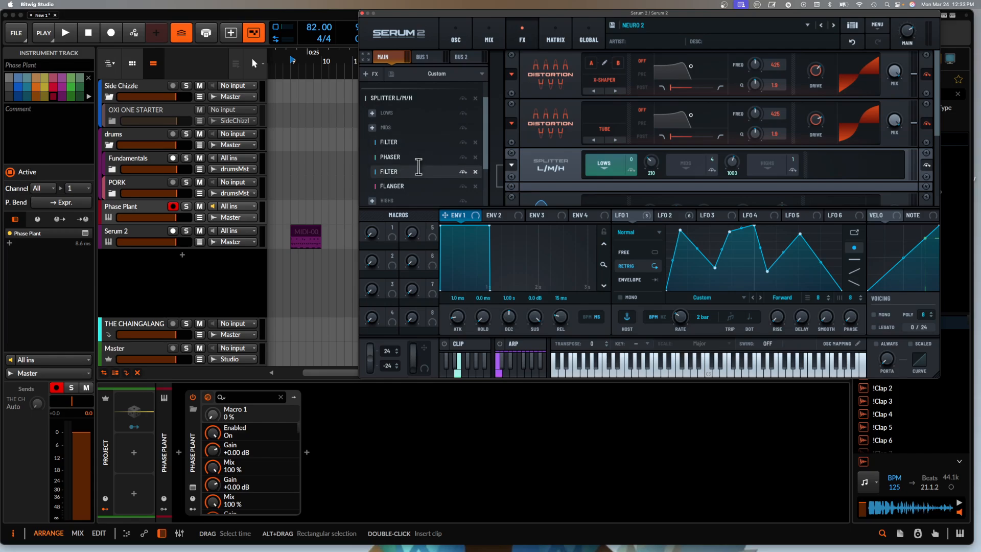
{"action": "scroll", "coordinate": [678, 127], "scroll_direction": "down", "scroll_amount": 3}
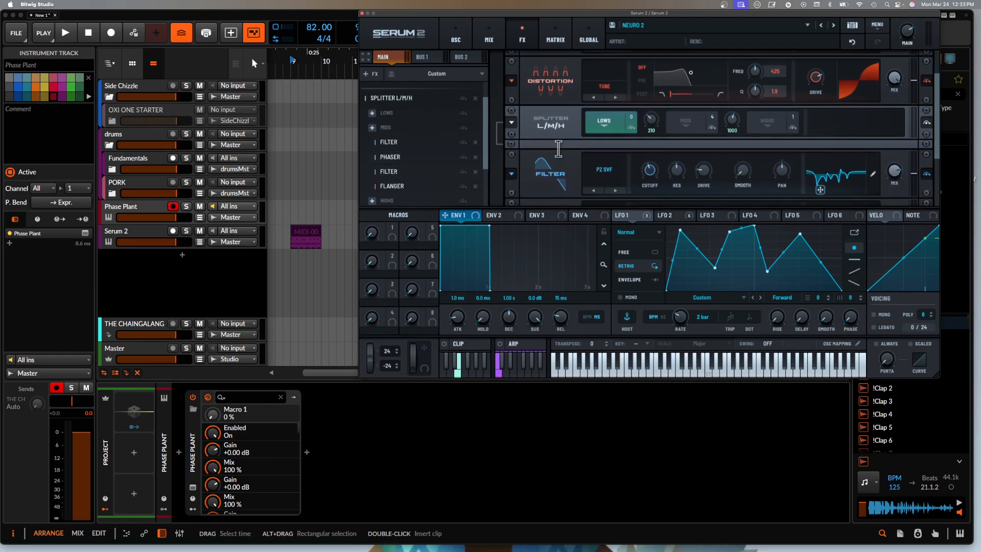
{"action": "left_click", "coordinate": [678, 127]}
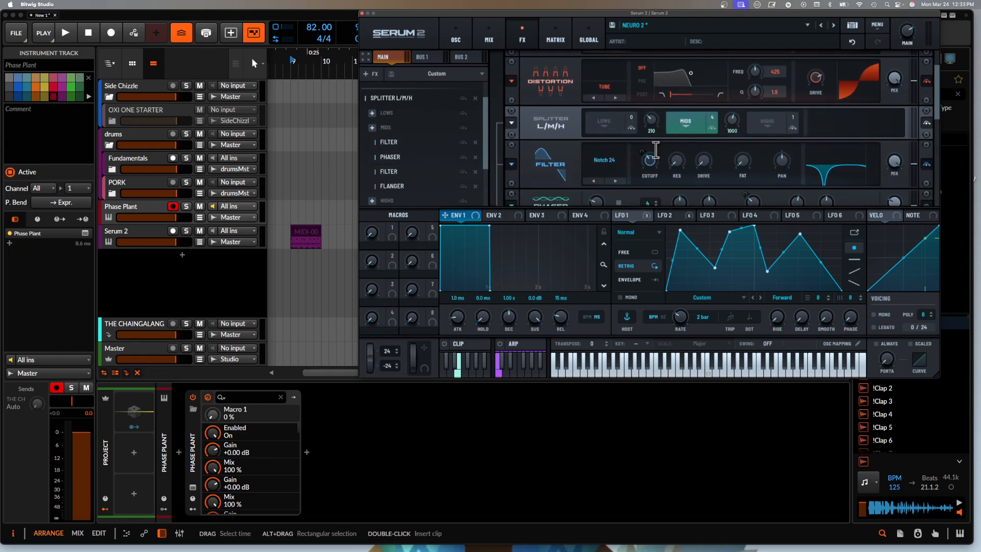
{"action": "scroll", "coordinate": [542, 157], "scroll_direction": "down", "scroll_amount": 7}
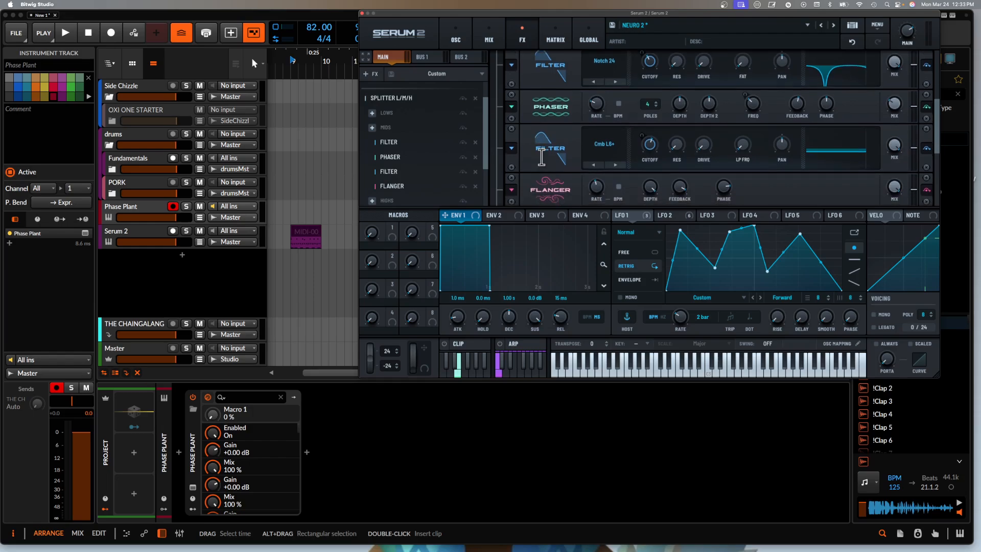
{"action": "scroll", "coordinate": [567, 153], "scroll_direction": "down", "scroll_amount": 1}
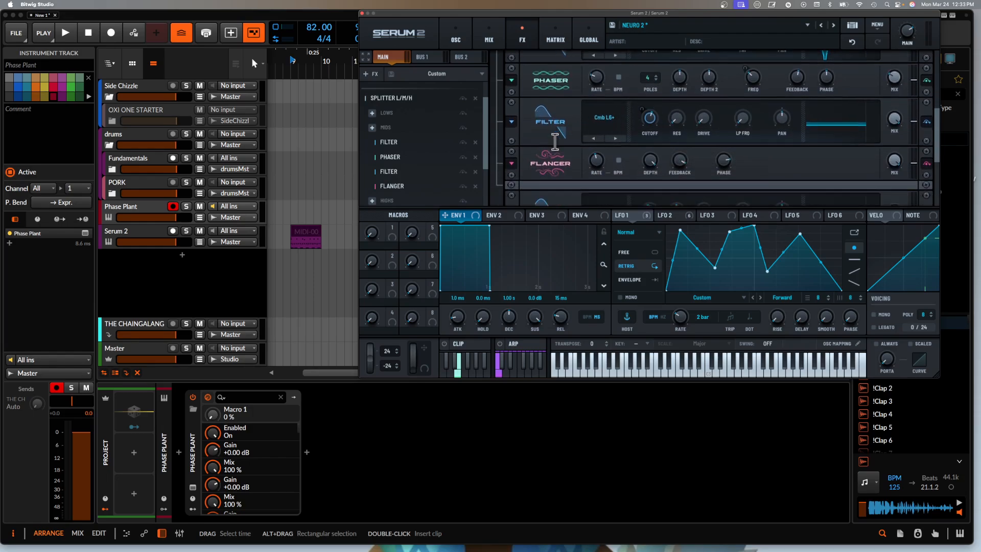
{"action": "scroll", "coordinate": [554, 144], "scroll_direction": "down", "scroll_amount": 1}
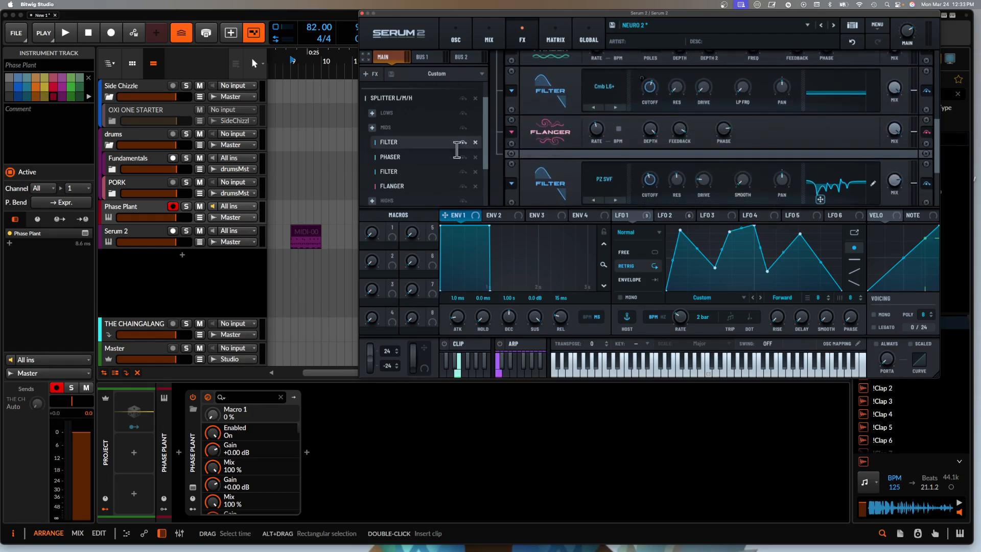
{"action": "scroll", "coordinate": [444, 148], "scroll_direction": "down", "scroll_amount": 3}
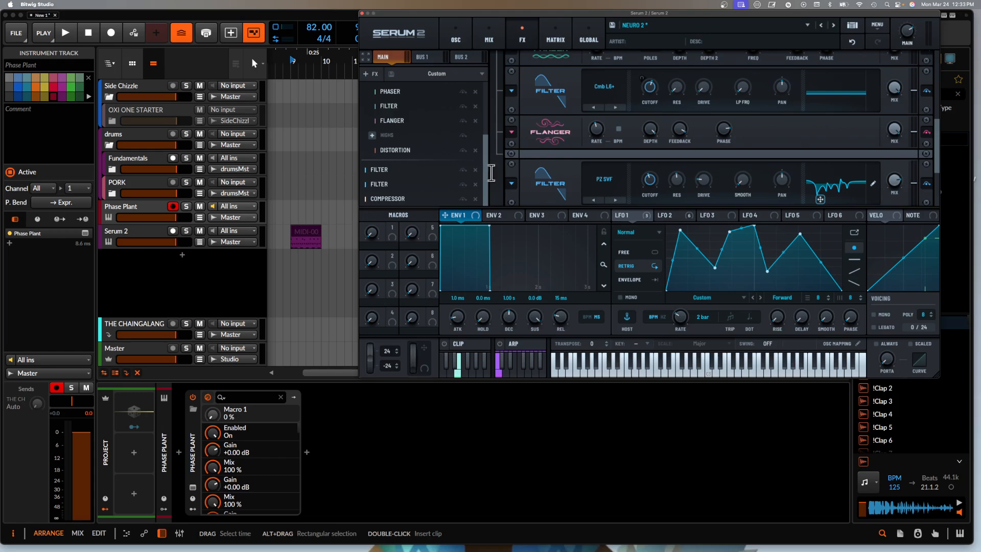
{"action": "scroll", "coordinate": [435, 143], "scroll_direction": "up", "scroll_amount": 3}
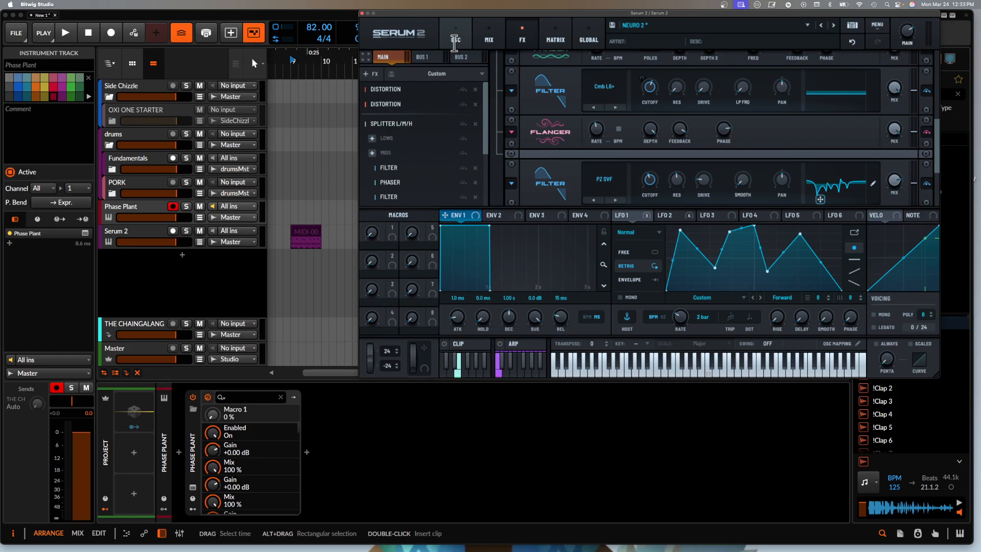
{"action": "left_click", "coordinate": [455, 40]}
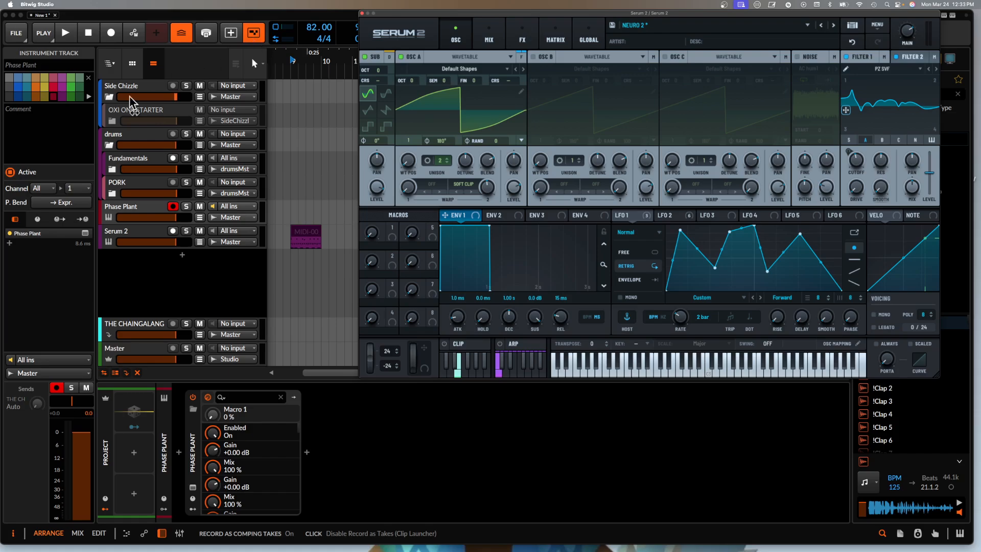
Reopen Phase Plant, search its presets for QUI and load QUIK N DIRTY 2, closing the preset browser
{"action": "left_click", "coordinate": [192, 487]}
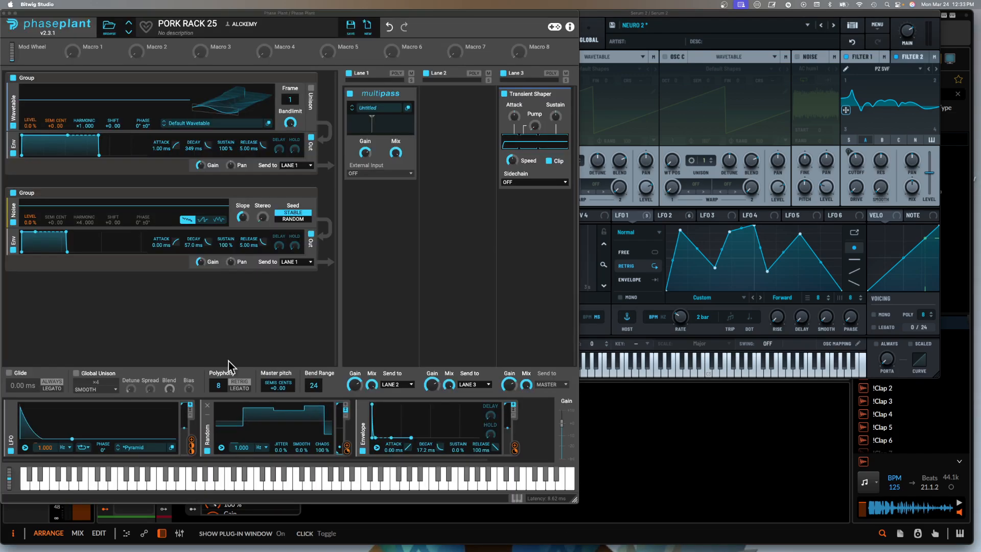
{"action": "left_click", "coordinate": [109, 32]}
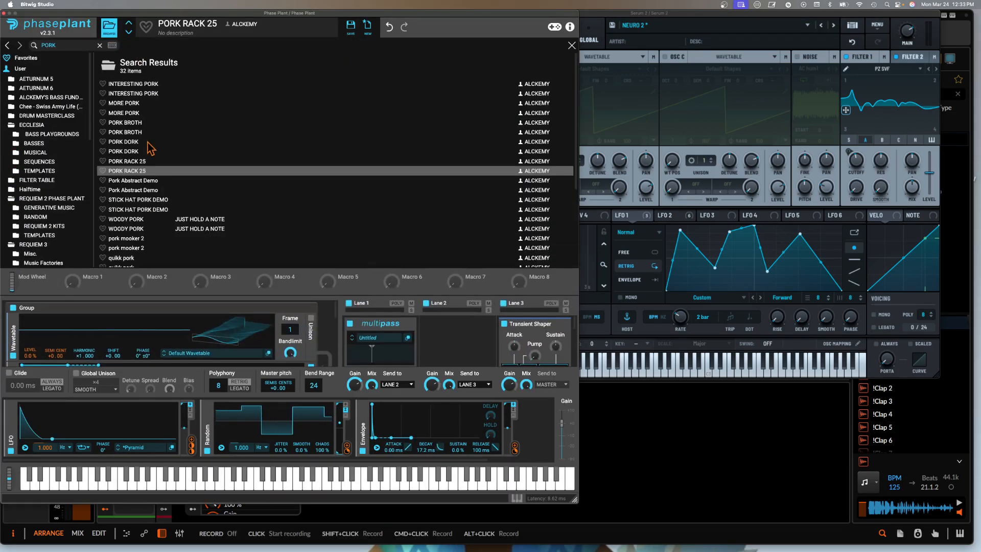
{"action": "left_click", "coordinate": [73, 44]}
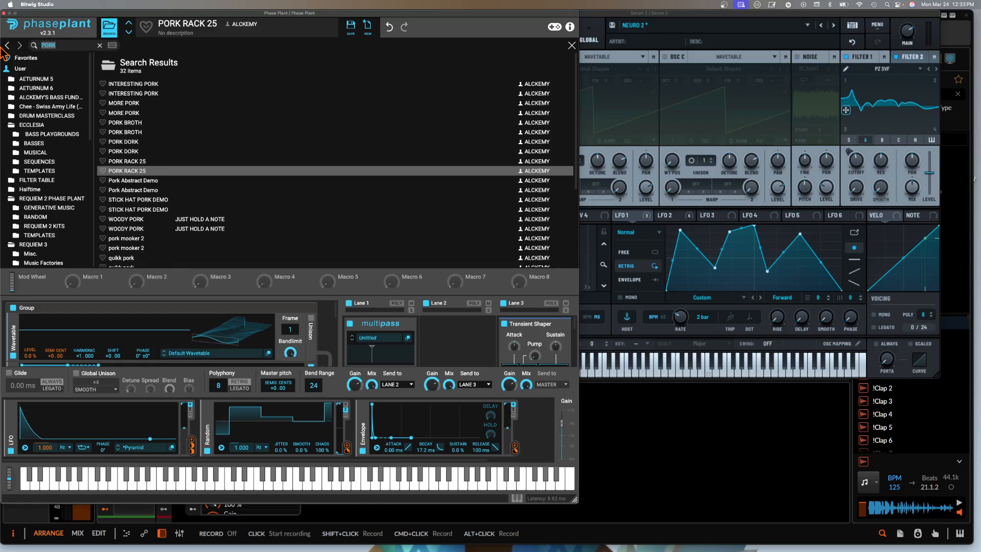
{"action": "type", "text": "QUICK"}
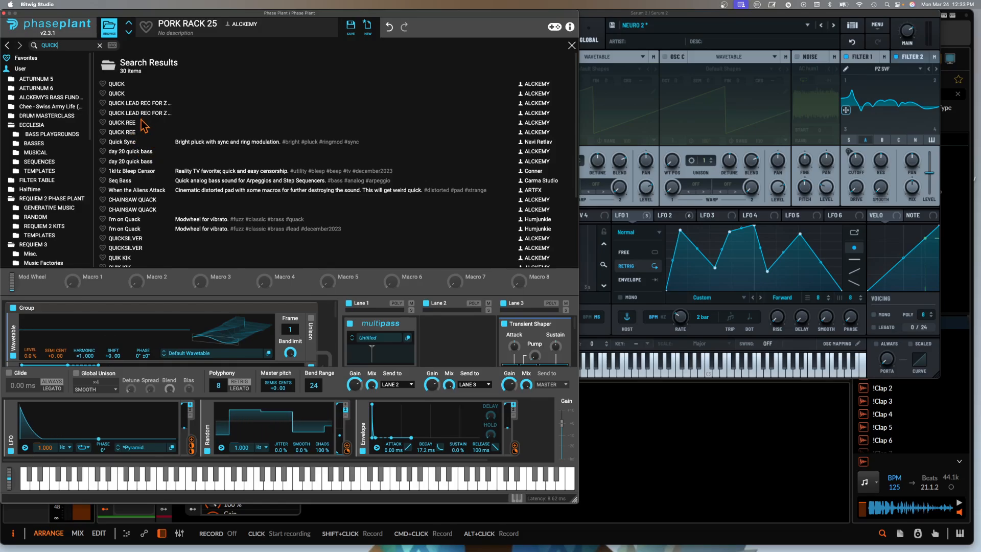
{"action": "key", "text": "BackSpace"}
{"action": "key", "text": "BackSpace"}
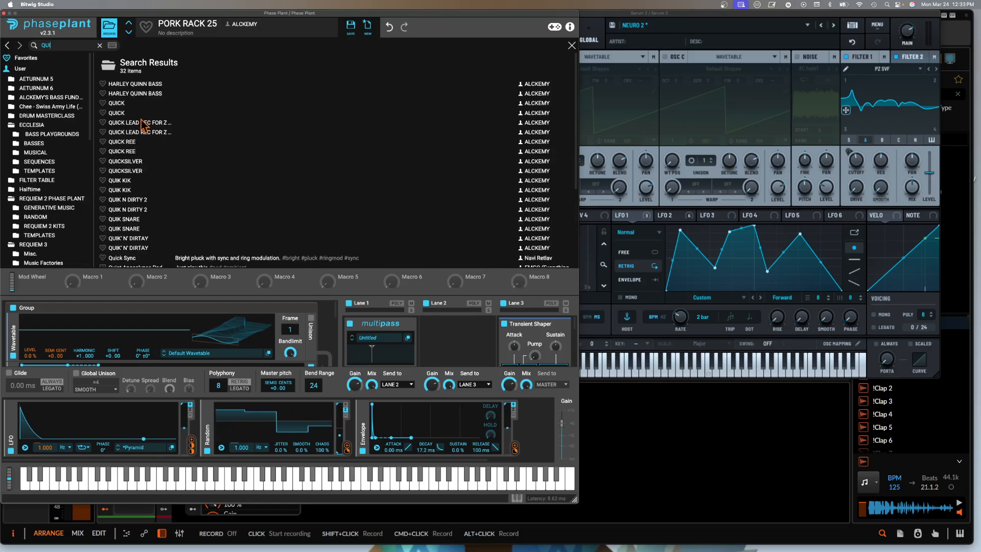
{"action": "left_click", "coordinate": [127, 209]}
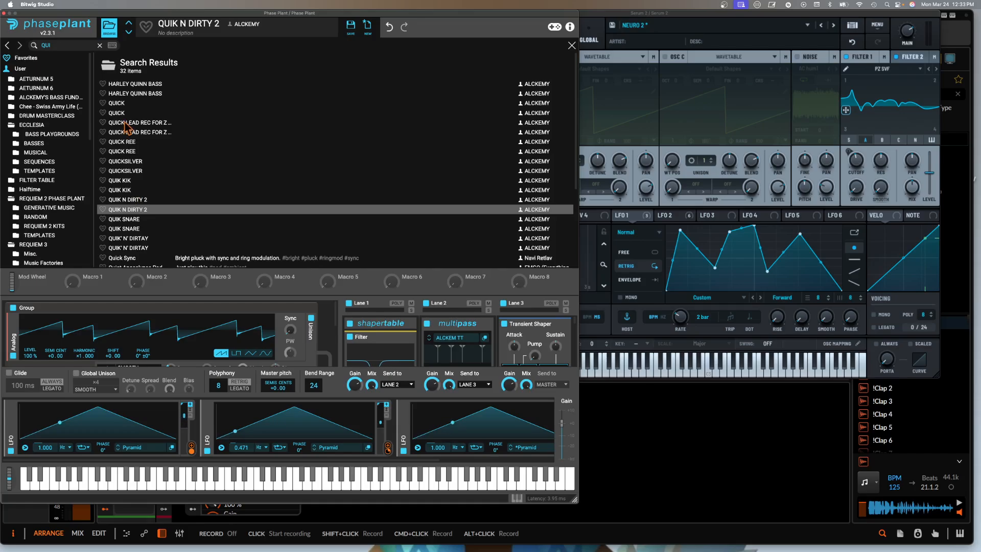
{"action": "left_click", "coordinate": [109, 28]}
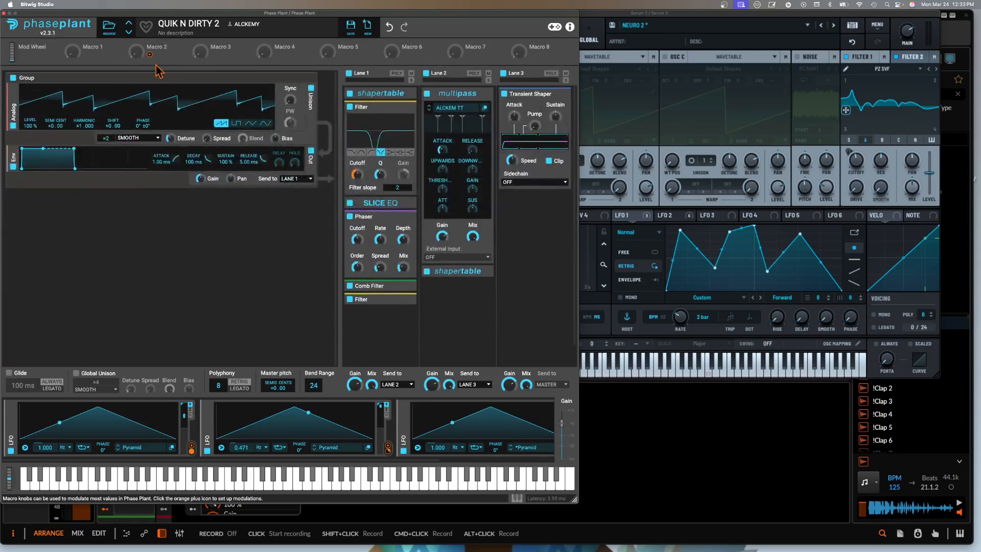
Expand the Slice EQ in Phase Plant's Lane 1 and review the lane's effects beside the oscillator group
{"action": "left_click", "coordinate": [406, 96]}
{"action": "left_click", "coordinate": [405, 95]}
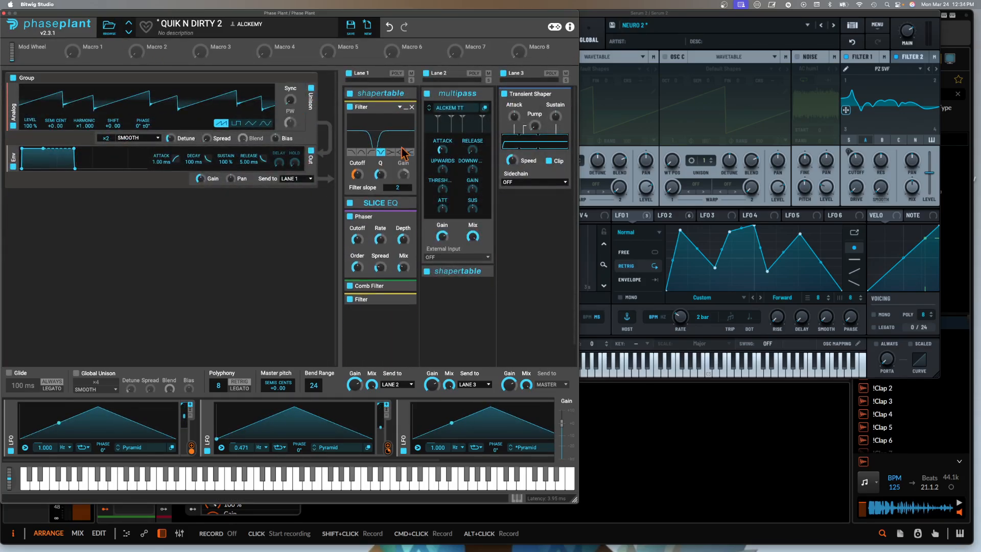
{"action": "left_click", "coordinate": [389, 203]}
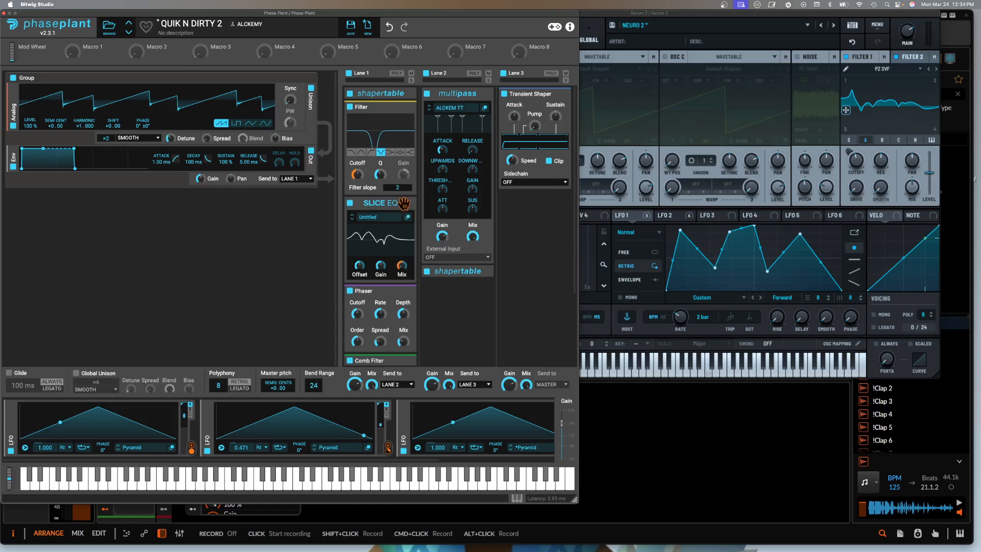
{"action": "scroll", "coordinate": [388, 230], "scroll_direction": "down", "scroll_amount": 2}
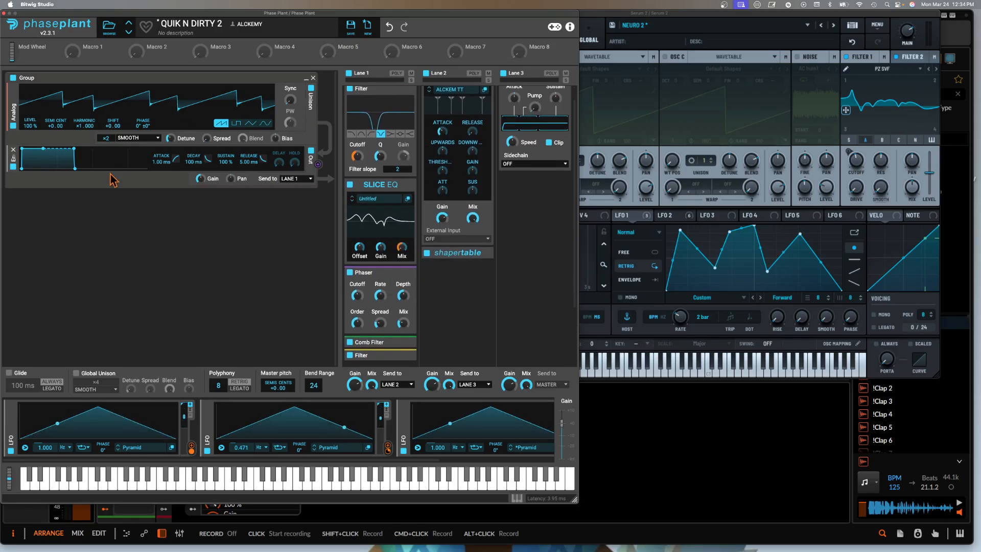
{"action": "left_click_drag", "start_coordinate": [9, 476], "coordinate": [4, 437]}
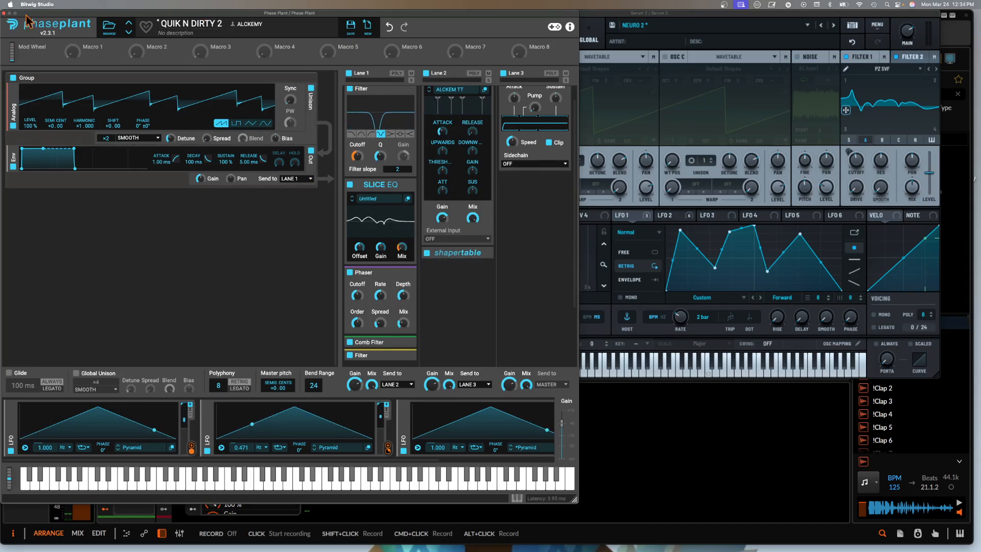
Shrink the Phase Plant window to fit beside Serum 2, and display NEURO 2's effects chain for comparison
{"action": "left_click_drag", "start_coordinate": [575, 503], "coordinate": [360, 482]}
{"action": "left_click", "coordinate": [520, 45]}
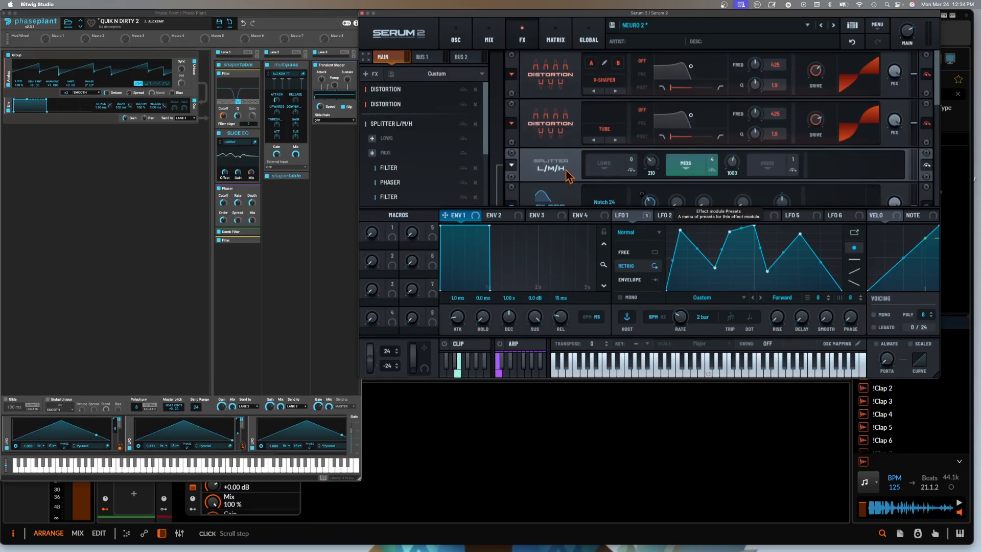
{"action": "scroll", "coordinate": [568, 176], "scroll_direction": "down", "scroll_amount": 2}
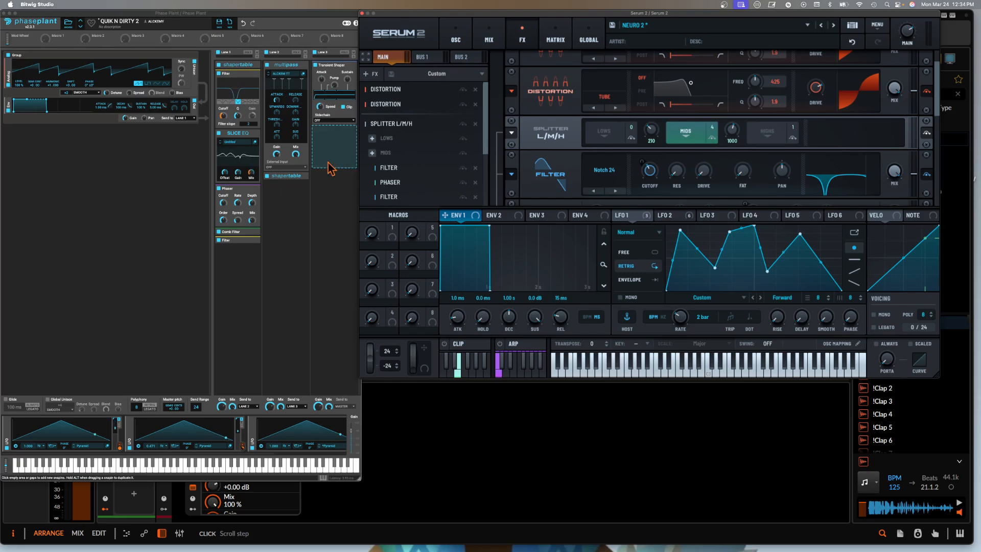
{"action": "scroll", "coordinate": [573, 120], "scroll_direction": "up", "scroll_amount": 2}
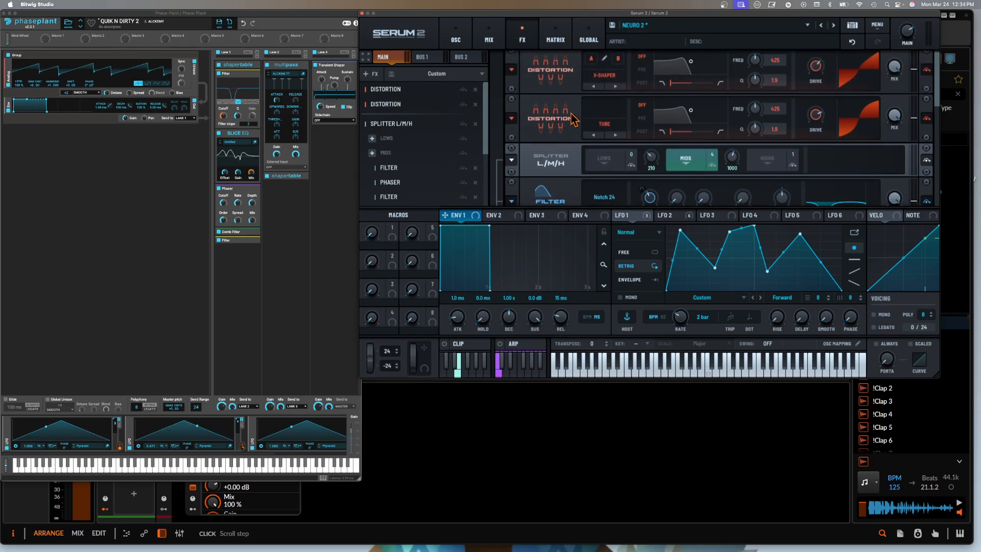
Inspect the lows, mids and highs bands of the L/M/H splitter and the effects listed under each band
{"action": "left_click", "coordinate": [605, 163]}
{"action": "scroll", "coordinate": [608, 169], "scroll_direction": "down", "scroll_amount": 2}
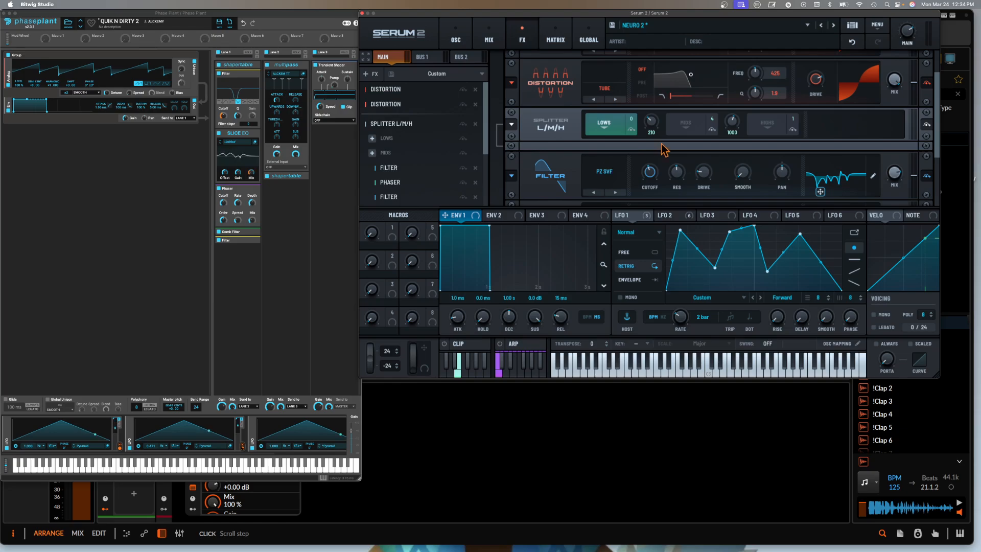
{"action": "left_click", "coordinate": [679, 133]}
{"action": "left_click", "coordinate": [754, 130]}
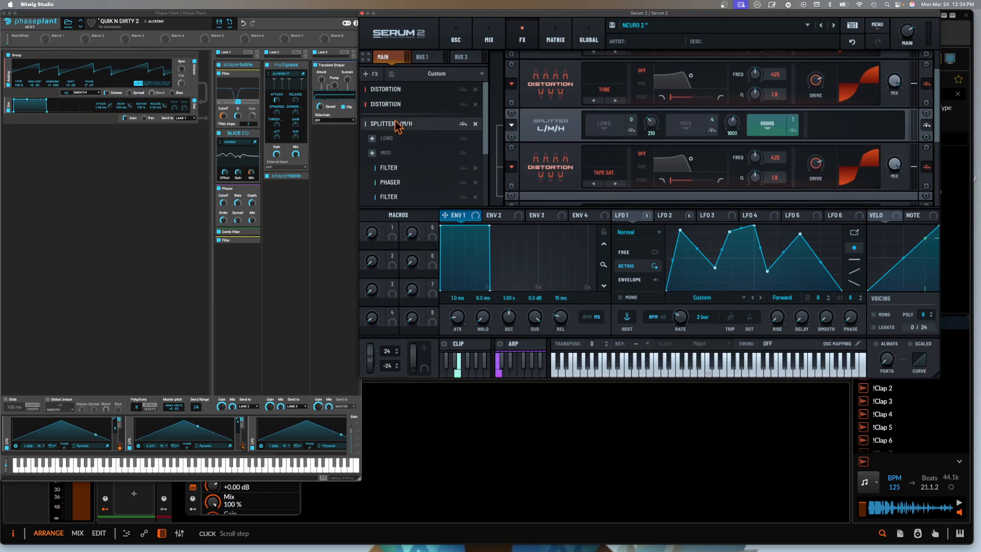
{"action": "scroll", "coordinate": [398, 126], "scroll_direction": "down", "scroll_amount": 1}
{"action": "scroll", "coordinate": [398, 126], "scroll_direction": "up", "scroll_amount": 1}
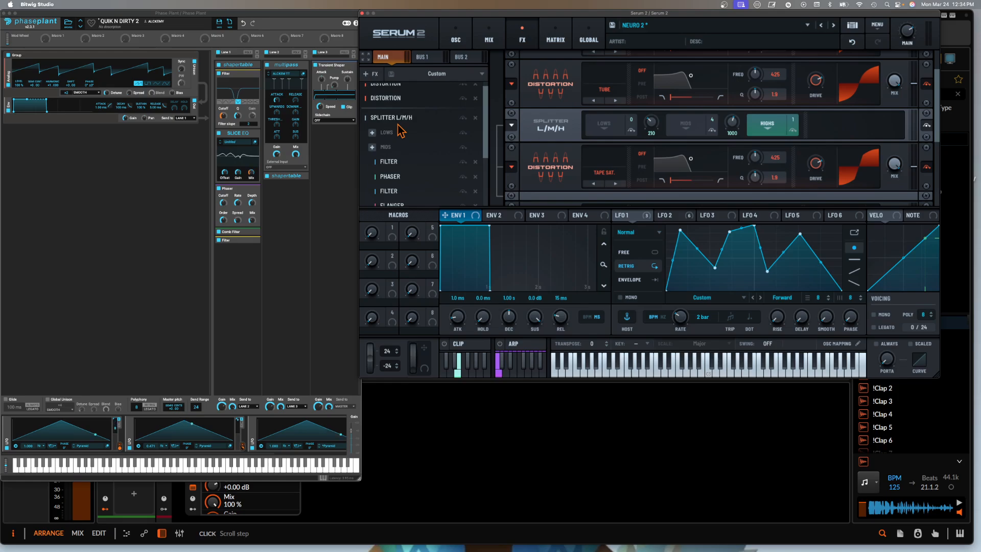
{"action": "scroll", "coordinate": [372, 159], "scroll_direction": "down", "scroll_amount": 3}
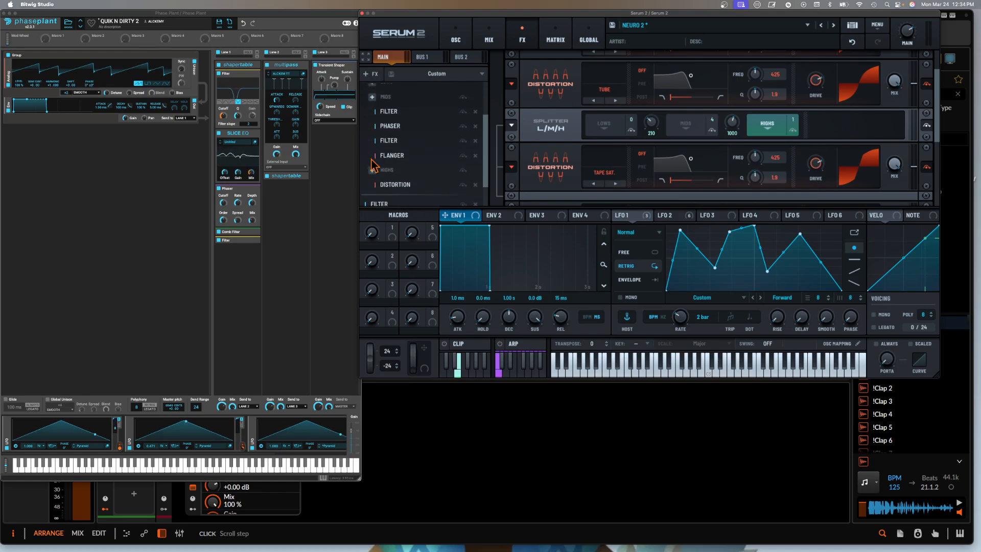
{"action": "scroll", "coordinate": [372, 159], "scroll_direction": "up", "scroll_amount": 3}
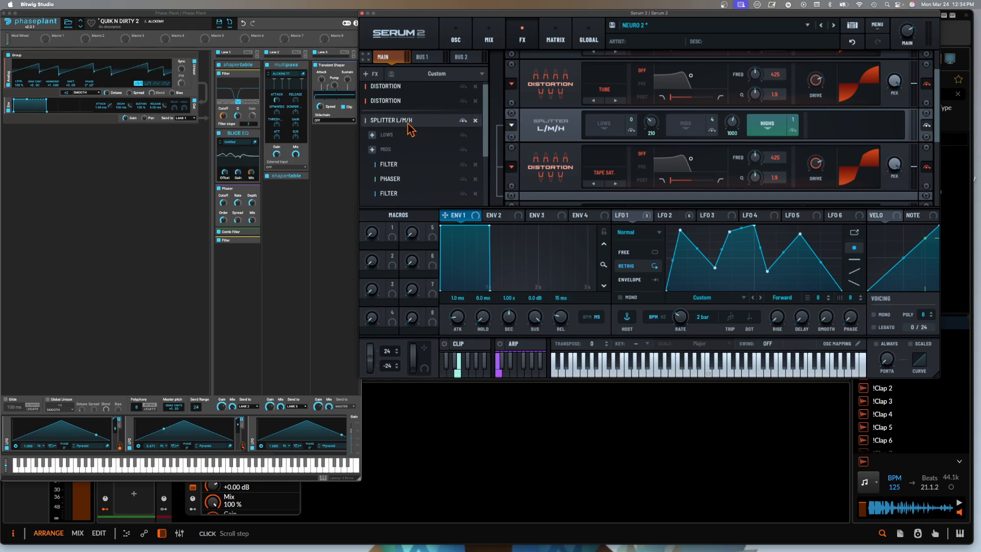
Check NEURO 2's routing in the mixer, toggling the sub oscillator off and on, and return to the effects
{"action": "left_click", "coordinate": [489, 36]}
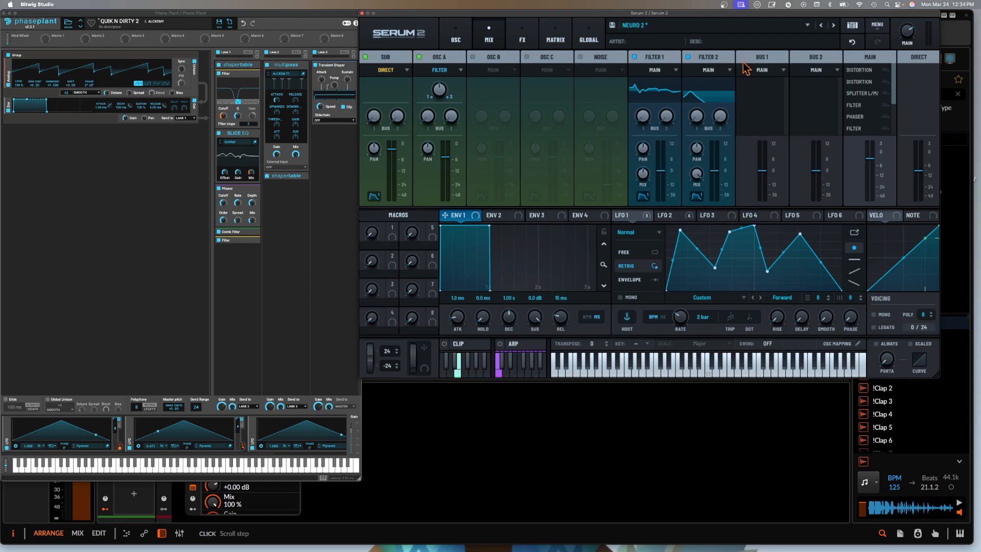
{"action": "left_click", "coordinate": [366, 57]}
{"action": "left_click", "coordinate": [366, 57]}
{"action": "mouse_move", "coordinate": [894, 81]}
{"action": "left_mouse_down"}
{"action": "mouse_move", "coordinate": [894, 112]}
{"action": "mouse_move", "coordinate": [895, 78]}
{"action": "left_mouse_up"}
{"action": "left_click", "coordinate": [523, 37]}
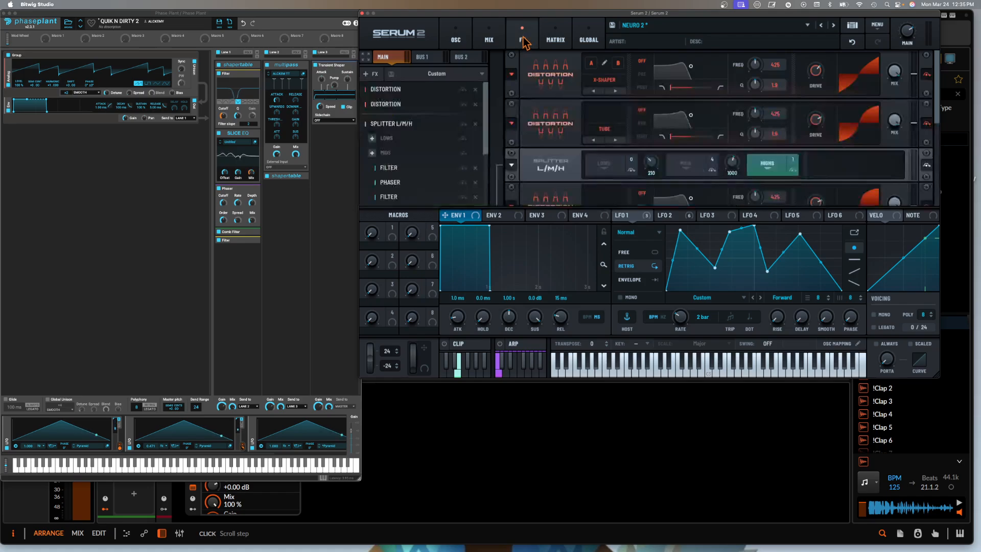
Bypass and re-enable Phase Plant's Lane 1, and move the Serum 2 window clear of Phase Plant
{"action": "left_click", "coordinate": [219, 52]}
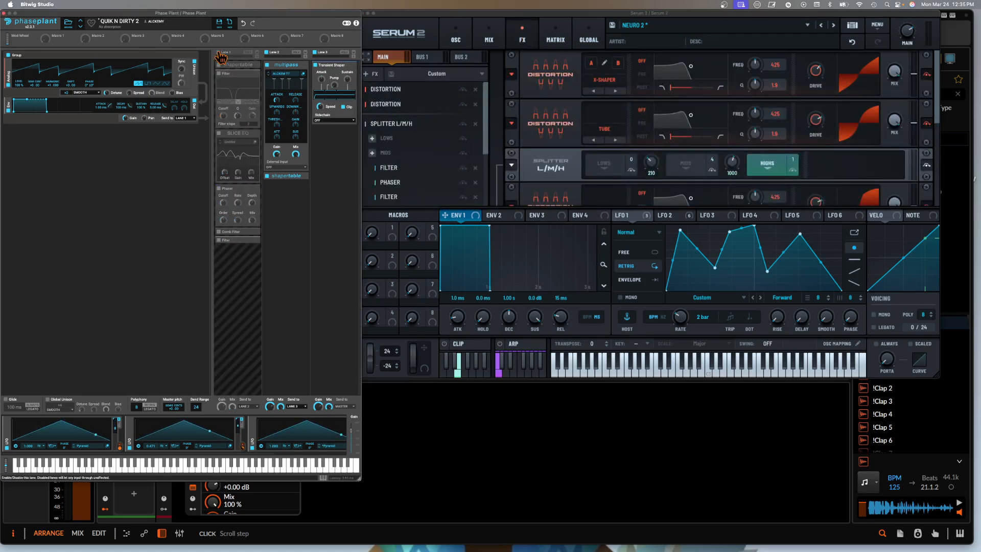
{"action": "left_click", "coordinate": [220, 53]}
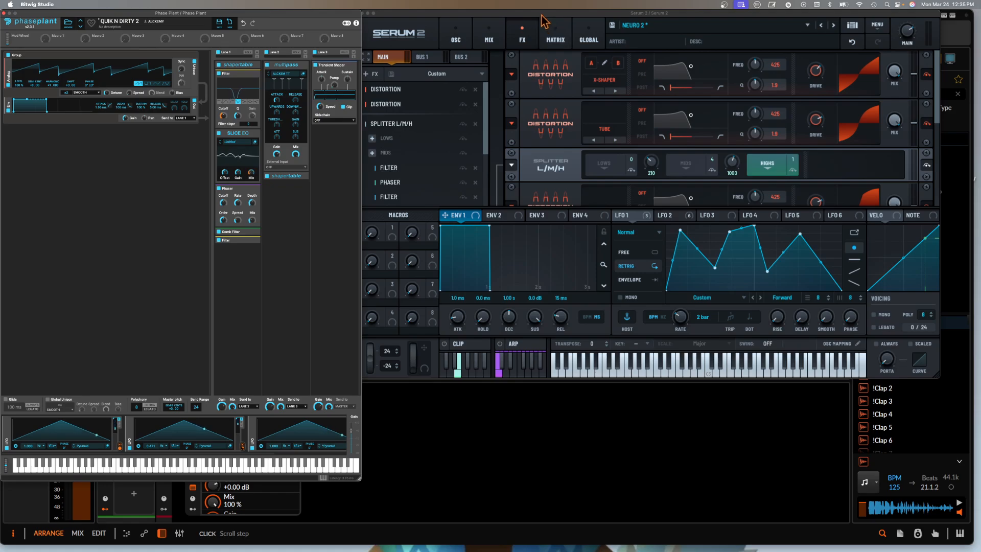
{"action": "left_click_drag", "start_coordinate": [542, 20], "coordinate": [554, 20]}
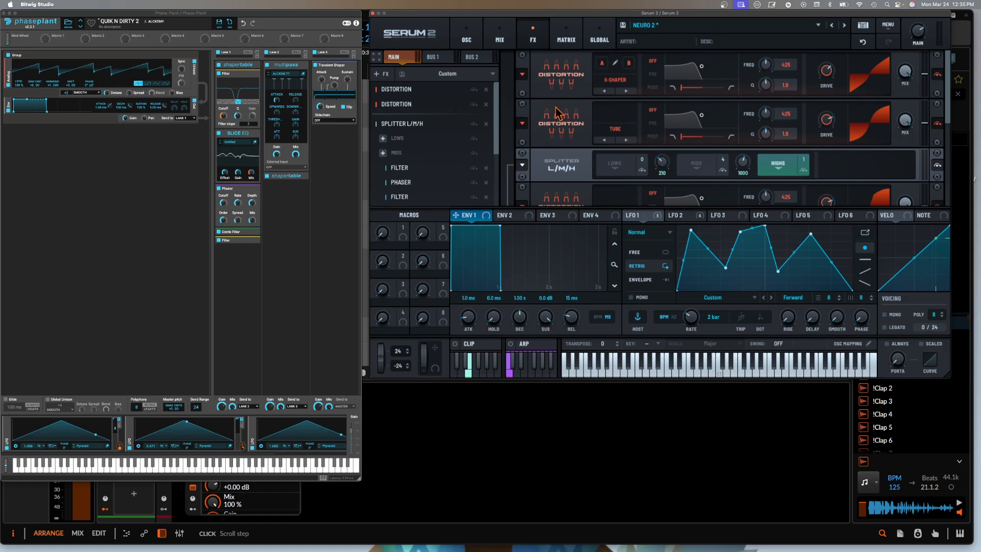
Look through NEURO 2's main effects chain again and the list of user presets in Serum 2
{"action": "scroll", "coordinate": [557, 114], "scroll_direction": "down", "scroll_amount": 2}
{"action": "scroll", "coordinate": [557, 113], "scroll_direction": "up", "scroll_amount": 2}
{"action": "left_click", "coordinate": [707, 28]}
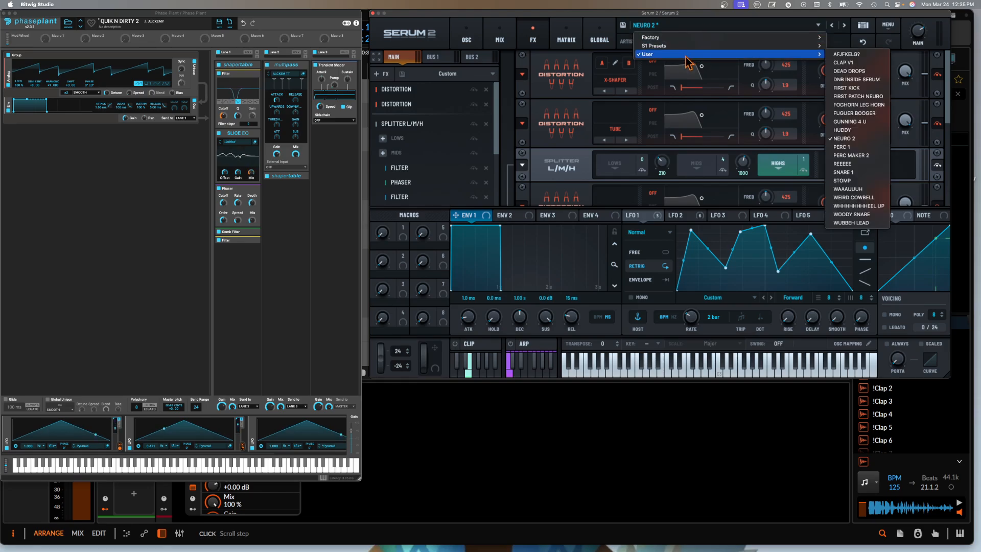
Load the Spectral wavetable Gremlin [SN] into oscillator A of NEURO 2
{"action": "left_click", "coordinate": [467, 36]}
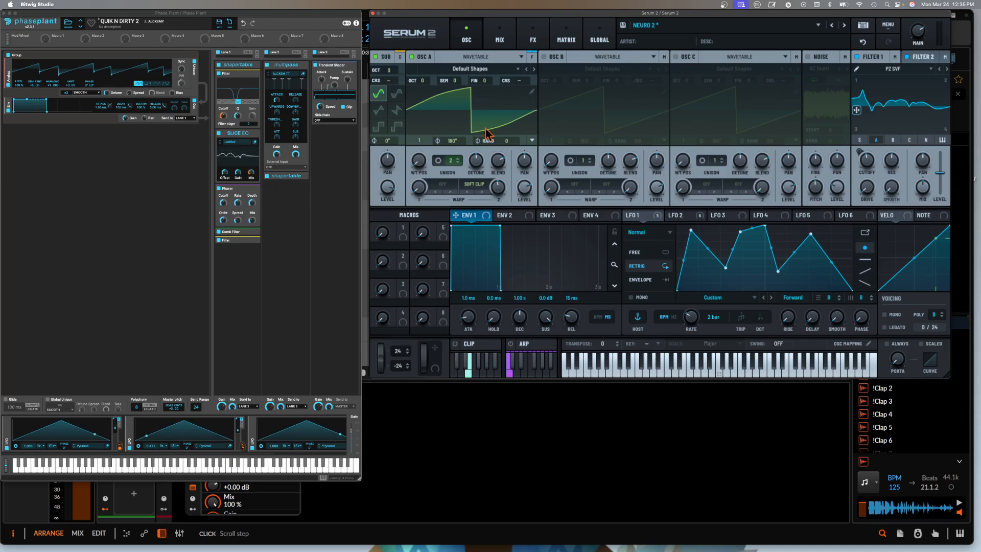
{"action": "left_click", "coordinate": [471, 69]}
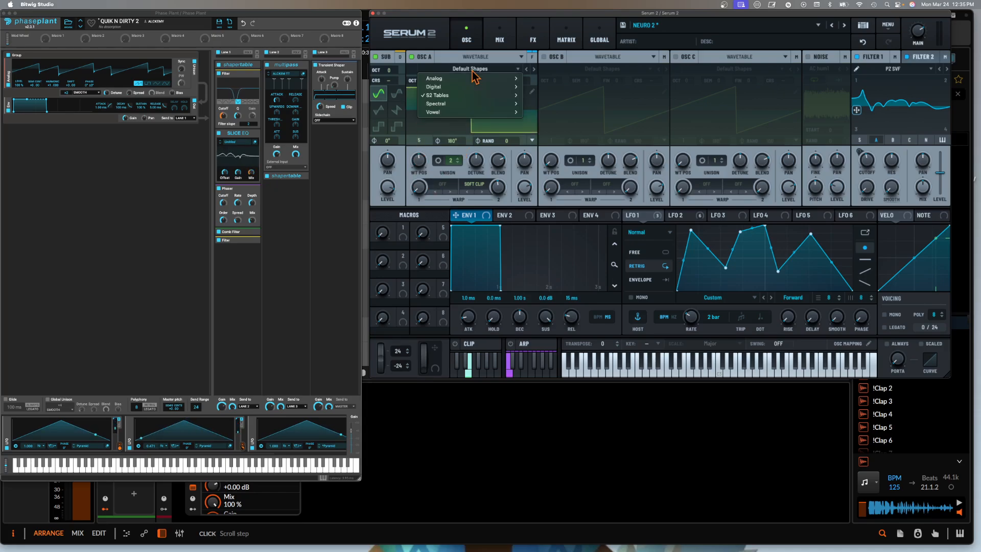
{"action": "mouse_move", "coordinate": [460, 103]}
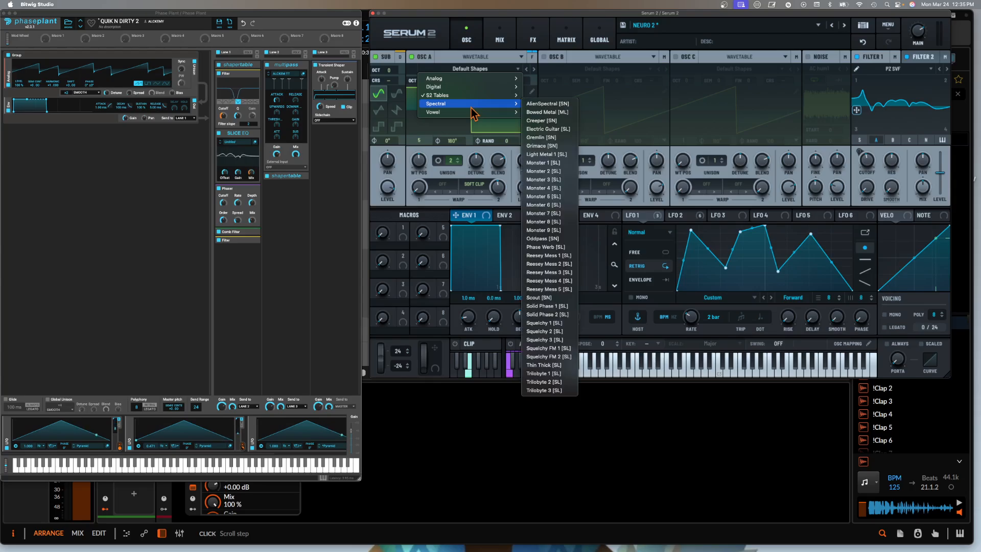
{"action": "left_click", "coordinate": [538, 137]}
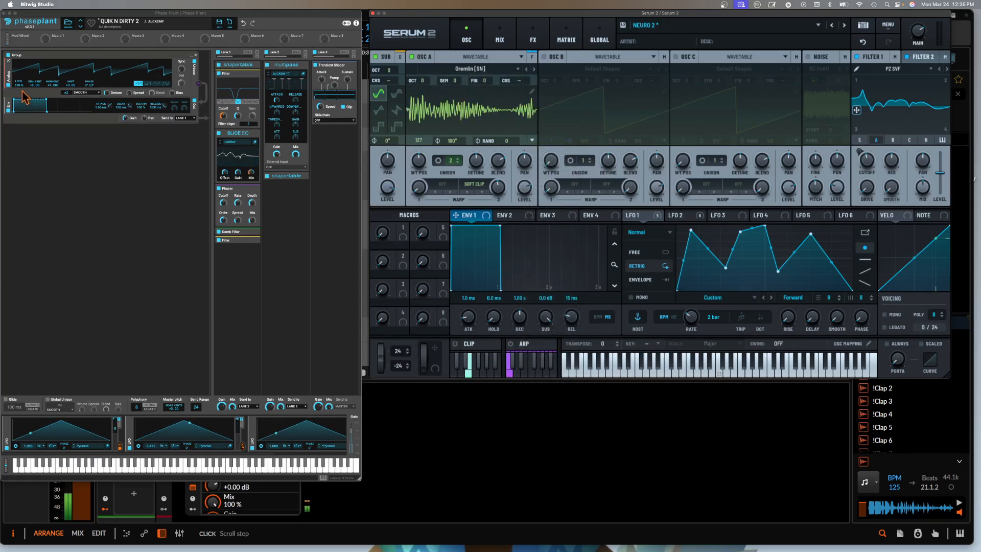
Close the Phase Plant window and arm the Serum 2 track for recording
{"action": "left_click", "coordinate": [5, 13]}
{"action": "left_click", "coordinate": [173, 231]}
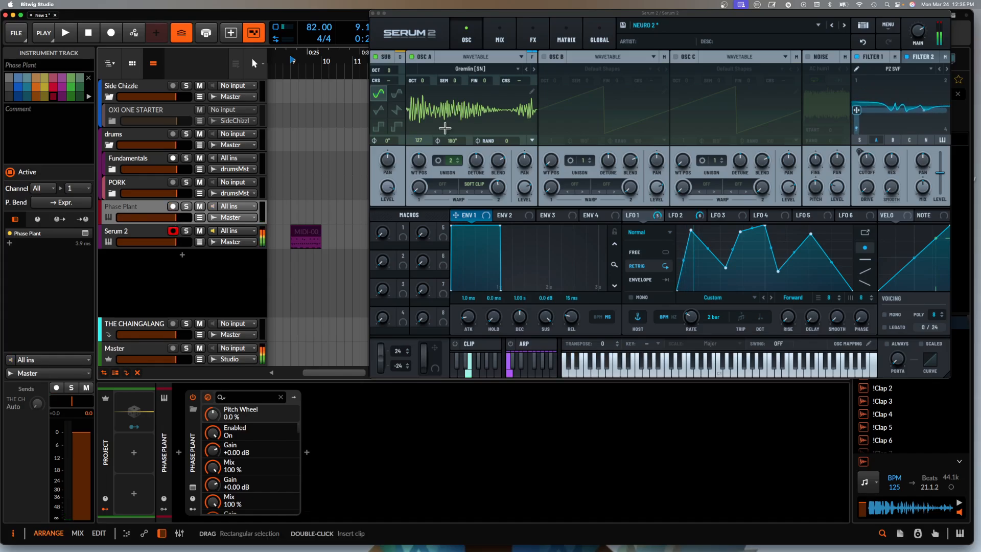
Initialize the Serum 2 preset and load the Spectral wavetable Bowed Metal [ML] into oscillator A
{"action": "left_click", "coordinate": [651, 26]}
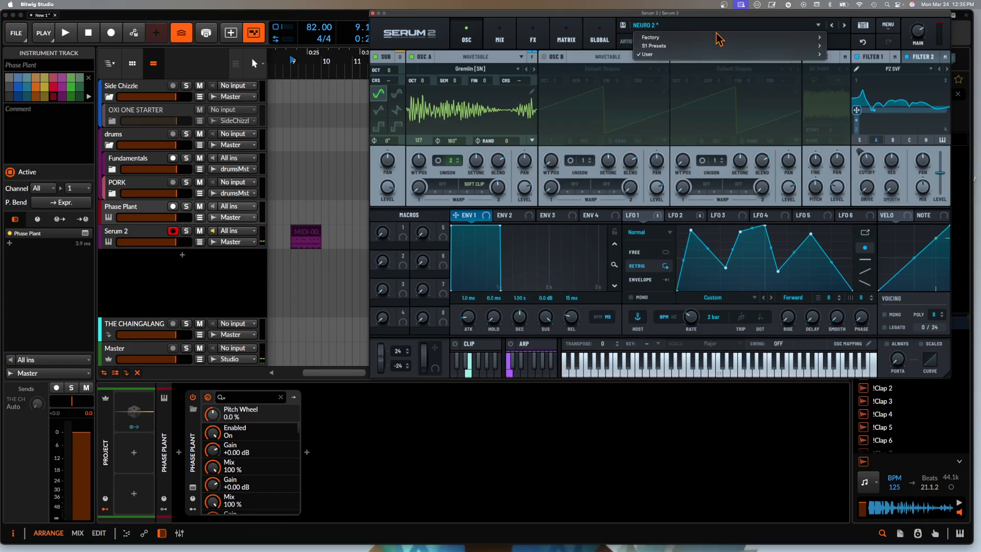
{"action": "left_click", "coordinate": [696, 31]}
{"action": "left_click", "coordinate": [888, 24]}
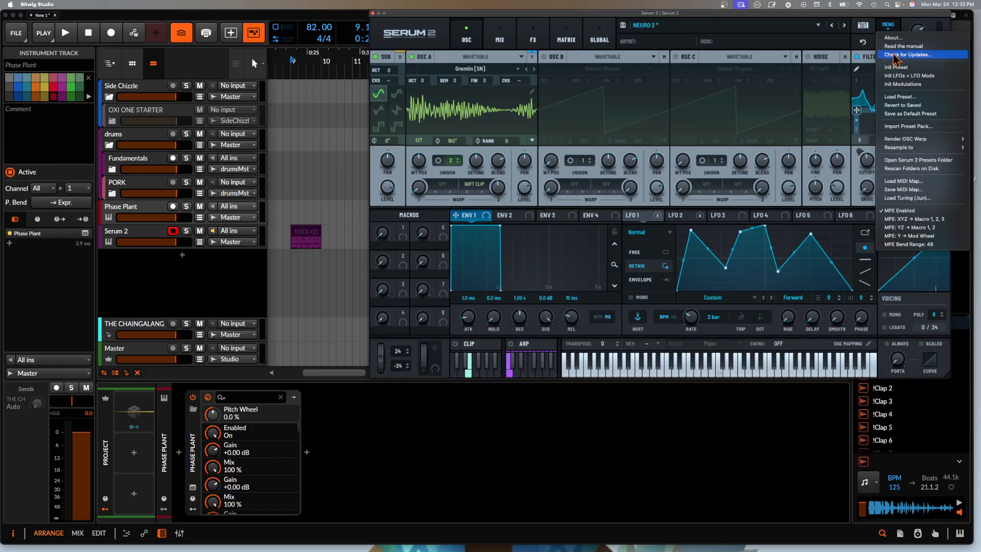
{"action": "left_click", "coordinate": [895, 71]}
{"action": "left_click", "coordinate": [469, 68]}
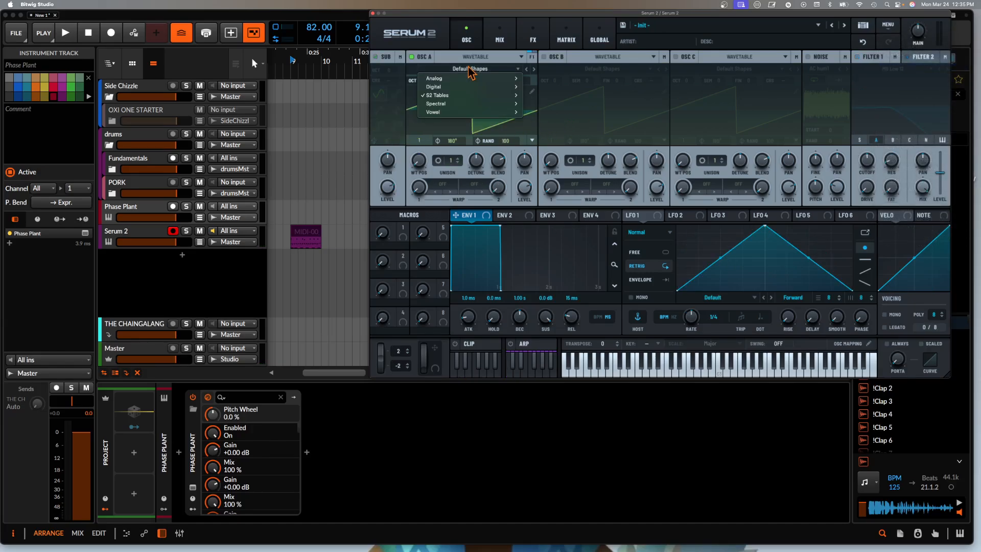
{"action": "mouse_move", "coordinate": [468, 93]}
{"action": "left_click", "coordinate": [547, 113]}
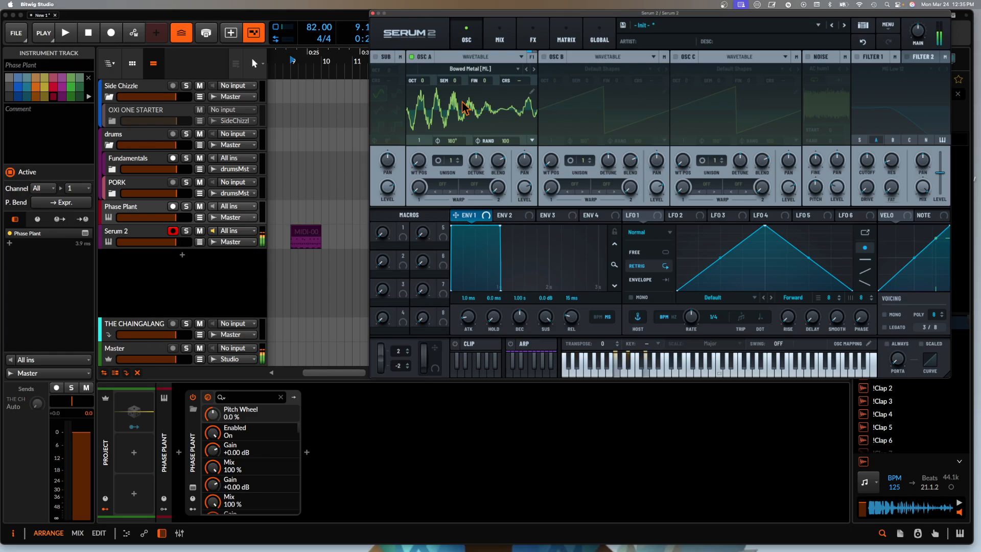
Try to resample Serum 2's output into oscillator B, and switch that oscillator to Spectral mode
{"action": "left_click_drag", "start_coordinate": [378, 35], "coordinate": [649, 131]}
{"action": "left_click", "coordinate": [588, 58]}
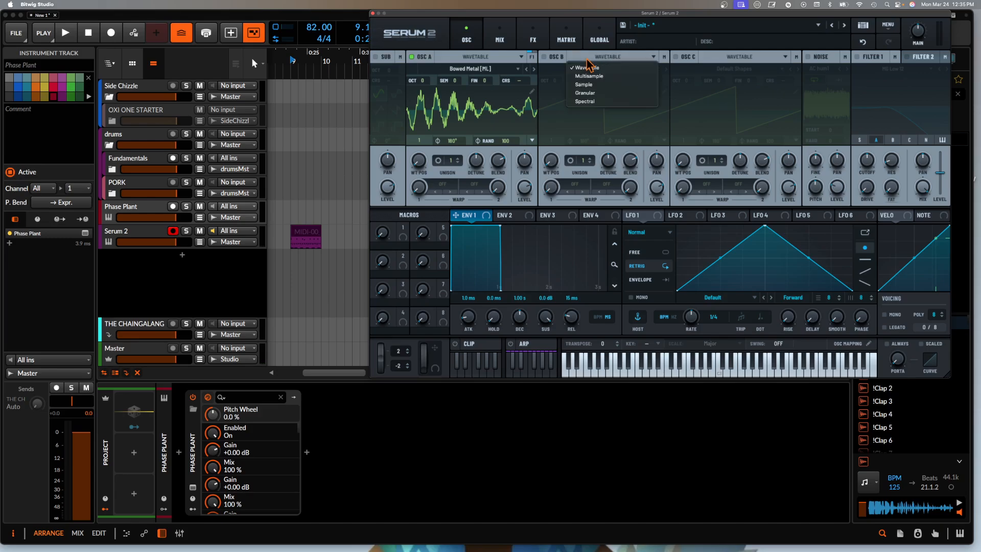
{"action": "left_click", "coordinate": [585, 101]}
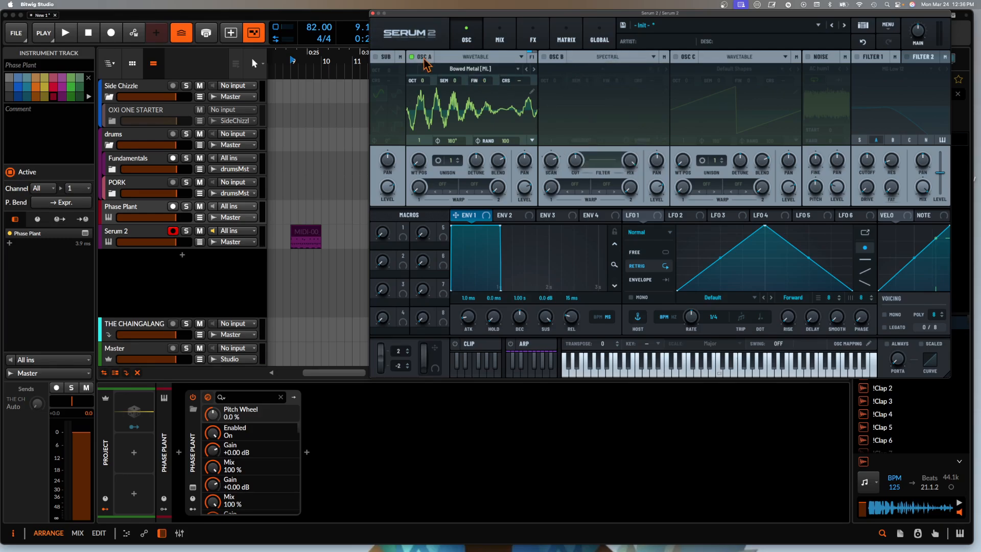
{"action": "mouse_move", "coordinate": [383, 38]}
Load Serum 2's resampled output into oscillator B in Granular mode, and turn off oscillator A
{"action": "left_click", "coordinate": [583, 57]}
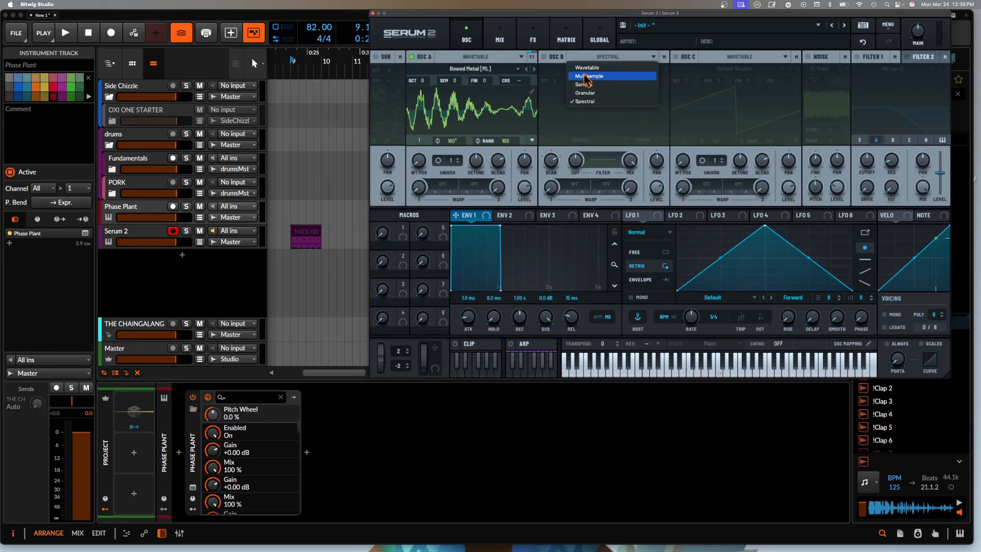
{"action": "left_click", "coordinate": [587, 92]}
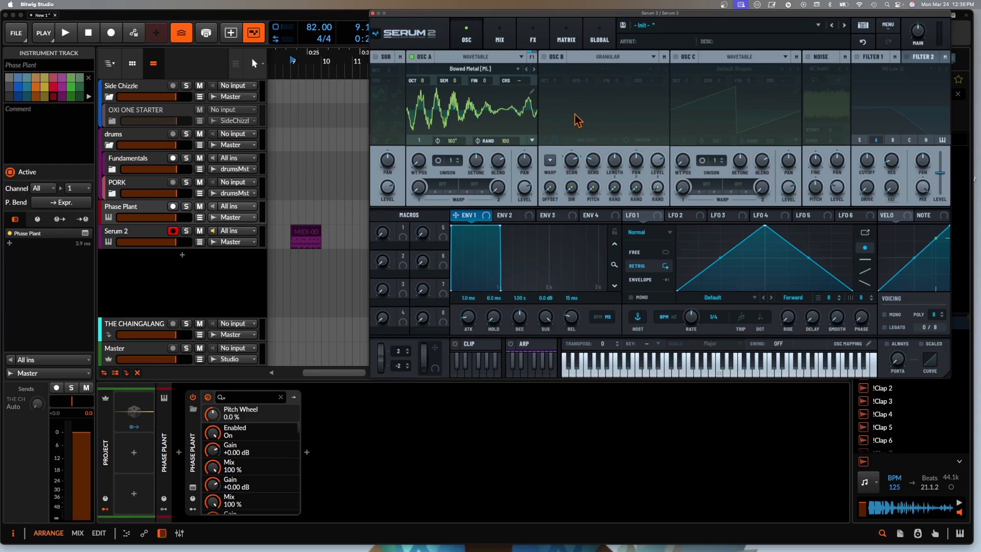
{"action": "left_click_drag", "start_coordinate": [376, 41], "coordinate": [618, 109]}
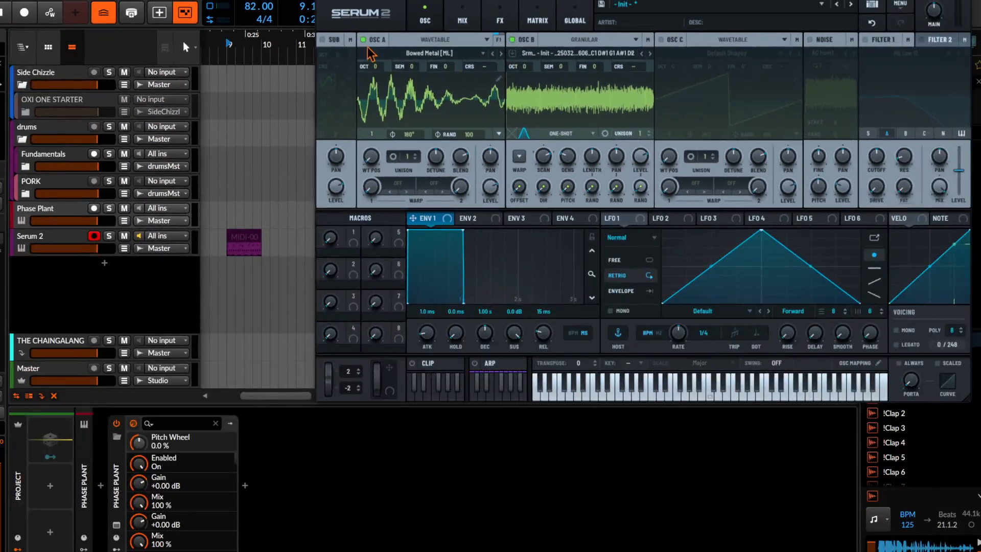
{"action": "left_click", "coordinate": [312, 36]}
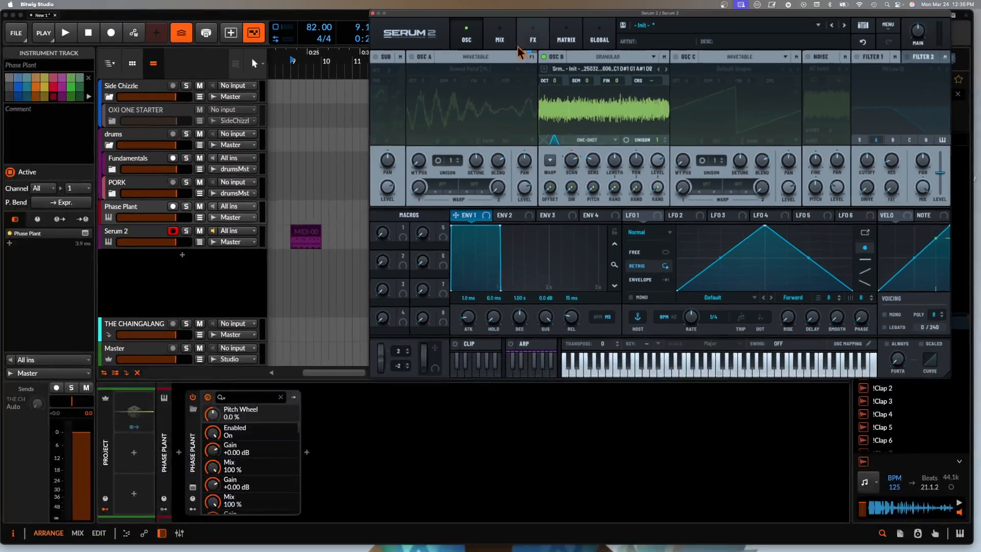
Add a Reverb to Serum 2's main effects rack with its mix at 47%, and adjust the main output level
{"action": "left_click", "coordinate": [489, 29]}
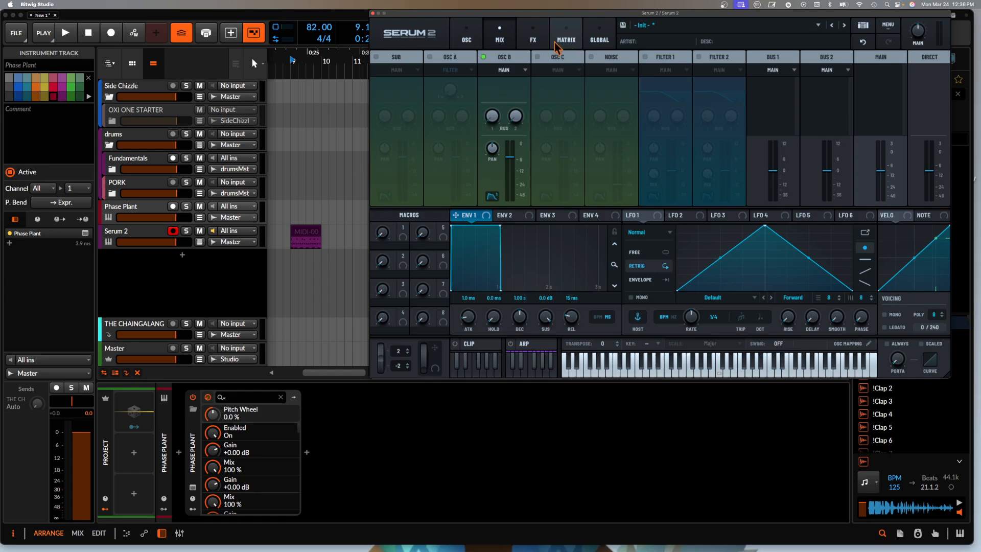
{"action": "left_click", "coordinate": [533, 36]}
{"action": "left_click", "coordinate": [382, 74]}
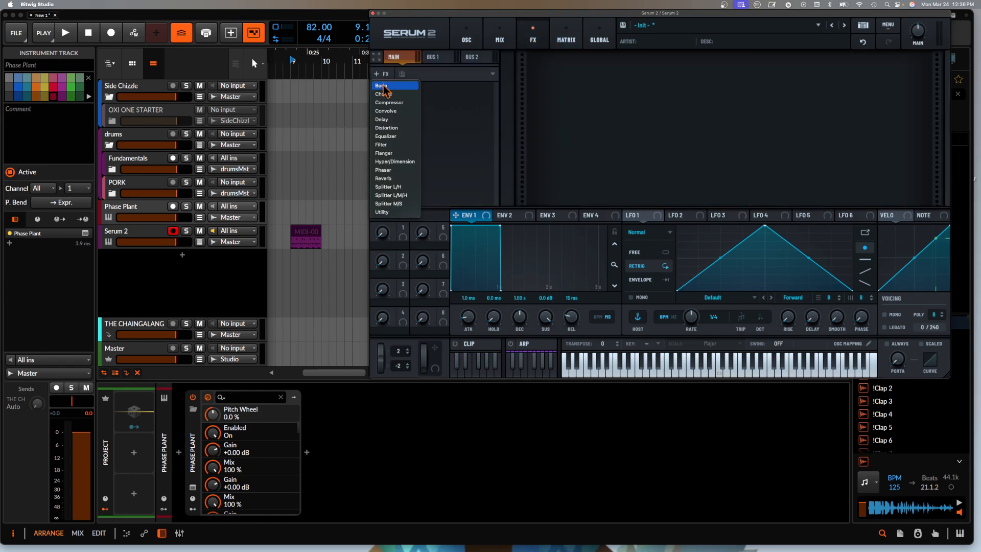
{"action": "left_click", "coordinate": [396, 178]}
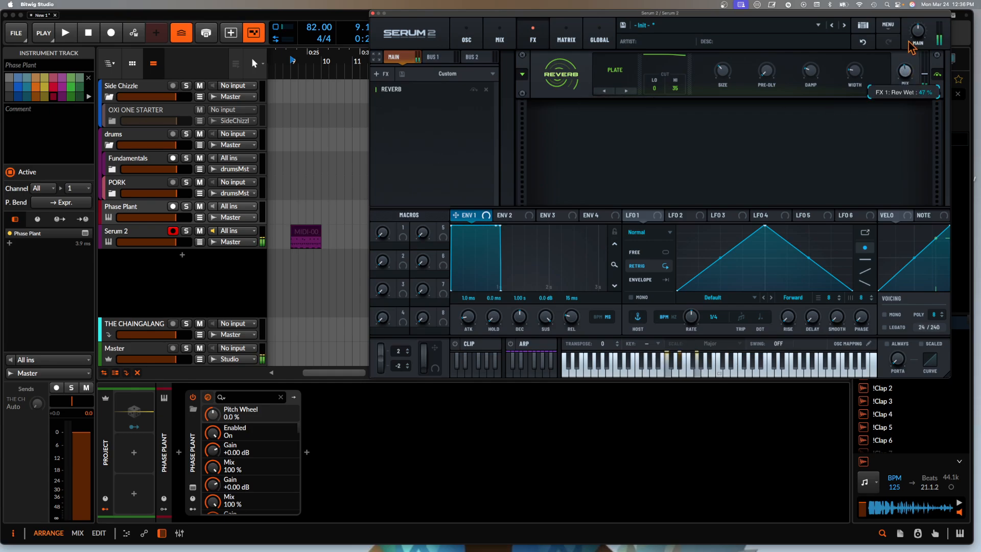
{"action": "left_click_drag", "start_coordinate": [919, 32], "coordinate": [918, 27]}
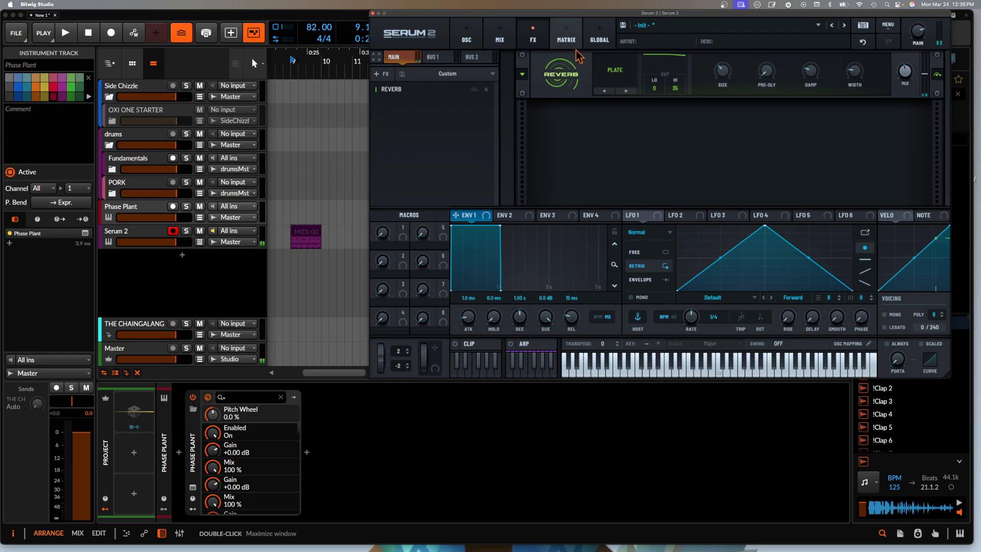
Load Serum 2's resampled output with reverb into the granular oscillator B, and return to the effects rack
{"action": "left_click", "coordinate": [466, 34]}
{"action": "mouse_move", "coordinate": [387, 42]}
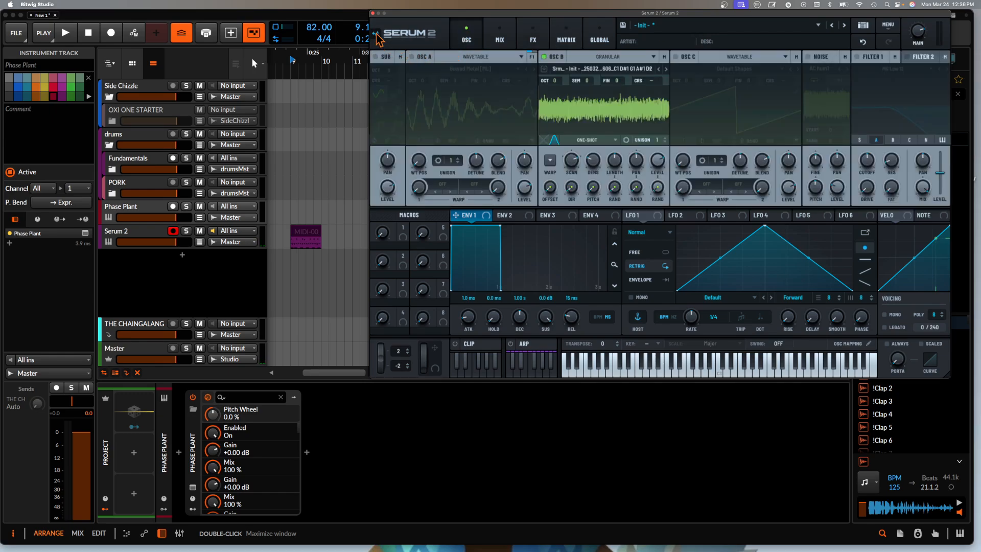
{"action": "left_click_drag", "start_coordinate": [377, 33], "coordinate": [586, 112]}
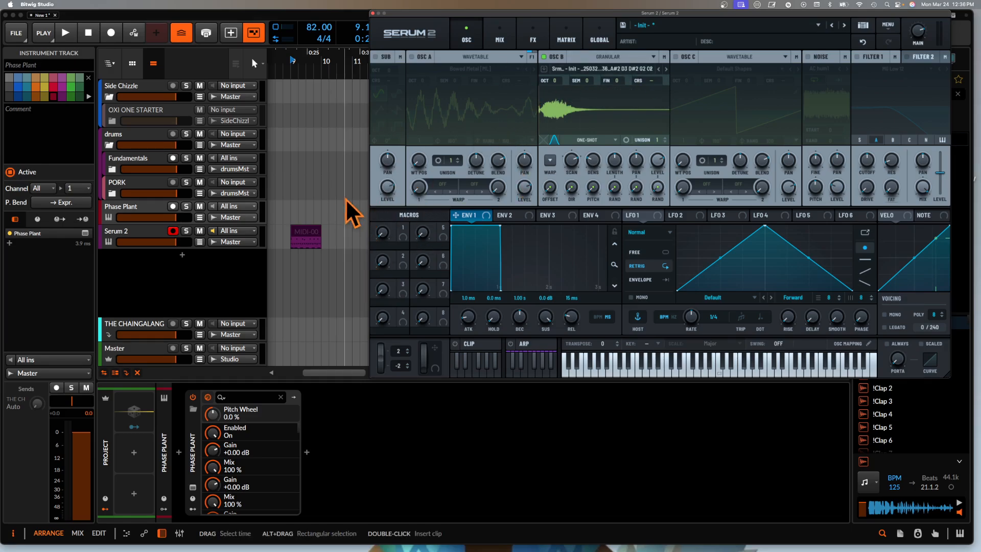
{"action": "left_click", "coordinate": [529, 44]}
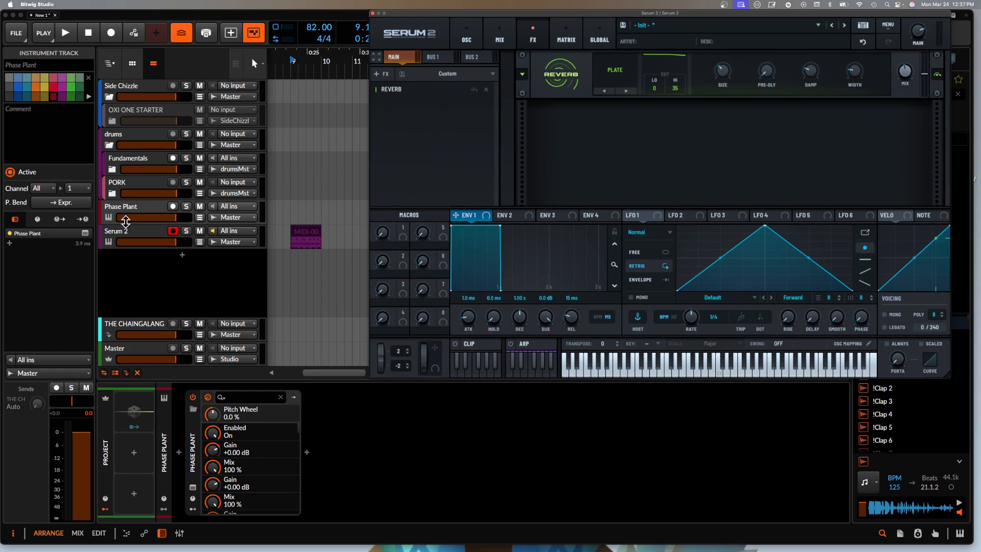
Select the Phase Plant track and show its plug-in window beside Serum 2's oscillator page, shifting the Serum 2 window slightly to make room
{"action": "left_click", "coordinate": [125, 212]}
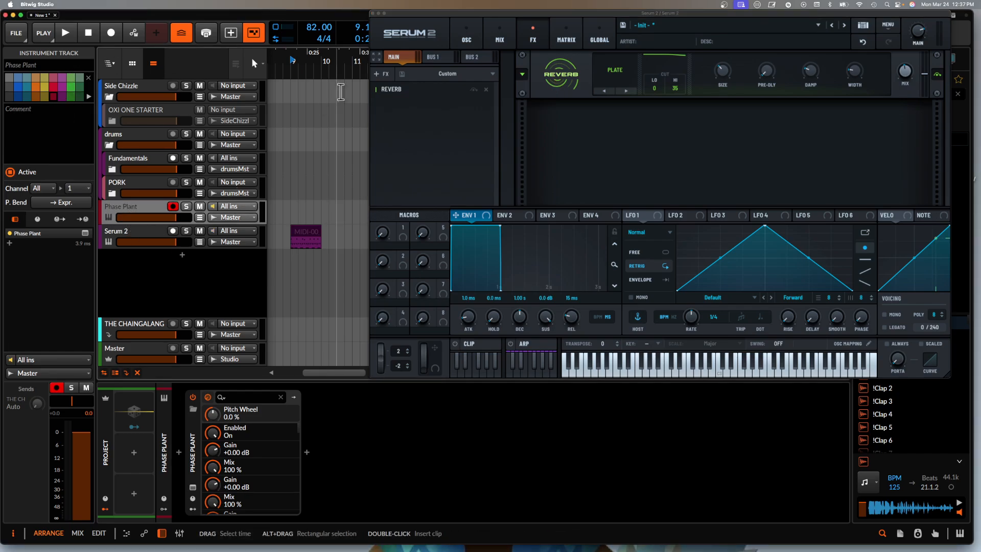
{"action": "left_click", "coordinate": [439, 22]}
{"action": "left_click_drag", "start_coordinate": [438, 16], "coordinate": [456, 15]}
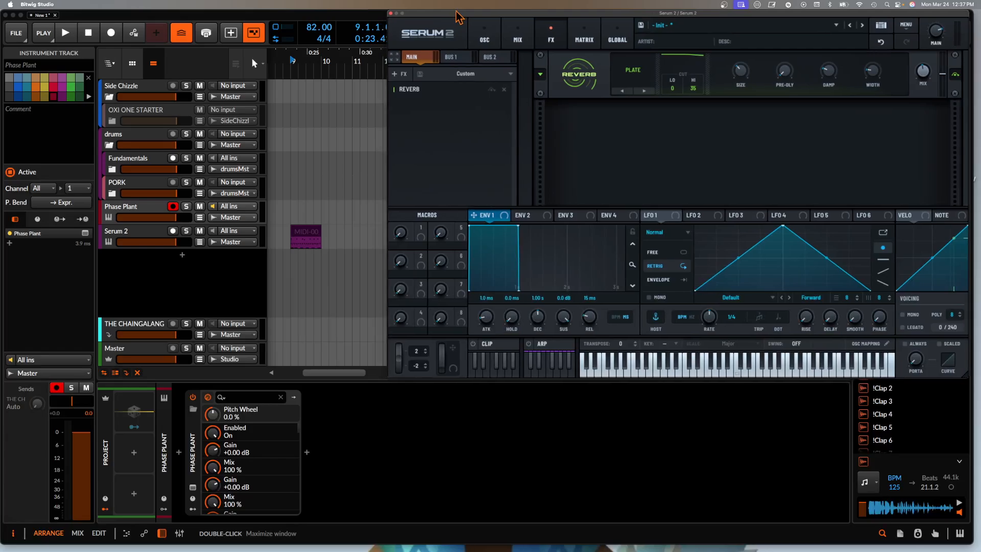
{"action": "left_click", "coordinate": [485, 37]}
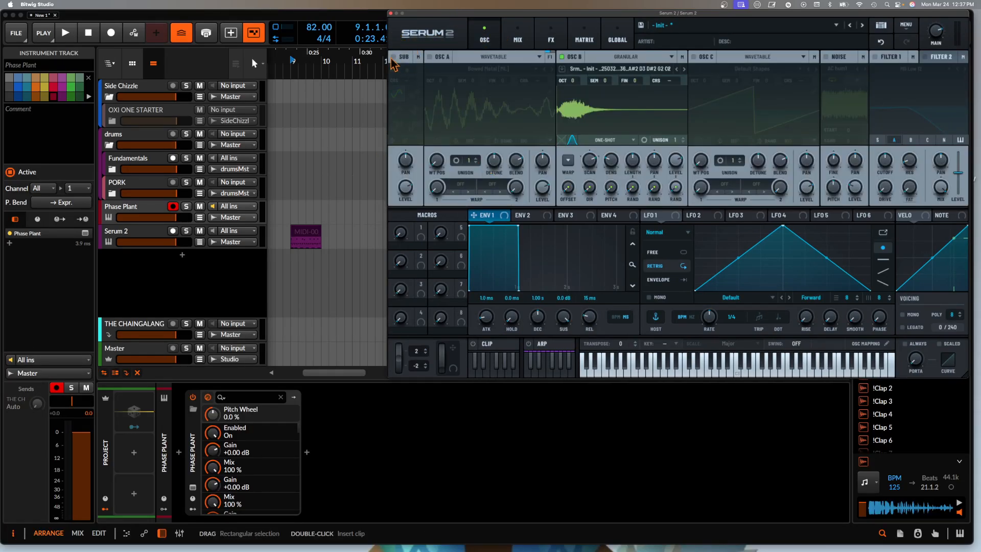
{"action": "left_click", "coordinate": [134, 207]}
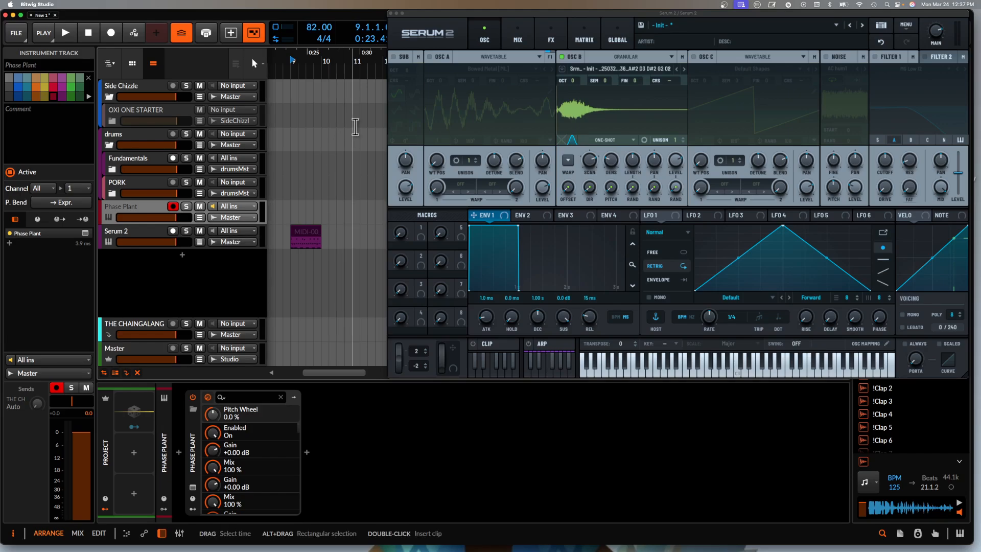
{"action": "left_click", "coordinate": [192, 488]}
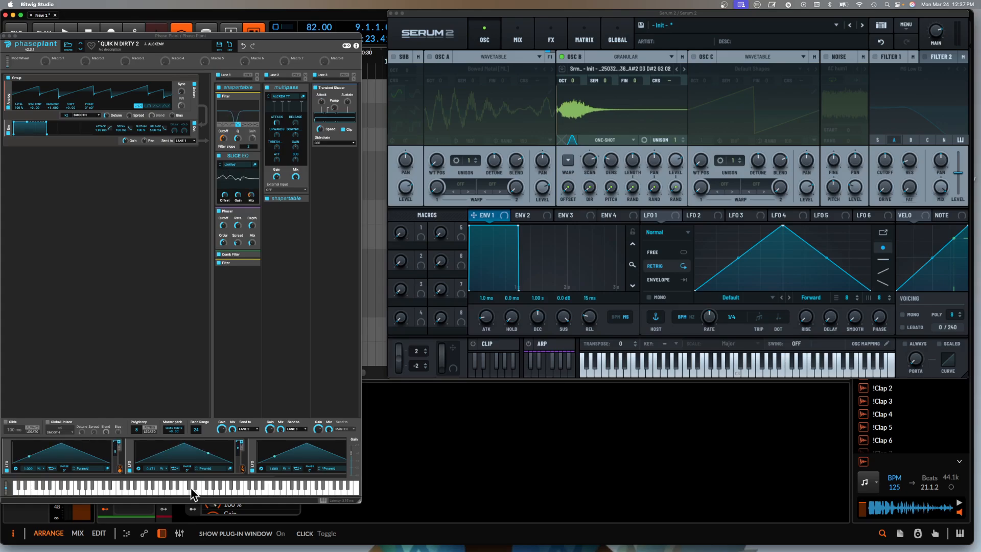
Look through the key choices for Serum 2's keyboard scale, leaving the key unset
{"action": "left_click", "coordinate": [665, 344]}
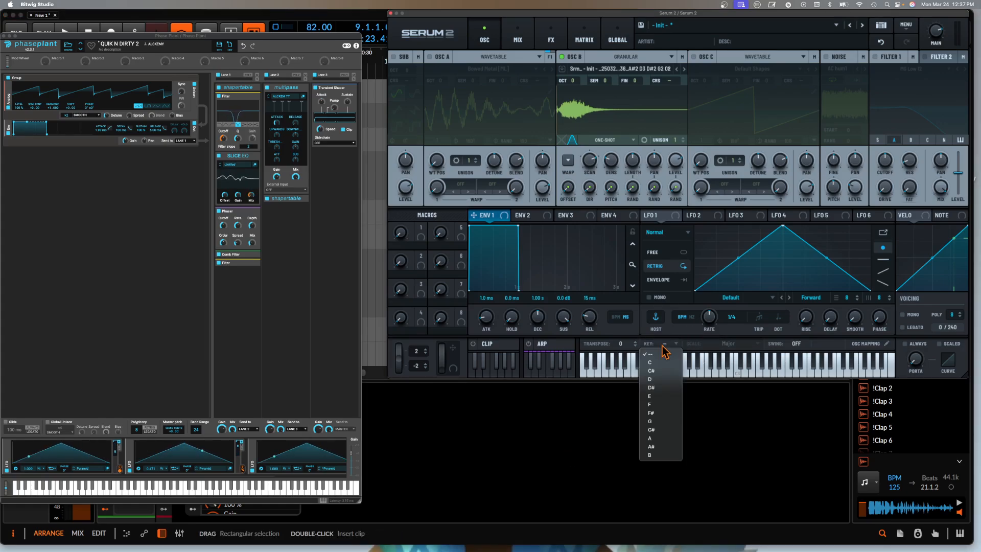
{"action": "left_click", "coordinate": [716, 352]}
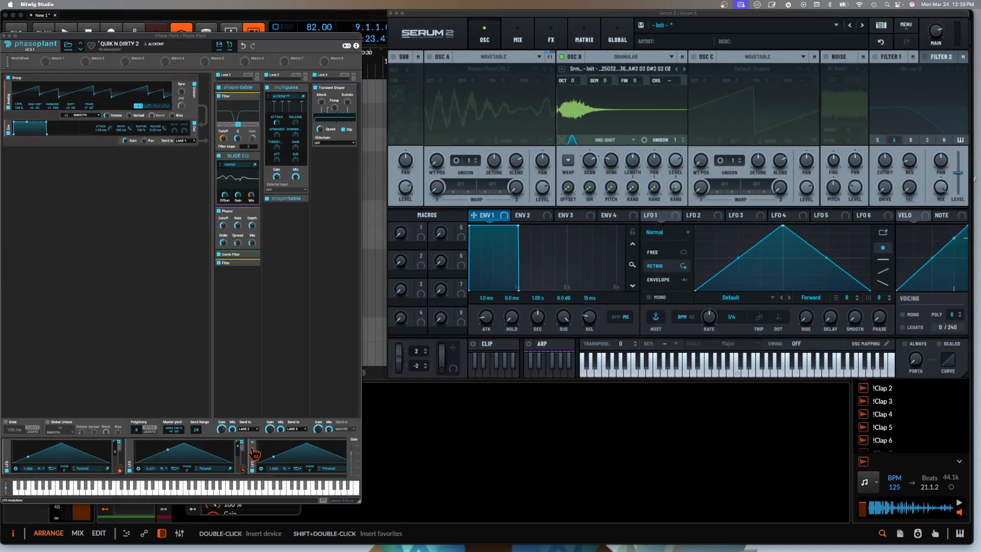
Collapse the third LFO in Phase Plant and add a Remap modulator beside it
{"action": "left_click", "coordinate": [251, 455]}
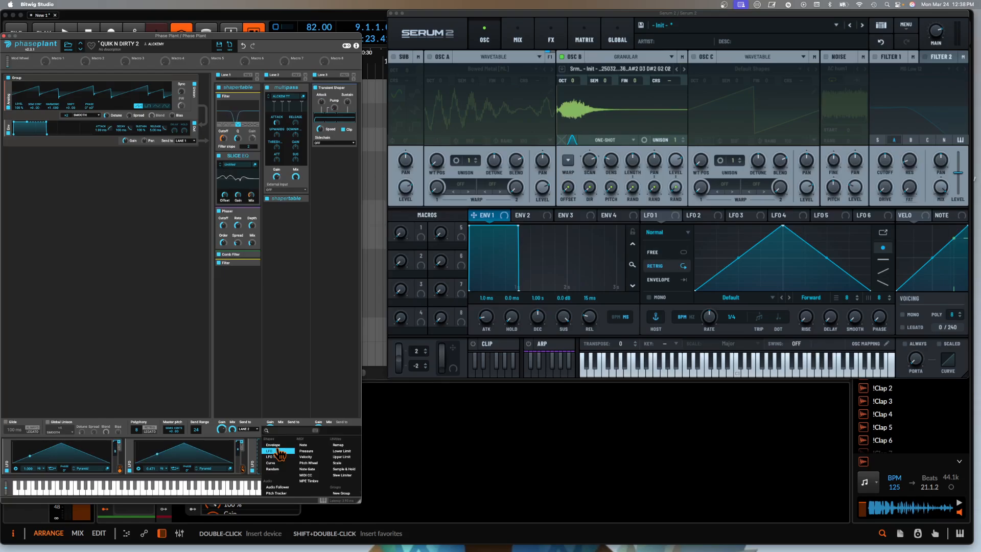
{"action": "left_click", "coordinate": [338, 445]}
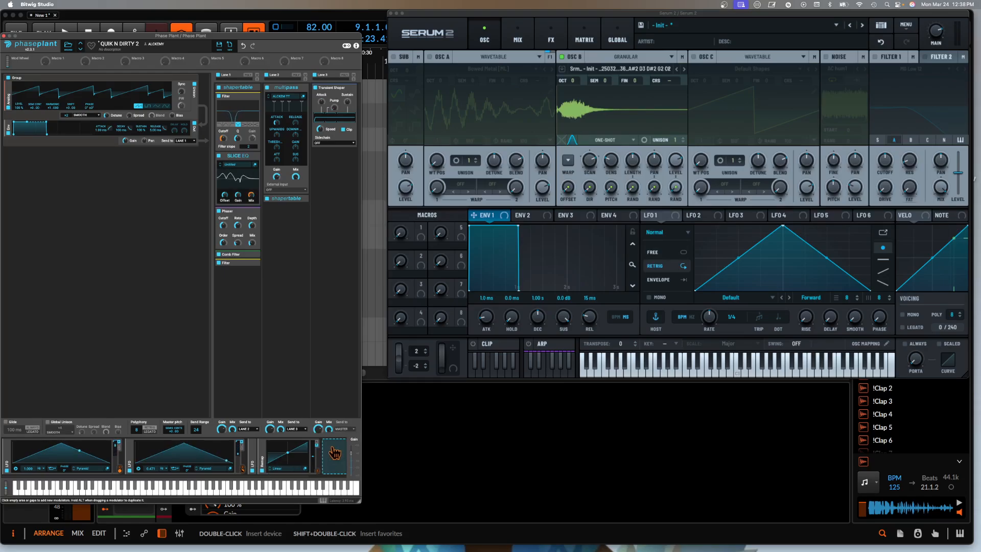
Browse the Remap modulator's factory presets in Scales (24 semis), and close the browser without choosing one
{"action": "left_click", "coordinate": [289, 472]}
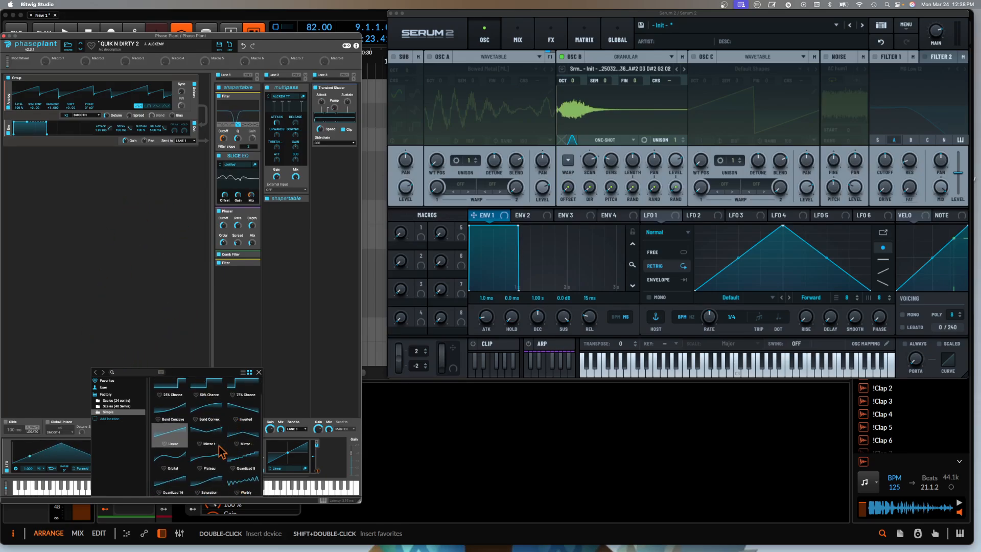
{"action": "left_click", "coordinate": [124, 401]}
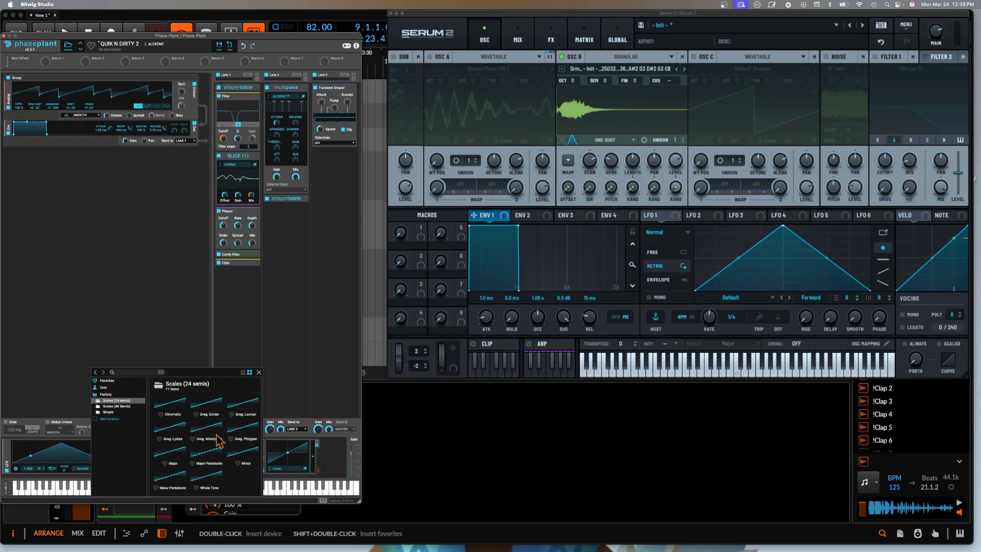
{"action": "left_click", "coordinate": [259, 373]}
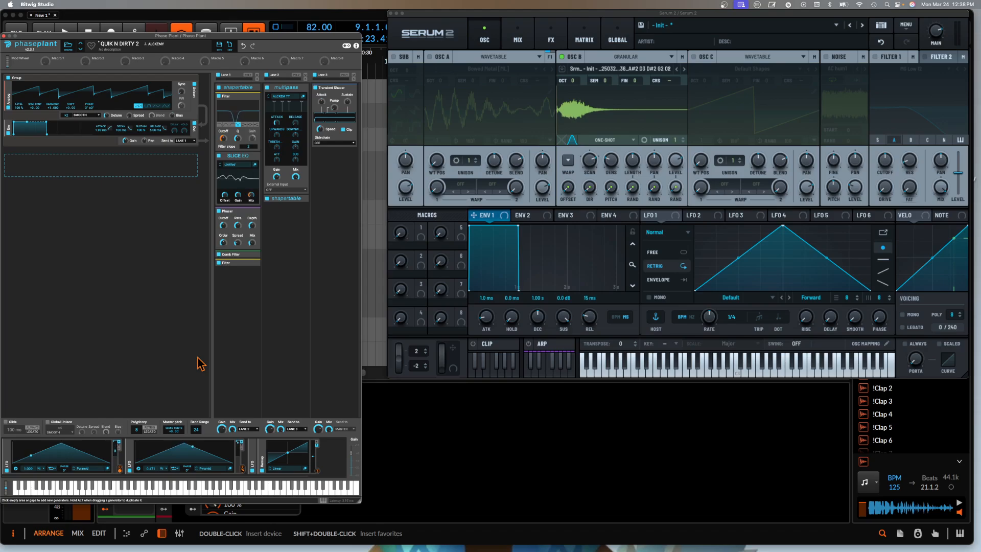